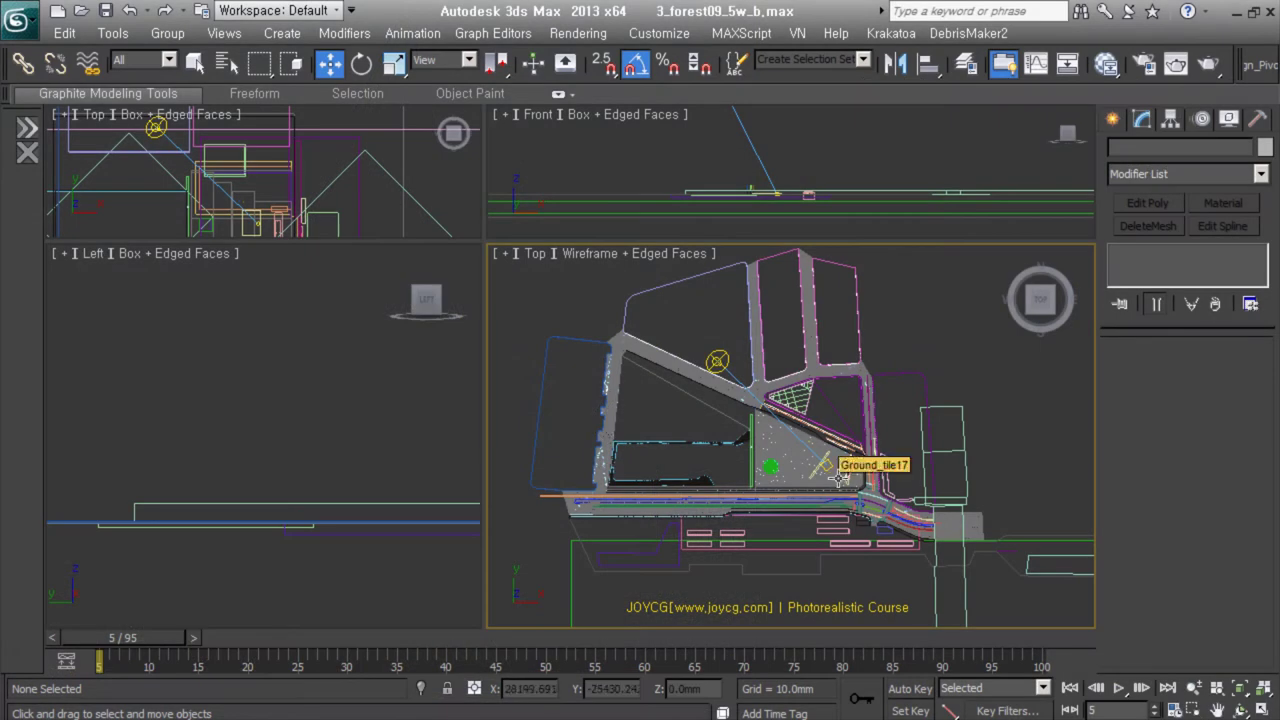
Select VRaySun001, clear the selection, and zoom into the Top viewport
click(717, 360)
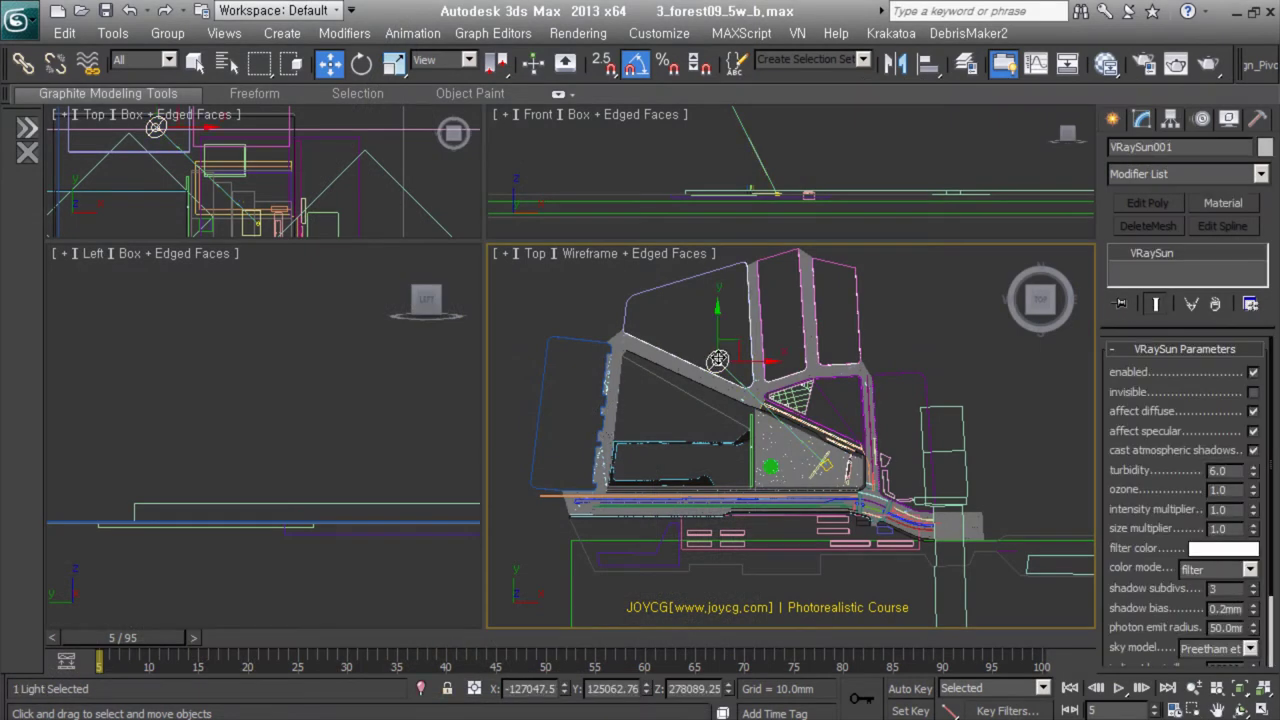
key(ctrl+d)
scroll(800, 445, up, 3)
scroll(760, 440, up, 2)
scroll(727, 435, up, 3)
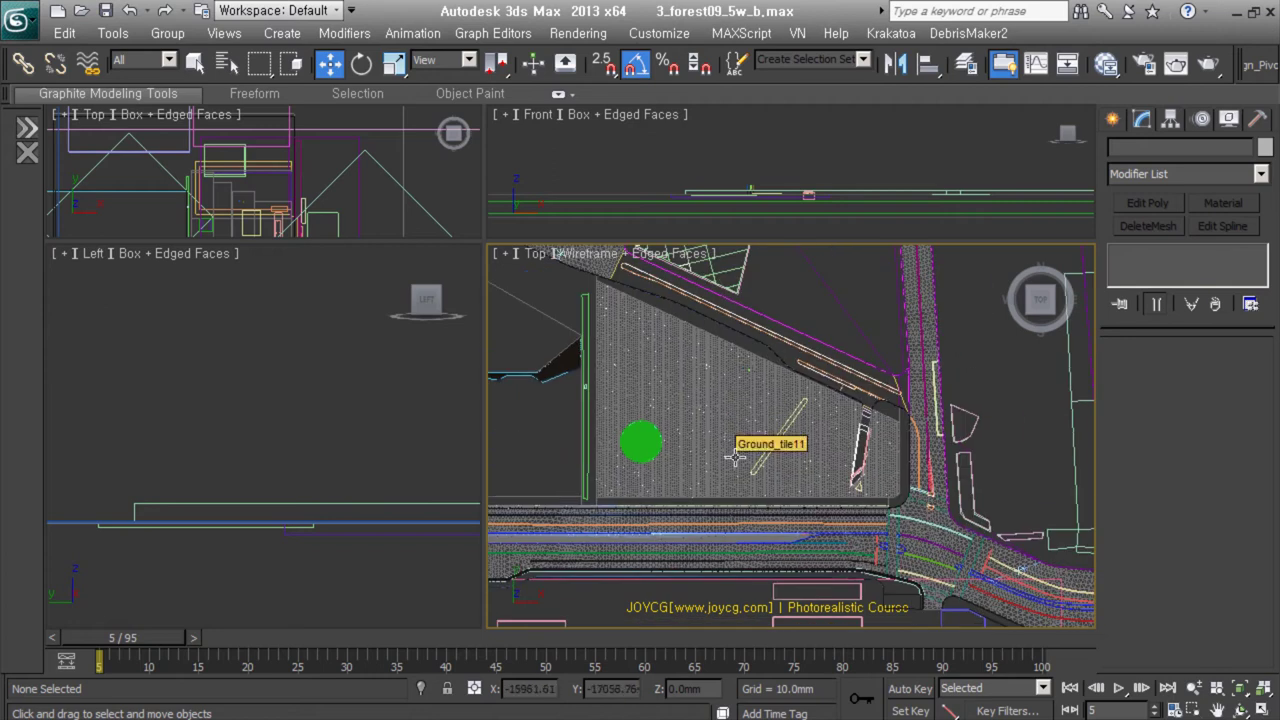
scroll(735, 456, down, 4)
Toggle the Layer Manager to unhide the hidden layer, then orbit into a tilted Orthographic view
key(l)
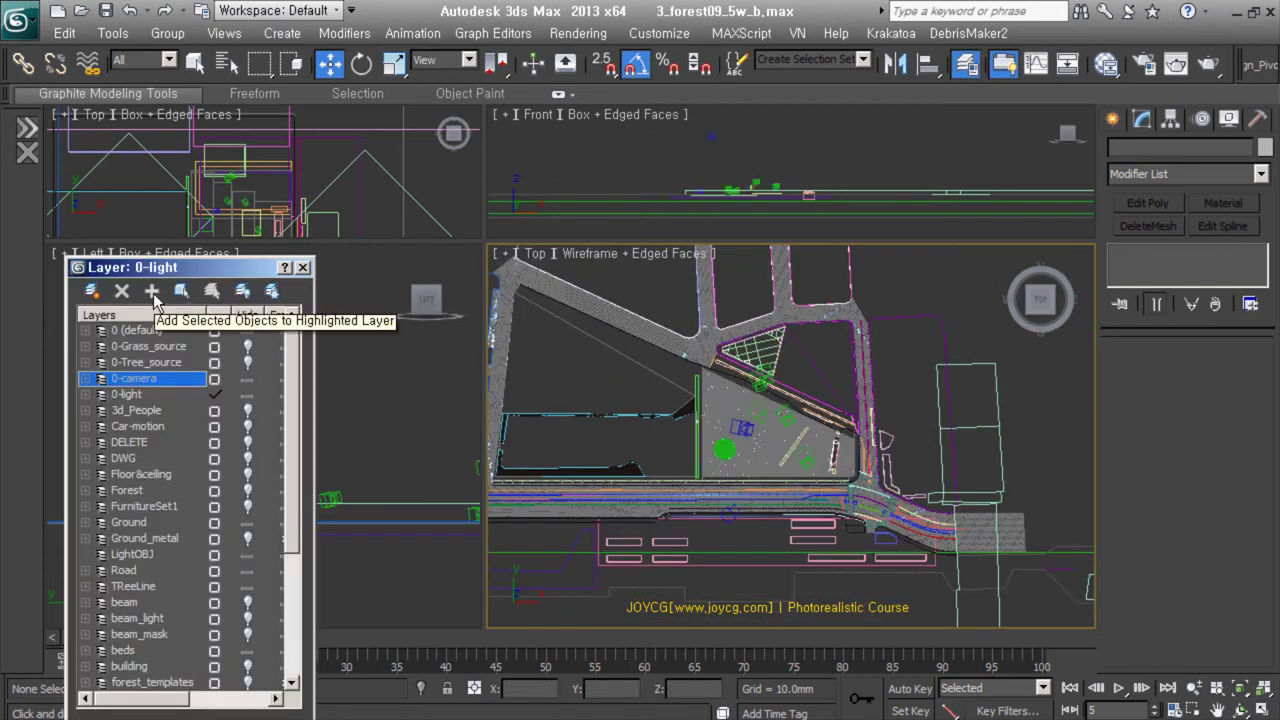
scroll(788, 466, up, 2)
key(l)
key(l)
scroll(150, 450, down, 2)
scroll(150, 440, down, 2)
scroll(150, 428, up, 2)
key(l)
mouse_move(720, 440)
alt+middle_down()
mouse_move(874, 354)
mouse_move(777, 502)
mouse_move(800, 490)
mouse_move(825, 505)
alt+middle_up()
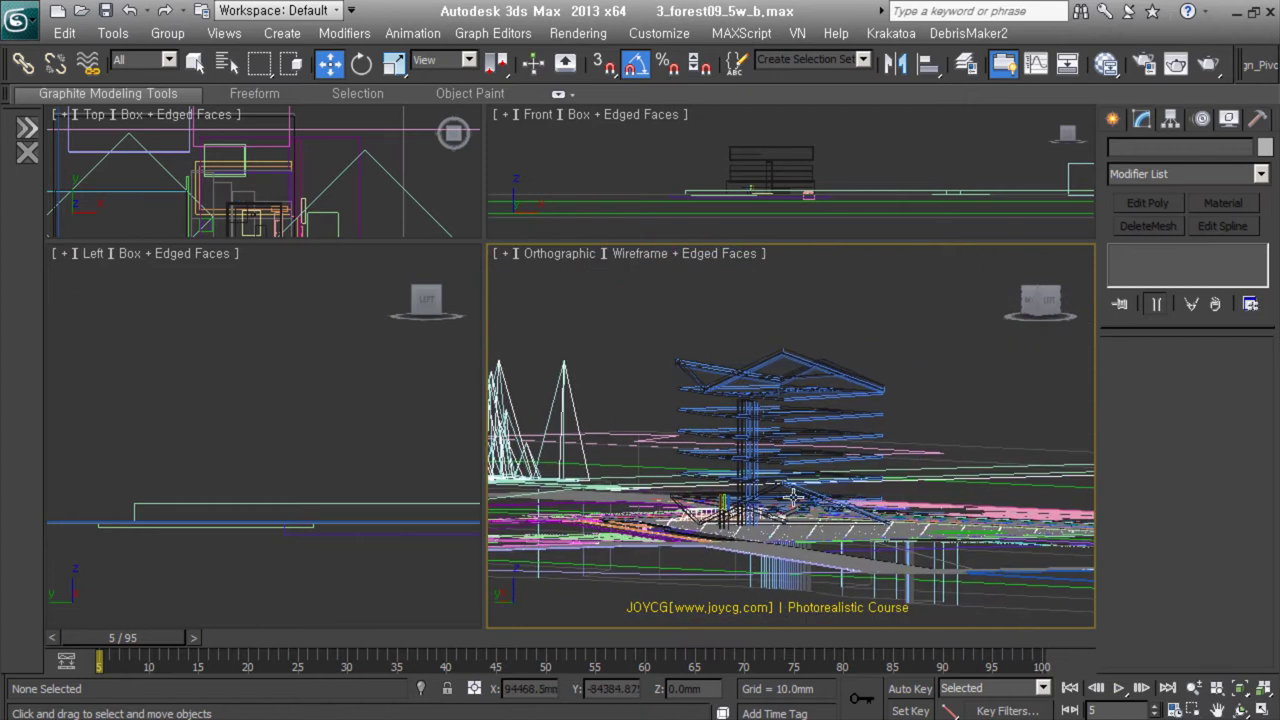
Check the render output size, then walk a Perspective view to a ground-level, upright framing of the tower
key(F10)
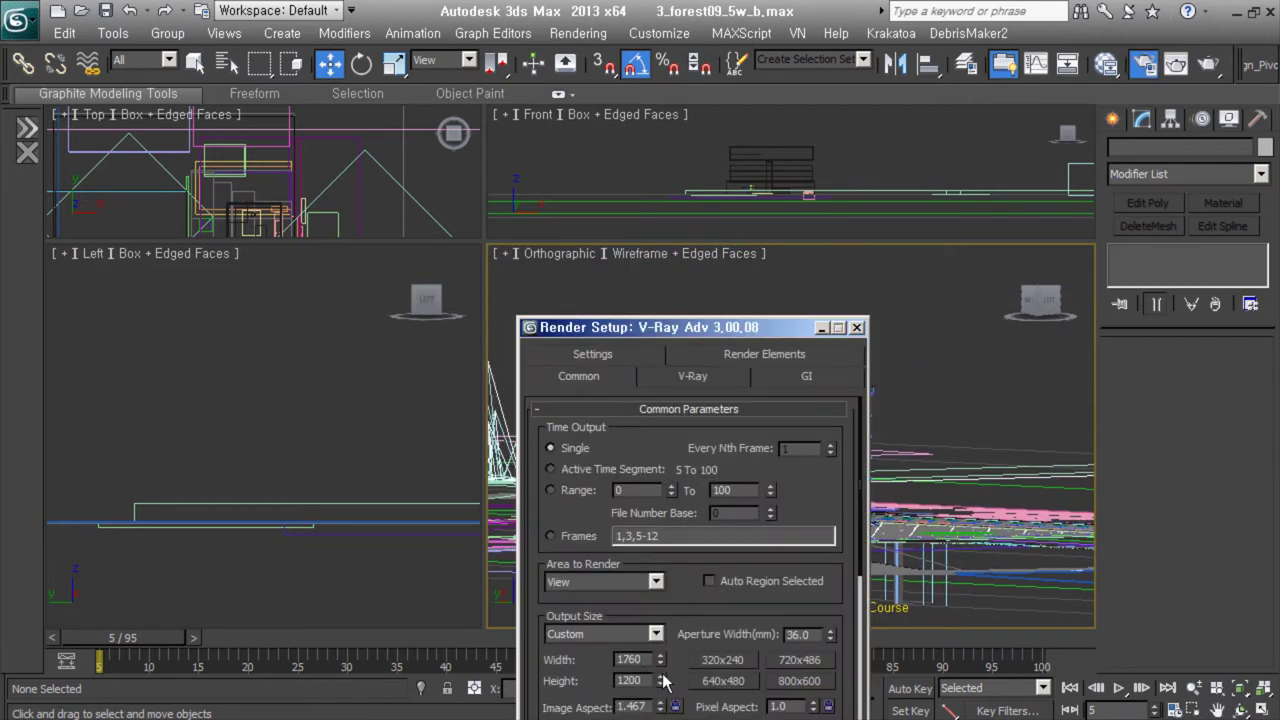
key(F10)
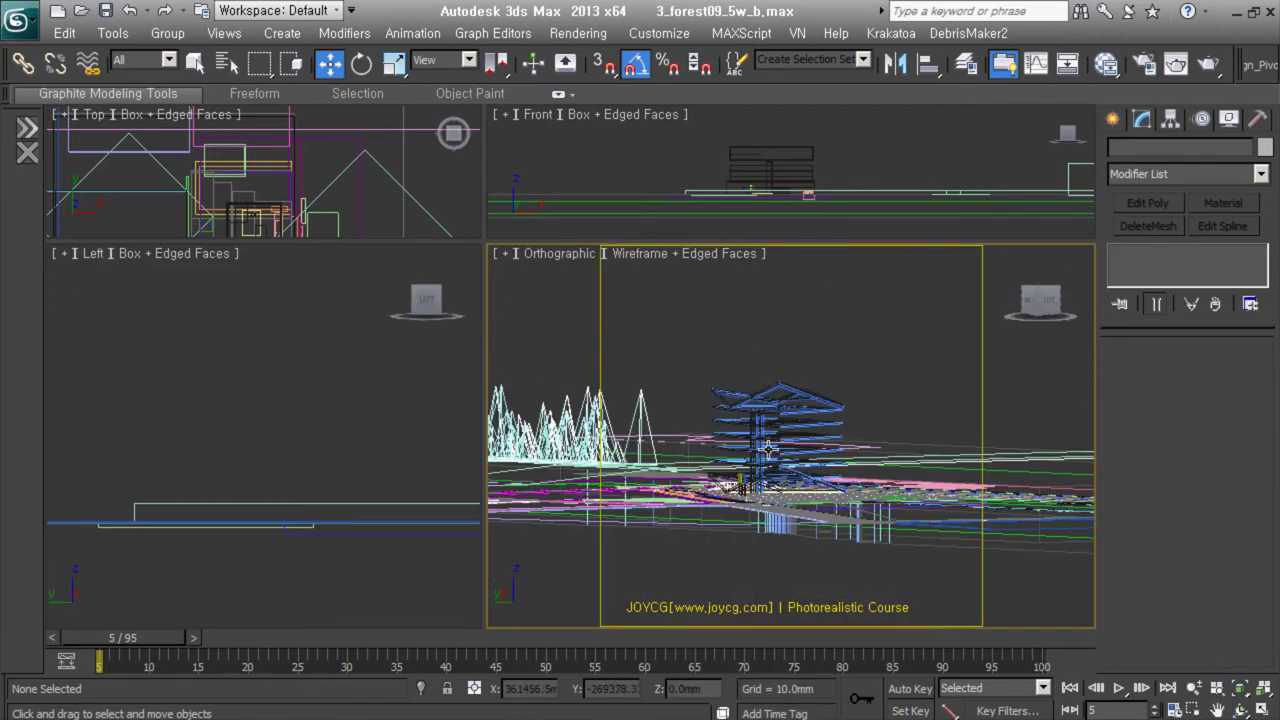
key(p)
key(Up)
key(Up)
key(Up)
key(Up)
drag(918, 500, 808, 520)
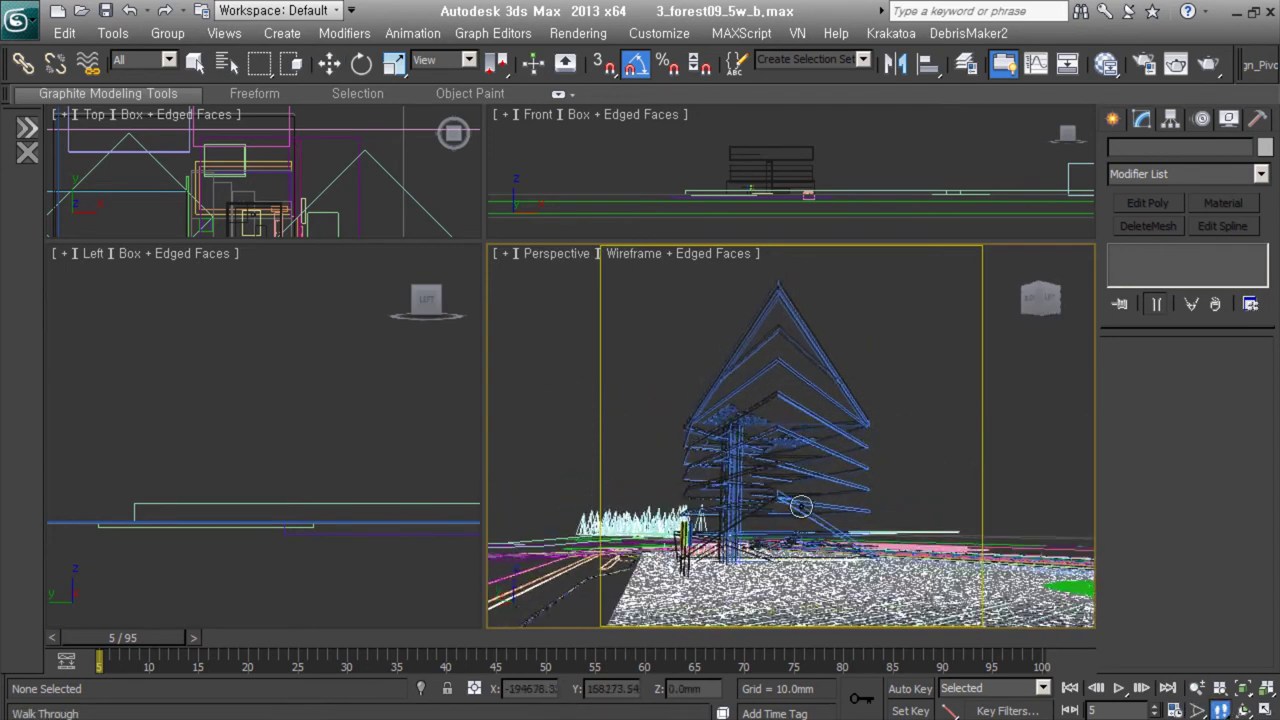
key(Up)
key(Up)
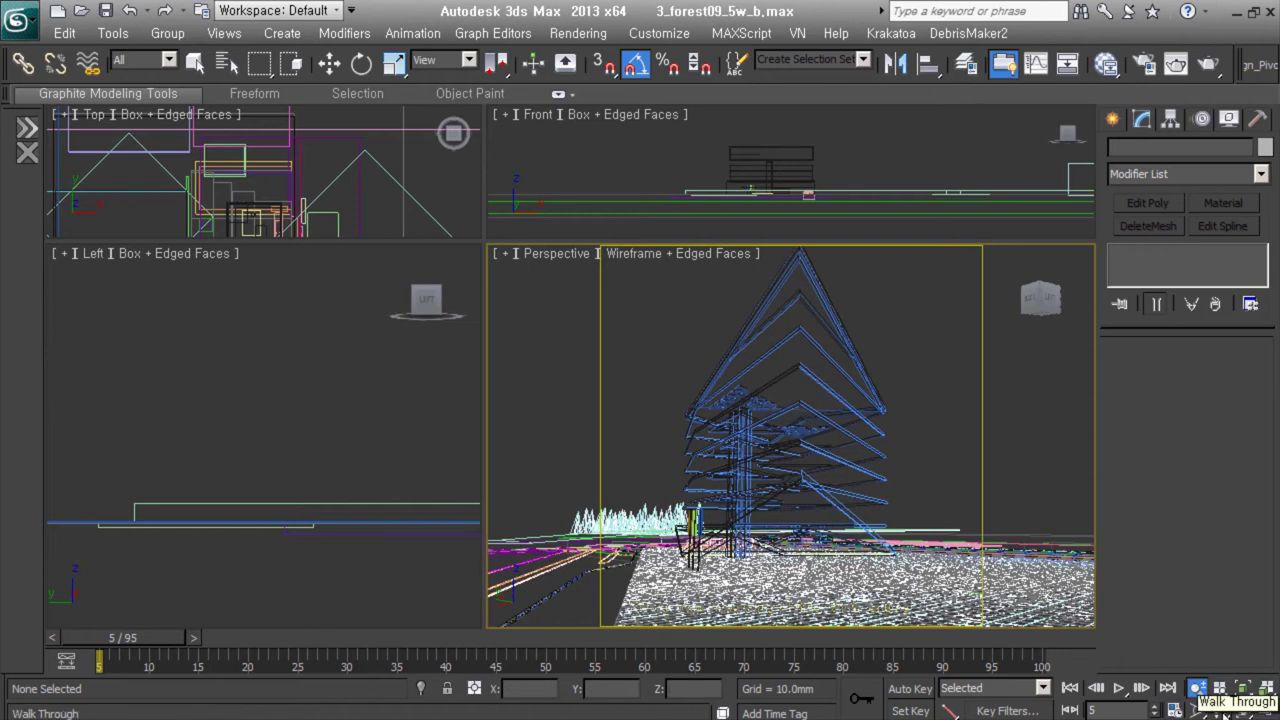
drag(967, 590, 832, 437)
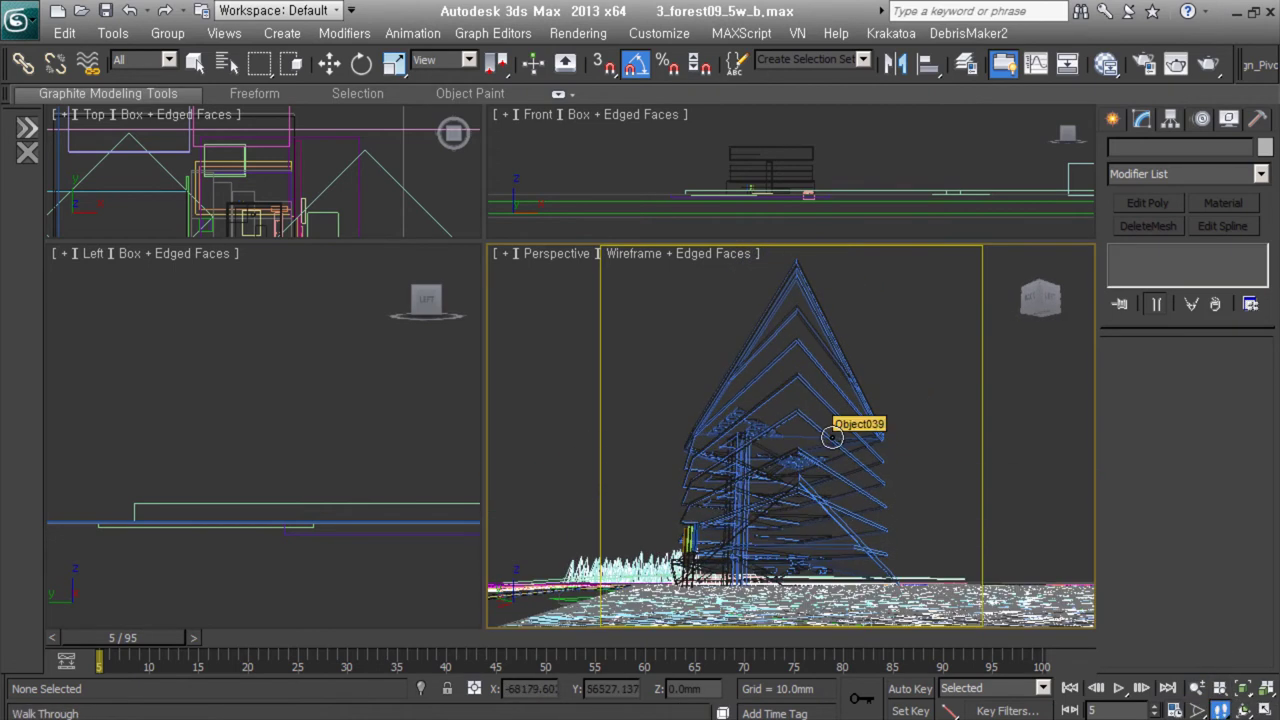
key(Escape)
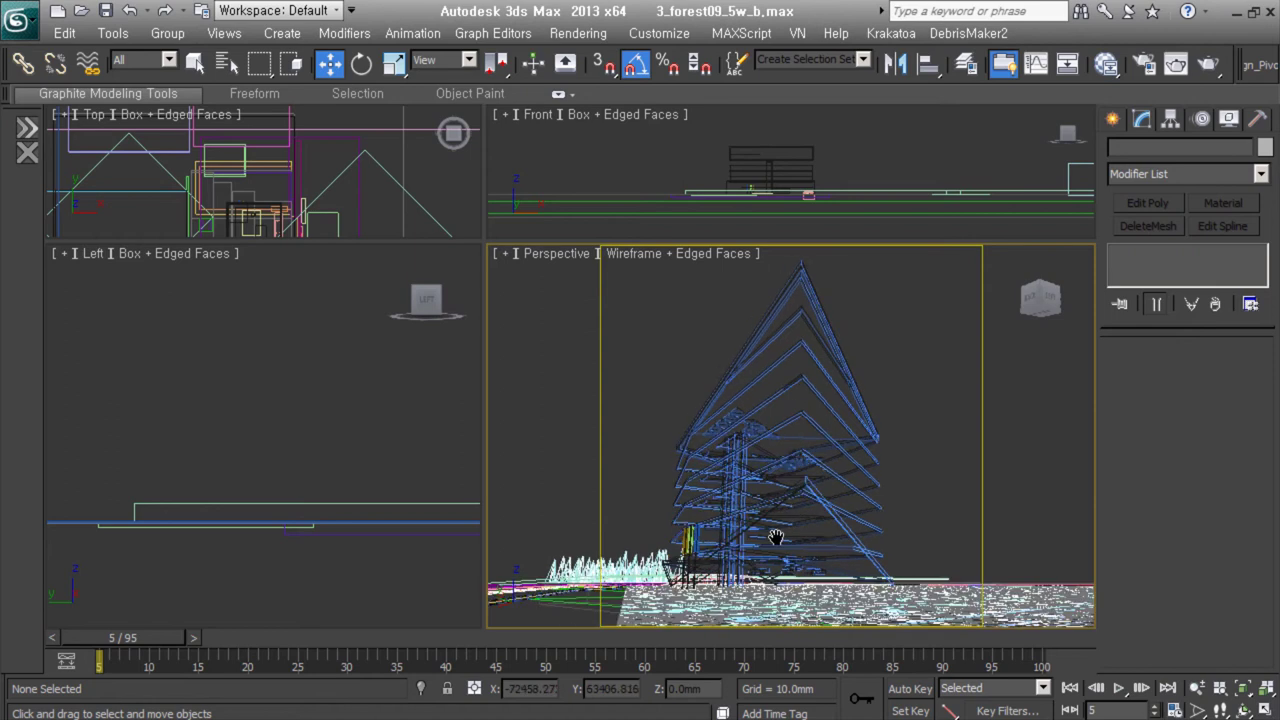
click(1110, 122)
Create a VRayPhysicalCamera from the current view with a 28 mm focal length
click(1168, 137)
click(1222, 234)
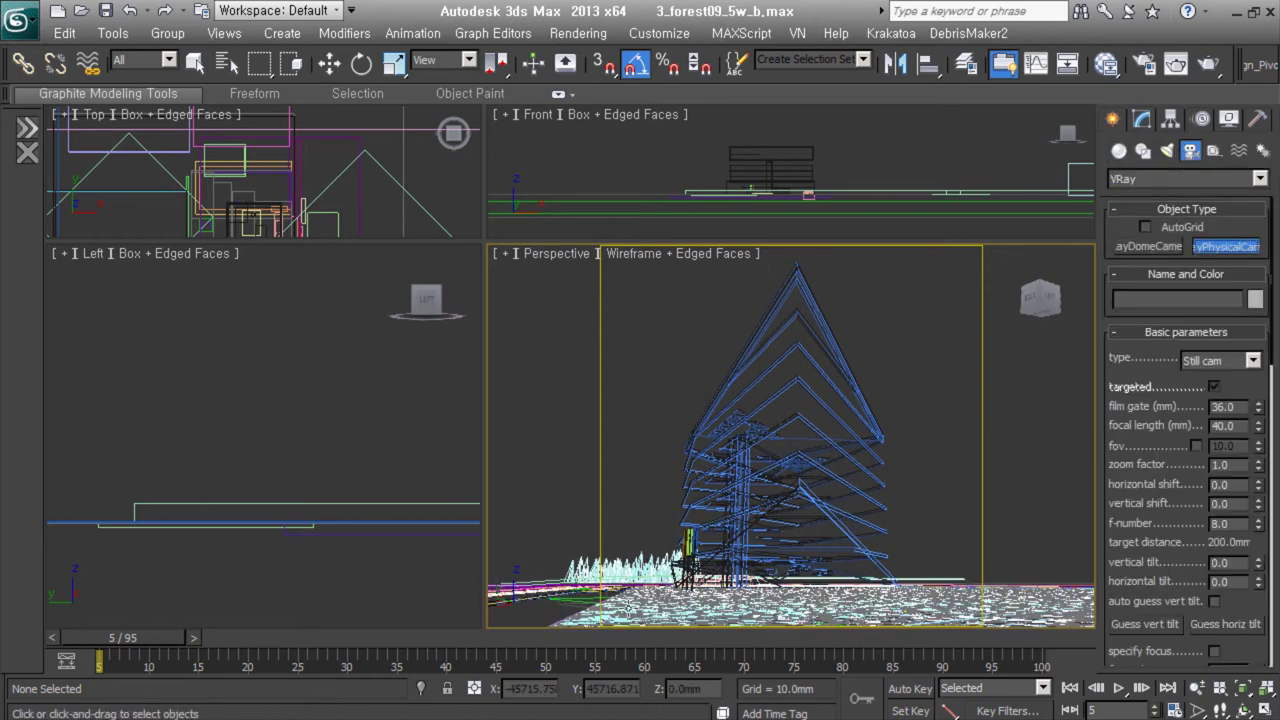
key(ctrl+c)
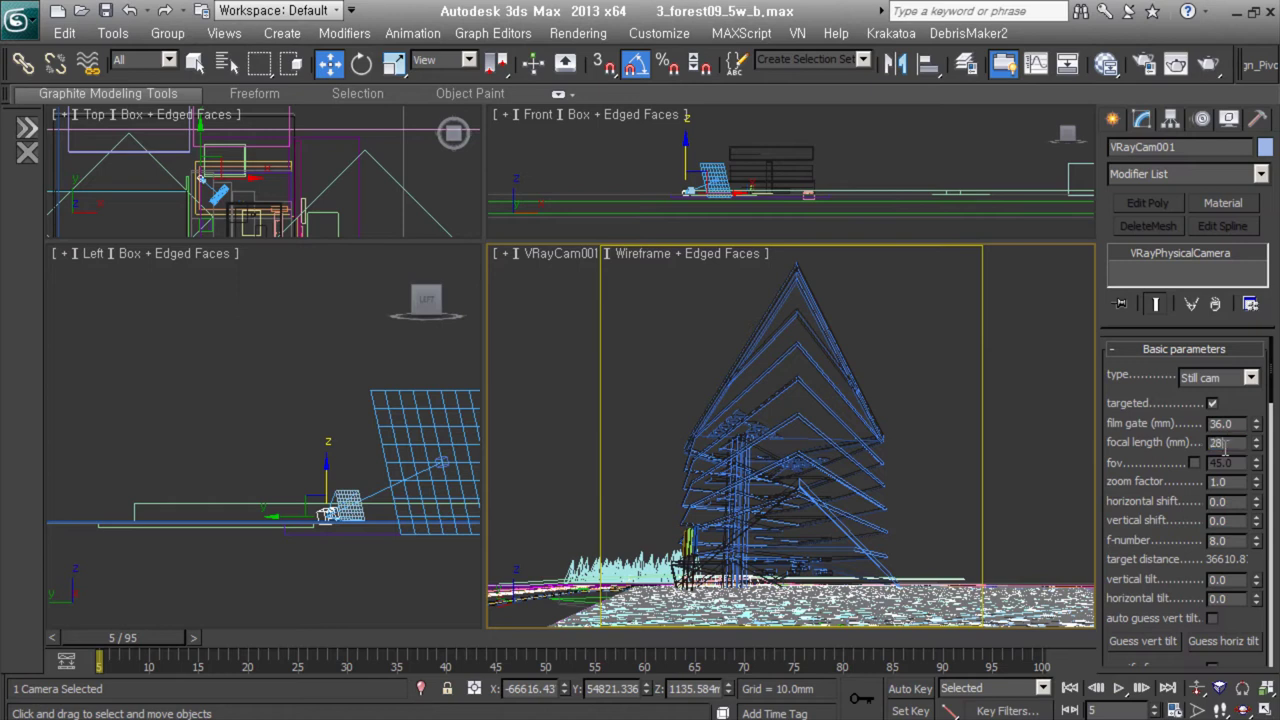
key(Return)
Dolly and move the camera in closer to the tower
click(1197, 688)
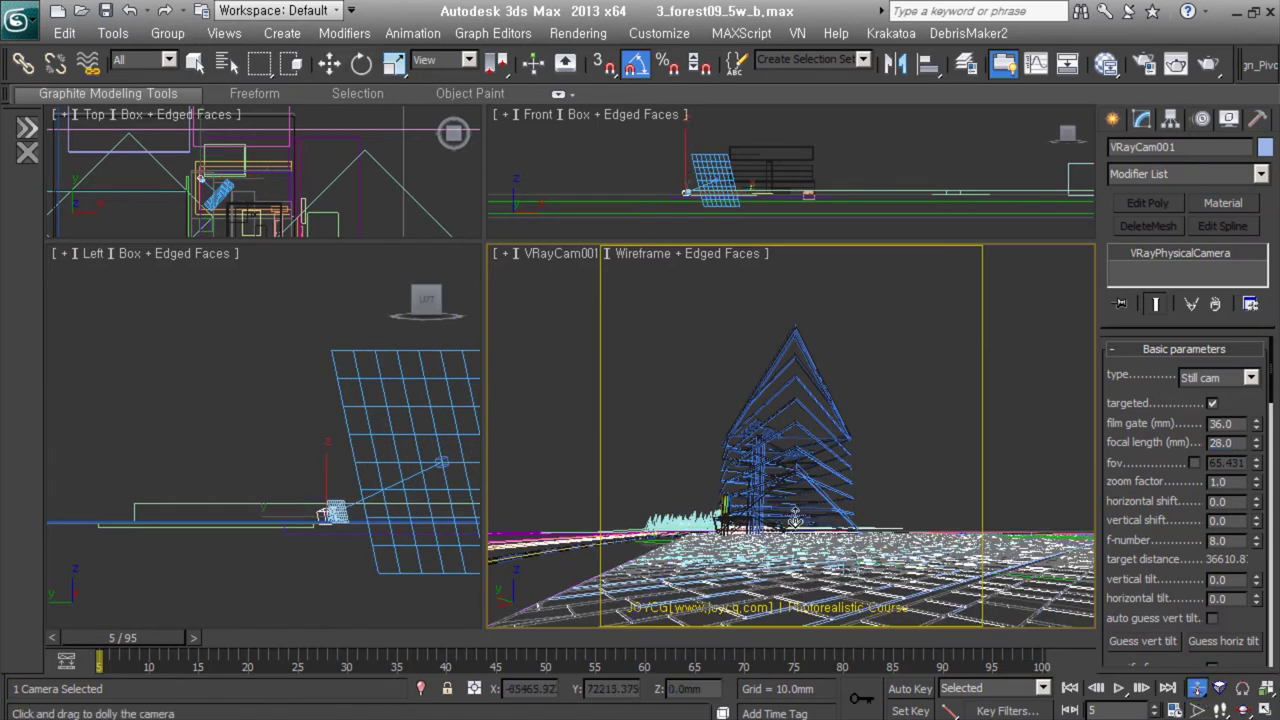
drag(800, 440, 1083, 447)
key(w)
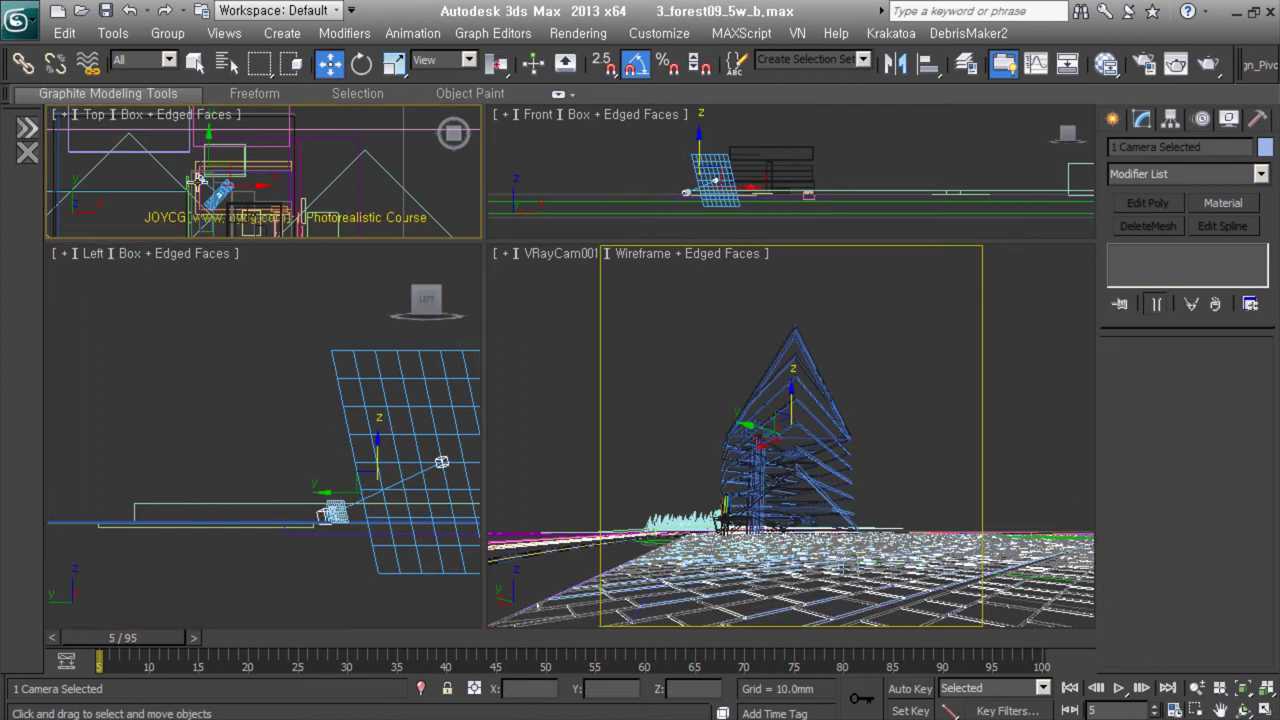
drag(220, 192, 243, 183)
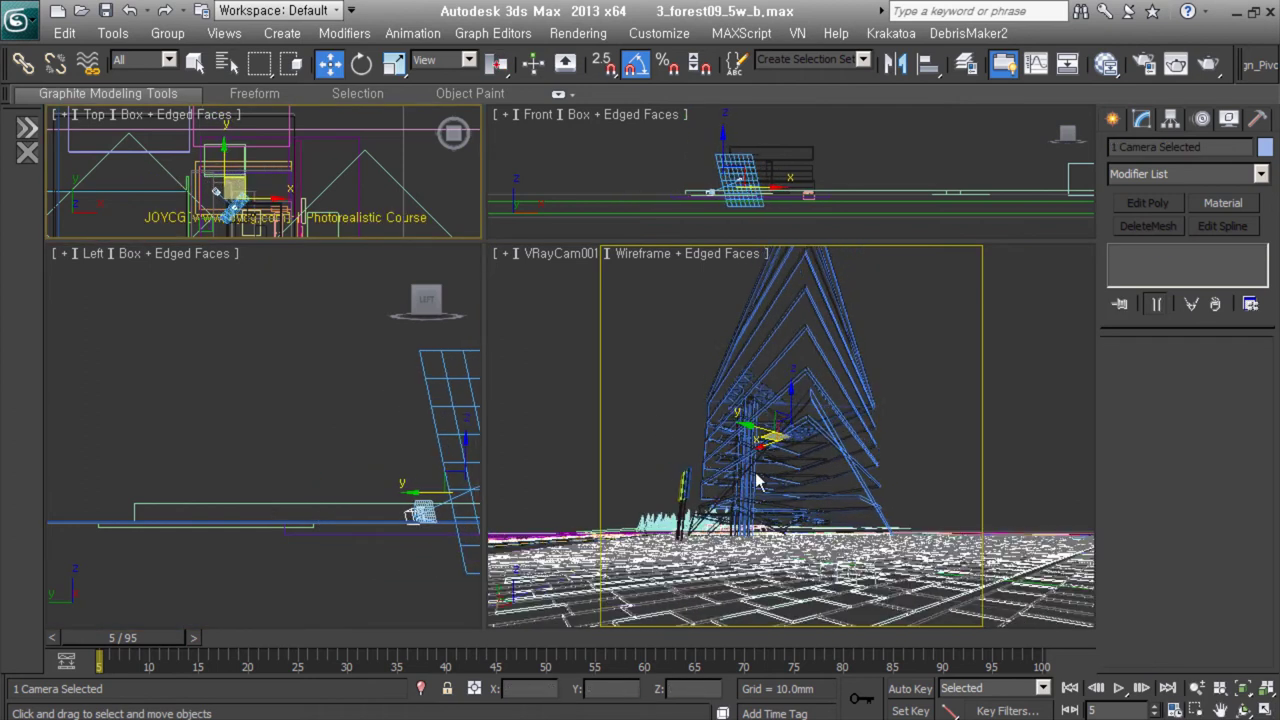
click(1197, 688)
mouse_move(800, 425)
mouse_down()
mouse_move(831, 430)
mouse_move(722, 463)
mouse_up()
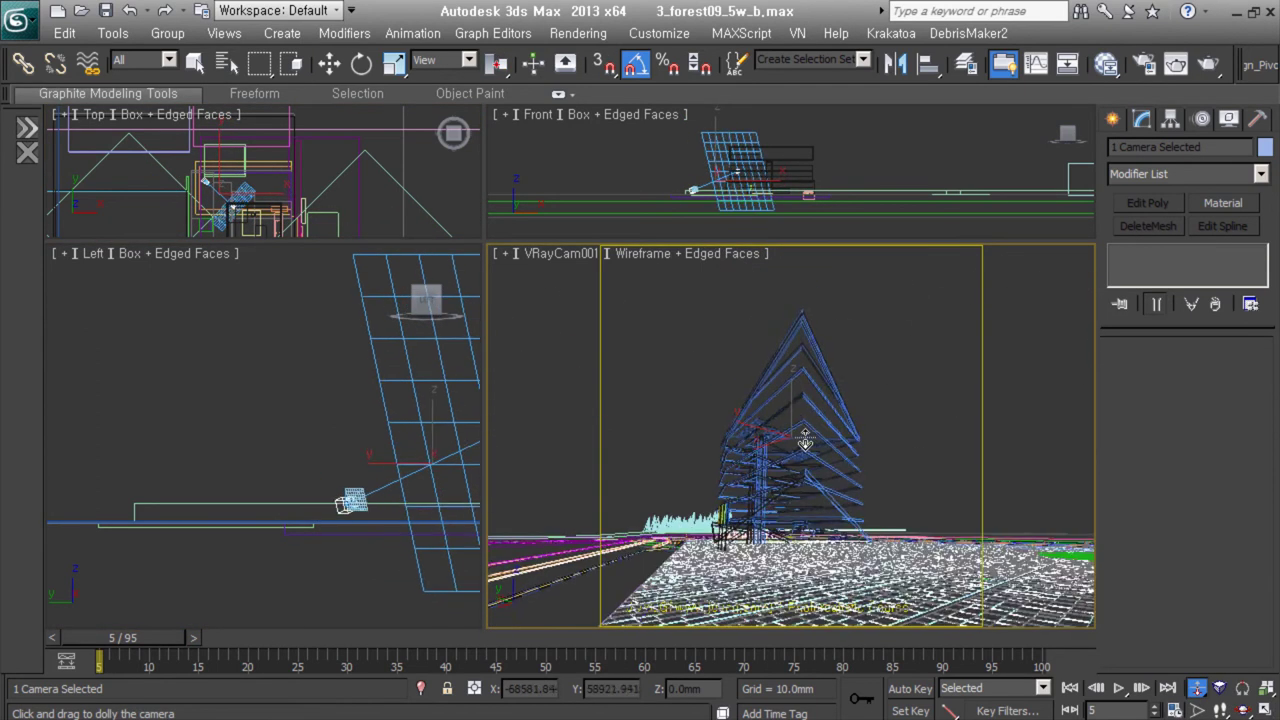
key(w)
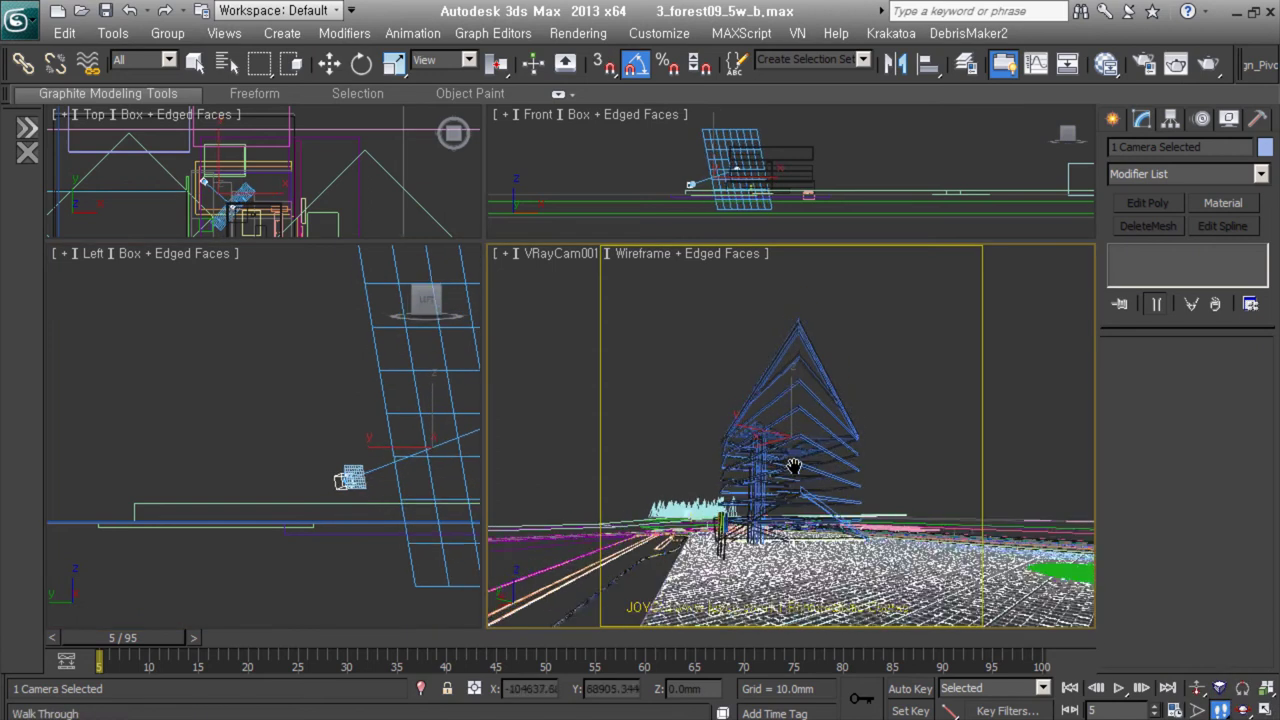
Correct the camera's vertical tilt to 0.253, set a white custom white balance and shutter speed 40
click(560, 253)
click(607, 537)
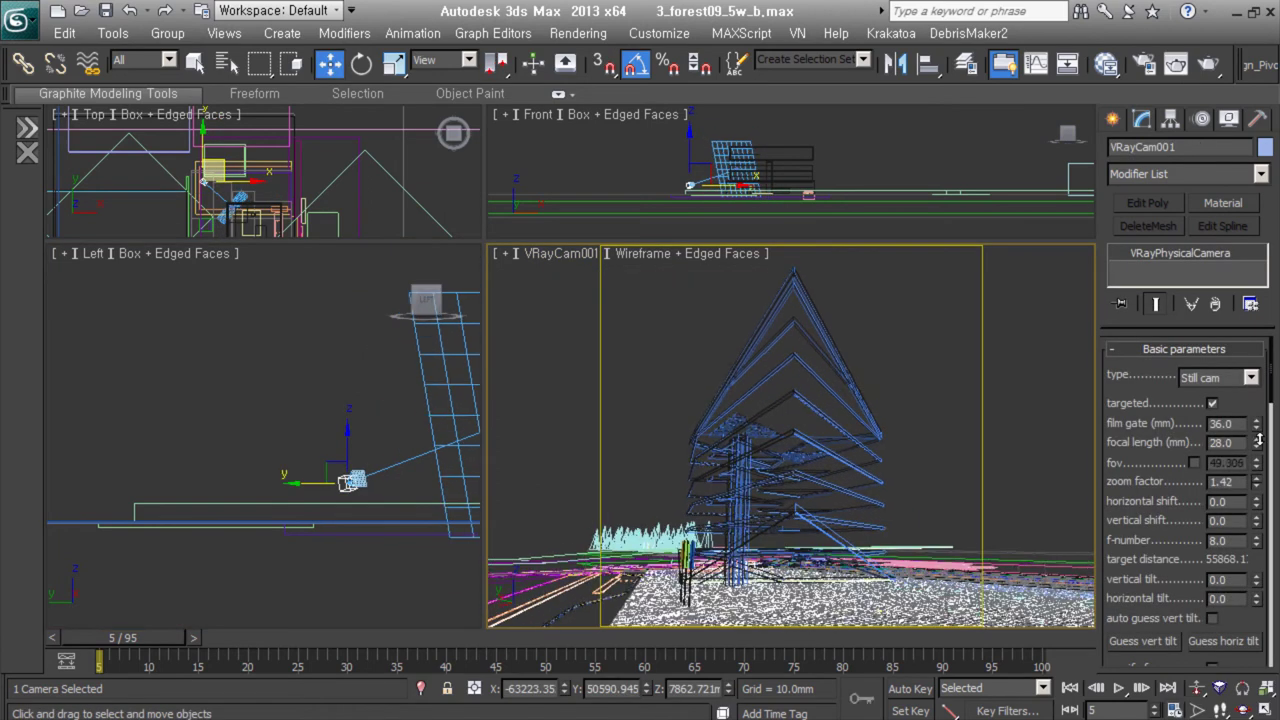
mouse_move(678, 388)
middle_down()
mouse_move(837, 371)
mouse_move(785, 262)
middle_up()
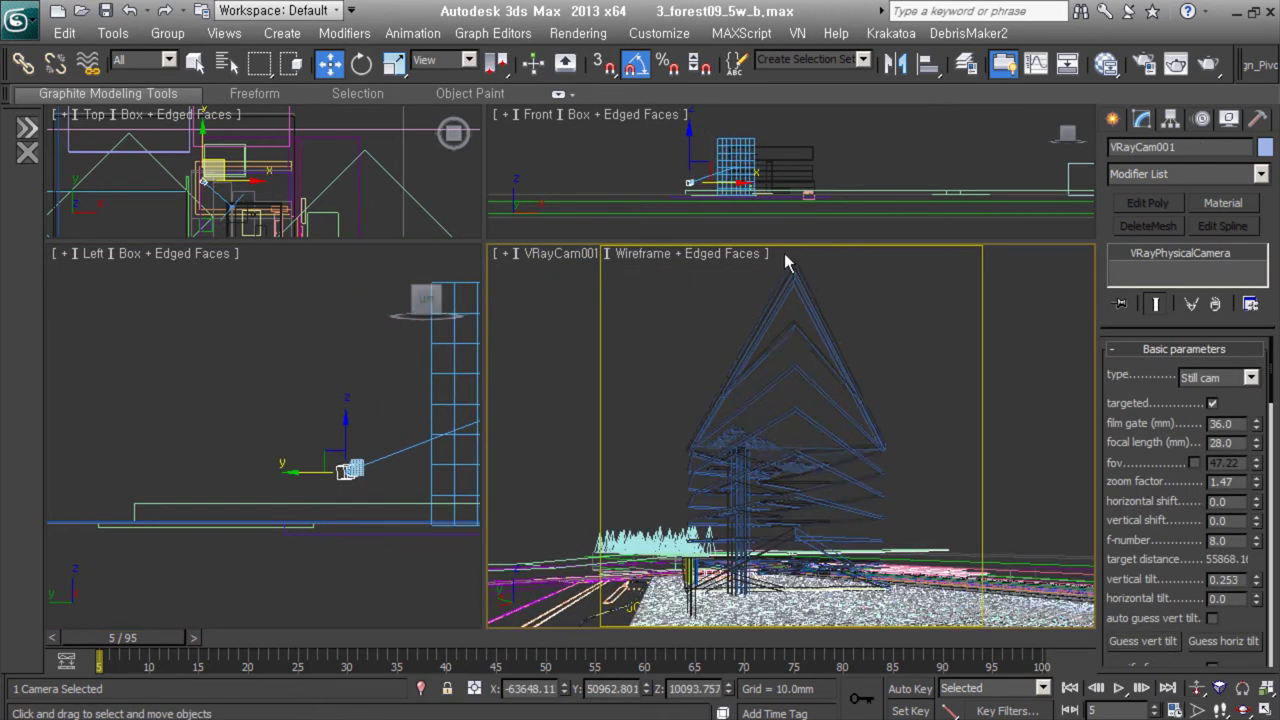
scroll(1190, 440, down, 5)
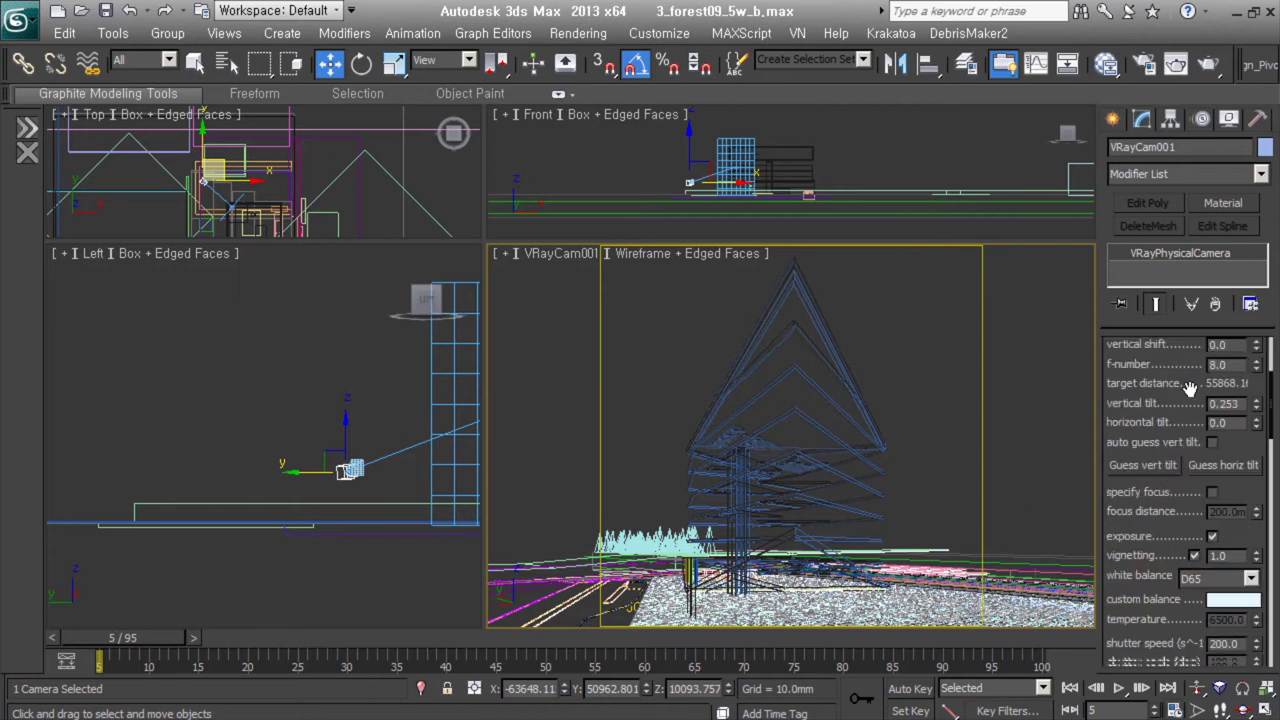
click(1235, 483)
click(734, 290)
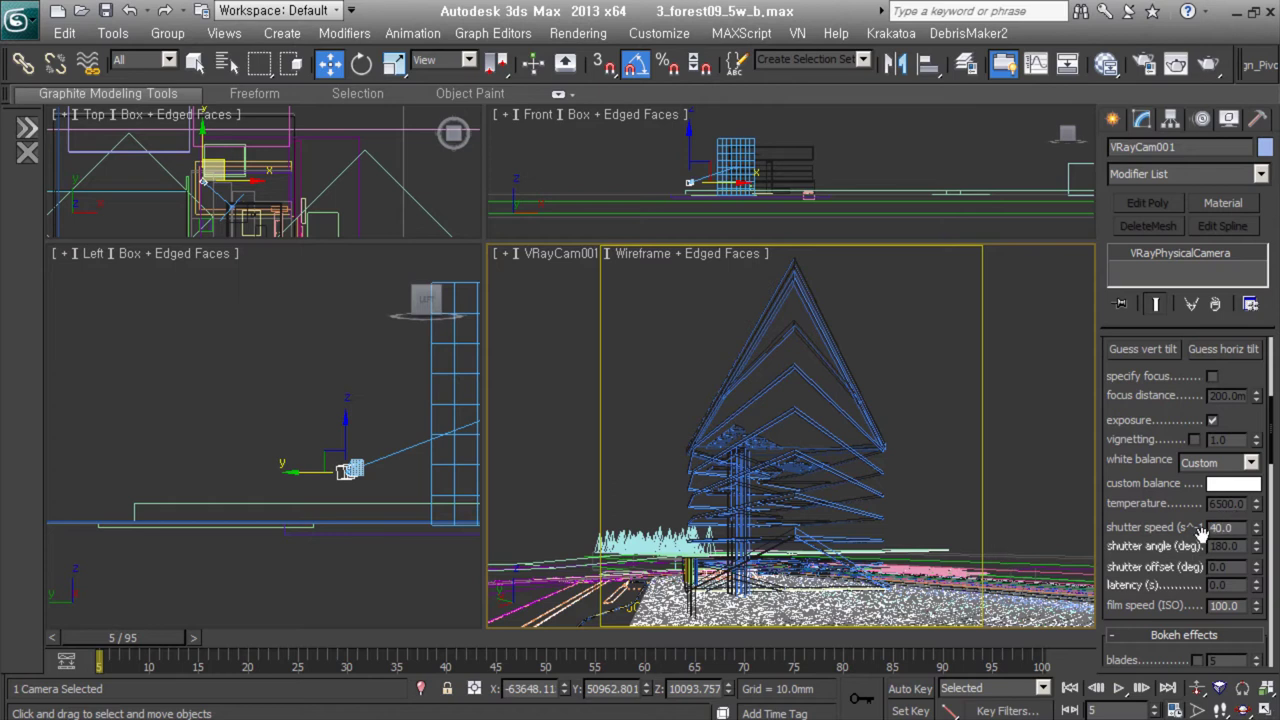
key(ctrl+d)
Rename the first camera to VRay_Cu_01
key(ctrl+z)
text(_01)
key(Return)
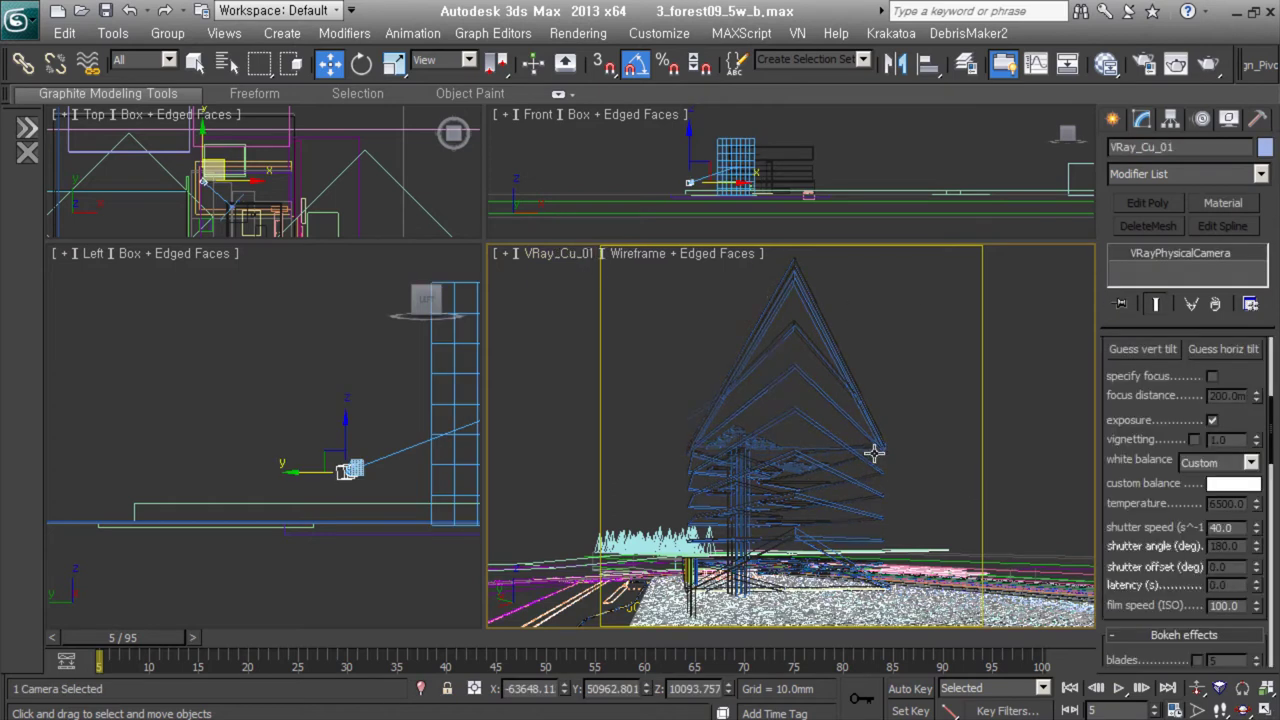
Clone the camera as instance VRay_Lside01 and walk it to frame the tower's side
key(ctrl+v)
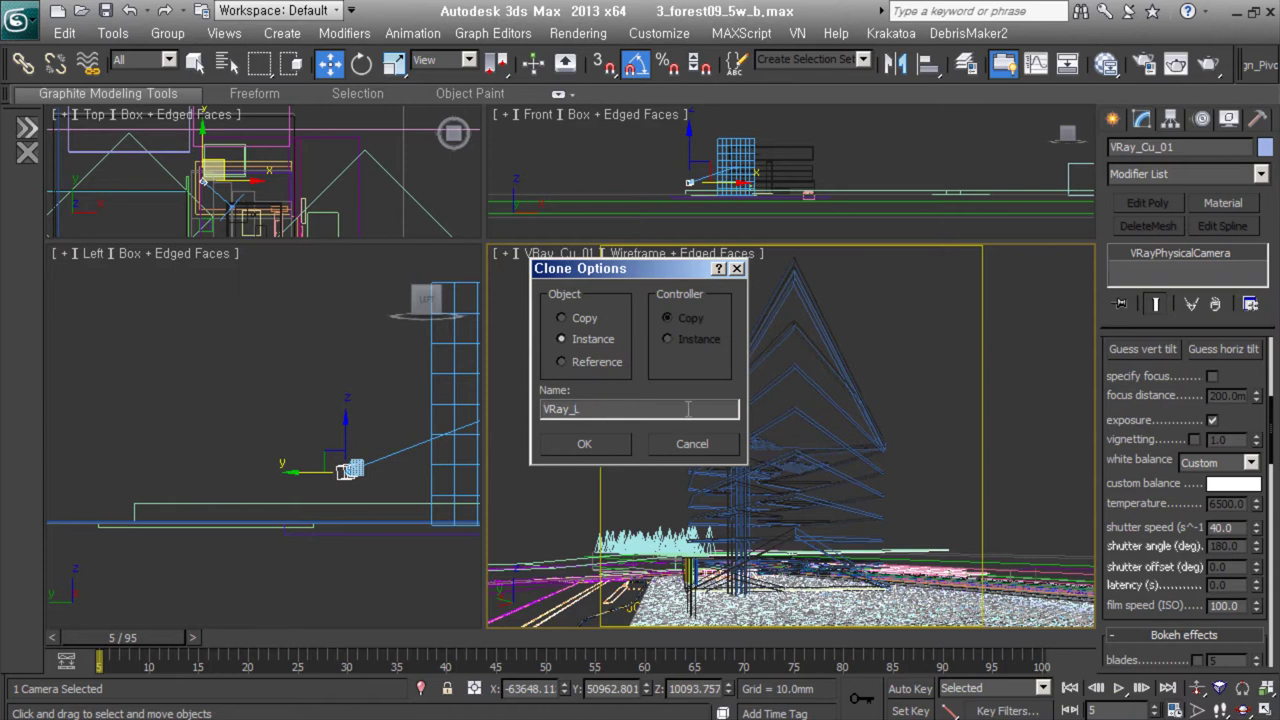
key(Return)
key(Up)
mouse_move(800, 450)
mouse_down()
mouse_move(910, 487)
mouse_move(755, 418)
mouse_move(920, 457)
mouse_move(834, 423)
mouse_up()
key(Down)
key(Escape)
key(Up)
key(Escape)
Shift-move another camera clone toward the road and name it VRay_road01
click(610, 372)
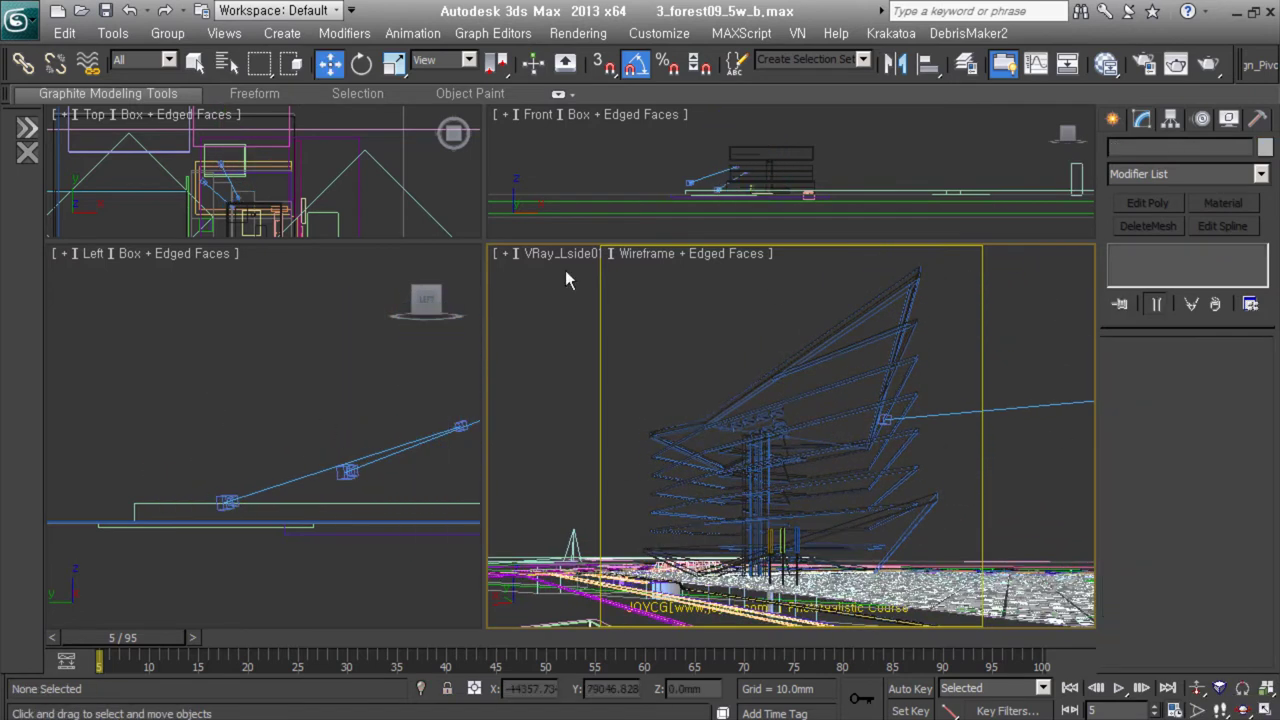
click(560, 253)
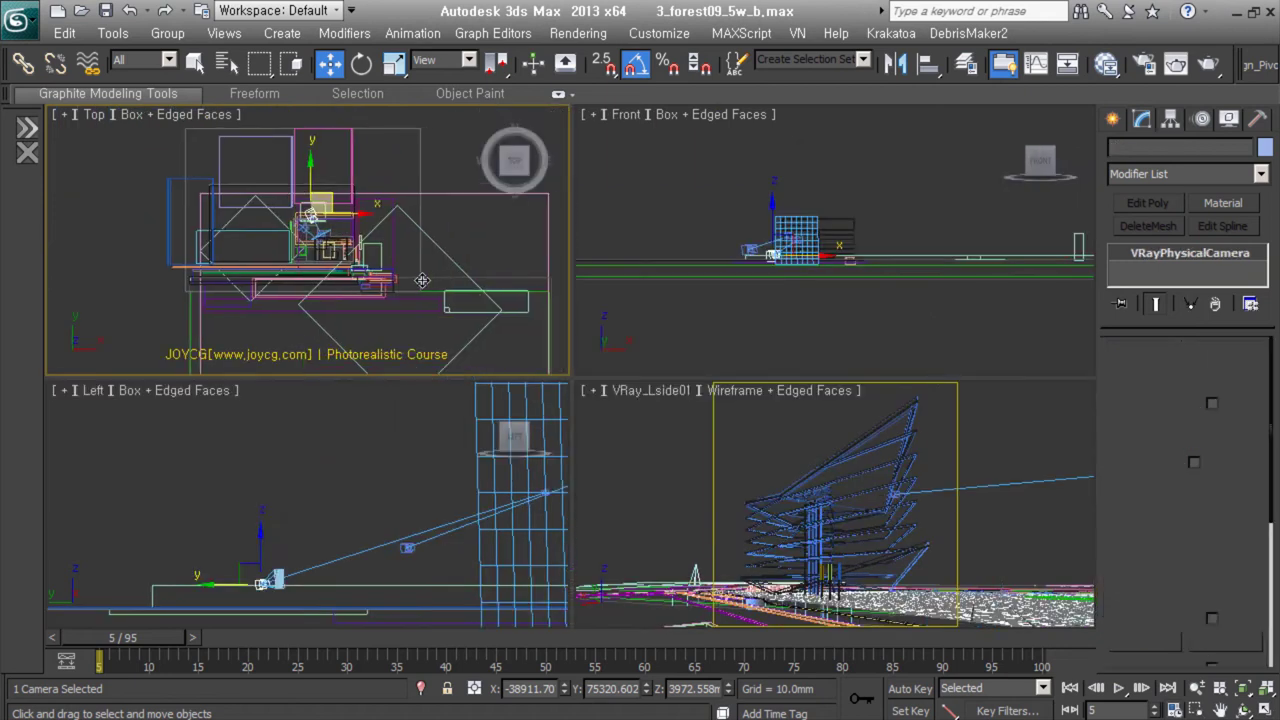
shift+drag(422, 281, 522, 355)
text(01)
key(Return)
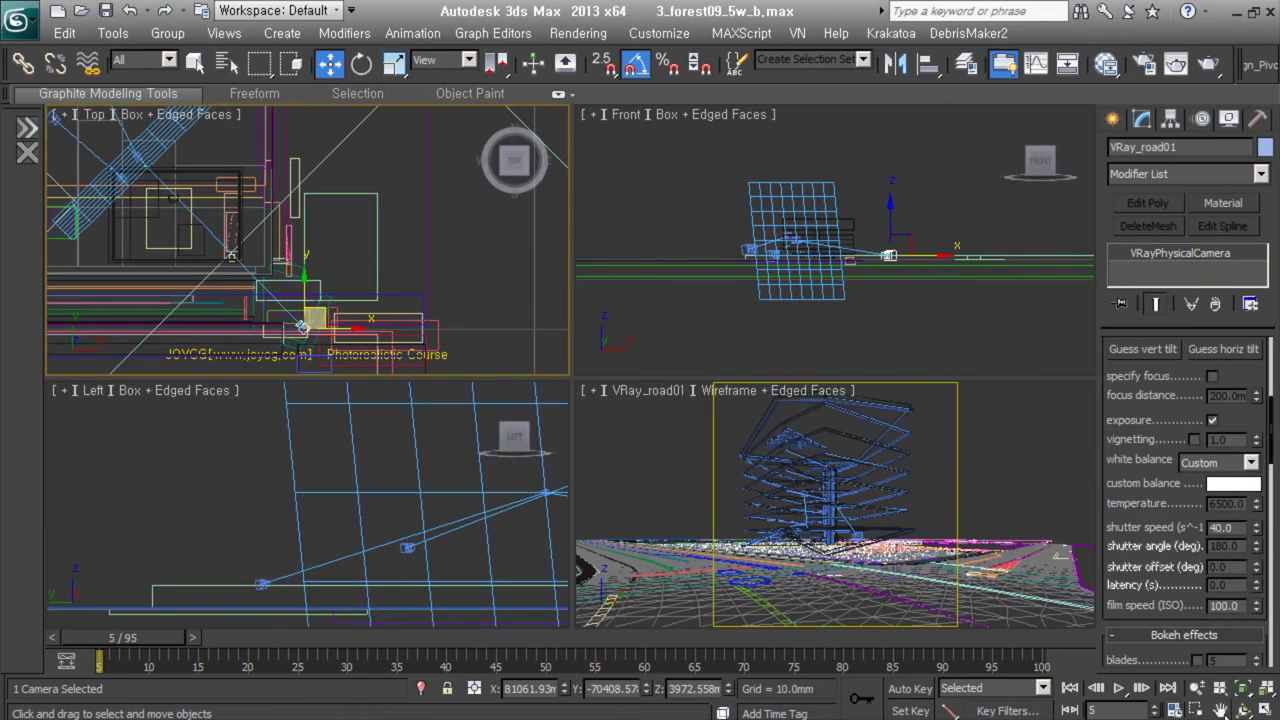
Adjust the VRay_road01 view, then return the large viewport to the Top view
click(1220, 708)
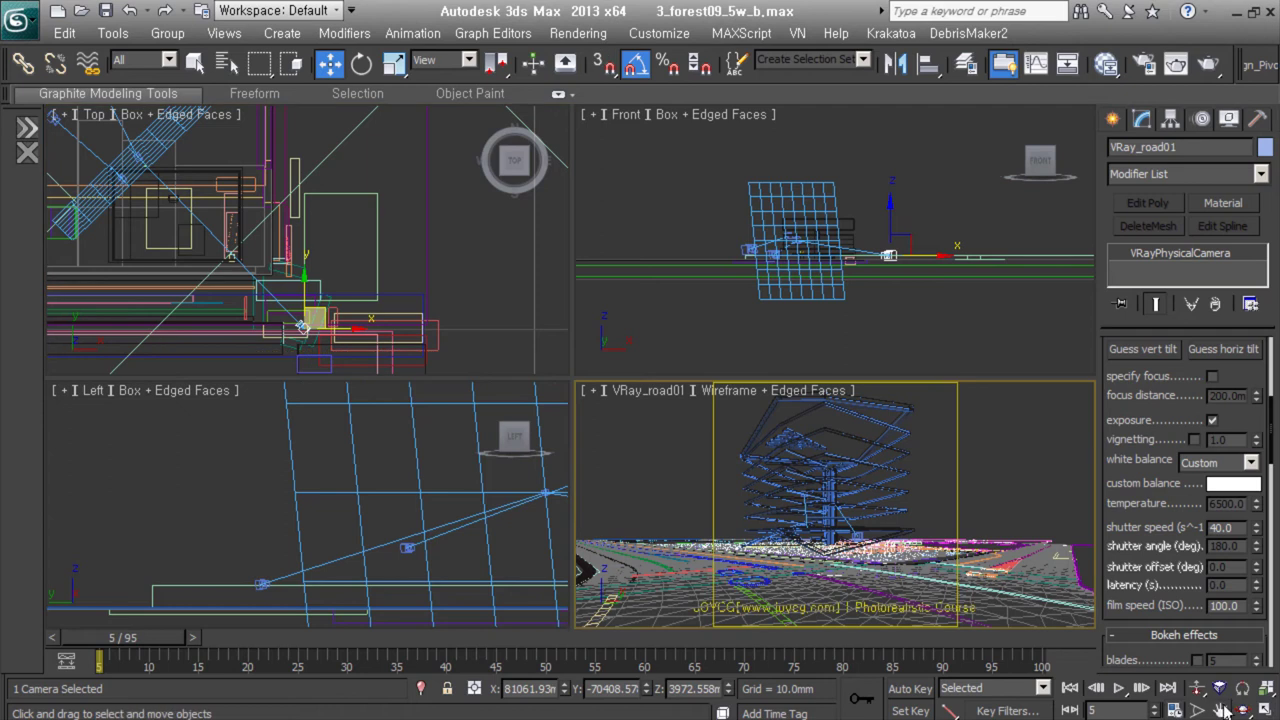
right_click(838, 560)
click(710, 562)
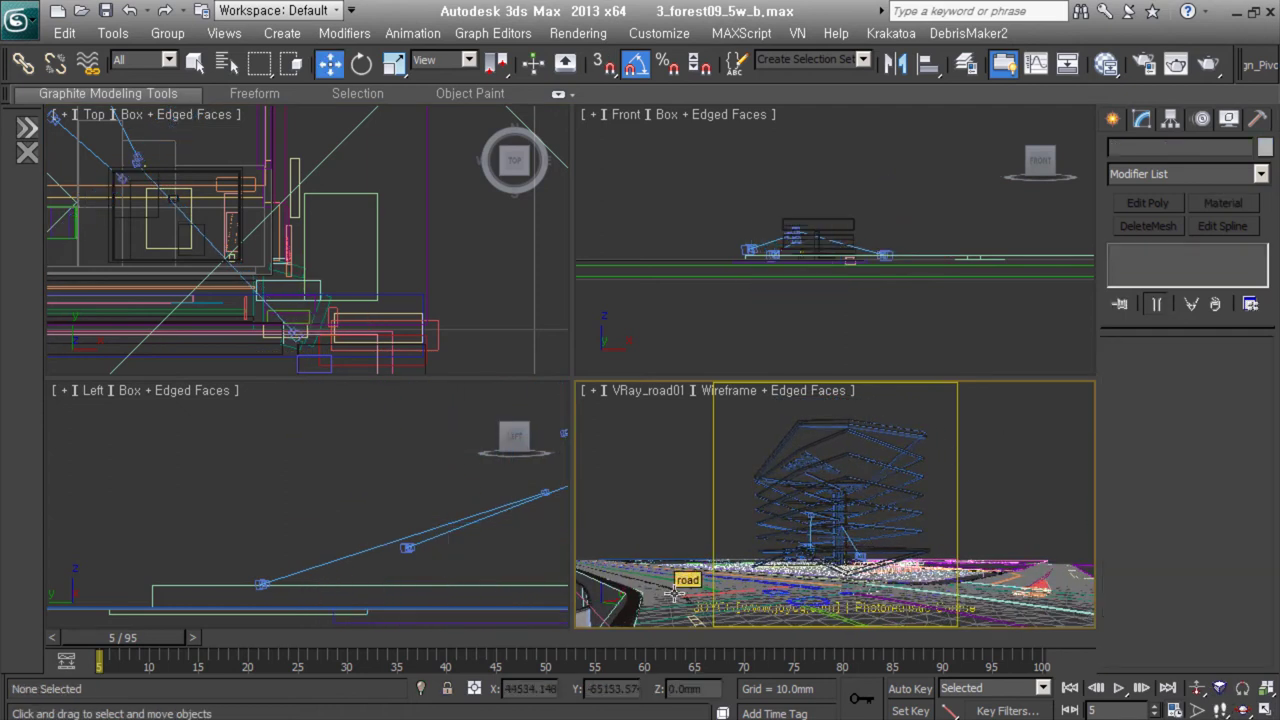
click(455, 497)
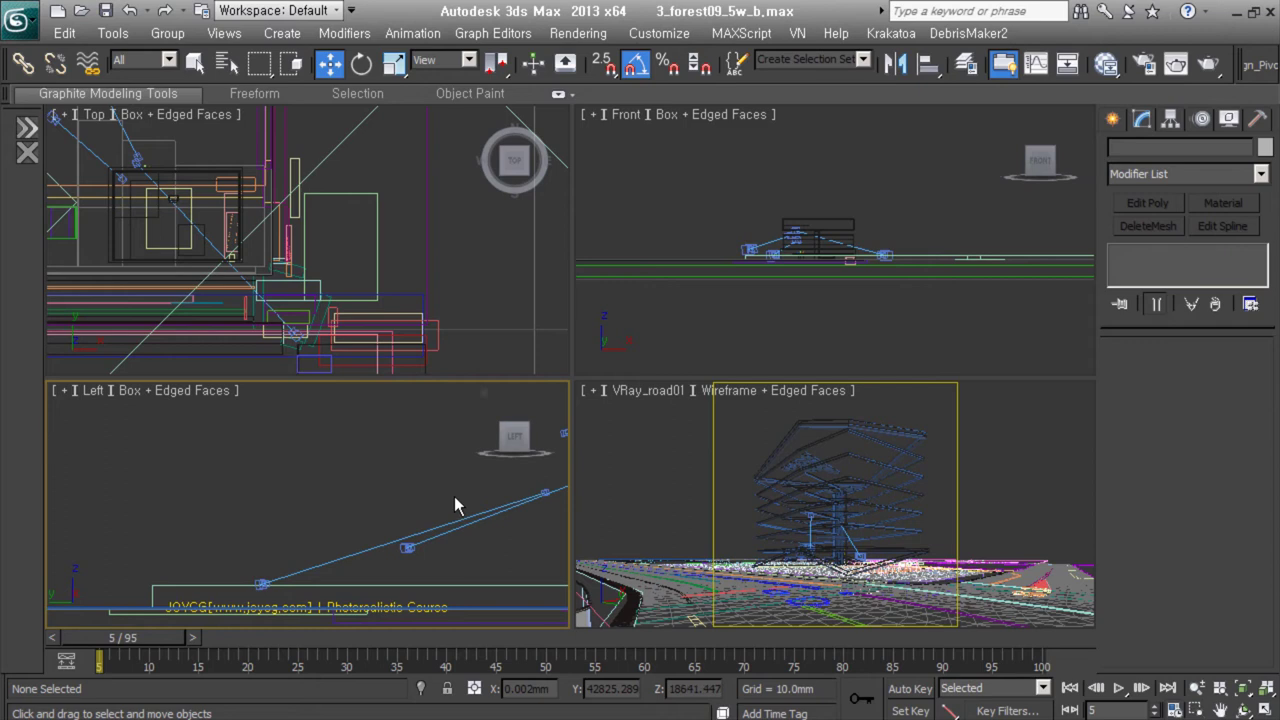
click(615, 478)
Merge all objects from Street_lights.max, applying the duplicate-name choice to the flag objects
key(t)
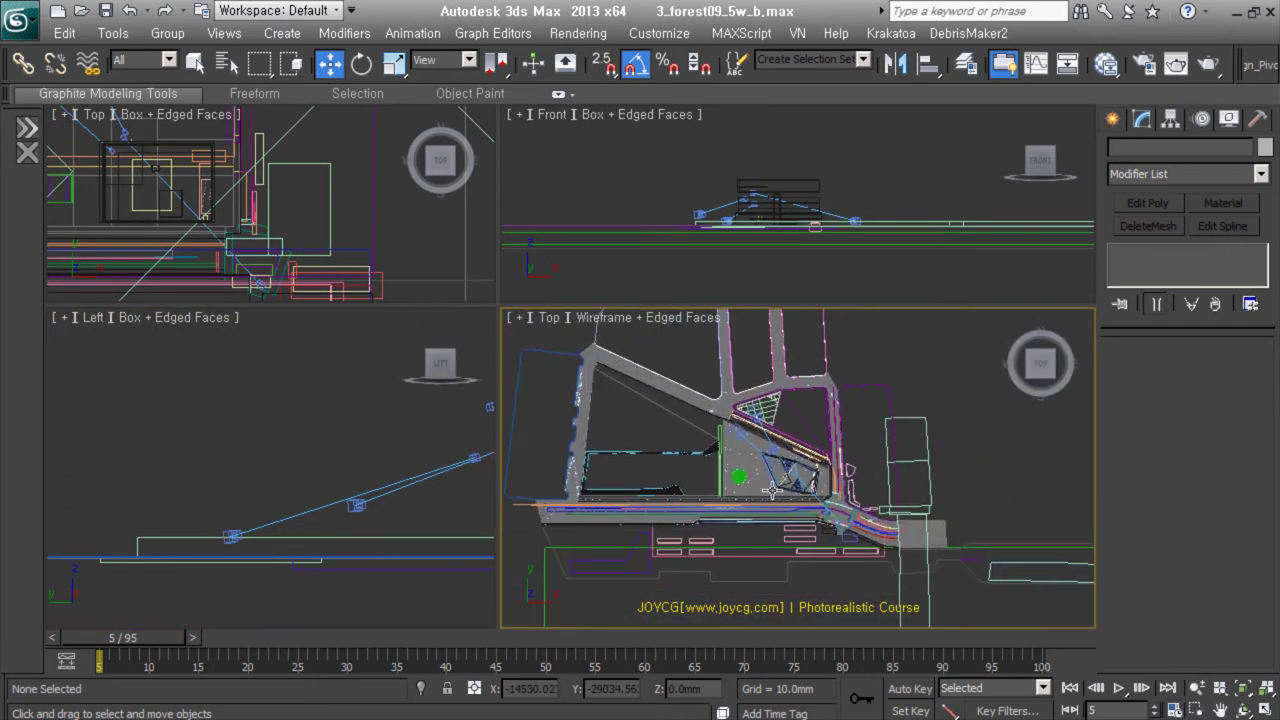
click(20, 20)
click(330, 158)
double_click(189, 471)
key(ctrl+a)
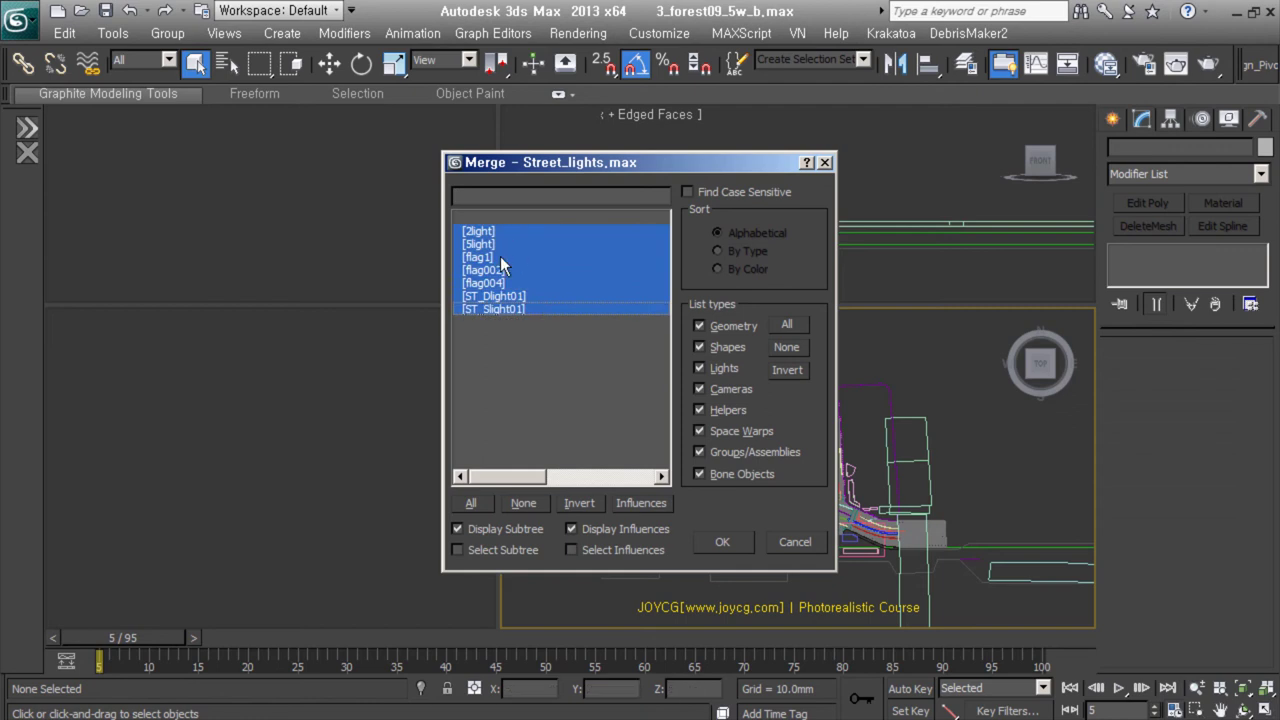
click(716, 541)
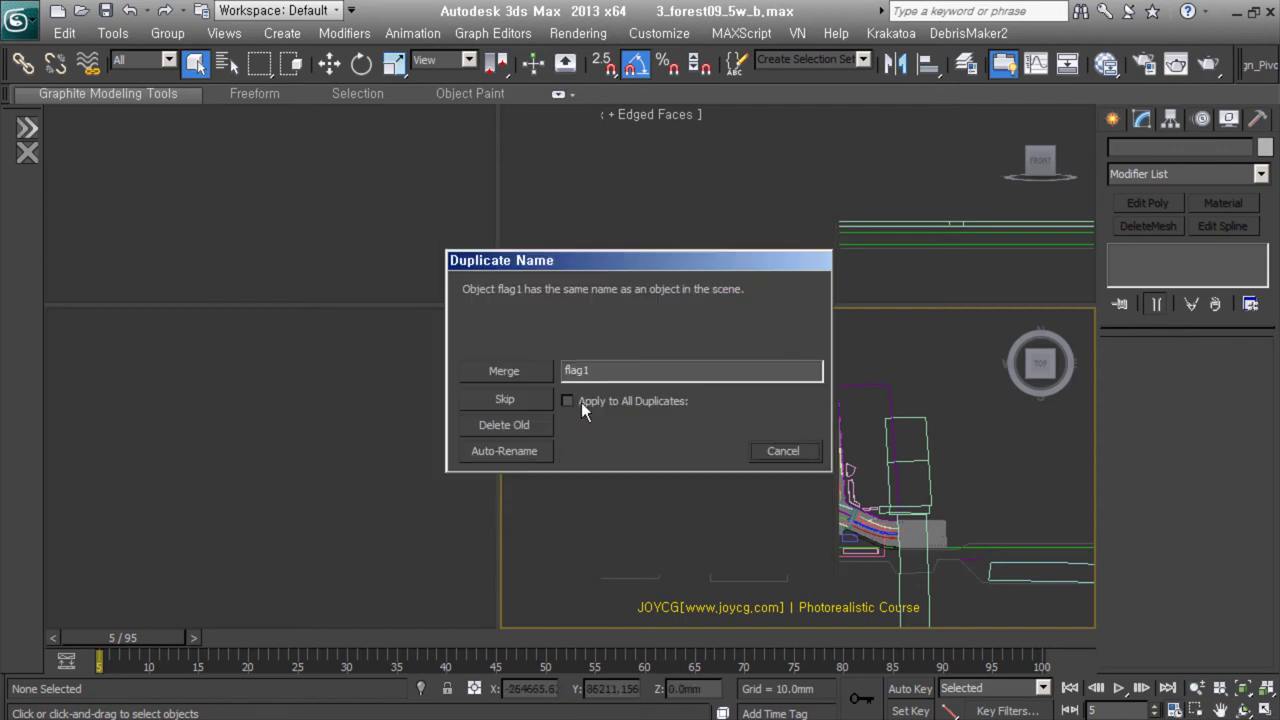
click(523, 403)
click(523, 403)
Select the merged flag and zoom and orbit in on the street lamps
click(632, 210)
key(F3)
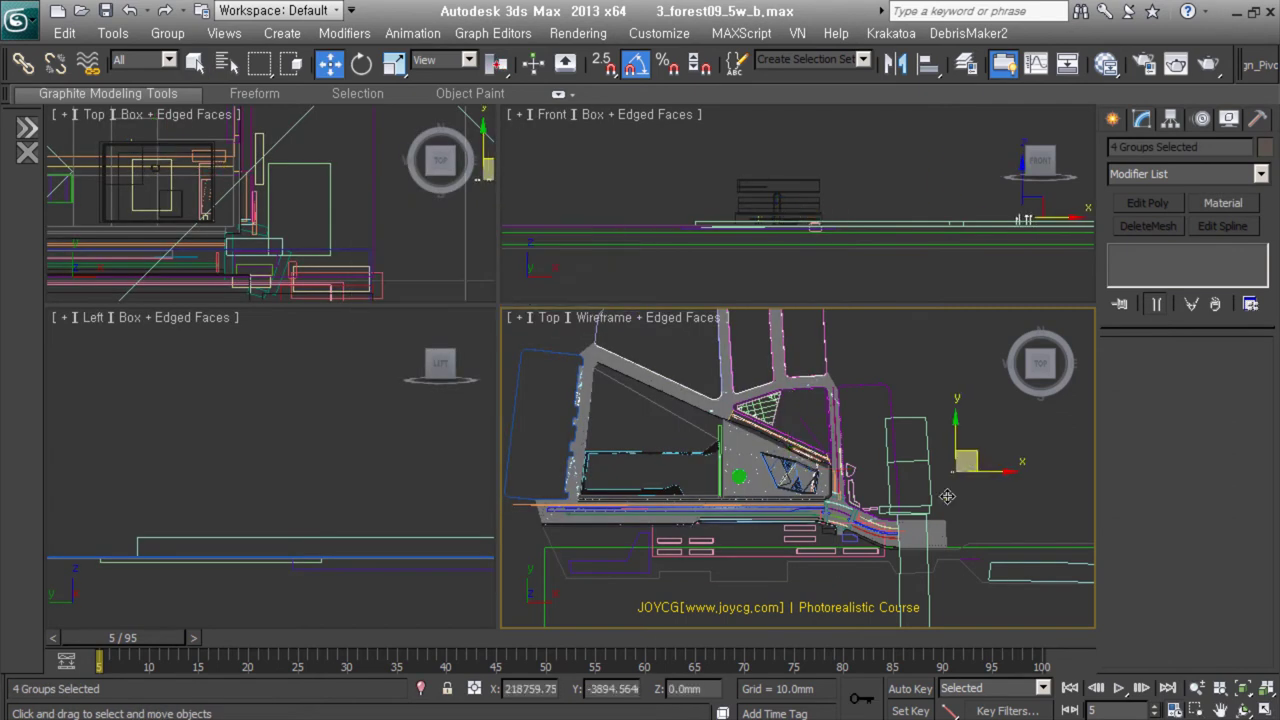
scroll(810, 407, up, 5)
click(693, 395)
scroll(810, 407, up, 5)
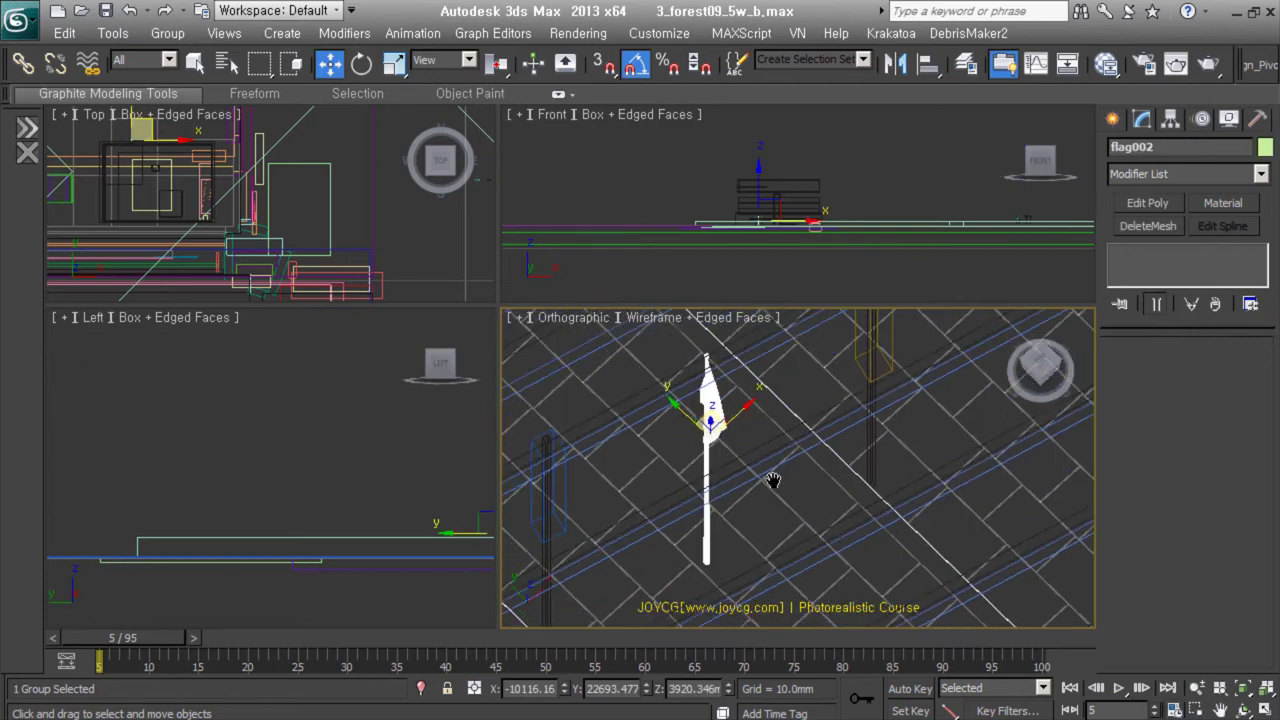
mouse_move(810, 407)
alt+middle_down()
mouse_move(776, 522)
mouse_move(763, 502)
mouse_move(716, 487)
alt+middle_up()
scroll(776, 522, down, 5)
scroll(763, 502, up, 5)
scroll(720, 480, up, 5)
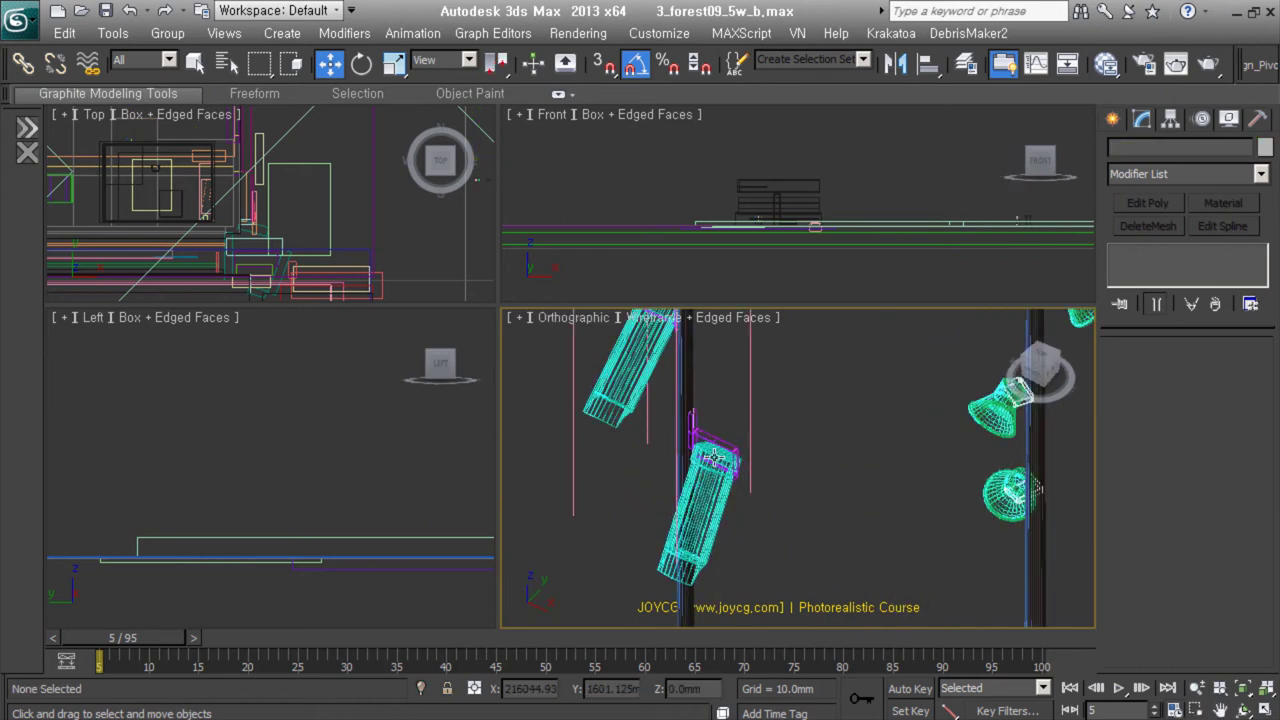
Mirror the lamp head on the 2light street lamp and switch to the Left view
click(711, 458)
click(896, 62)
click(583, 509)
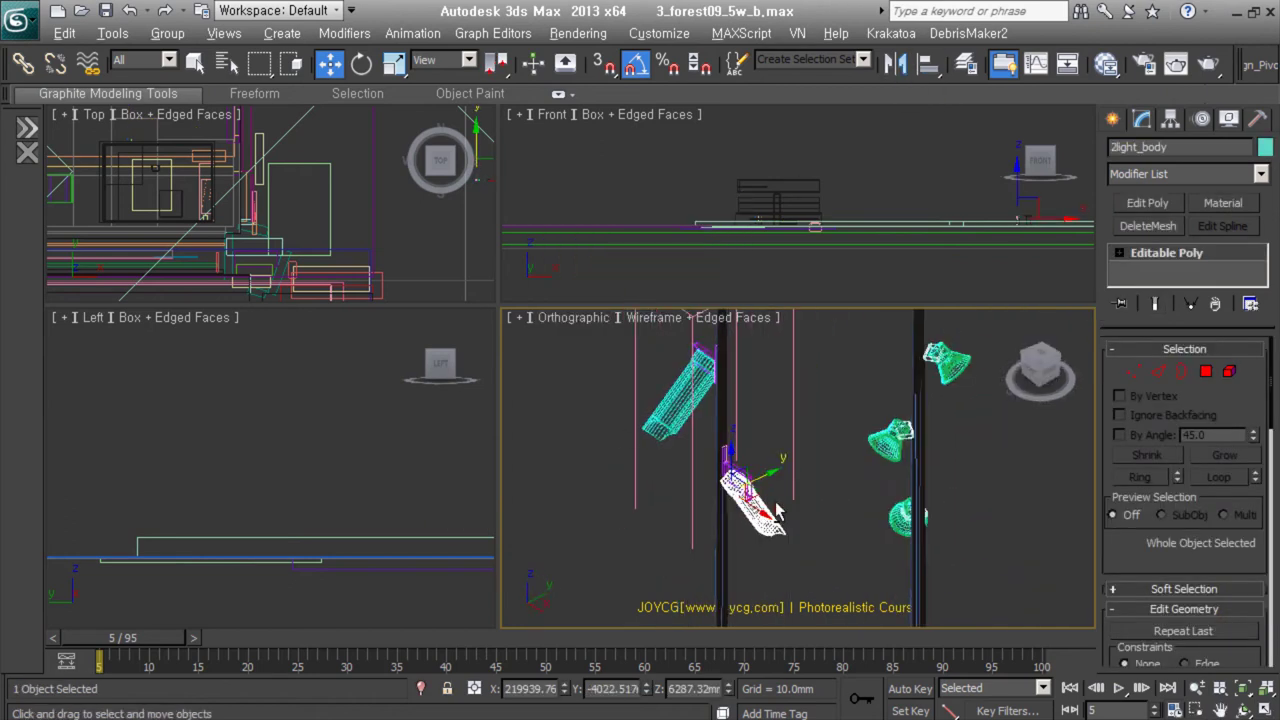
right_click(766, 406)
click(800, 420)
key(l)
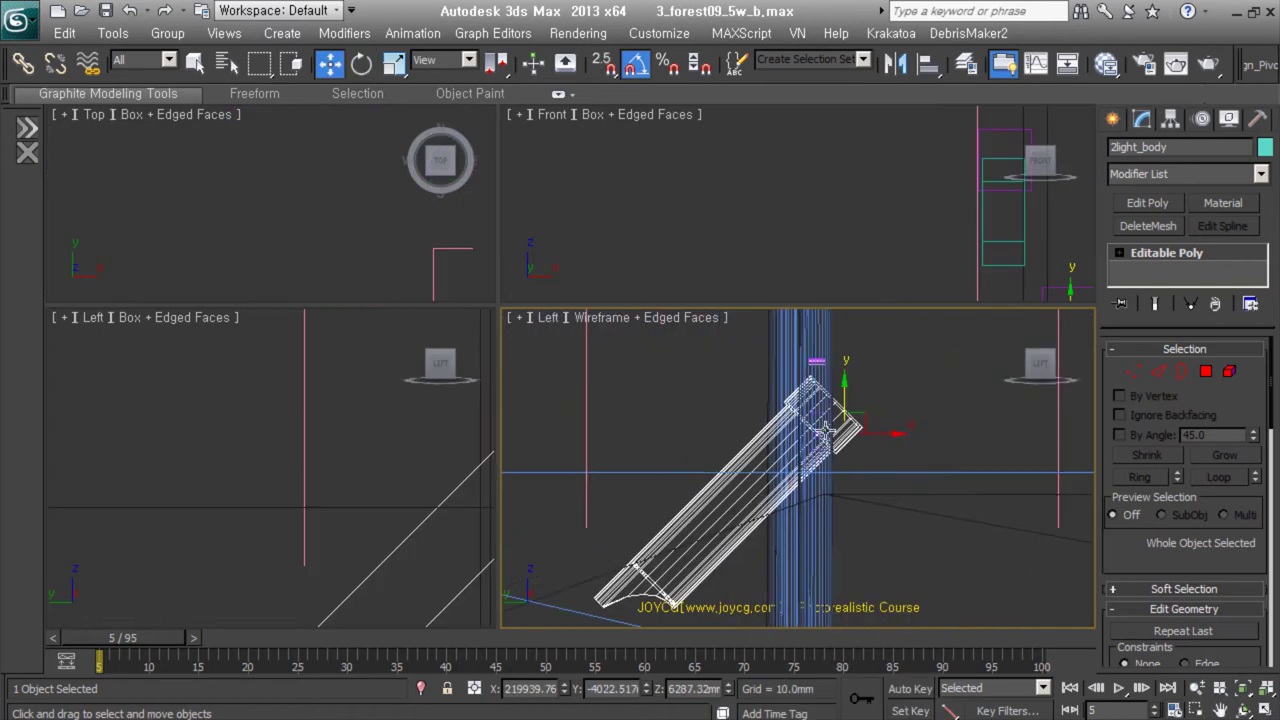
scroll(825, 428, up, 2)
With Affect Pivot Only, rotate the lamp pivot 40 degrees to follow the angled arm
key(Insert)
key(e)
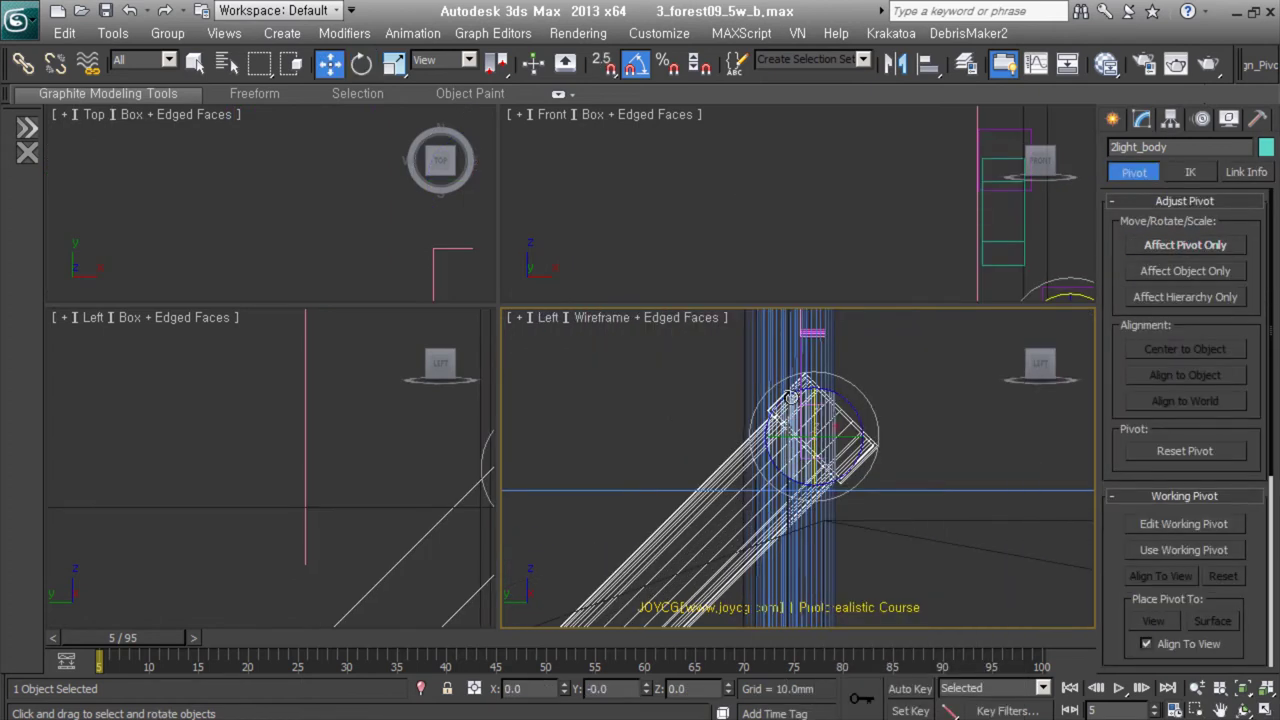
mouse_move(795, 447)
alt+middle_down()
mouse_move(807, 472)
mouse_move(858, 492)
alt+middle_up()
click(790, 440)
key(w)
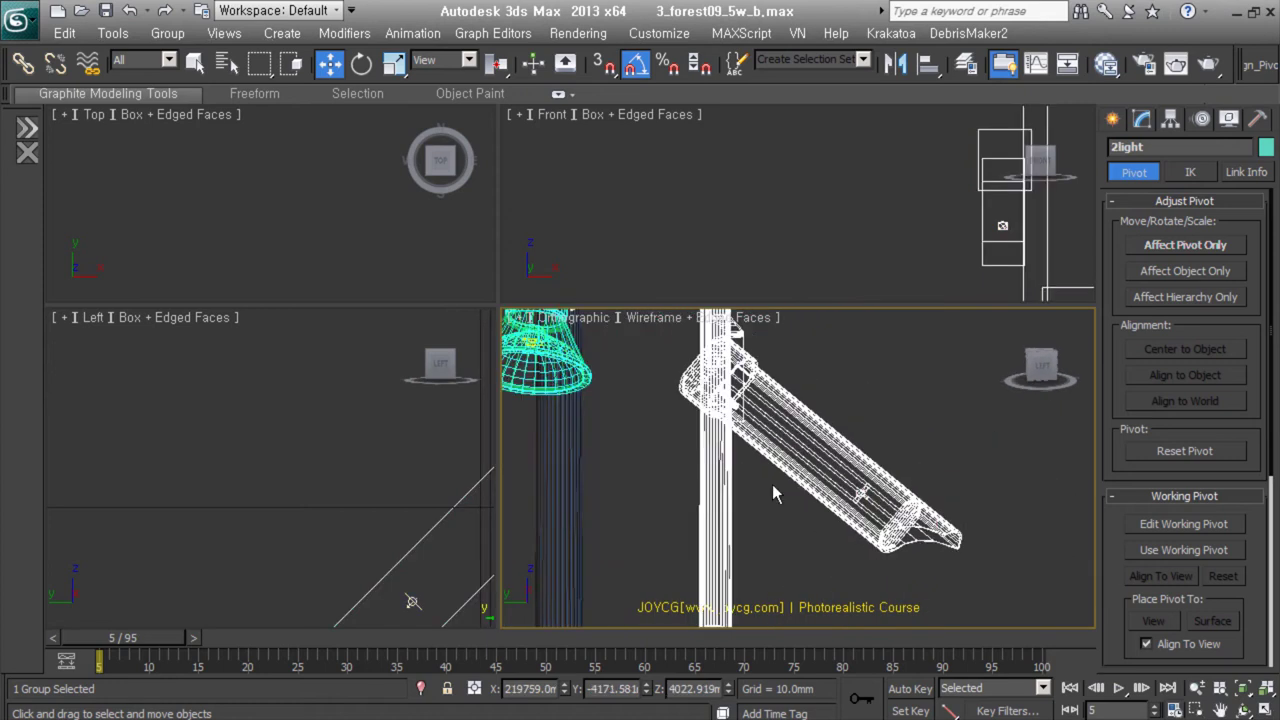
key(e)
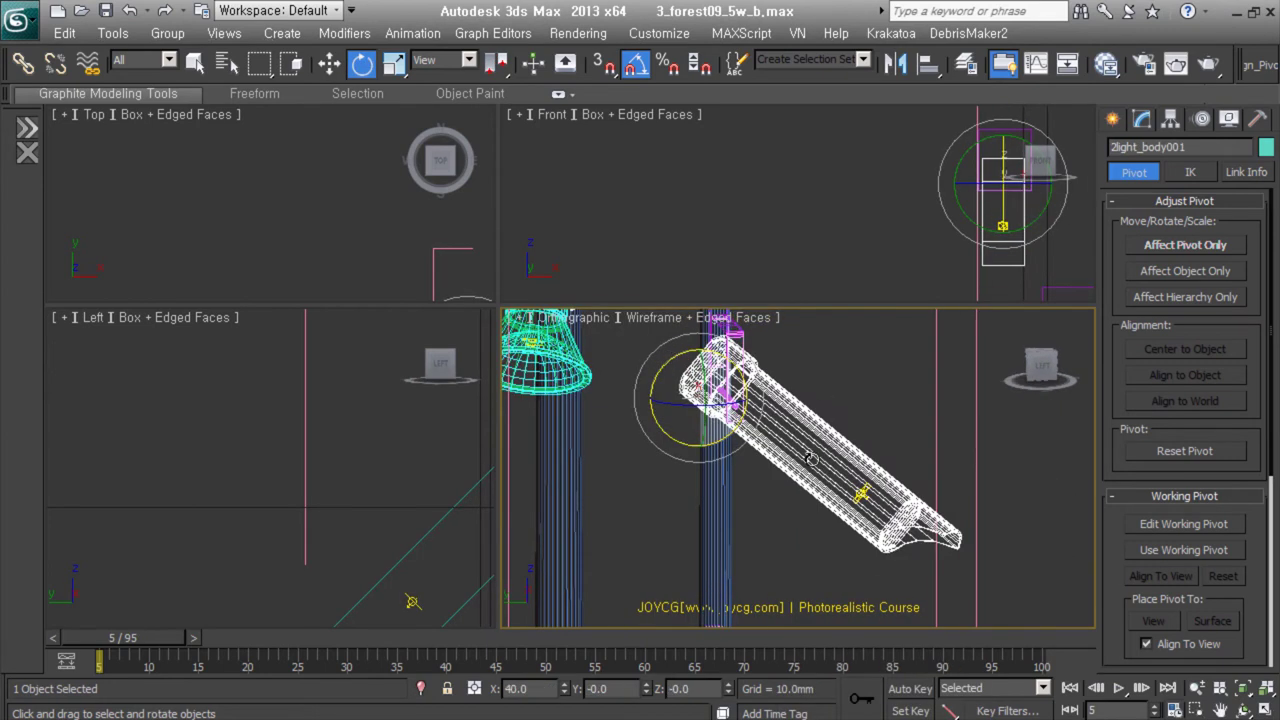
alt+middle_drag(811, 458, 805, 522)
scroll(805, 522, up, 5)
mouse_move(891, 518)
alt+middle_down()
mouse_move(858, 531)
mouse_move(872, 456)
mouse_move(828, 410)
alt+middle_up()
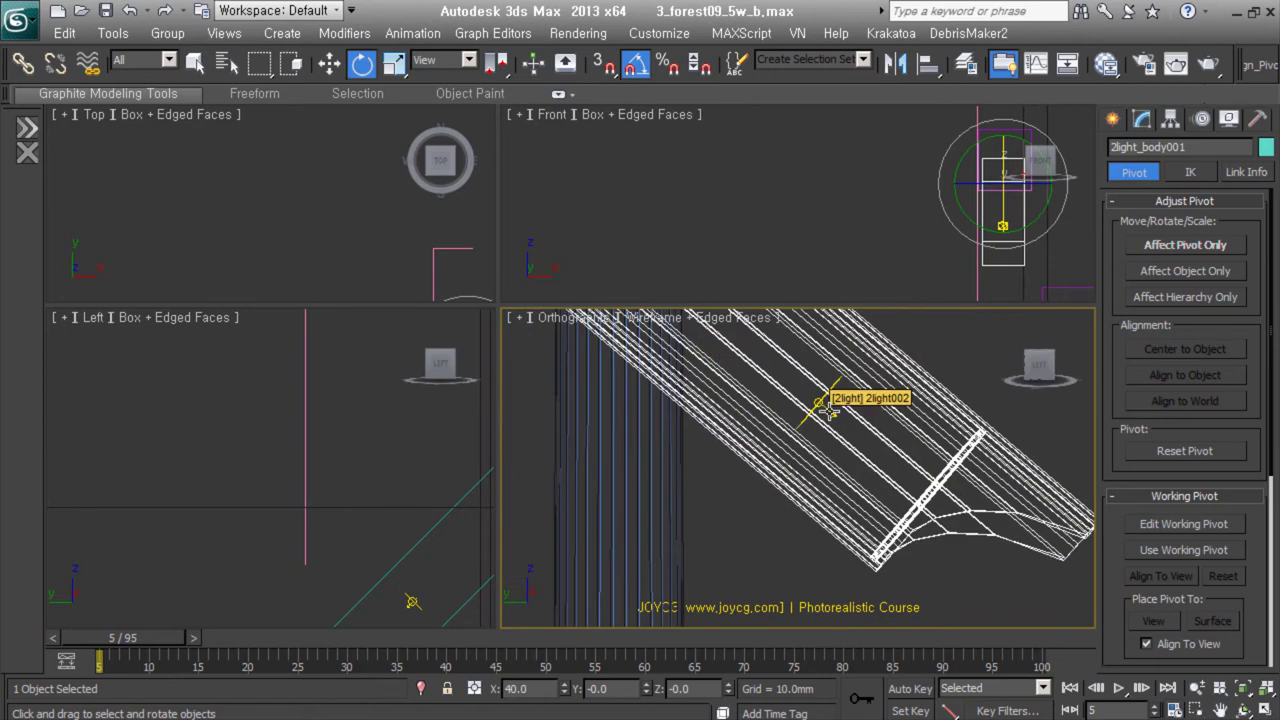
scroll(828, 410, down, 5)
Select the 2light lamp group and frame it in the Left view
click(814, 457)
key(l)
key(w)
key(z)
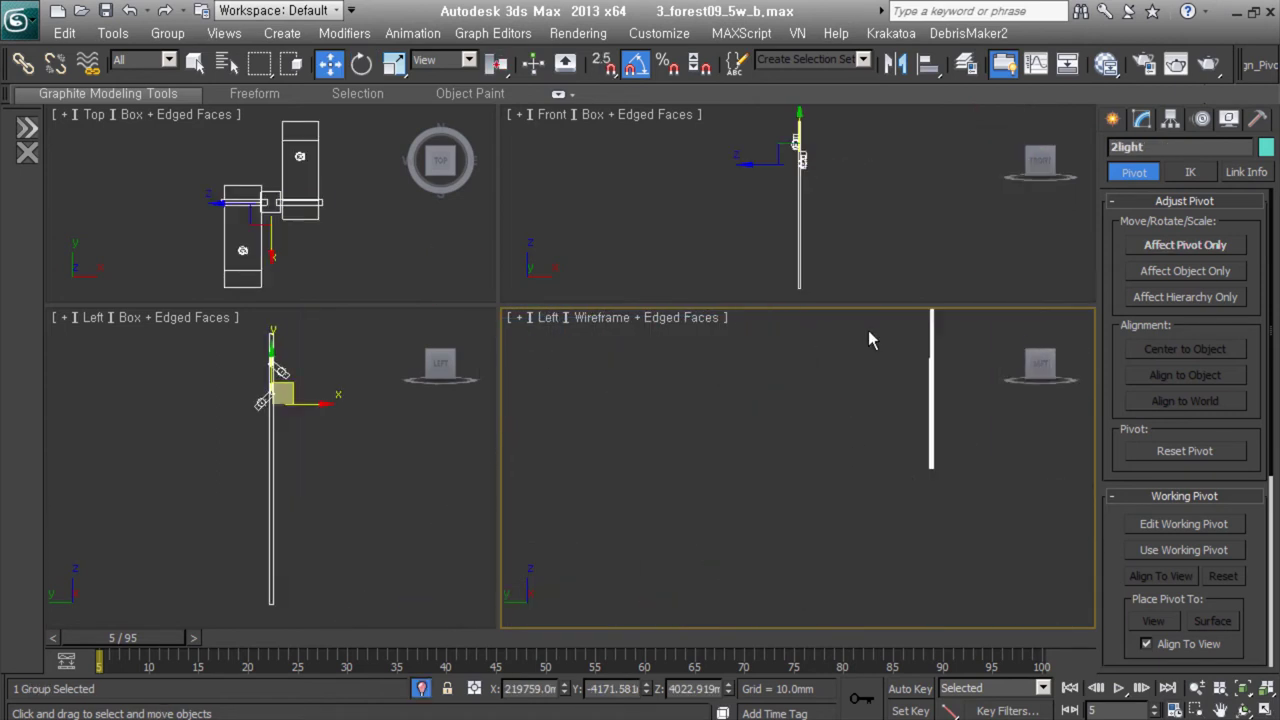
scroll(960, 380, up, 5)
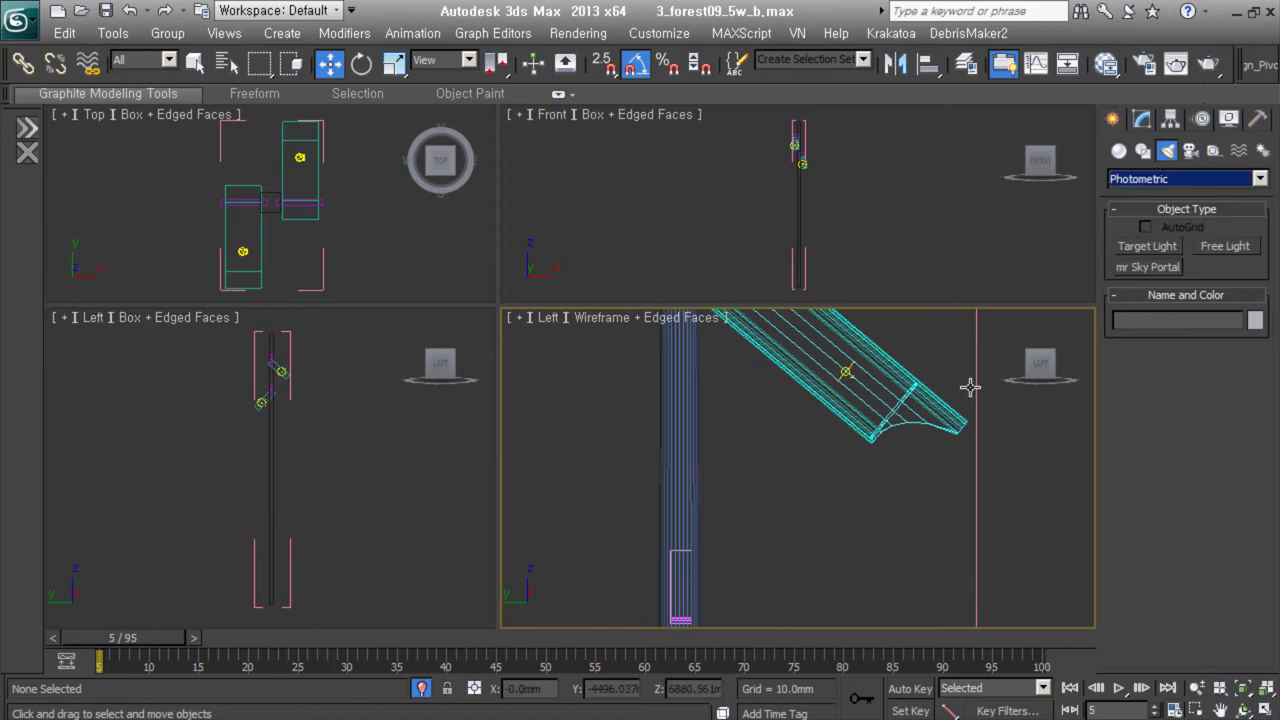
Create a Target Spot from the upper 2light lamp head aimed down and to the right
middle_drag(970, 387, 910, 387)
scroll(1185, 178, down, 1)
click(1148, 246)
middle_drag(858, 511, 652, 511)
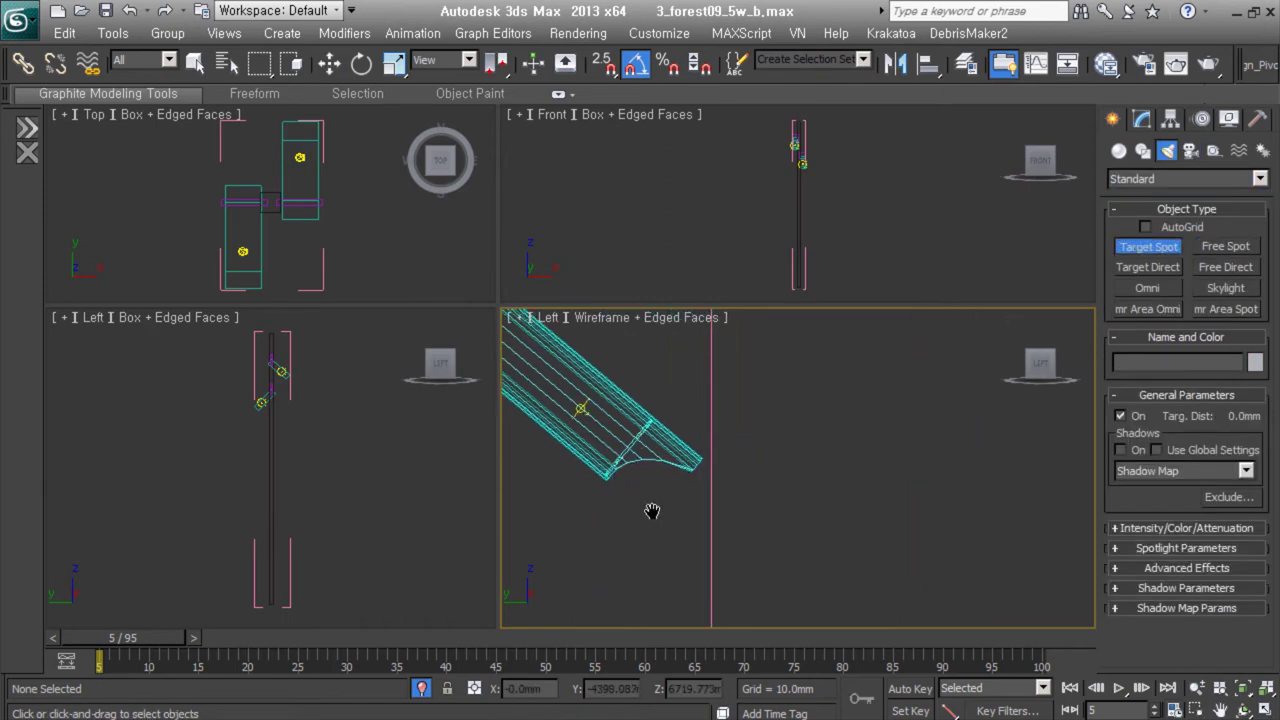
drag(700, 440, 1000, 530)
scroll(734, 416, down, 5)
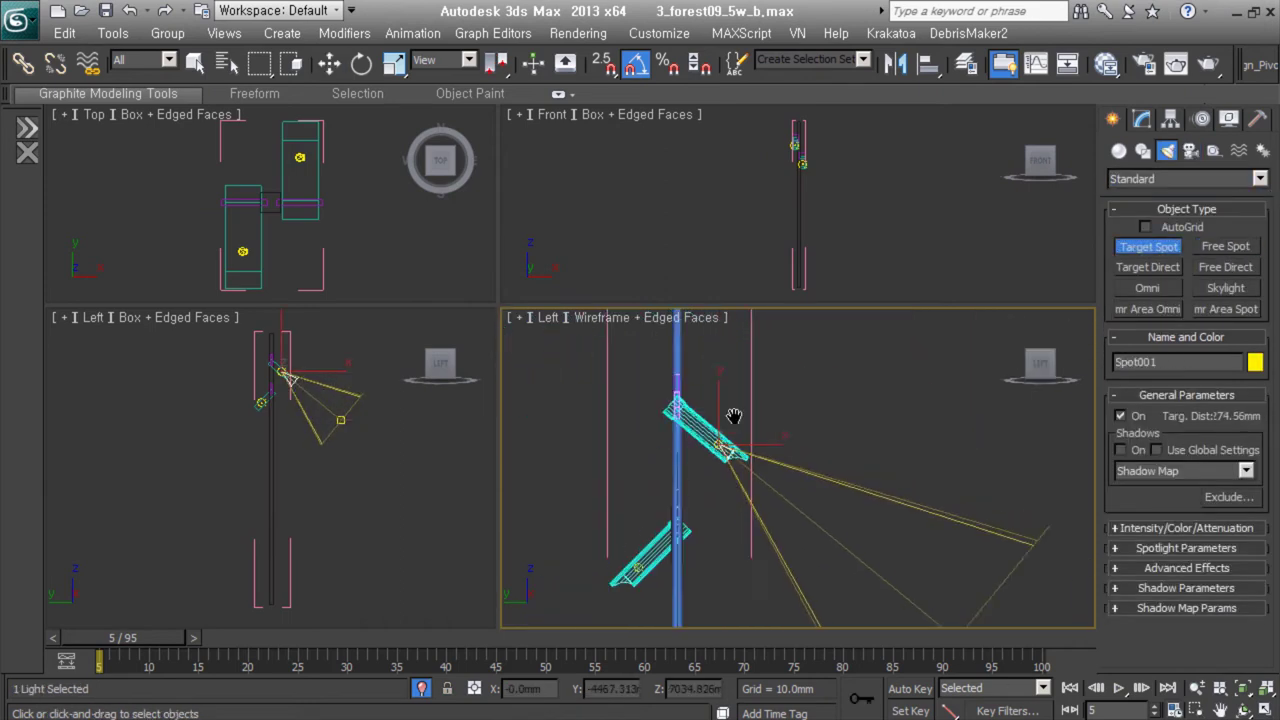
middle_drag(734, 416, 742, 361)
right_click(743, 448)
Select Spot001 together with its target
click(840, 481)
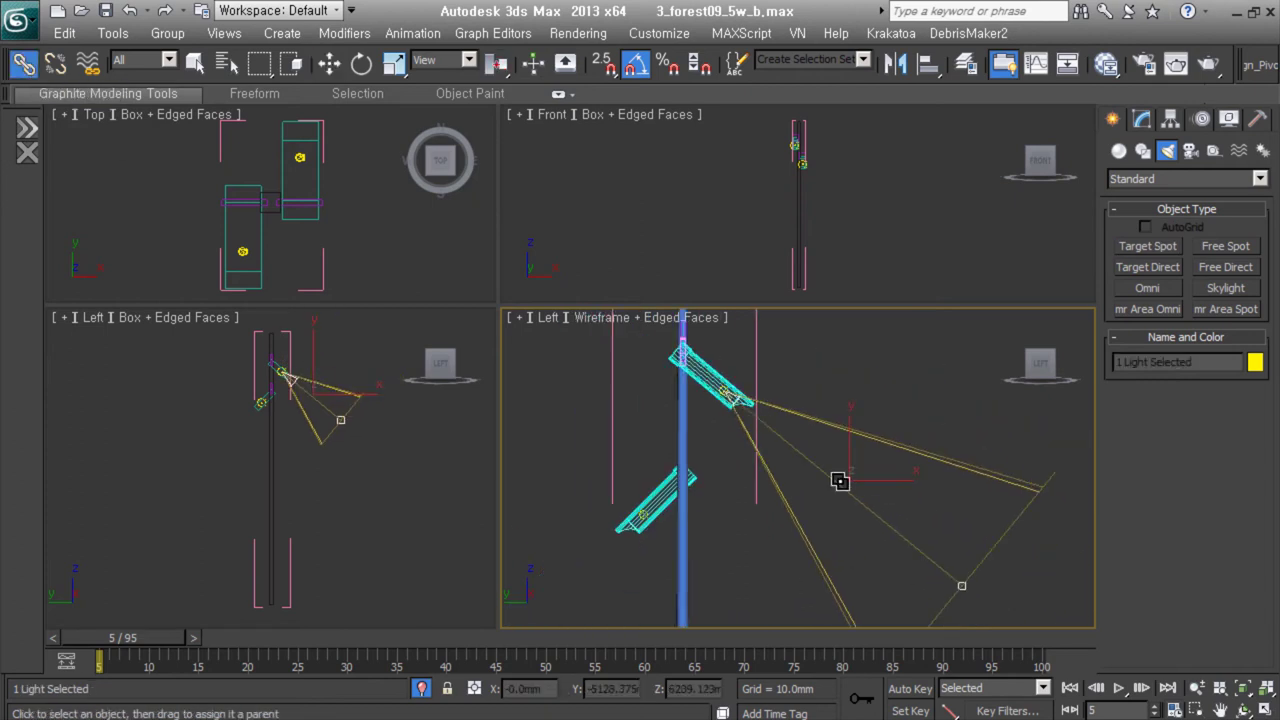
key(e)
scroll(748, 405, up, 3)
scroll(766, 400, up, 3)
scroll(796, 478, down, 7)
Move Spot001's target down to the lower right and enable VRayShadow shadows
key(w)
drag(808, 406, 942, 600)
scroll(760, 447, up, 3)
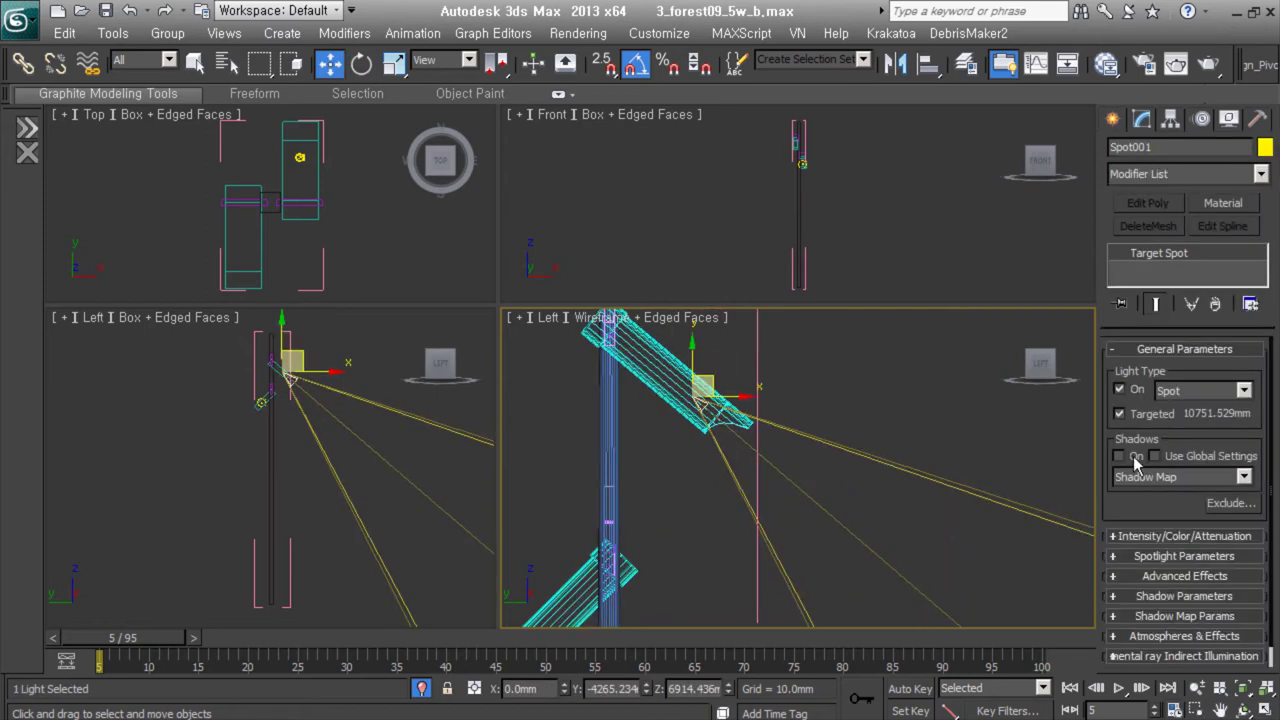
click(1136, 459)
click(1145, 478)
click(1200, 612)
drag(1170, 507, 1170, 353)
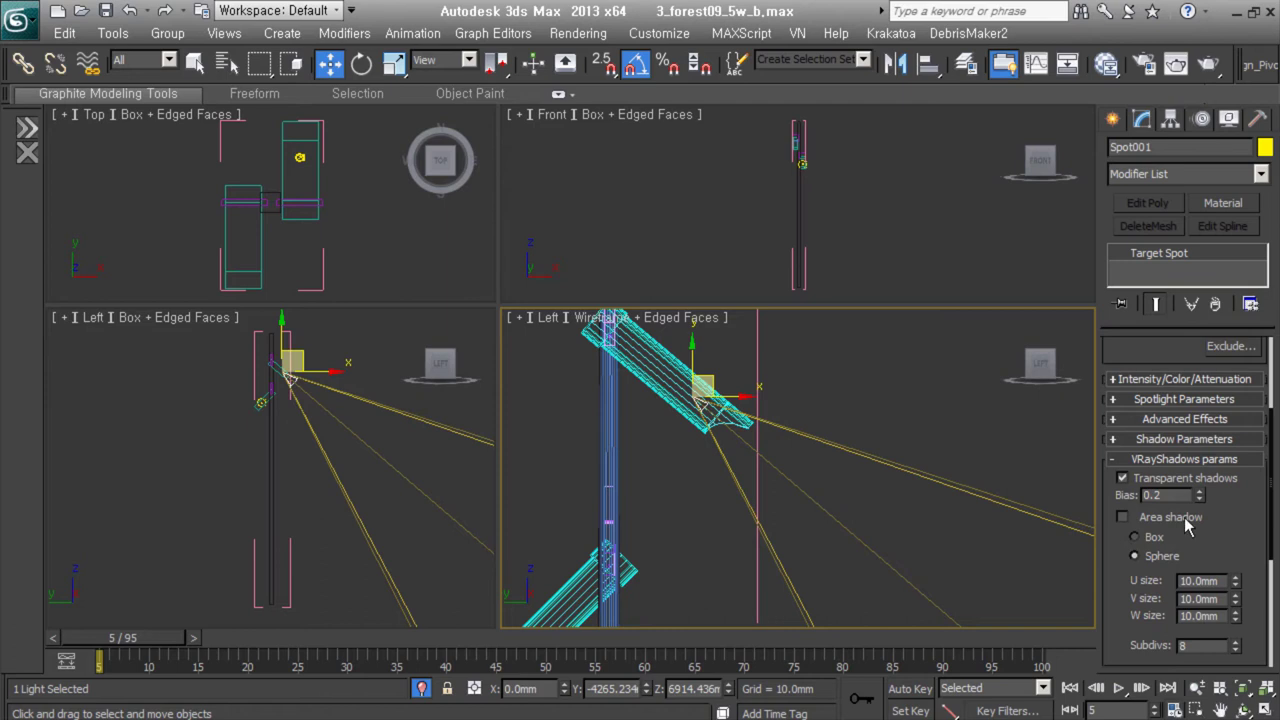
scroll(1228, 500, up, 3)
key(z)
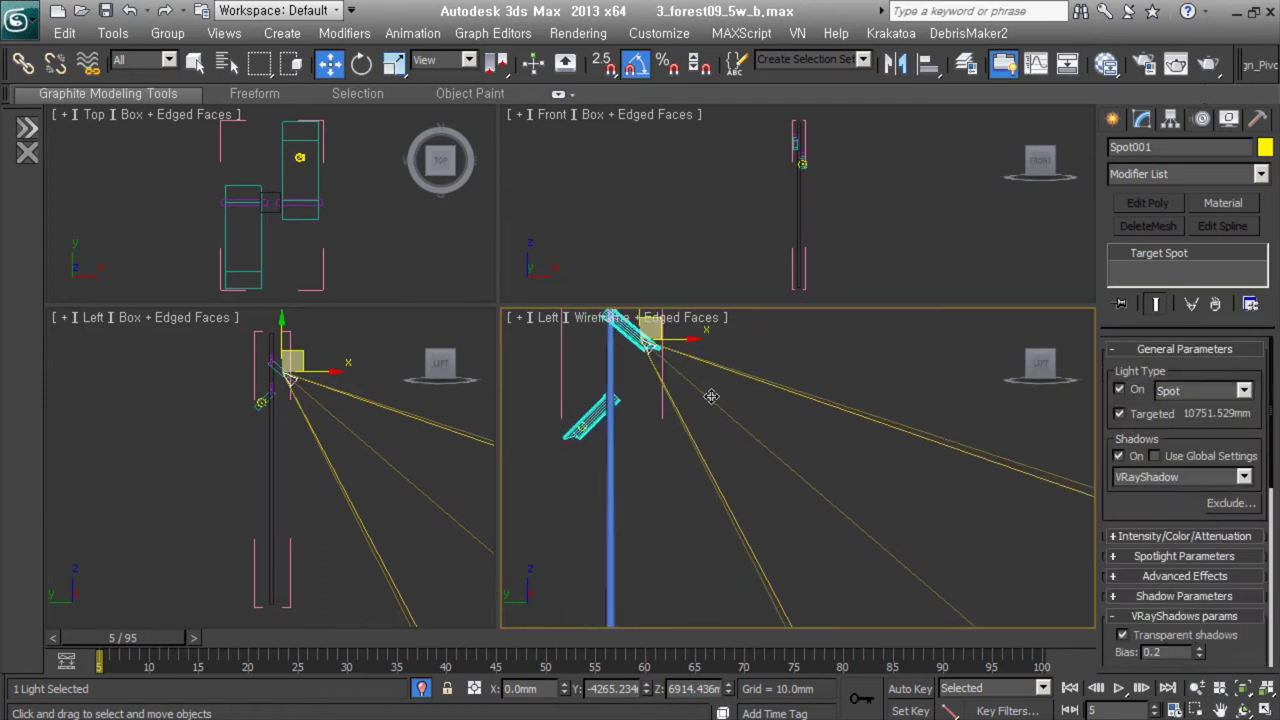
Set Inverse Square decay with far attenuation, and a 19.5 hotspot and 84.5 falloff
click(1208, 537)
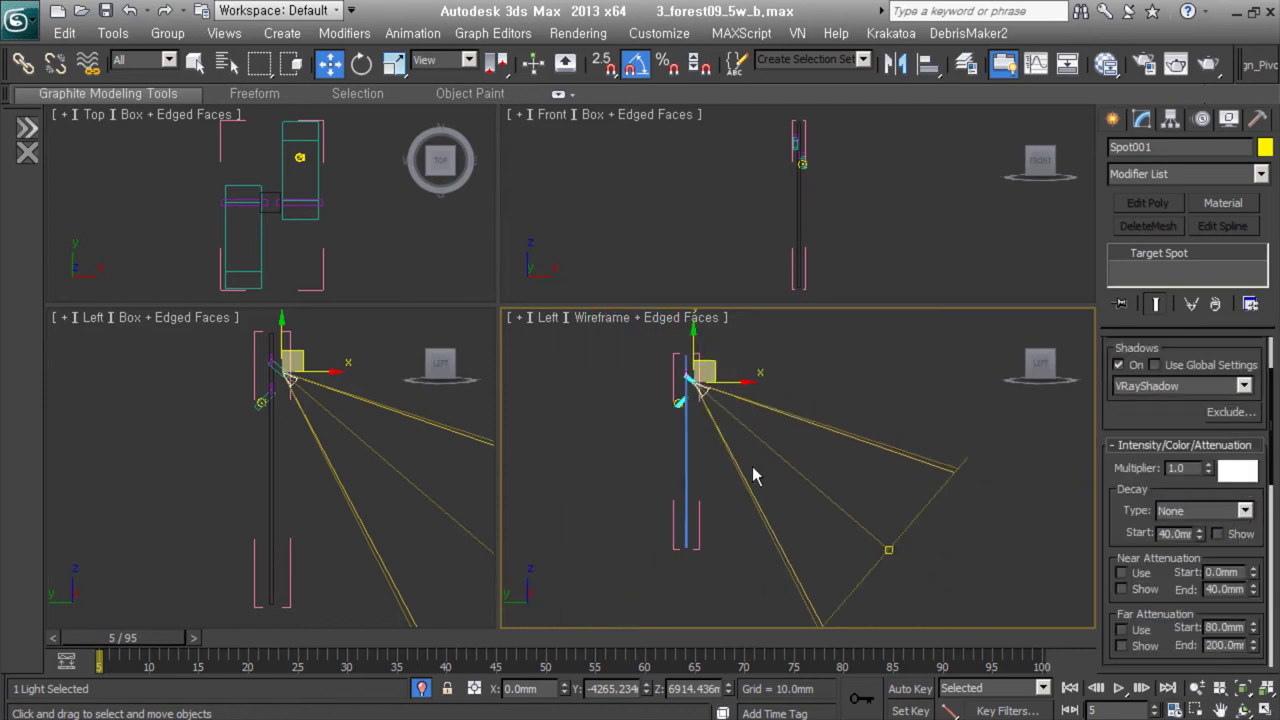
scroll(1134, 428, down, 1)
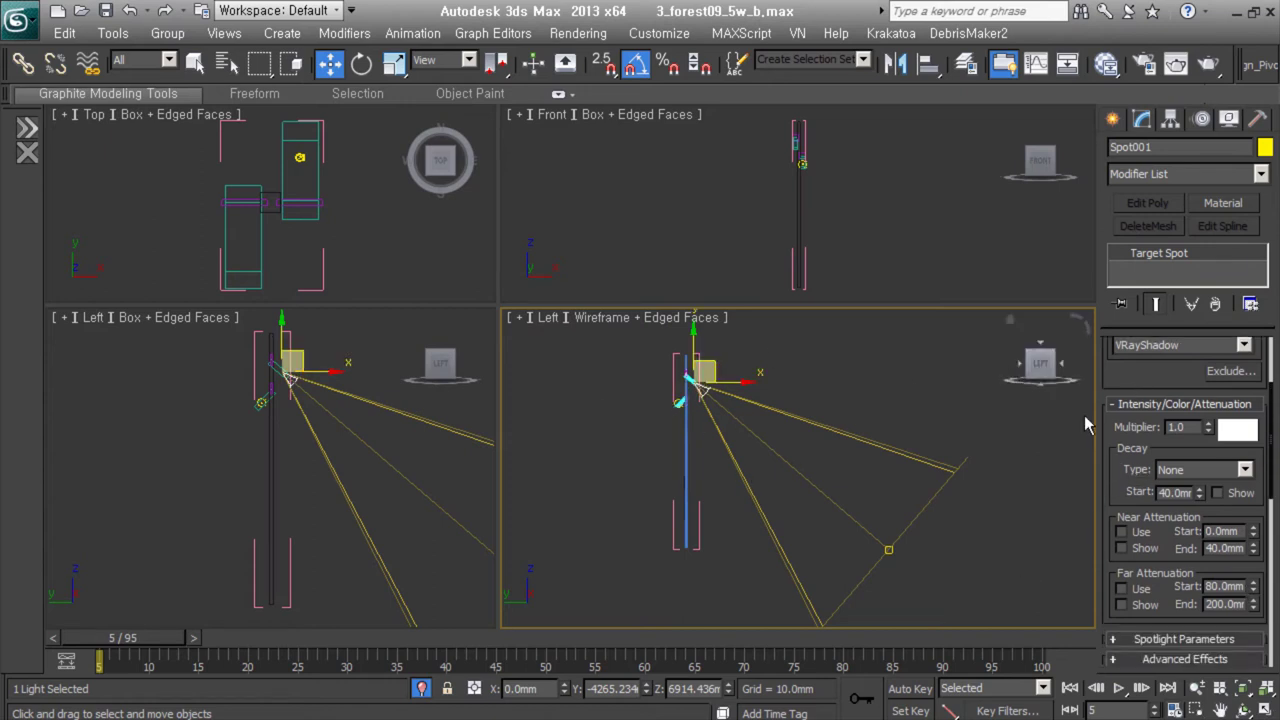
click(1229, 514)
scroll(1130, 368, down, 3)
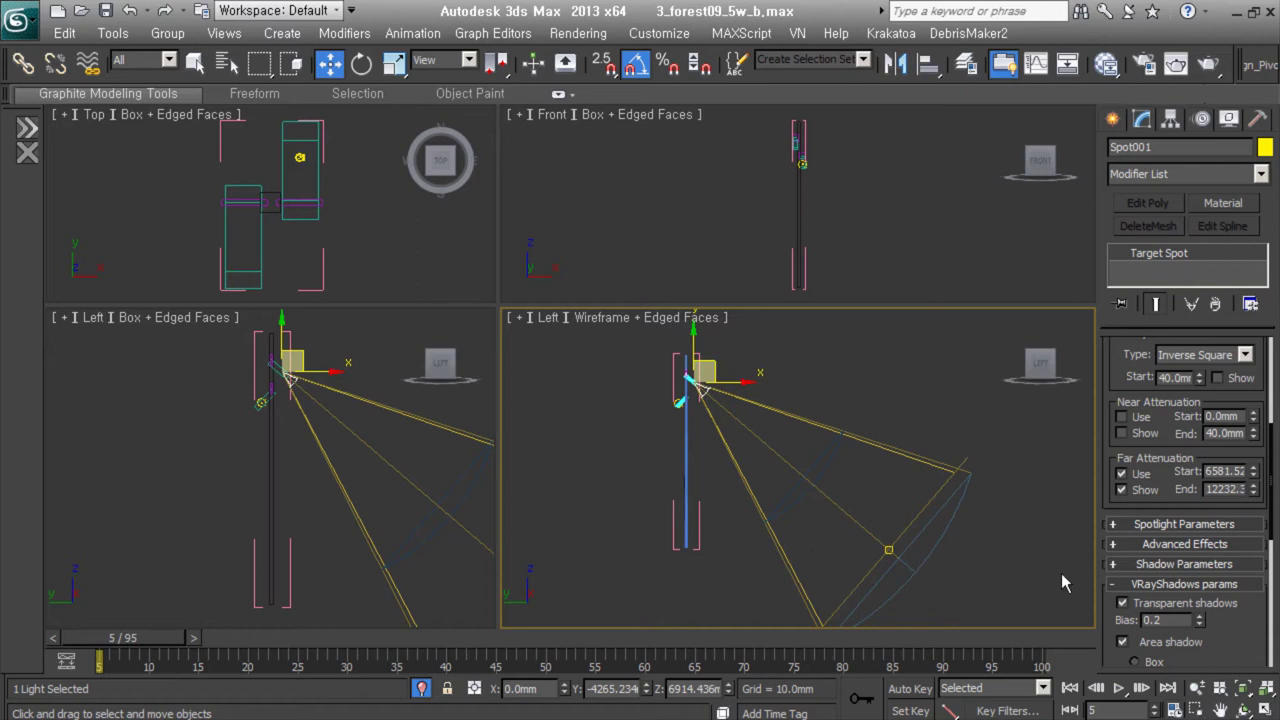
click(1184, 524)
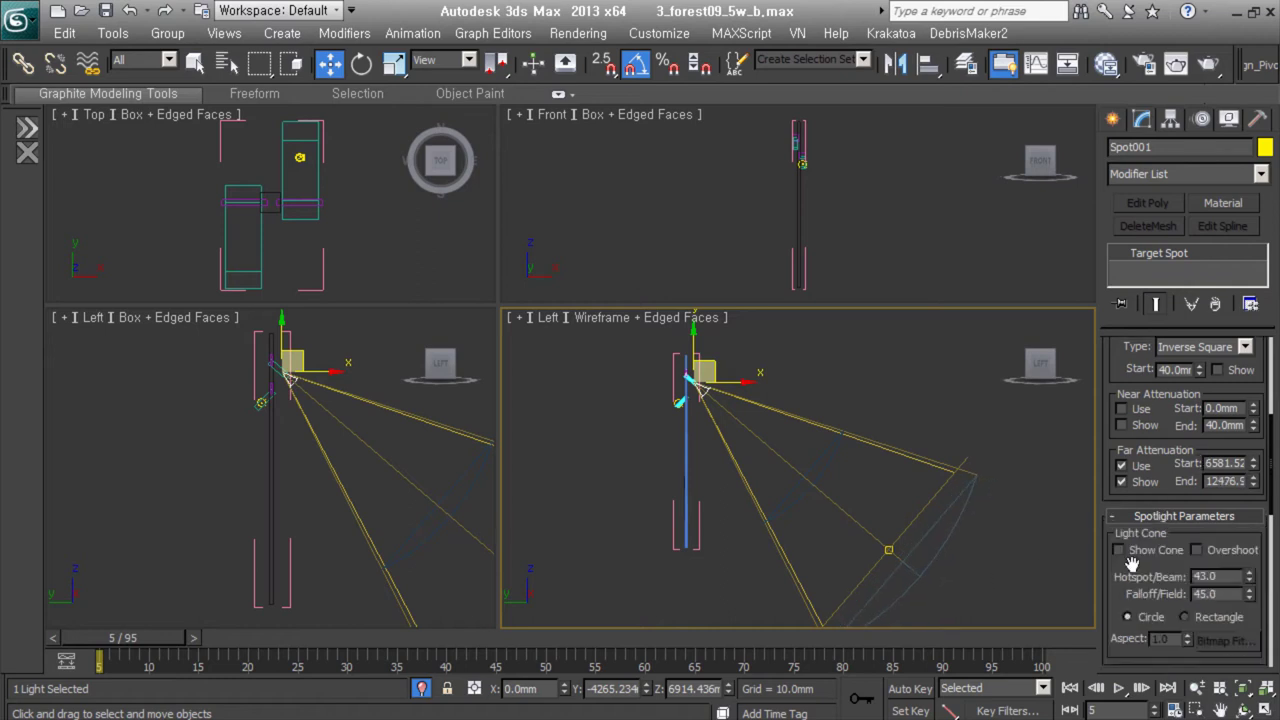
mouse_move(975, 471)
mouse_down()
mouse_move(950, 493)
mouse_move(688, 335)
mouse_up()
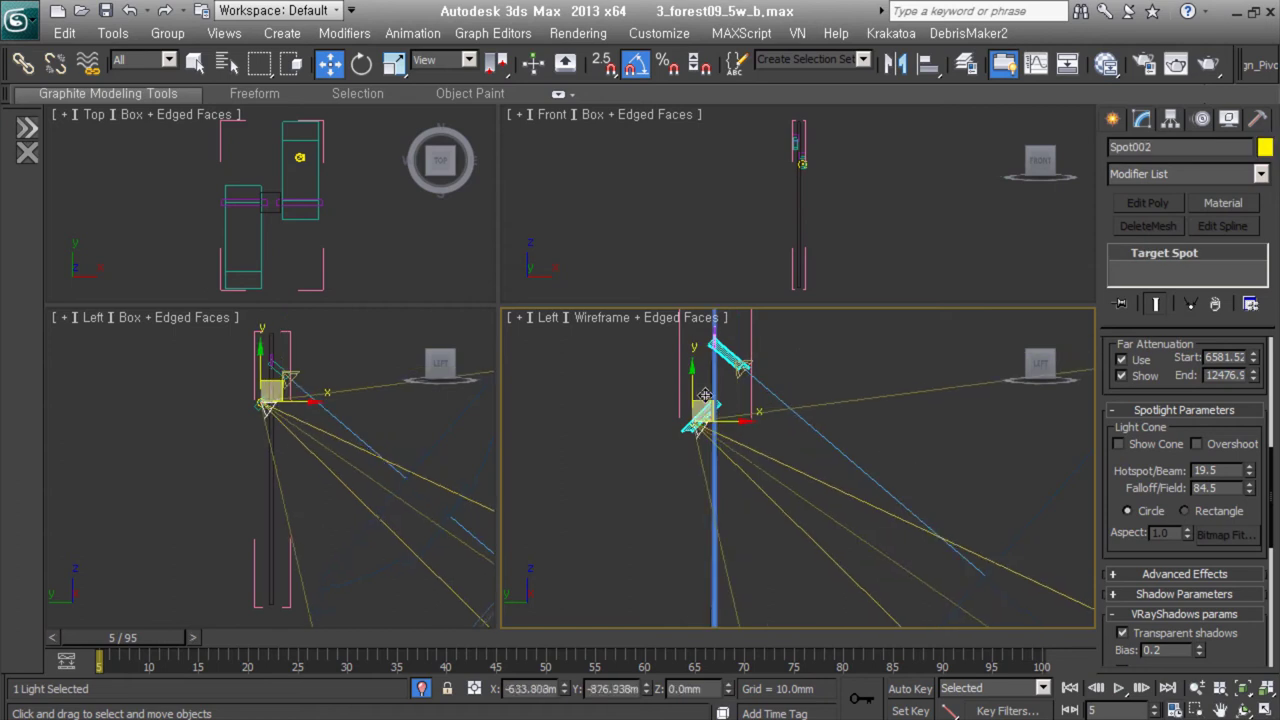
Clone the spotlight as Spot002 and move its target down to the lower left
shift+drag(715, 383, 565, 316)
click(537, 327)
click(641, 453)
right_click(712, 355)
click(617, 337)
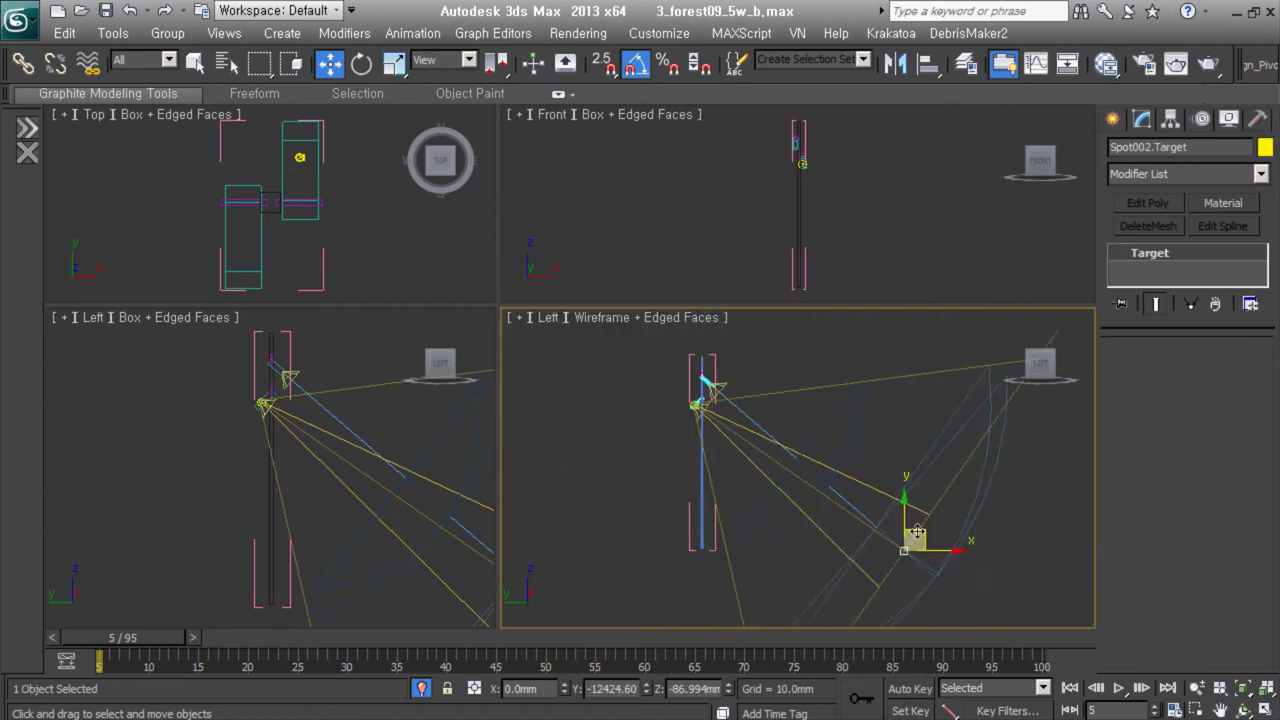
drag(906, 545, 585, 580)
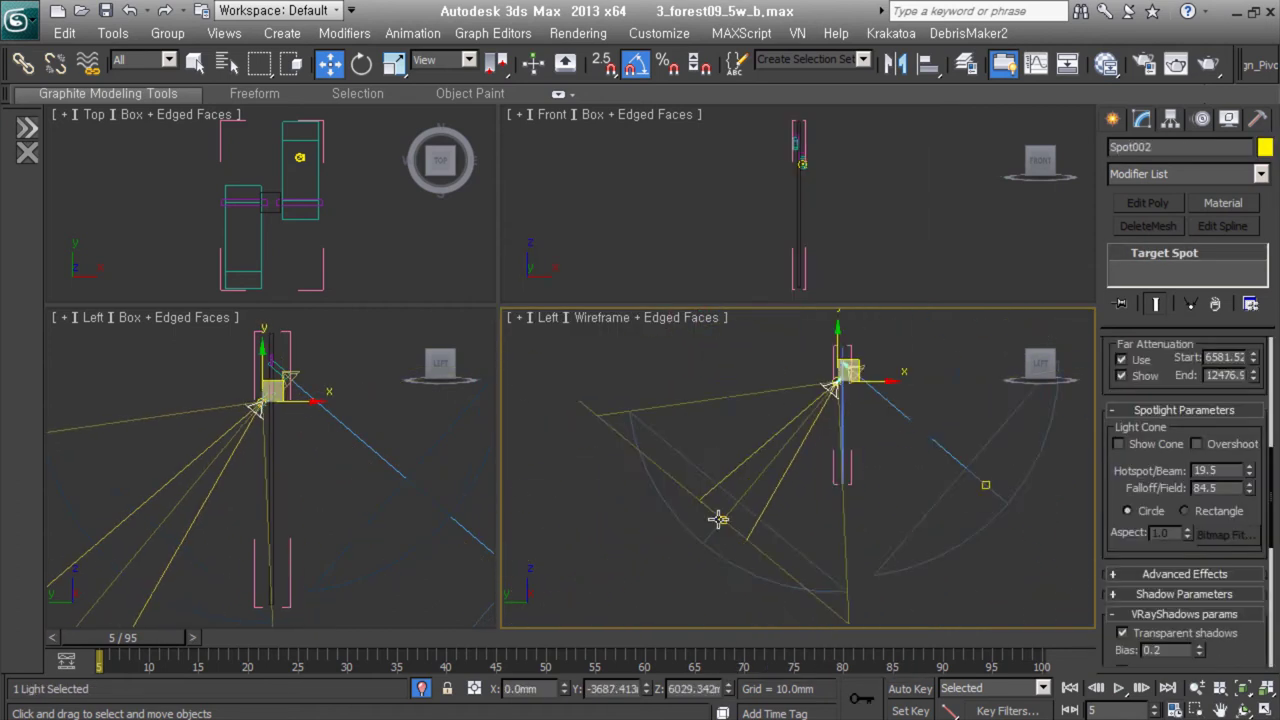
Align Spot002 to the pivot of the lower lamp body, 2light_body
click(22, 62)
click(812, 430)
right_click(769, 410)
key(Escape)
key(alt+a)
click(794, 437)
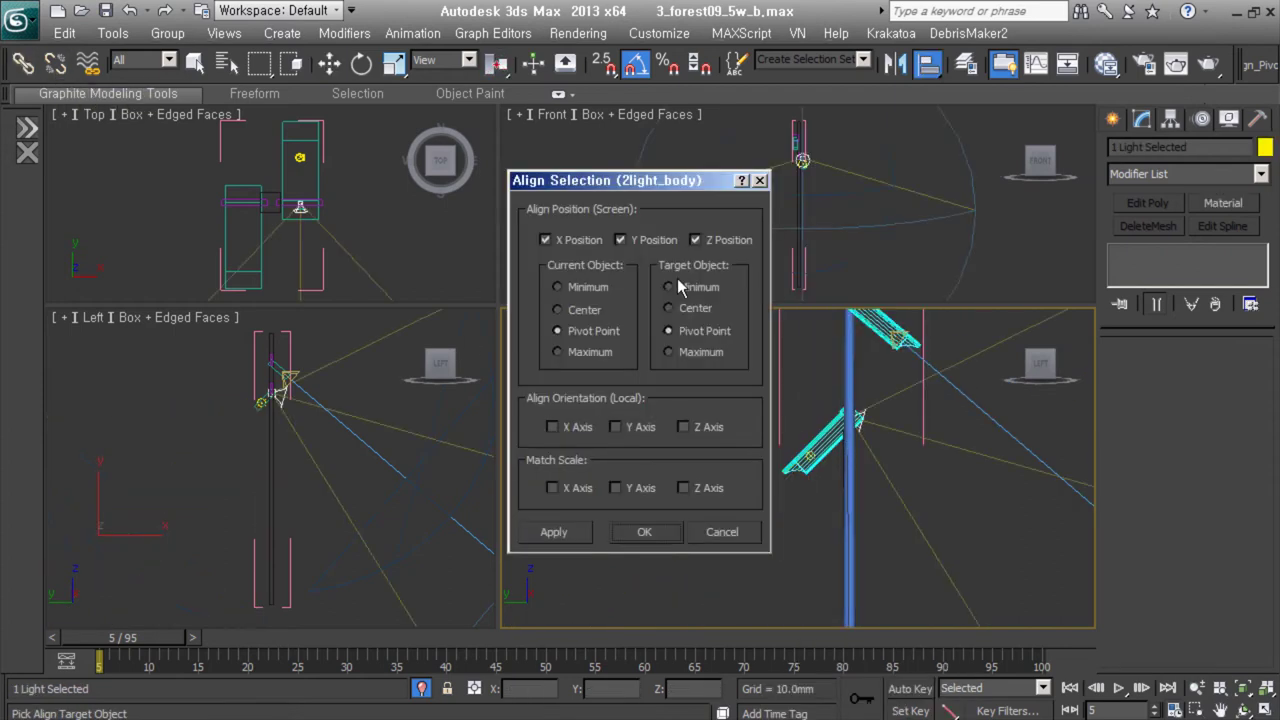
click(644, 531)
key(w)
Select both spotlights and attach them to the 2light group
scroll(275, 290, up, 5)
click(270, 275)
scroll(820, 440, up, 5)
click(849, 534)
scroll(800, 460, down, 5)
scroll(784, 451, down, 2)
ctrl+click(784, 451)
click(168, 33)
click(866, 412)
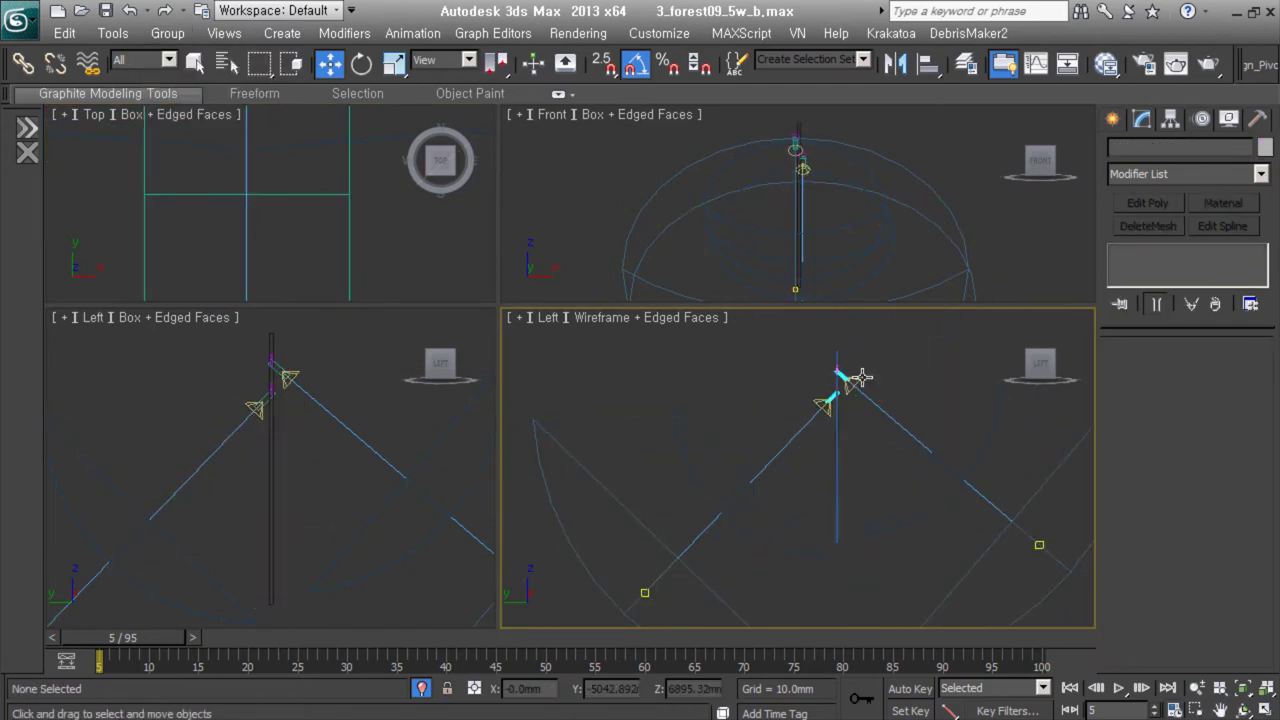
click(843, 380)
scroll(866, 436, up, 3)
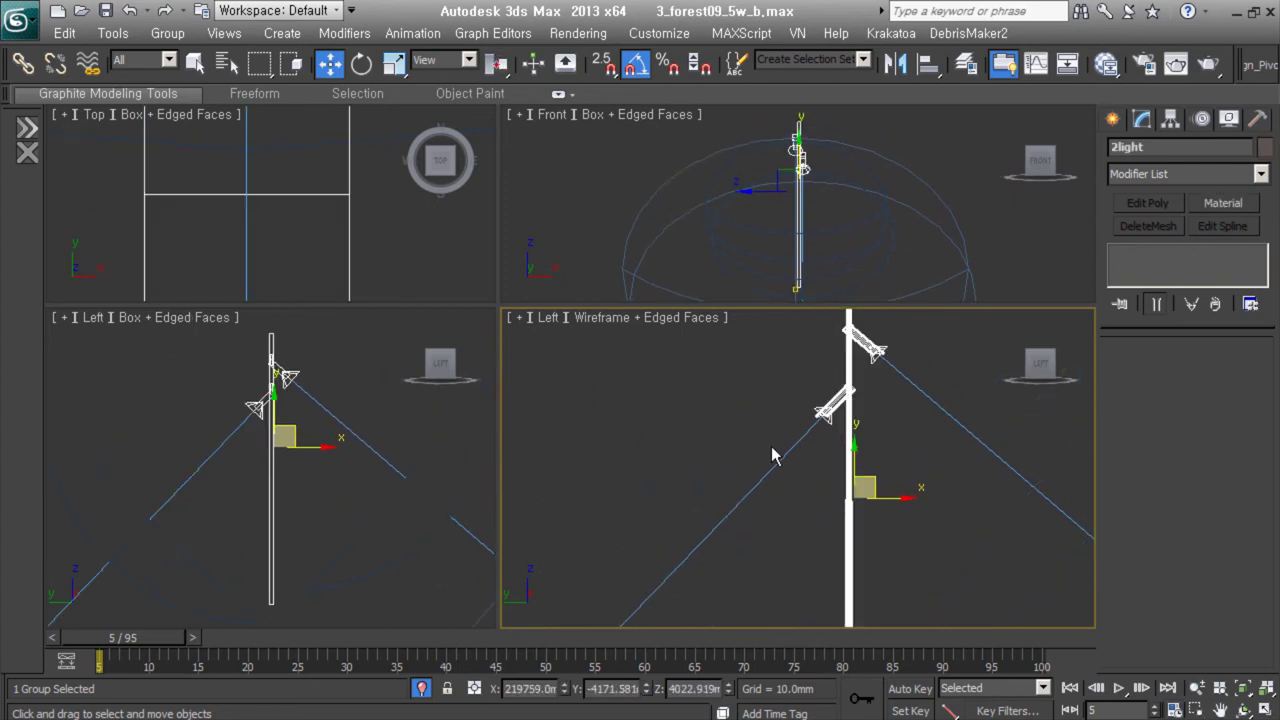
alt+middle_drag(771, 446, 840, 433)
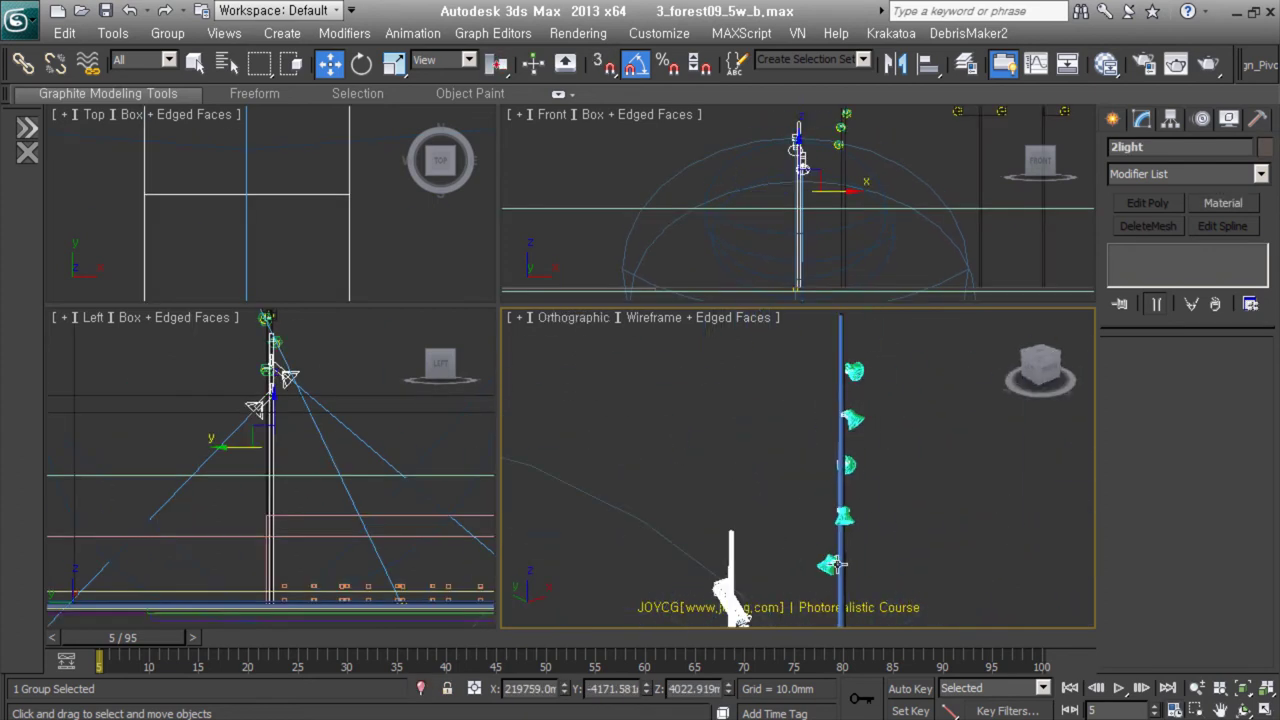
key(z)
click(812, 392)
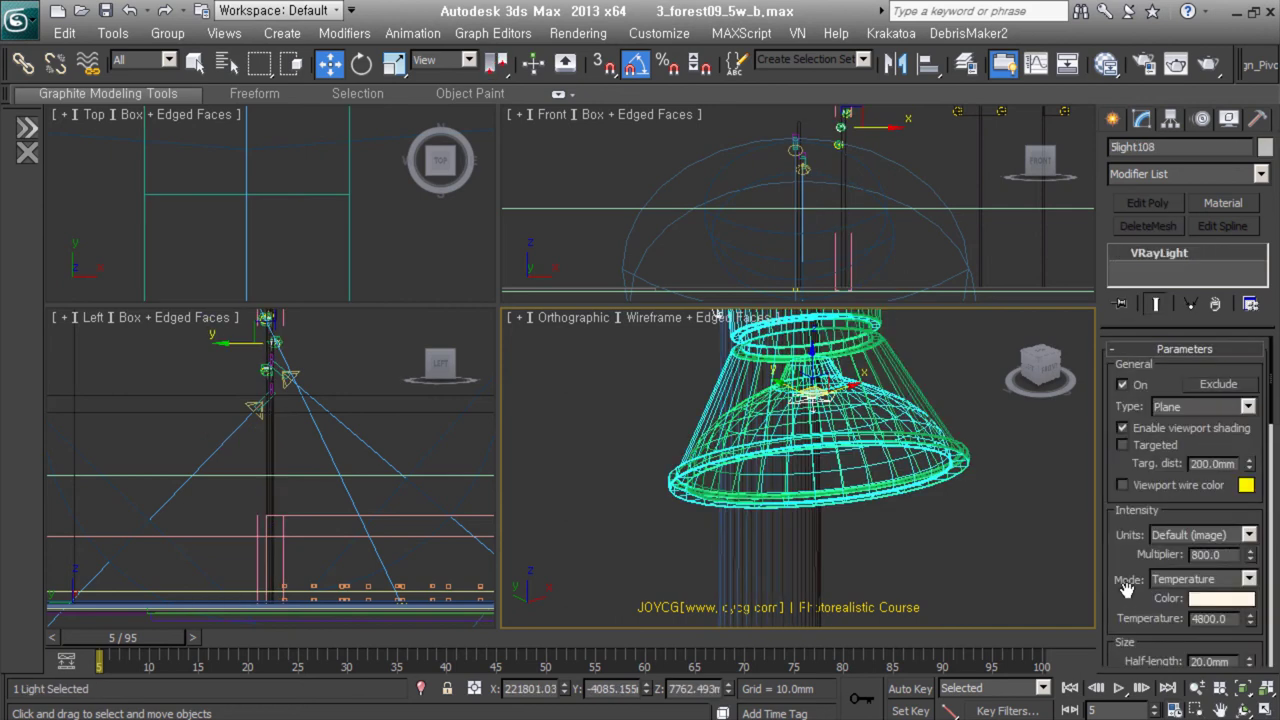
drag(1126, 480, 1126, 380)
click(822, 446)
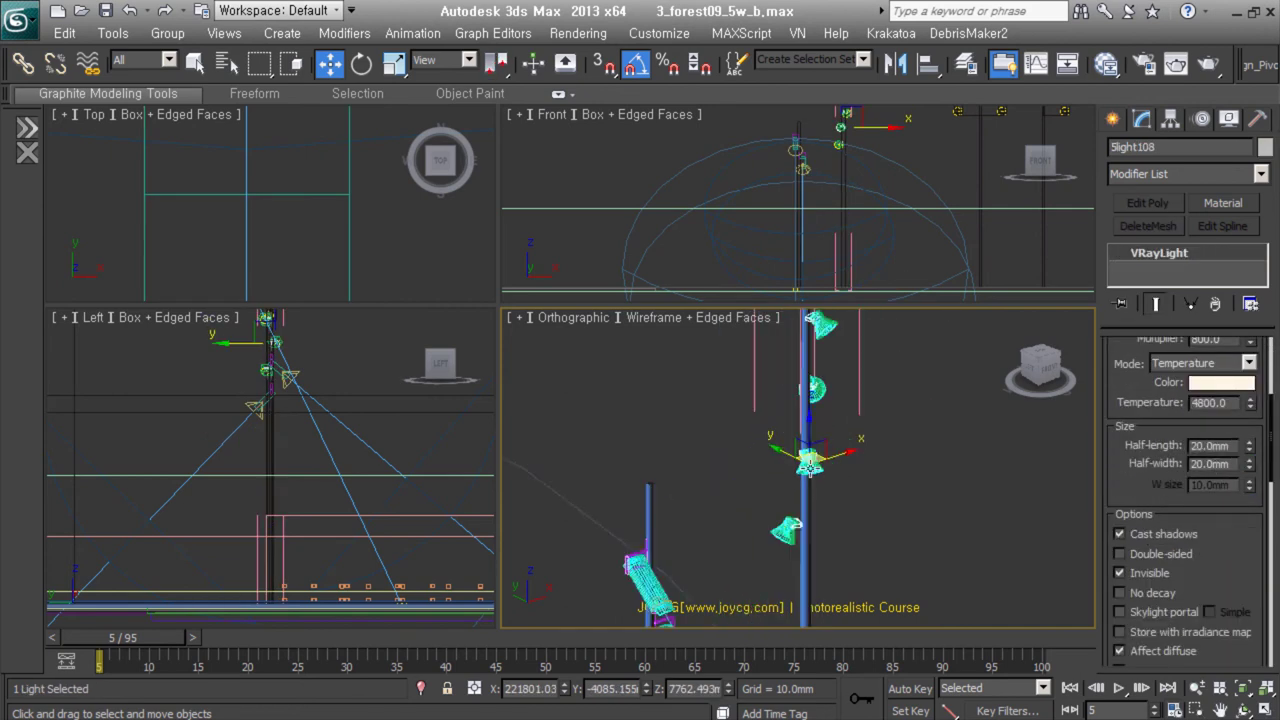
scroll(840, 450, down, 3)
scroll(862, 456, down, 3)
scroll(862, 456, down, 2)
scroll(974, 415, down, 3)
scroll(960, 400, up, 3)
scroll(800, 420, up, 4)
click(776, 436)
click(776, 436)
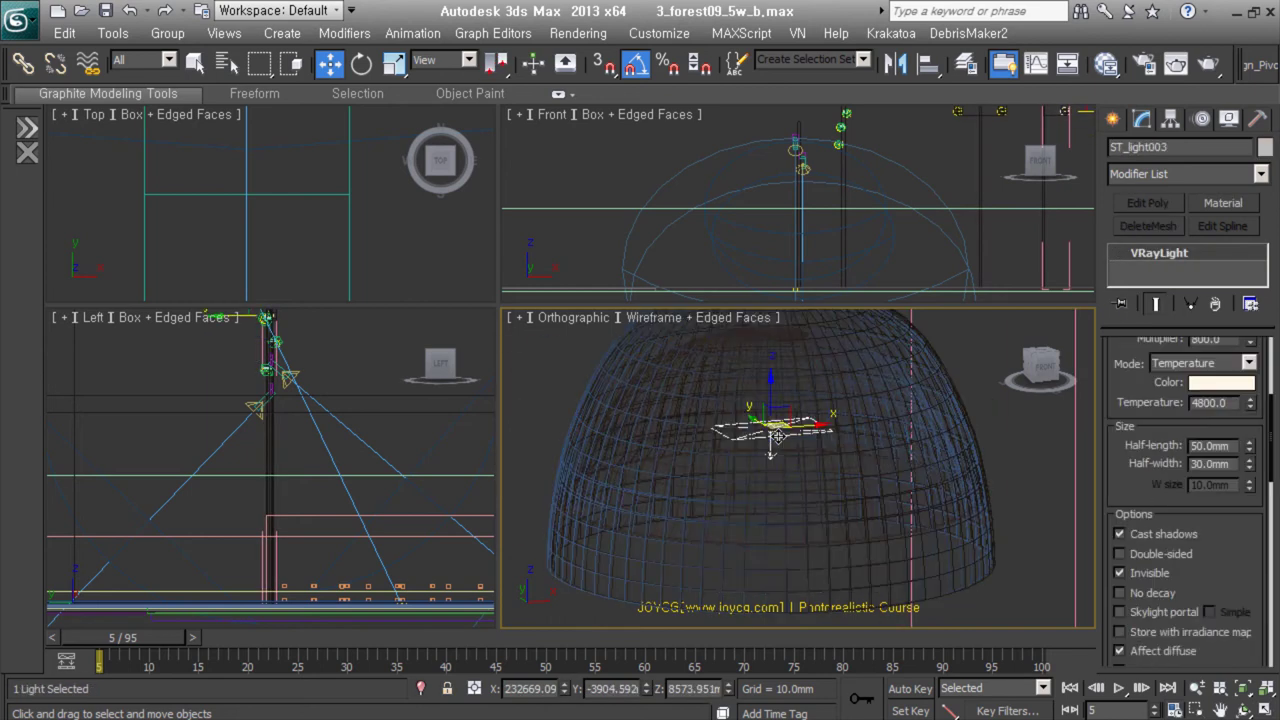
scroll(1236, 465, up, 2)
scroll(1146, 540, down, 2)
scroll(826, 510, down, 4)
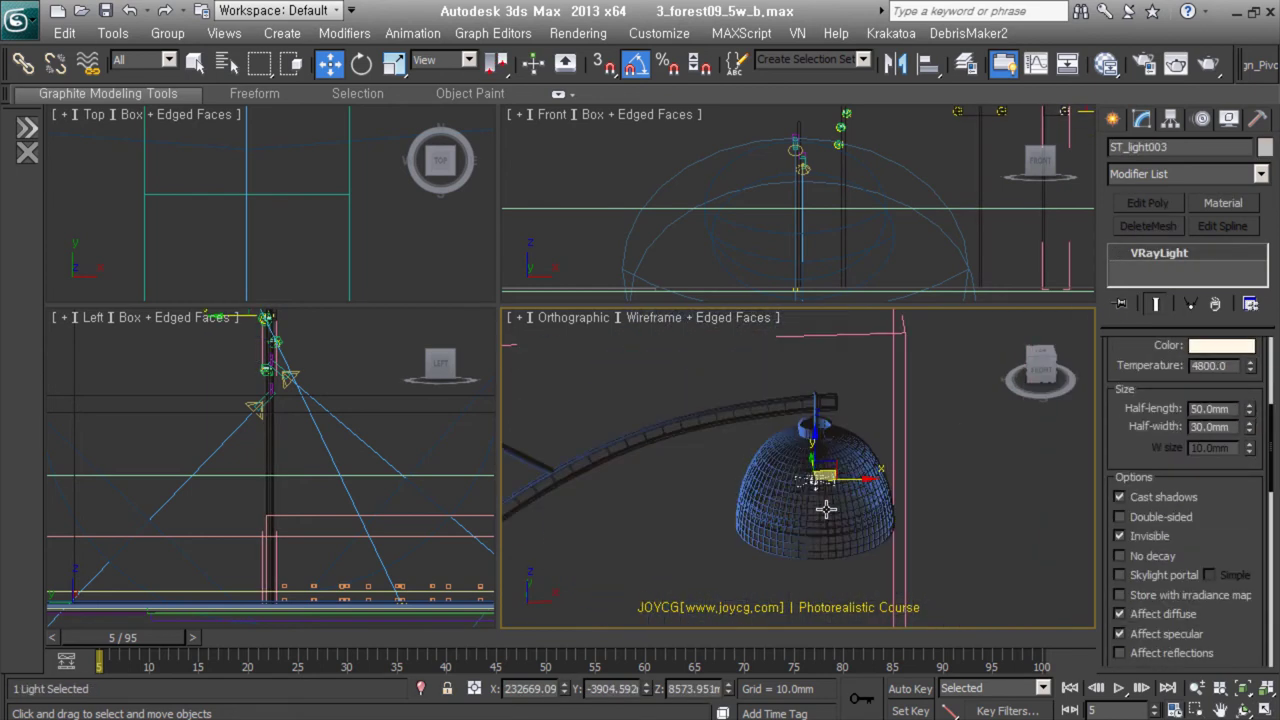
scroll(1175, 540, down, 3)
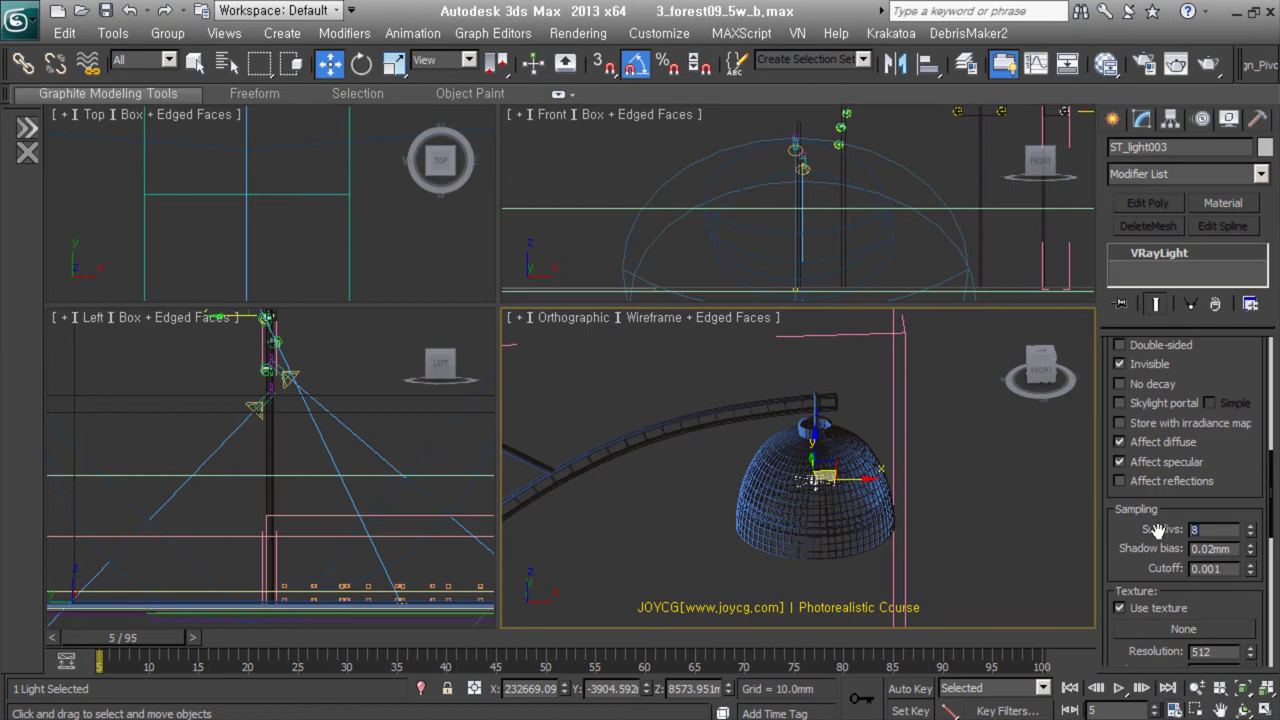
scroll(1228, 525, down, 3)
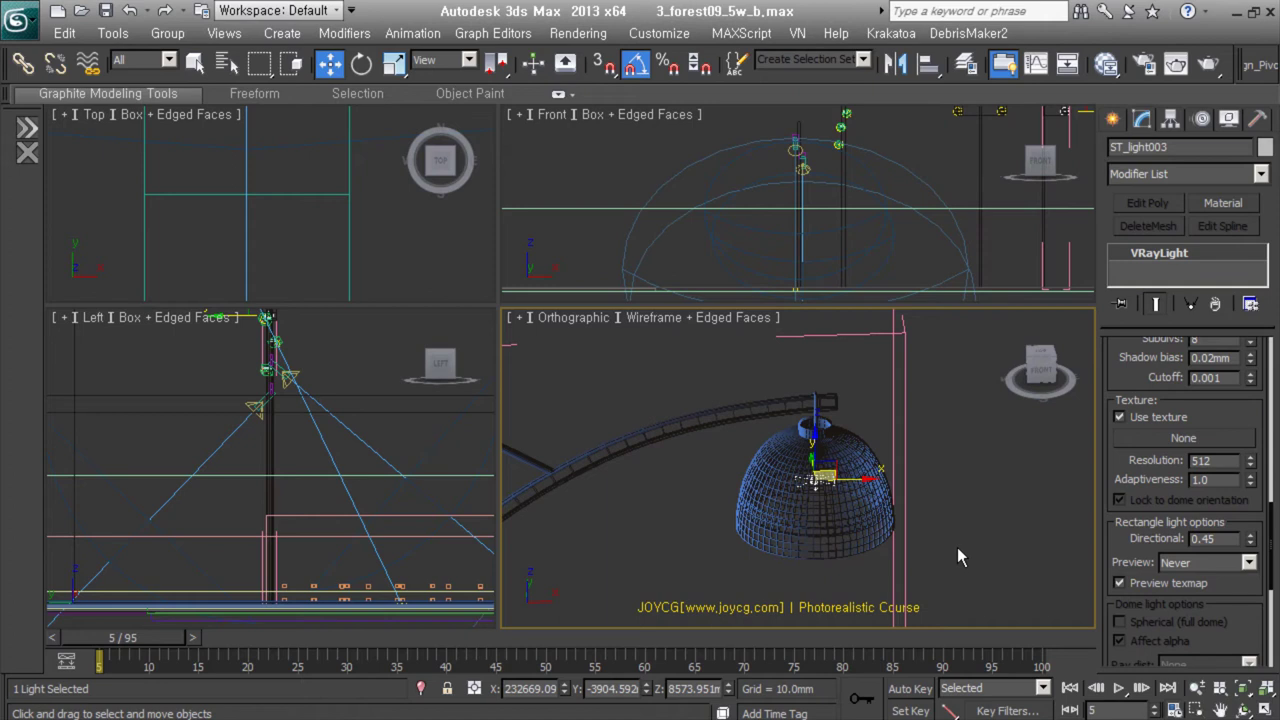
scroll(1123, 590, up, 4)
scroll(1123, 590, up, 3)
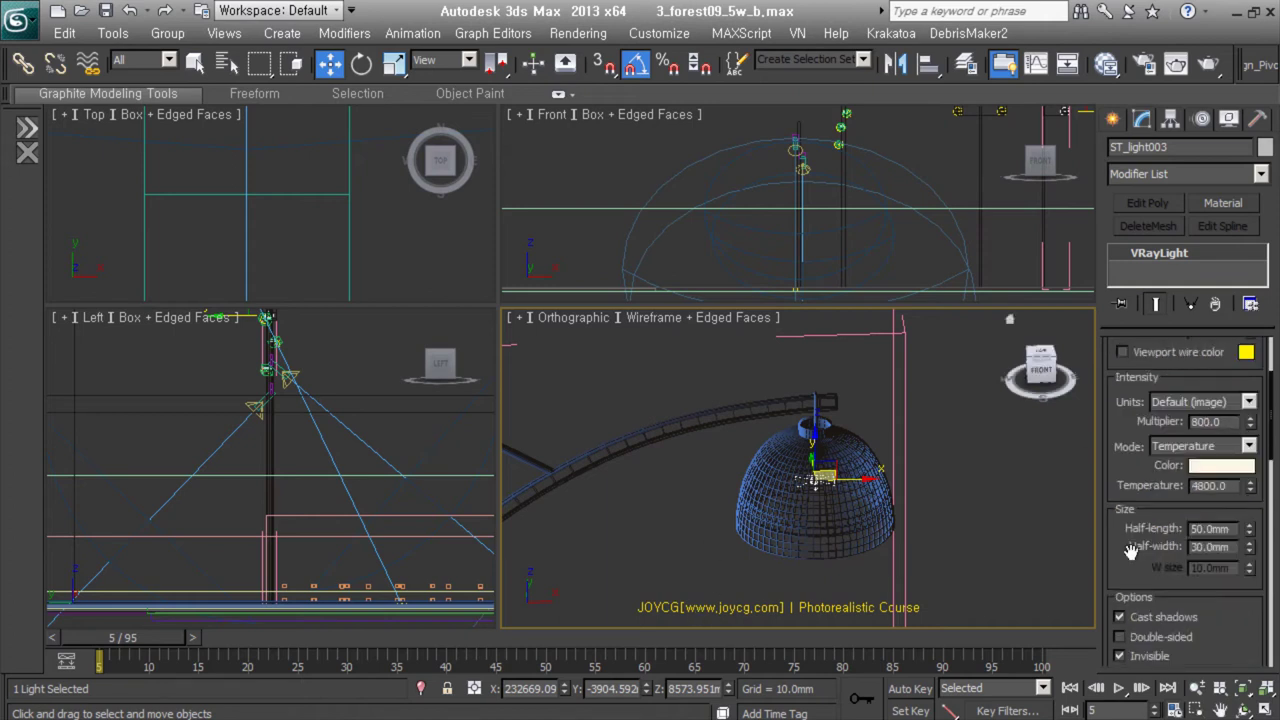
scroll(1123, 590, down, 7)
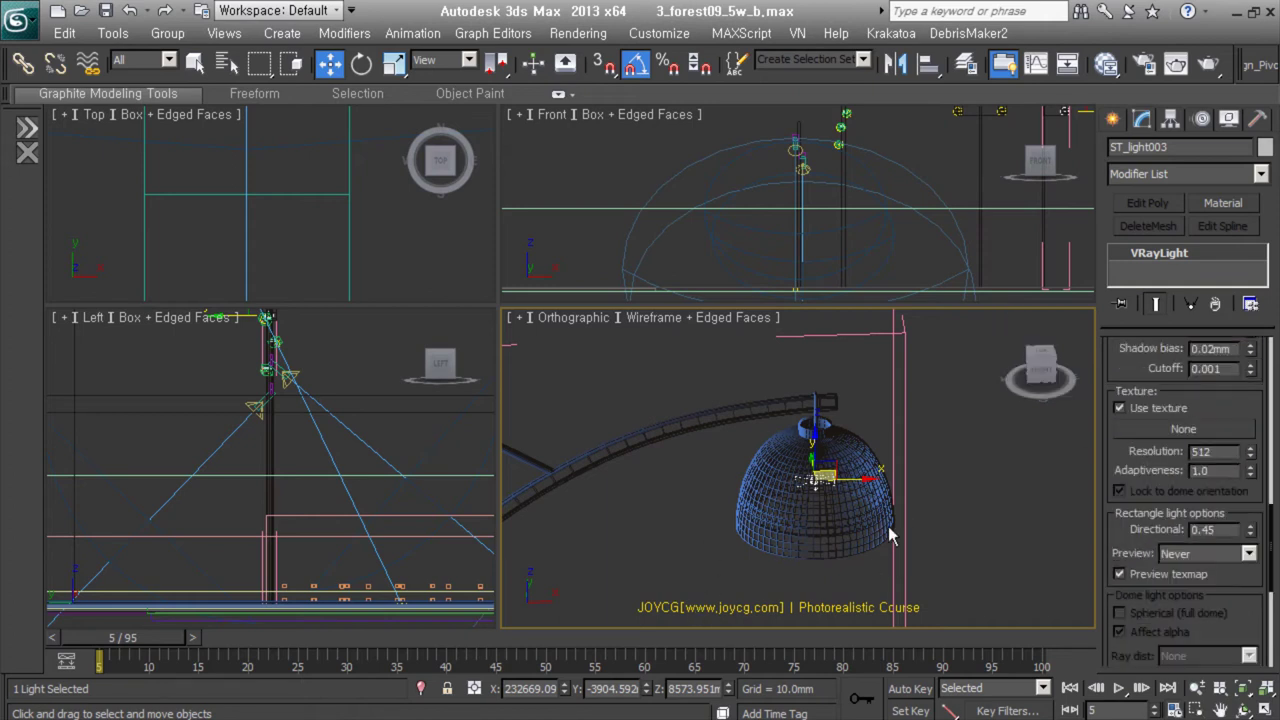
scroll(858, 420, down, 5)
click(846, 443)
scroll(908, 428, down, 3)
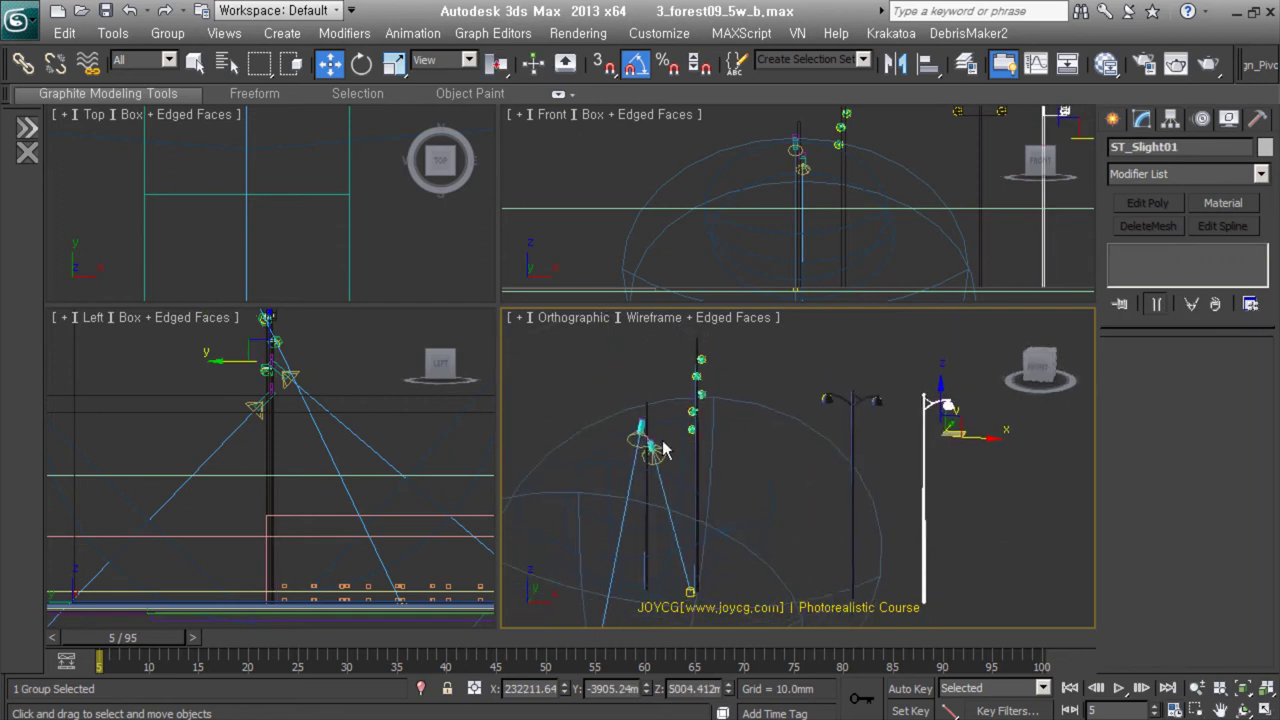
alt+middle_drag(663, 450, 880, 520)
click(913, 549)
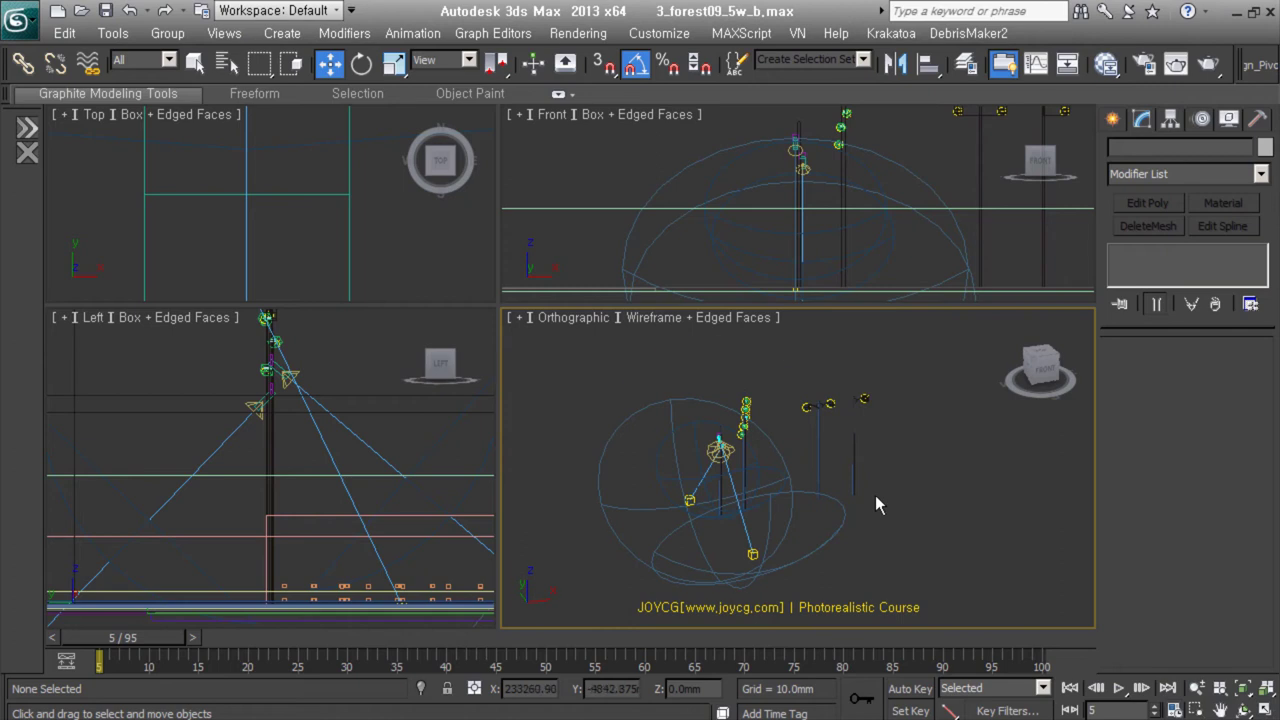
click(853, 470)
click(1171, 119)
click(1185, 245)
key(s)
Draw a straight two-point line spline beside the road as a path
scroll(900, 553, up, 4)
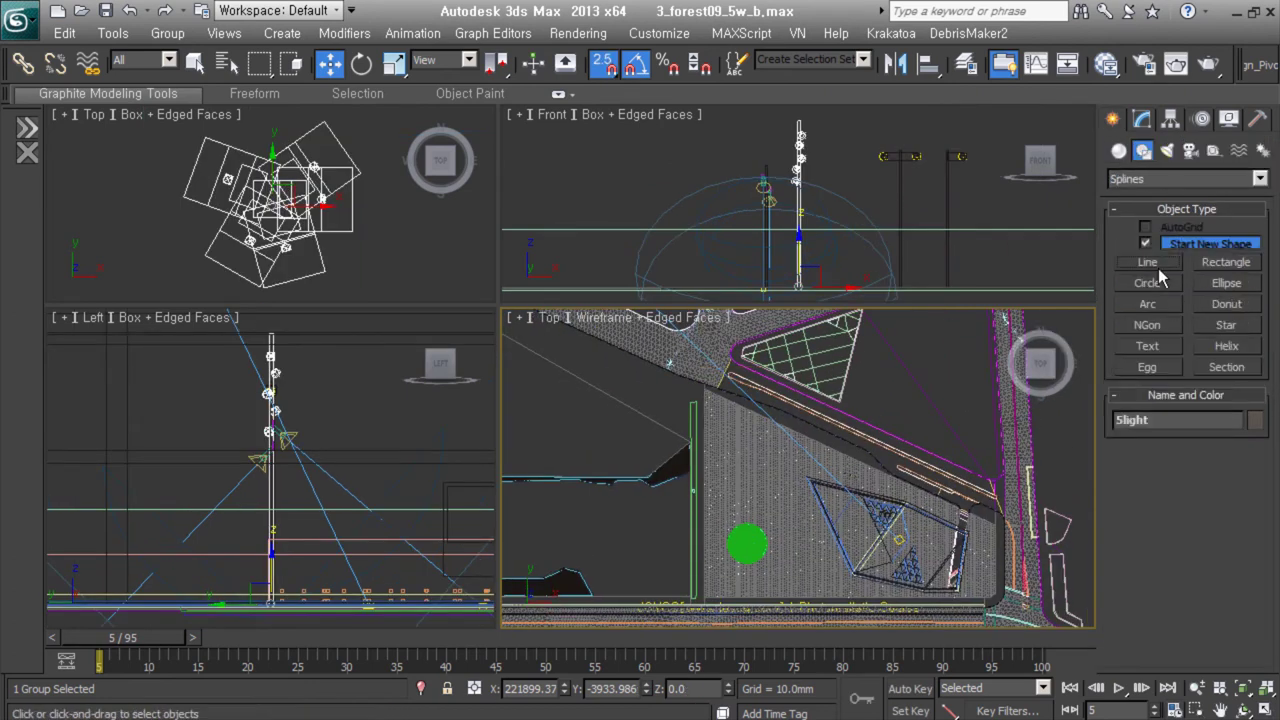
click(1148, 262)
scroll(990, 470, up, 3)
click(802, 440)
click(1014, 528)
right_click(1014, 528)
Space seven instanced copies of the street lamp group along the line with the Spacing Tool
key(s)
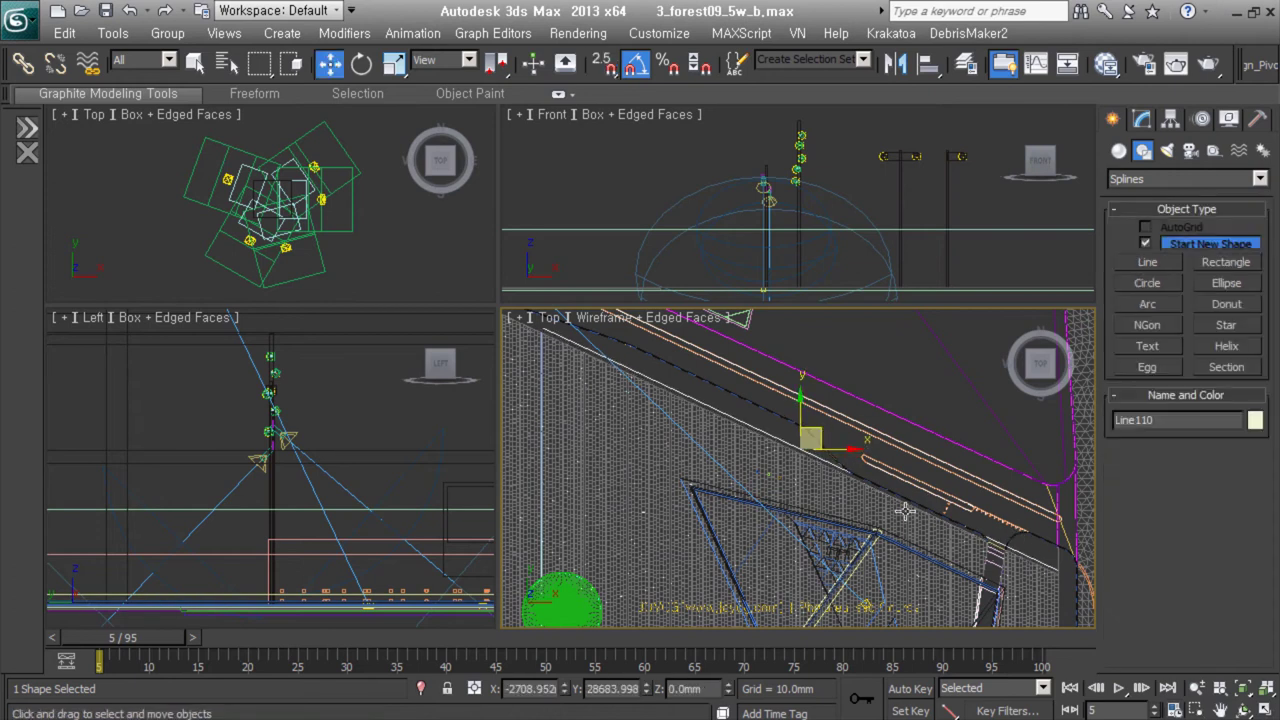
scroll(905, 511, down, 5)
click(1040, 505)
right_click(848, 75)
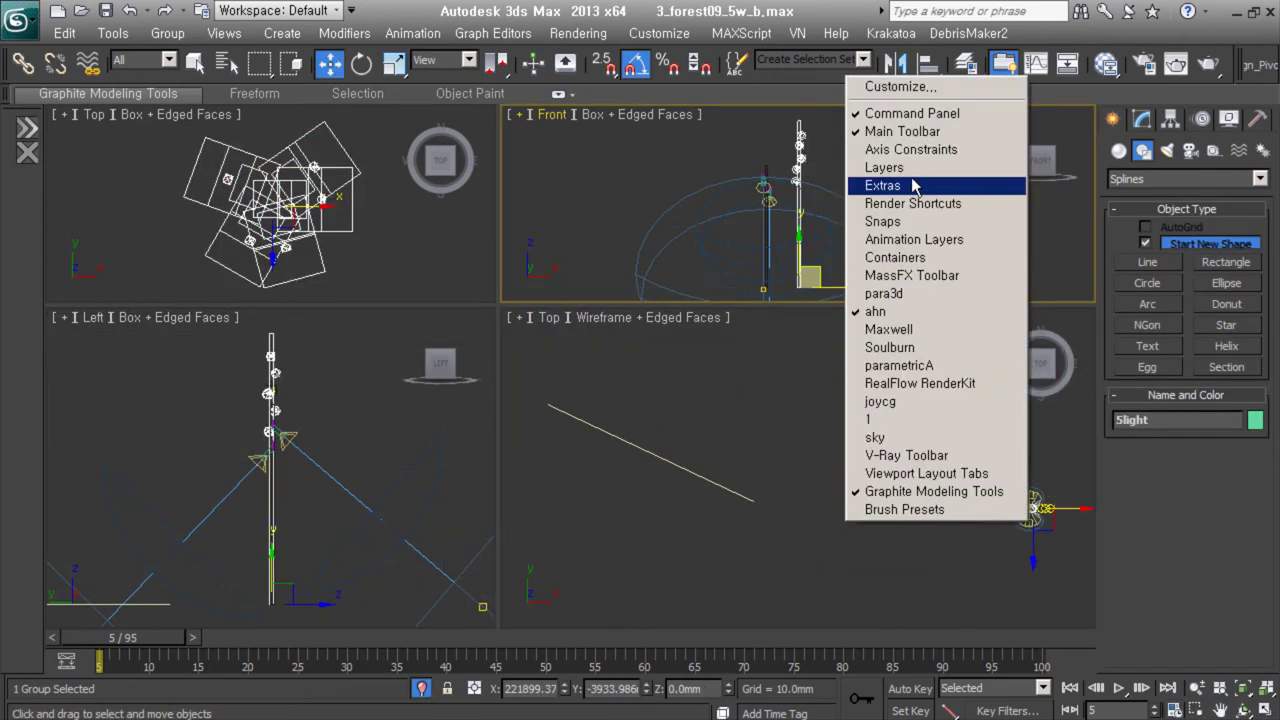
click(913, 186)
click(193, 177)
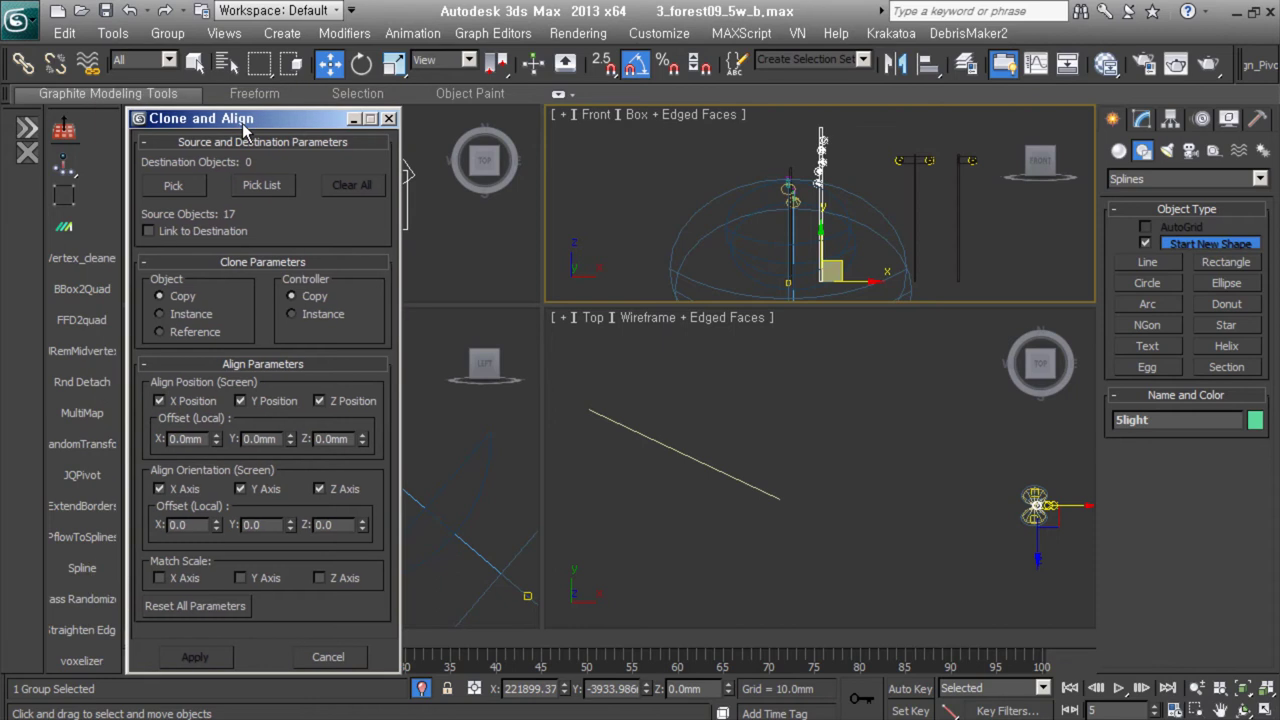
click(63, 165)
mouse_move(63, 165)
mouse_down()
mouse_move(160, 165)
mouse_move(178, 213)
mouse_up()
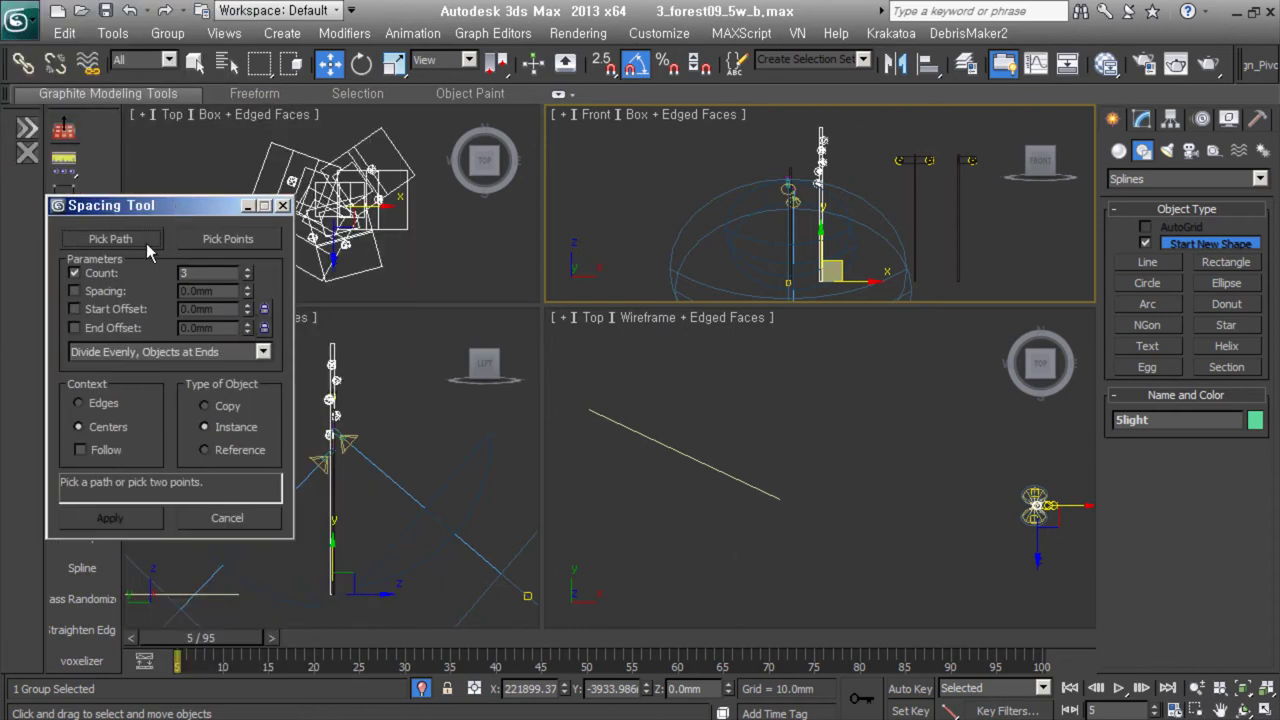
click(110, 238)
click(700, 462)
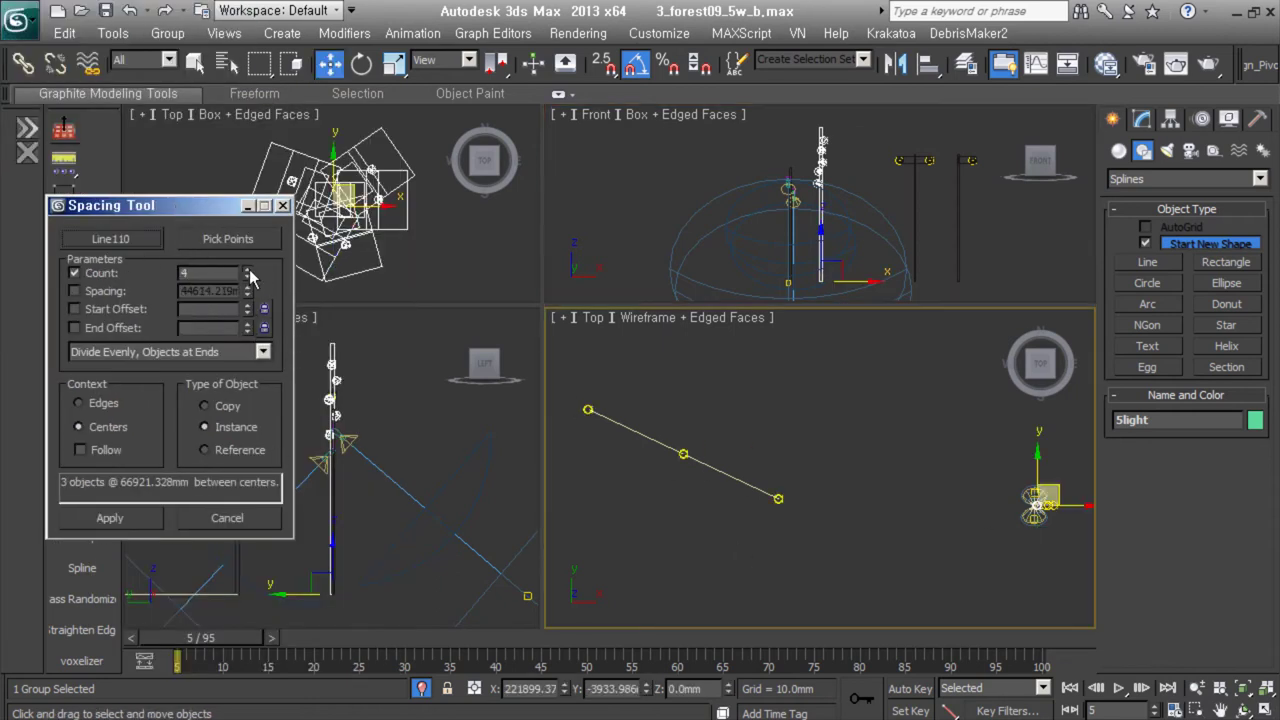
click(110, 518)
Delete the guide line, rotate the lamp group, and switch to a top-down view
alt+middle_drag(760, 500, 867, 465)
click(811, 452)
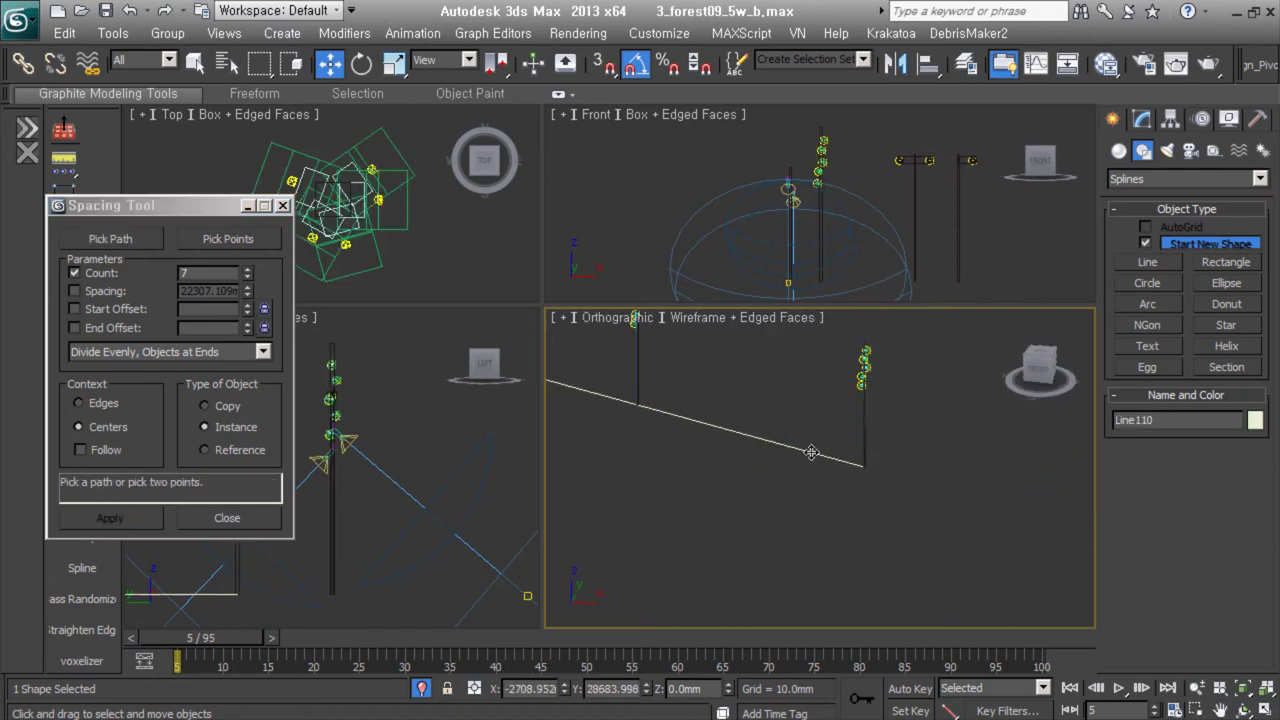
key(Delete)
right_click(740, 400)
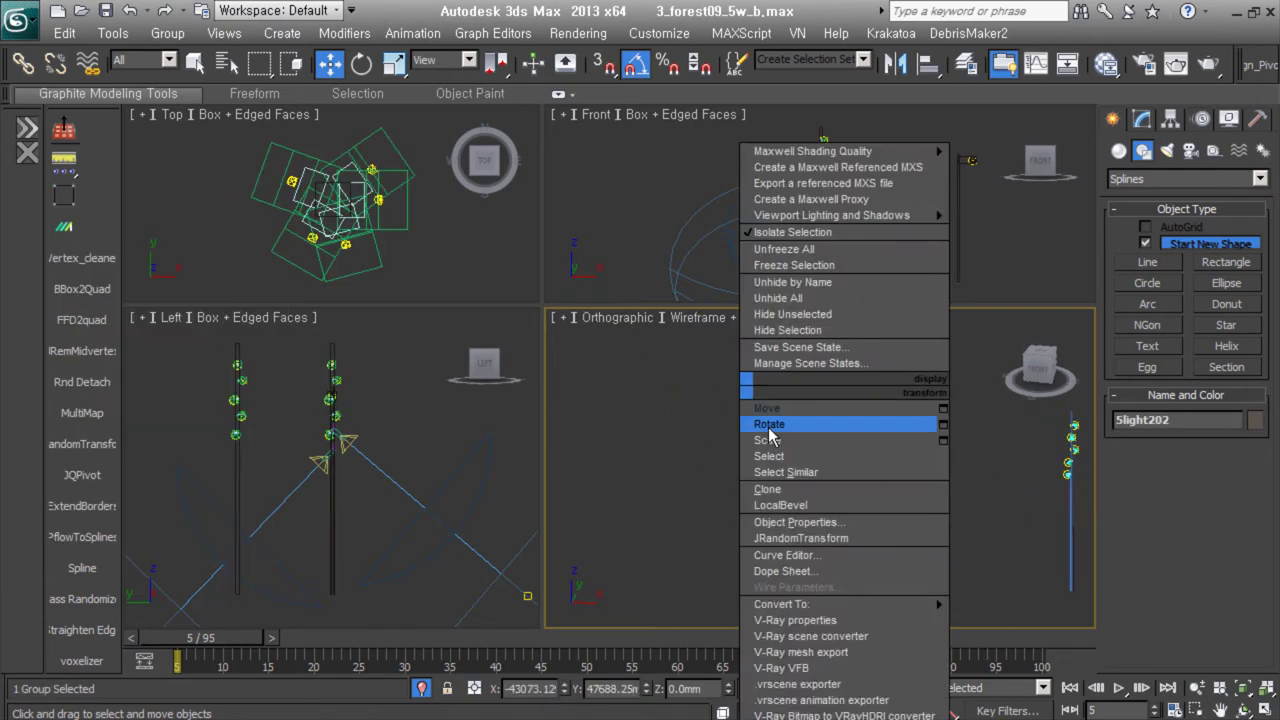
click(757, 423)
drag(887, 556, 706, 457)
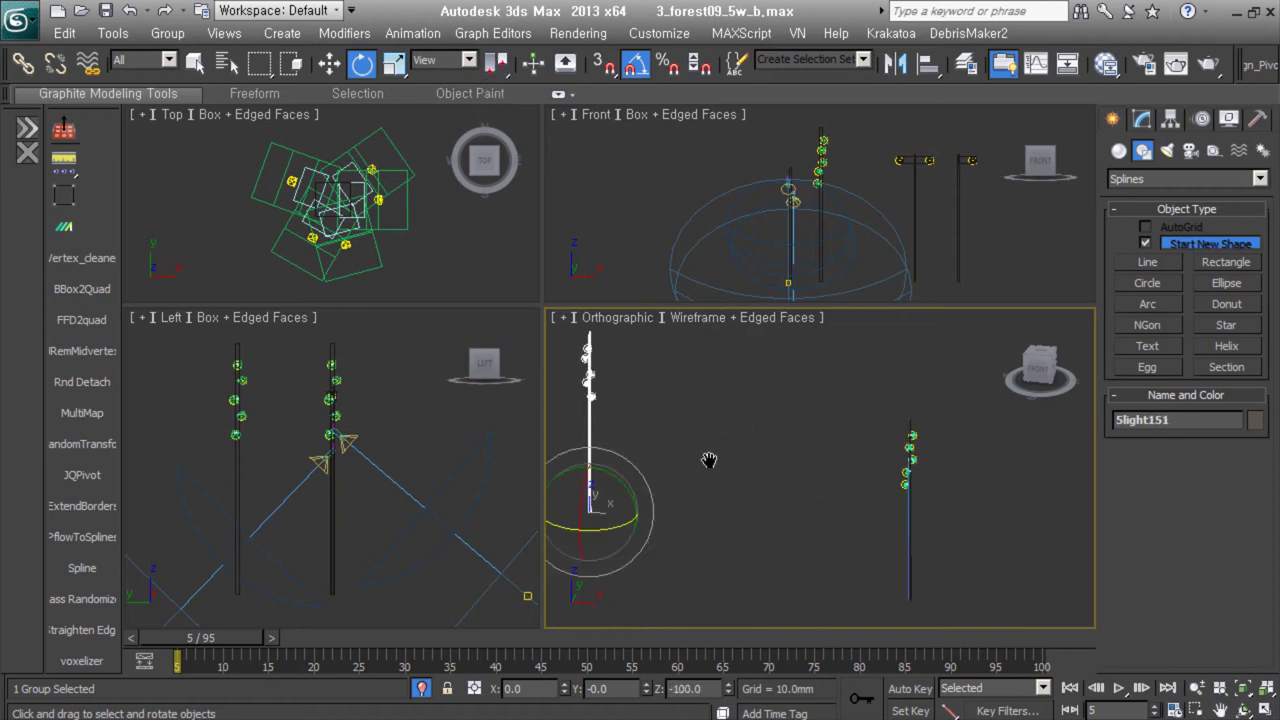
click(672, 556)
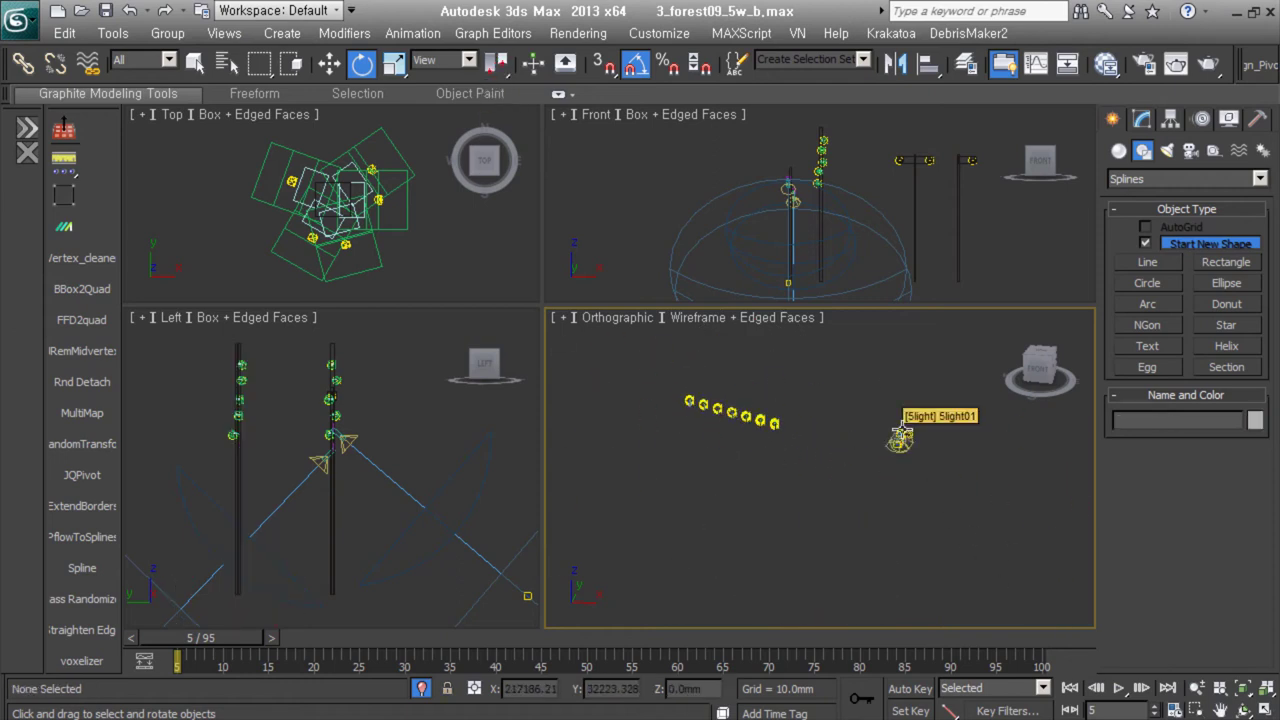
key(alt+q)
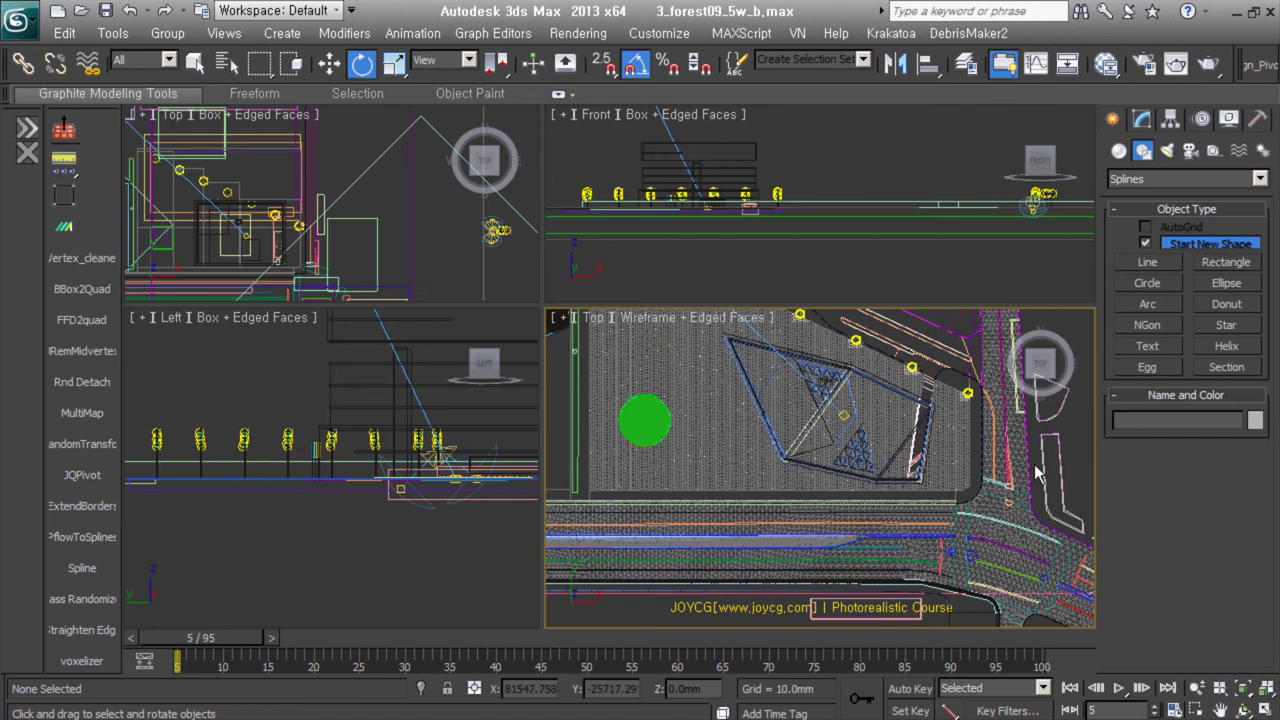
Draw a new line tracing the road's edge
click(1148, 262)
scroll(984, 403, up, 2)
click(980, 403)
scroll(978, 536, down, 2)
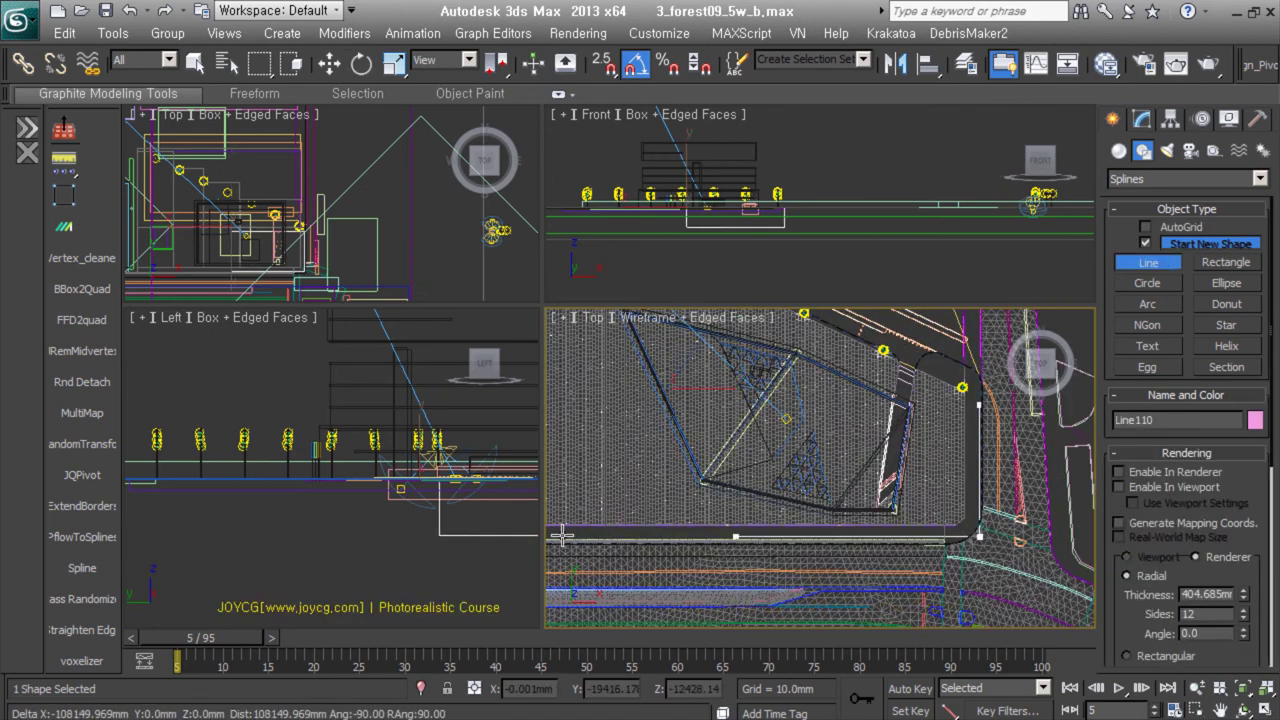
right_click(623, 531)
scroll(913, 527, up, 4)
right_click(913, 527)
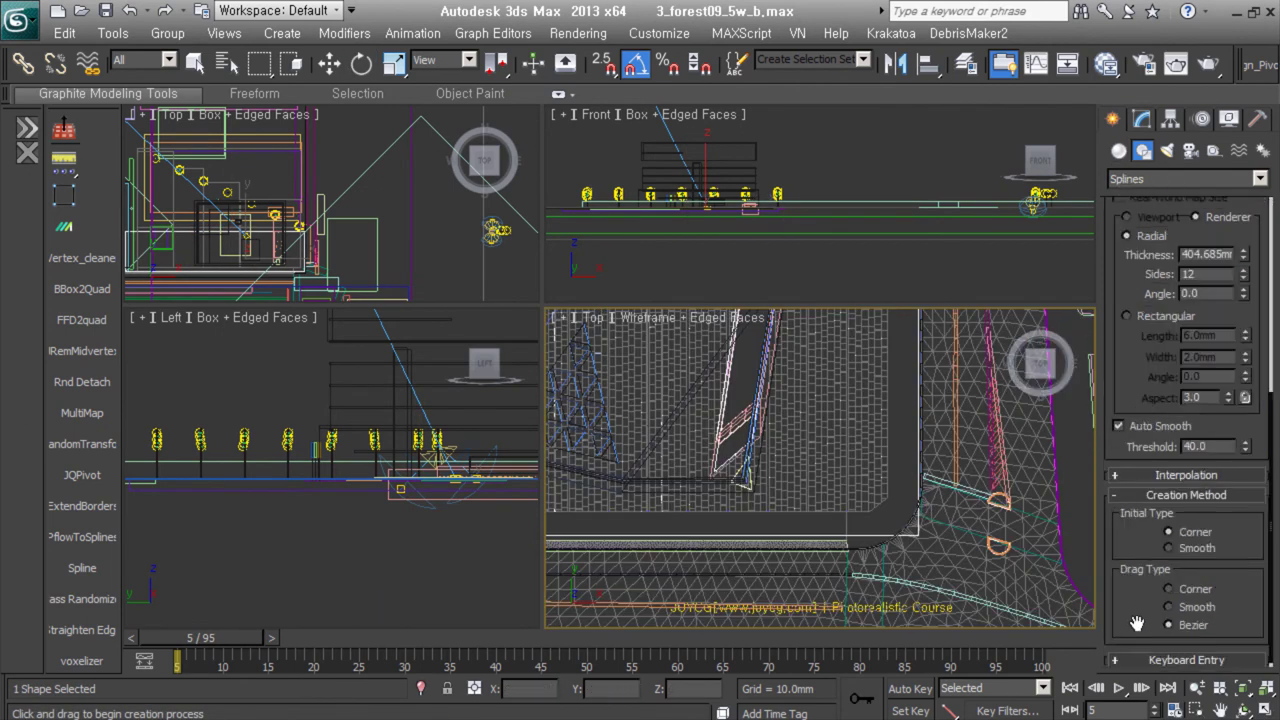
click(1141, 119)
Space 15 copies of ST_Slight01 along the road-edge line, evenly with end objects, following the path
scroll(1200, 447, down, 5)
scroll(994, 514, down, 3)
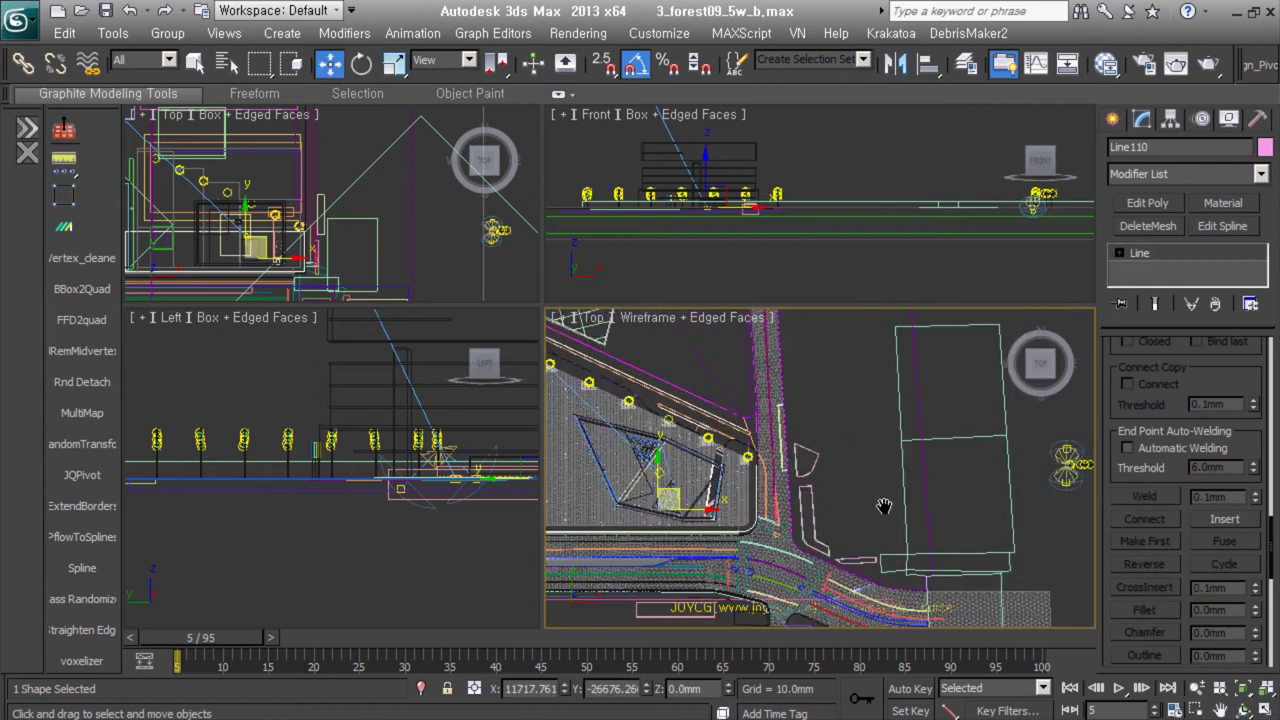
click(829, 523)
key(w)
scroll(851, 486, up, 3)
key(shift+i)
click(128, 249)
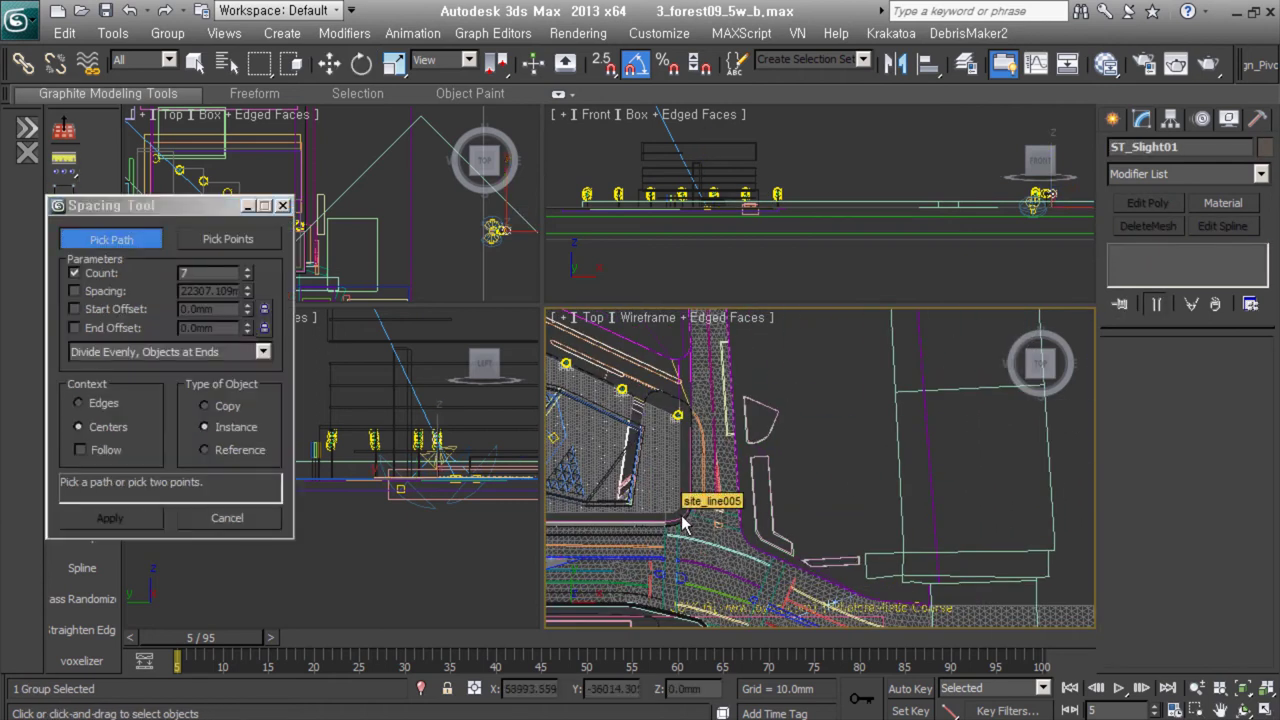
click(676, 492)
scroll(676, 492, up, 4)
click(74, 327)
scroll(693, 507, up, 3)
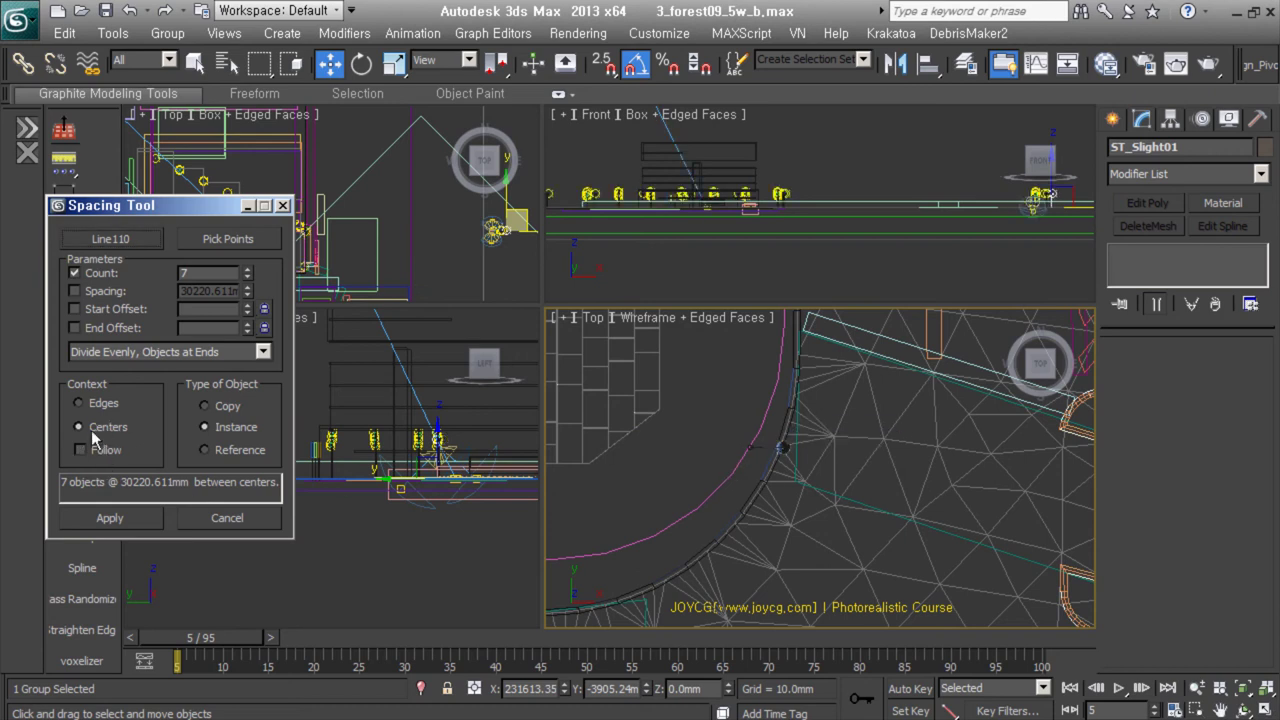
middle_drag(696, 453, 292, 353)
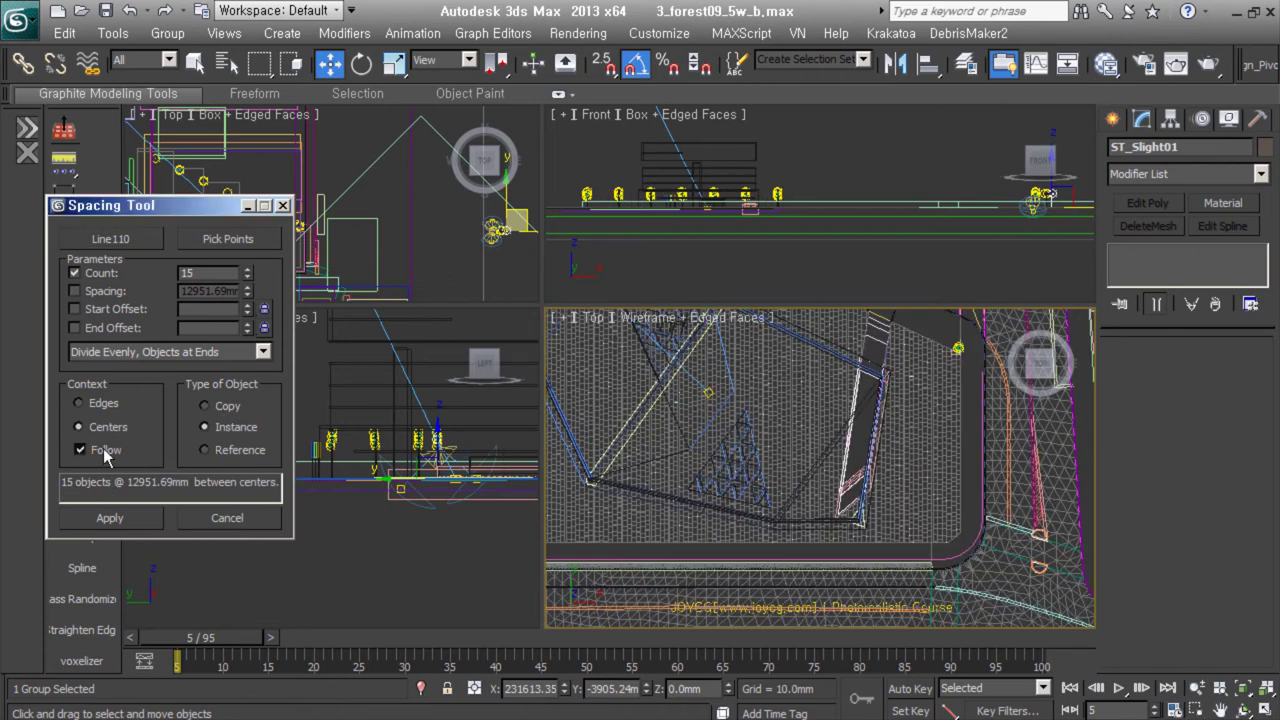
Select all fifteen similar lamp groups, then clear the selection
right_click(869, 386)
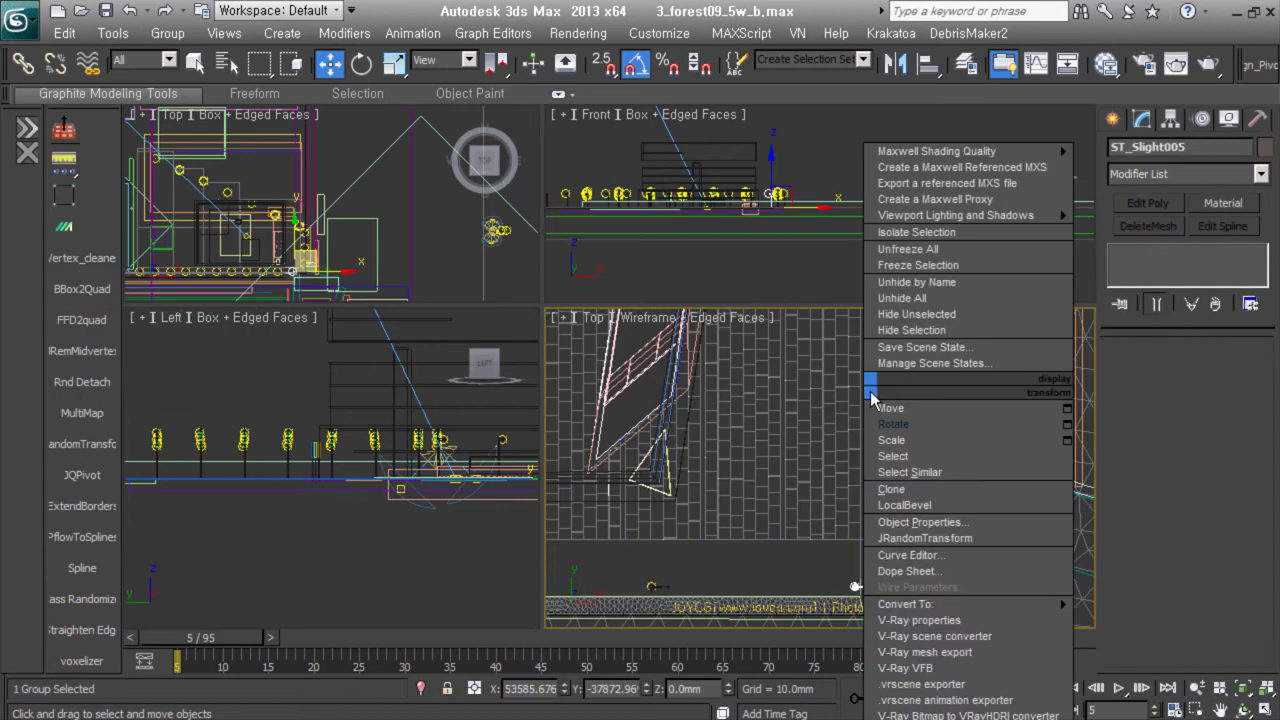
click(910, 472)
mouse_move(967, 468)
middle_down()
mouse_move(871, 430)
mouse_move(1020, 355)
middle_up()
scroll(871, 430, up, 5)
key(e)
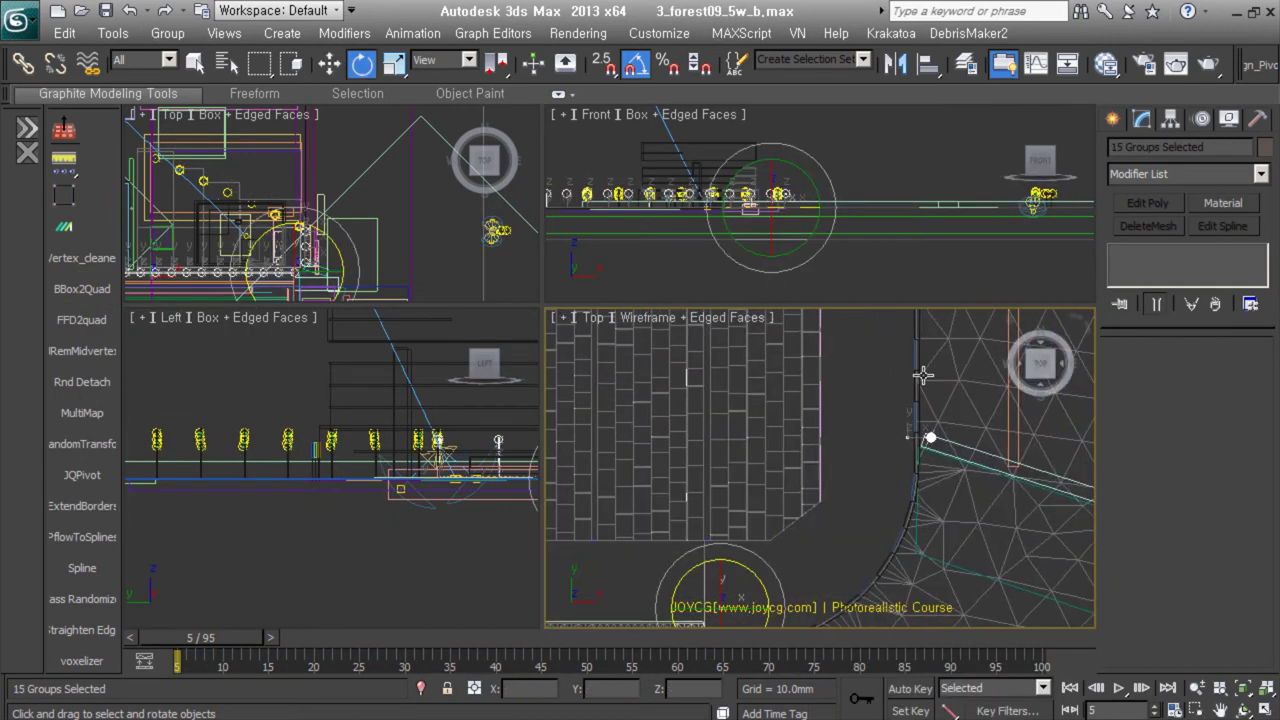
scroll(1020, 355, down, 3)
key(w)
click(773, 357)
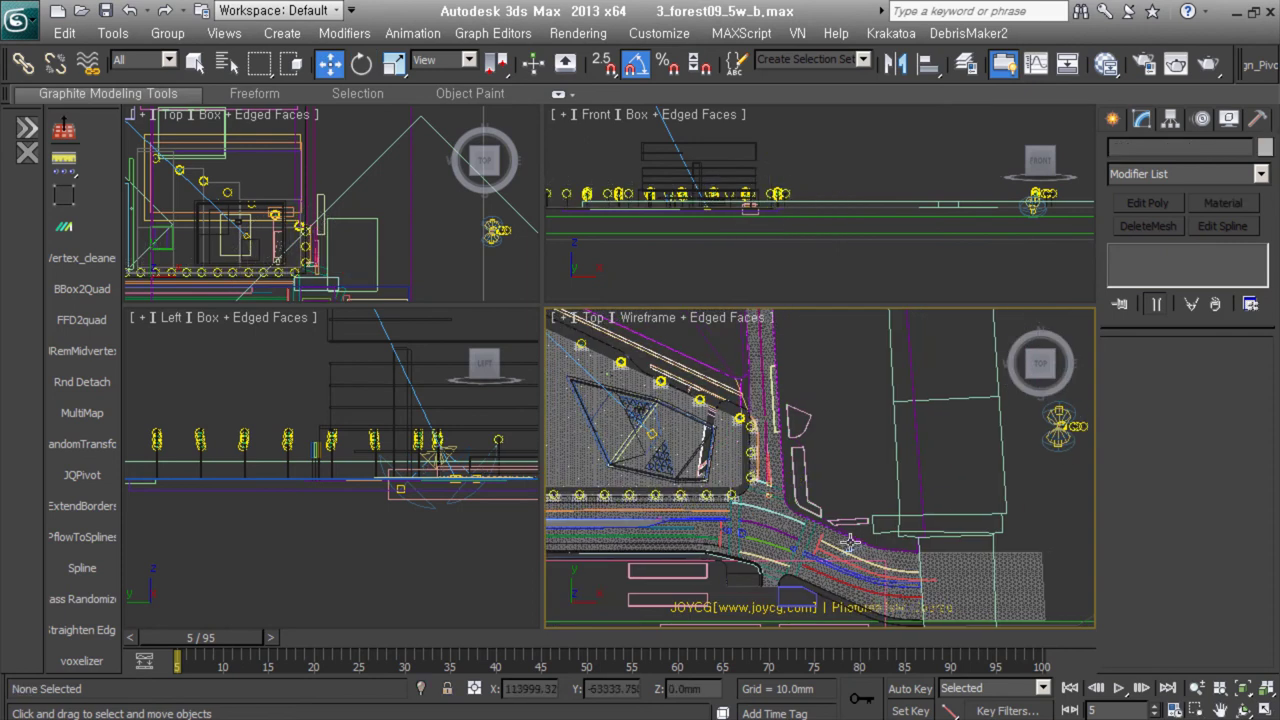
Inspect the ST_Dlight01 and ST_Dlight002 light groups
scroll(866, 545, up, 3)
click(835, 450)
scroll(835, 450, down, 3)
scroll(622, 484, up, 5)
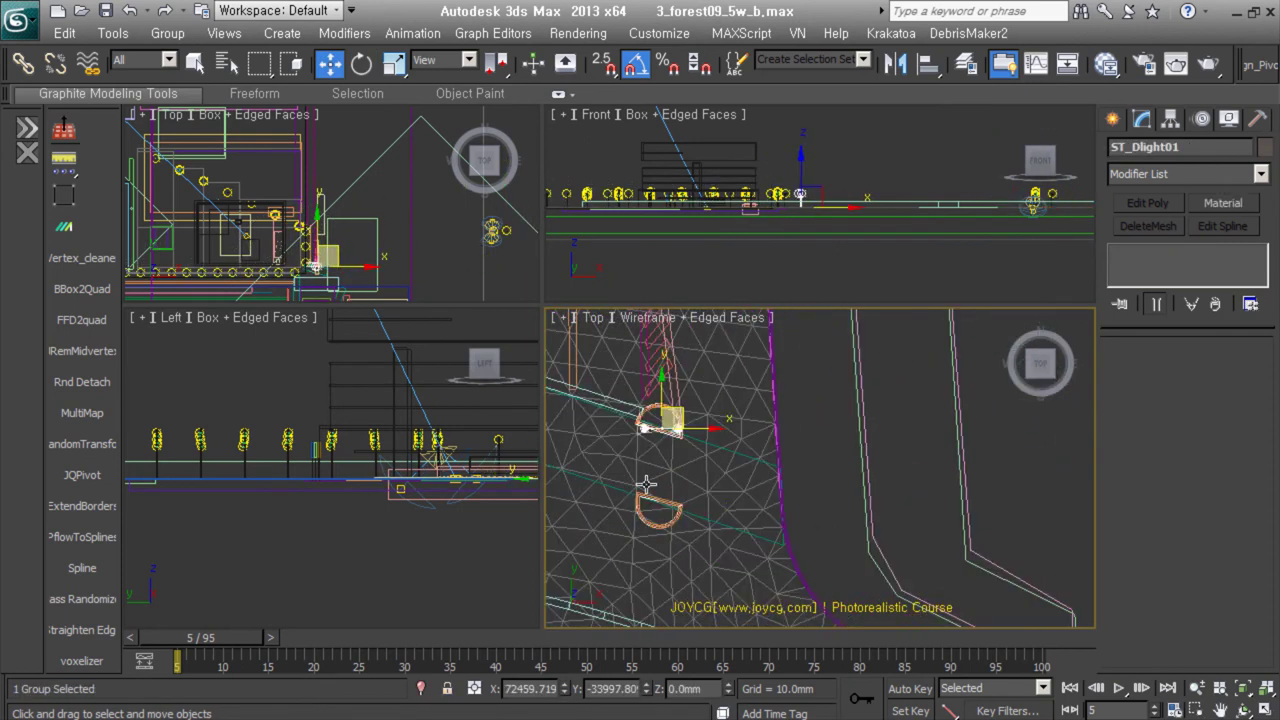
right_click(677, 495)
key(Escape)
scroll(767, 497, down, 3)
click(767, 497)
scroll(767, 497, up, 3)
right_click(795, 409)
key(Escape)
scroll(857, 528, down, 5)
click(806, 511)
Zoom out over the site and open the Layer Manager with Ctrl+L
scroll(806, 511, up, 5)
scroll(763, 406, up, 3)
scroll(729, 480, up, 4)
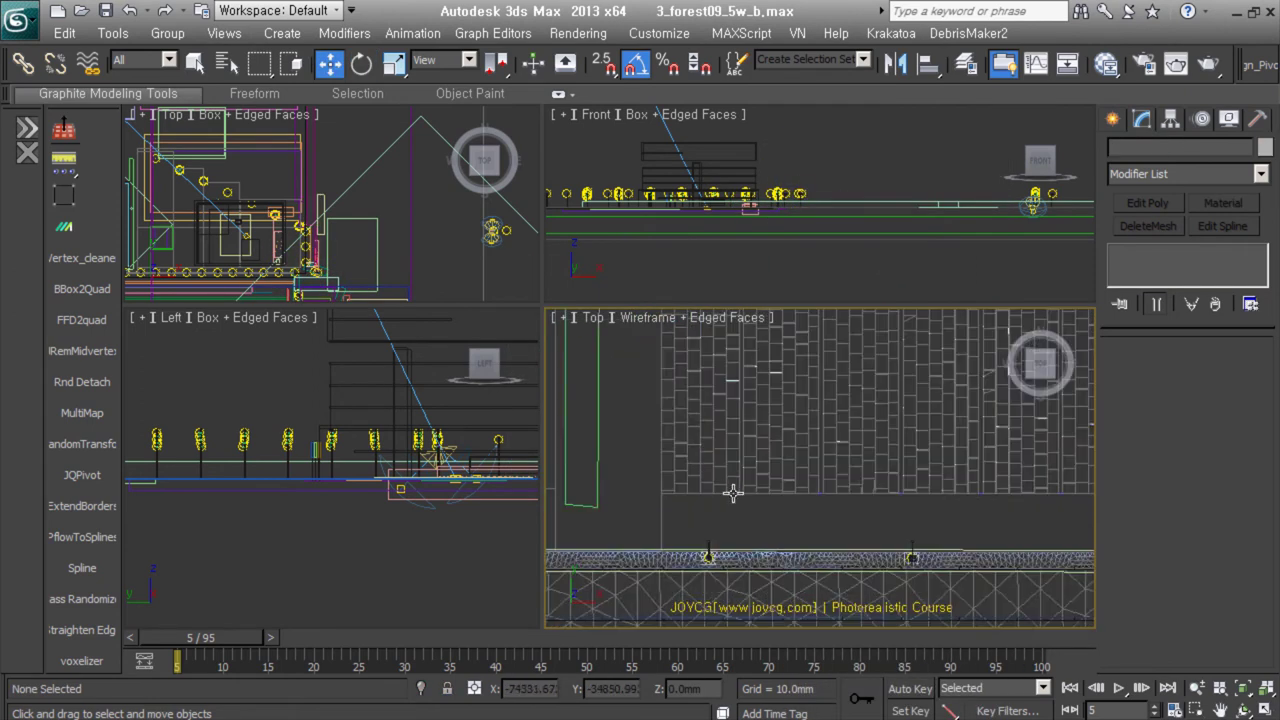
scroll(756, 491, up, 3)
key(ctrl+l)
scroll(765, 390, up, 4)
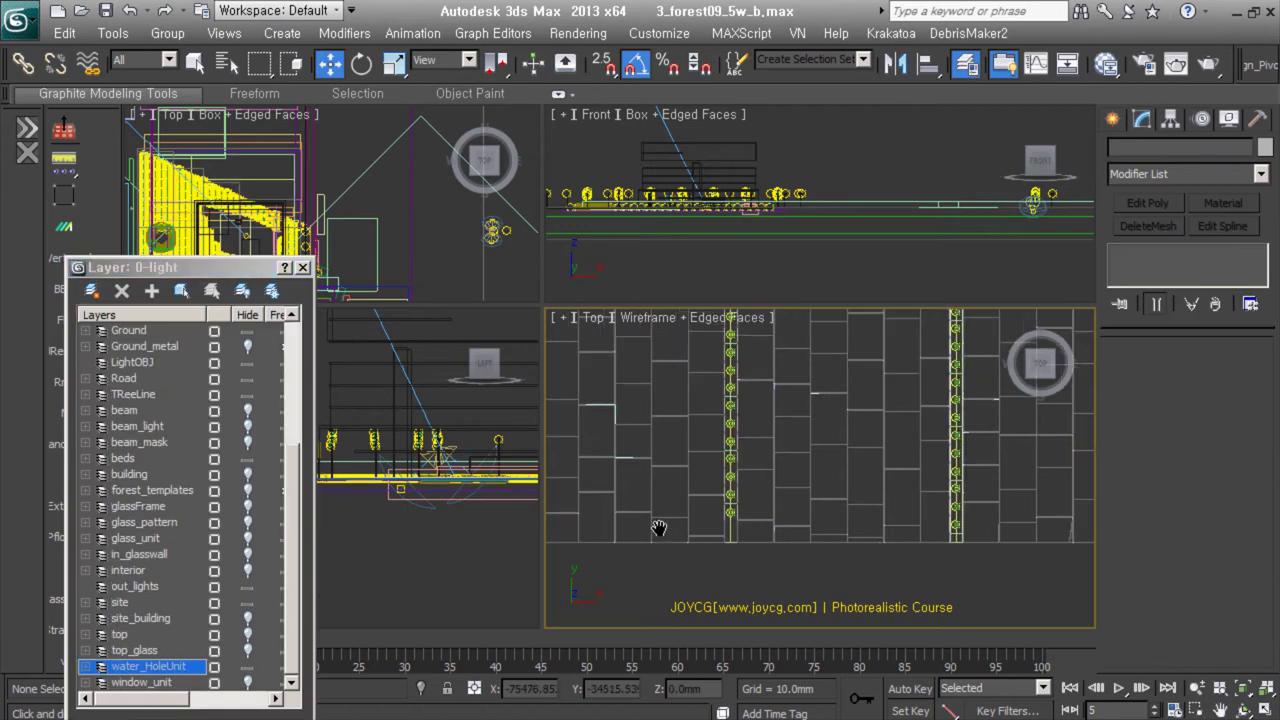
scroll(765, 405, up, 3)
middle_drag(765, 405, 802, 444)
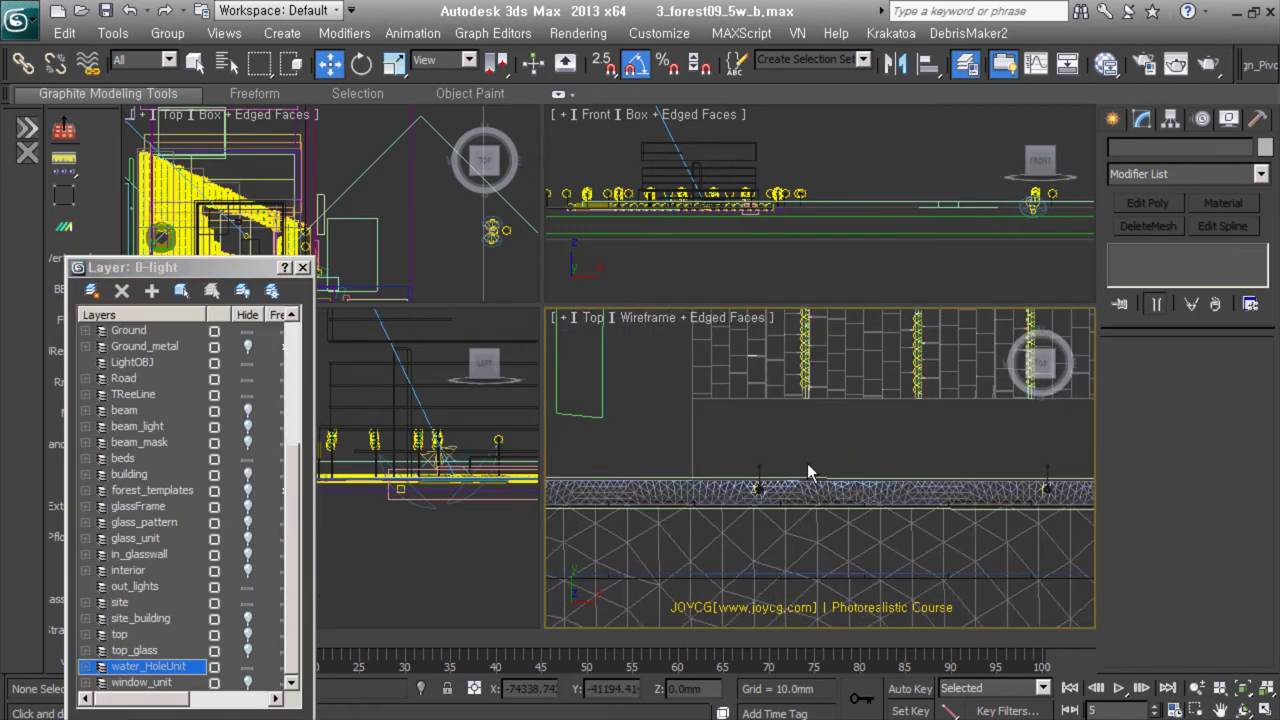
click(760, 598)
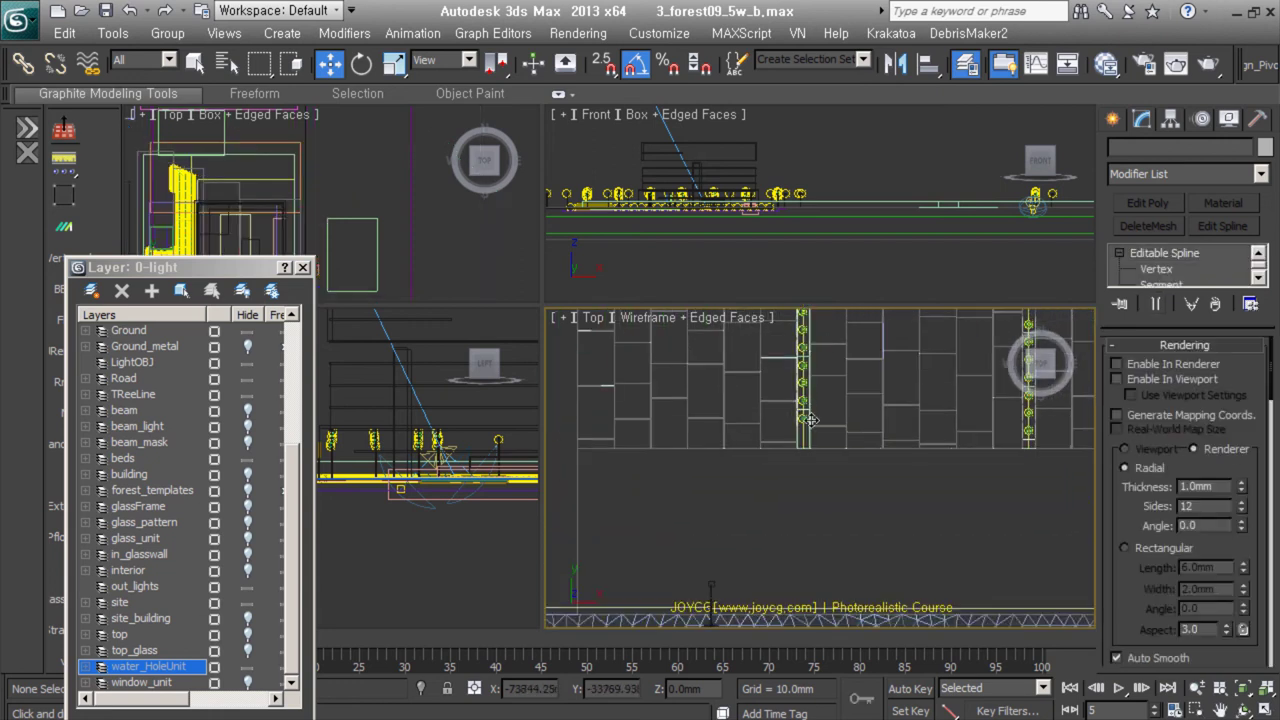
key(z)
click(760, 598)
click(762, 600)
key(z)
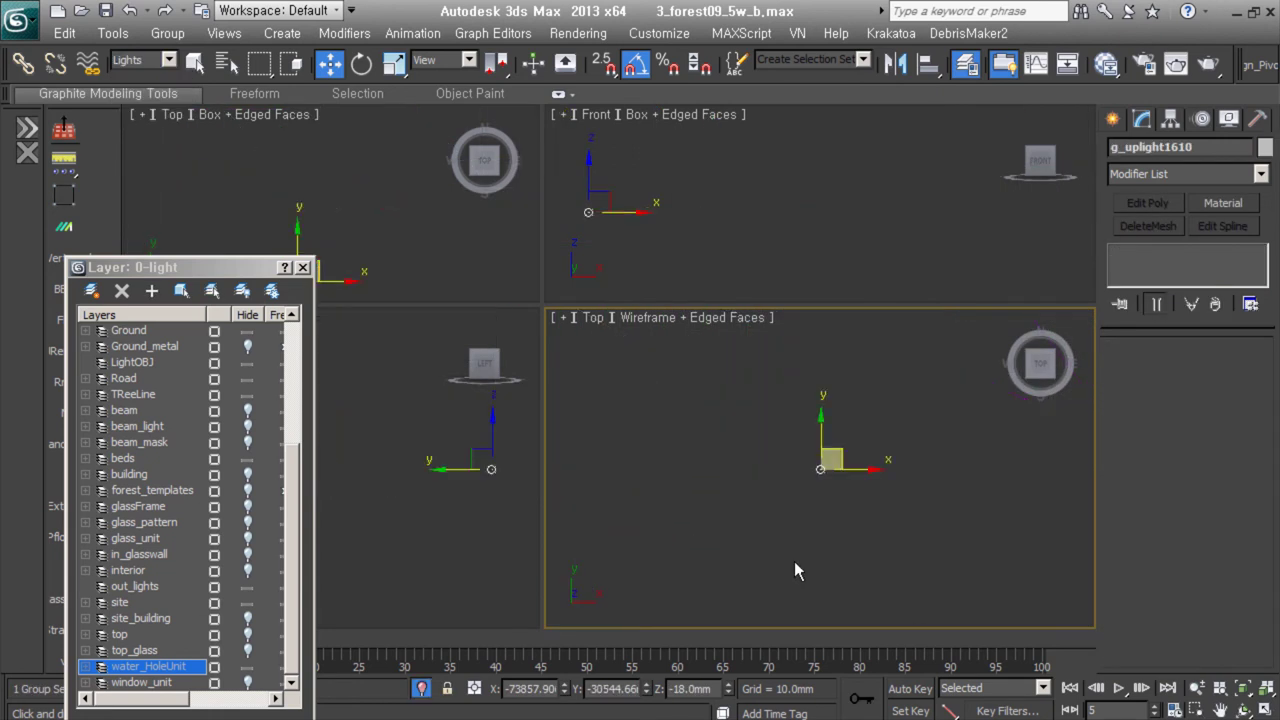
alt+middle_drag(827, 524, 845, 470)
click(857, 400)
scroll(866, 461, up, 5)
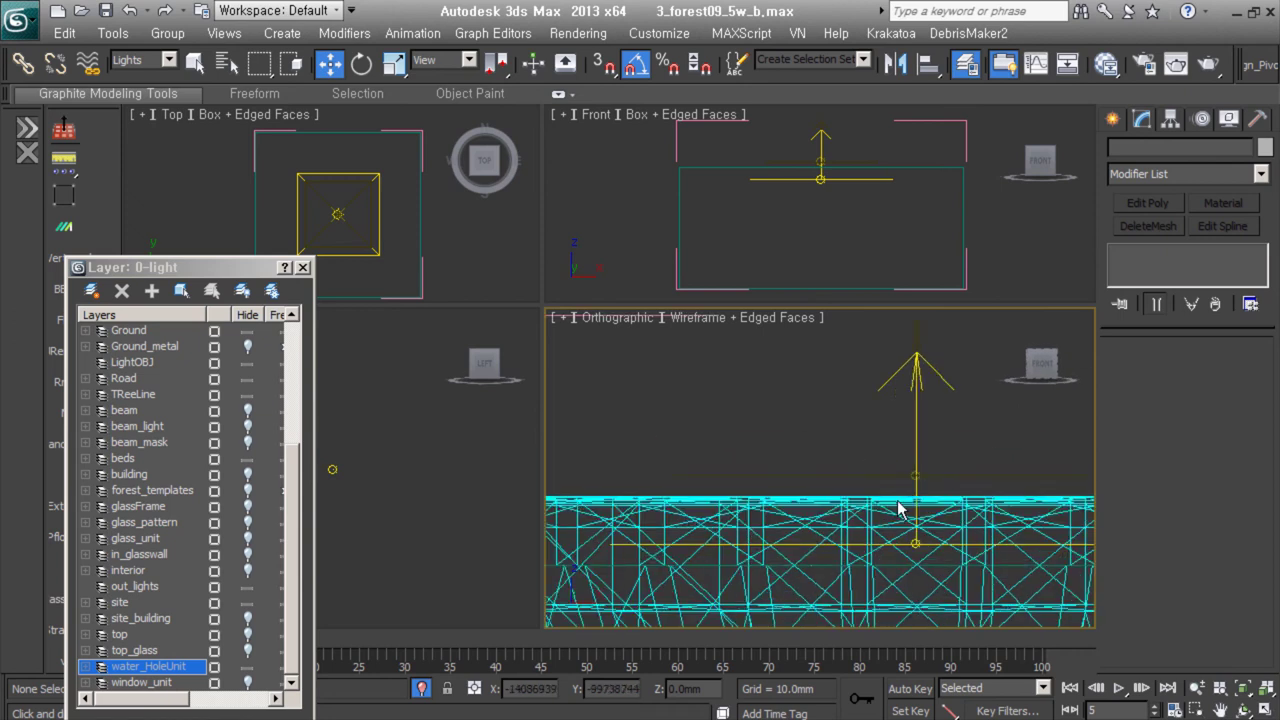
click(871, 533)
scroll(1205, 540, up, 5)
scroll(1205, 540, up, 5)
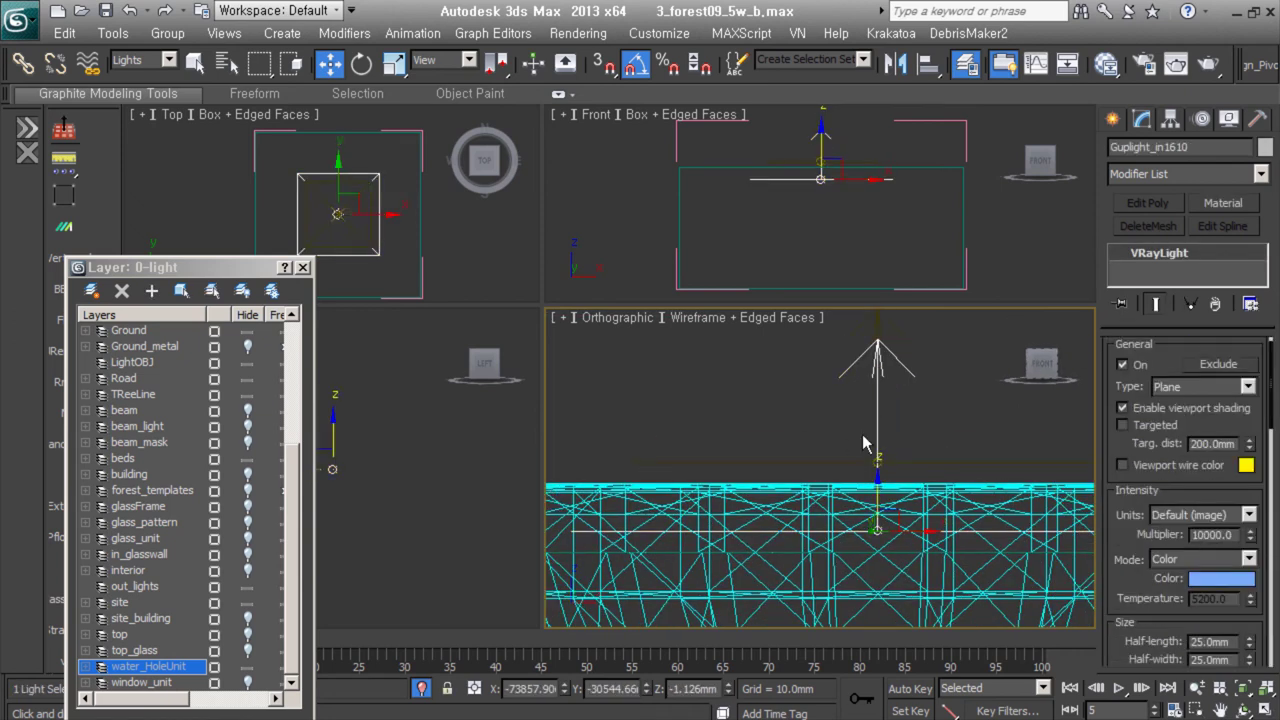
scroll(849, 447, down, 5)
scroll(1218, 400, up, 2)
click(1218, 383)
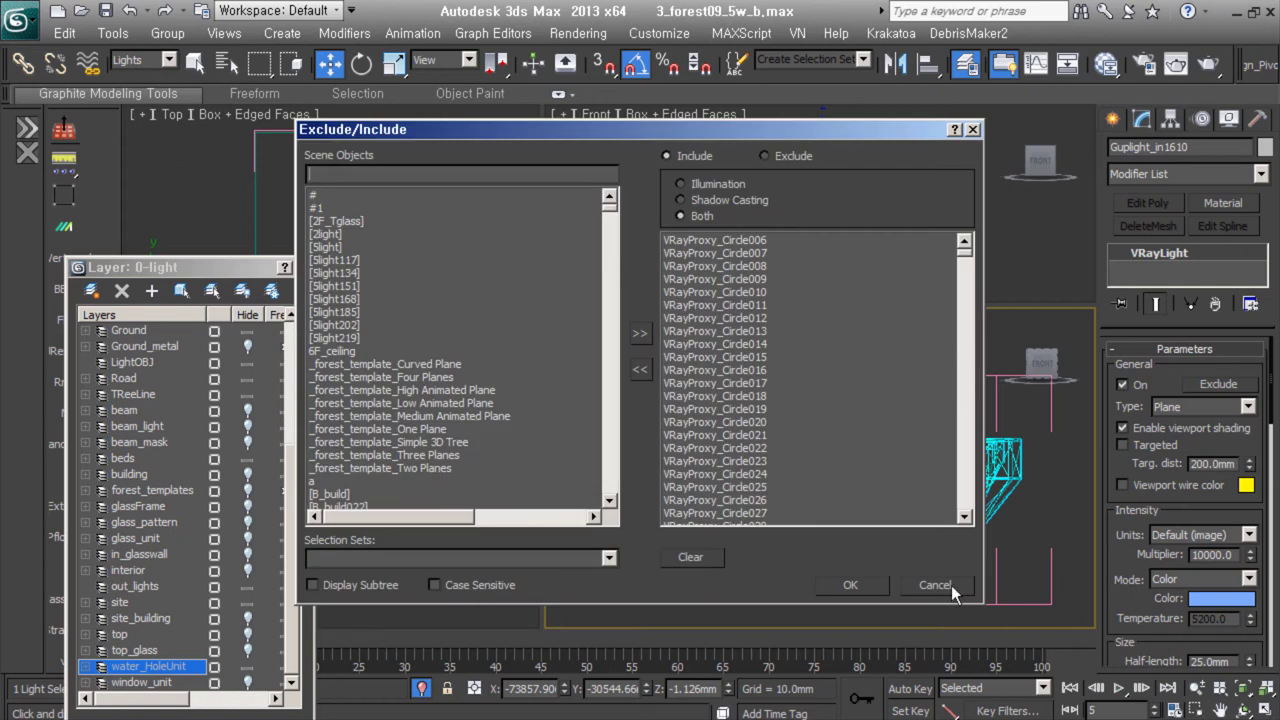
click(952, 592)
click(833, 379)
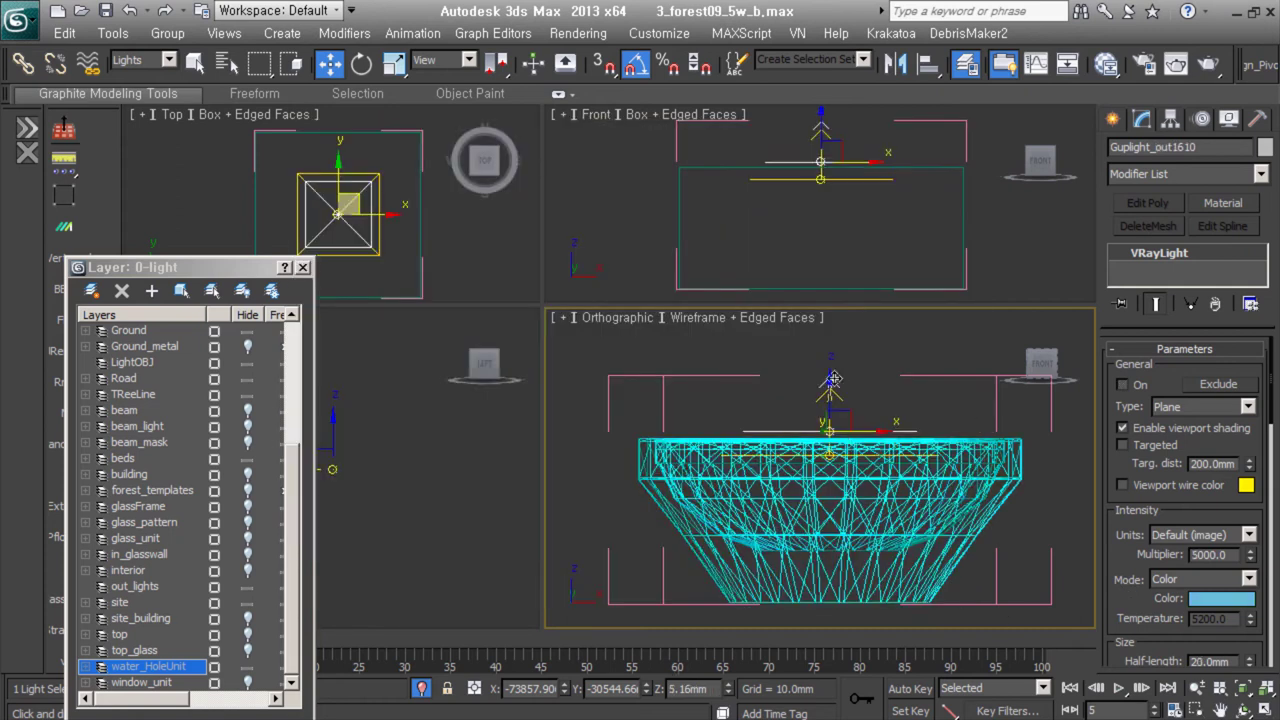
click(1212, 385)
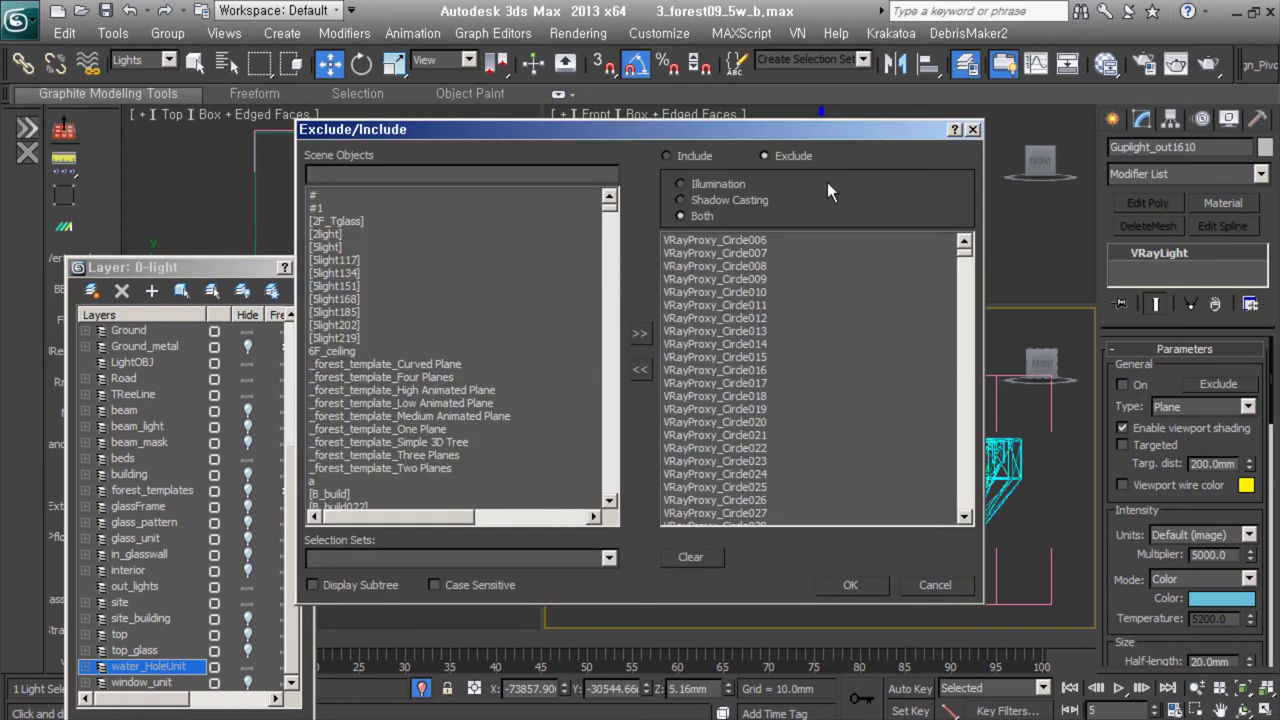
key(Escape)
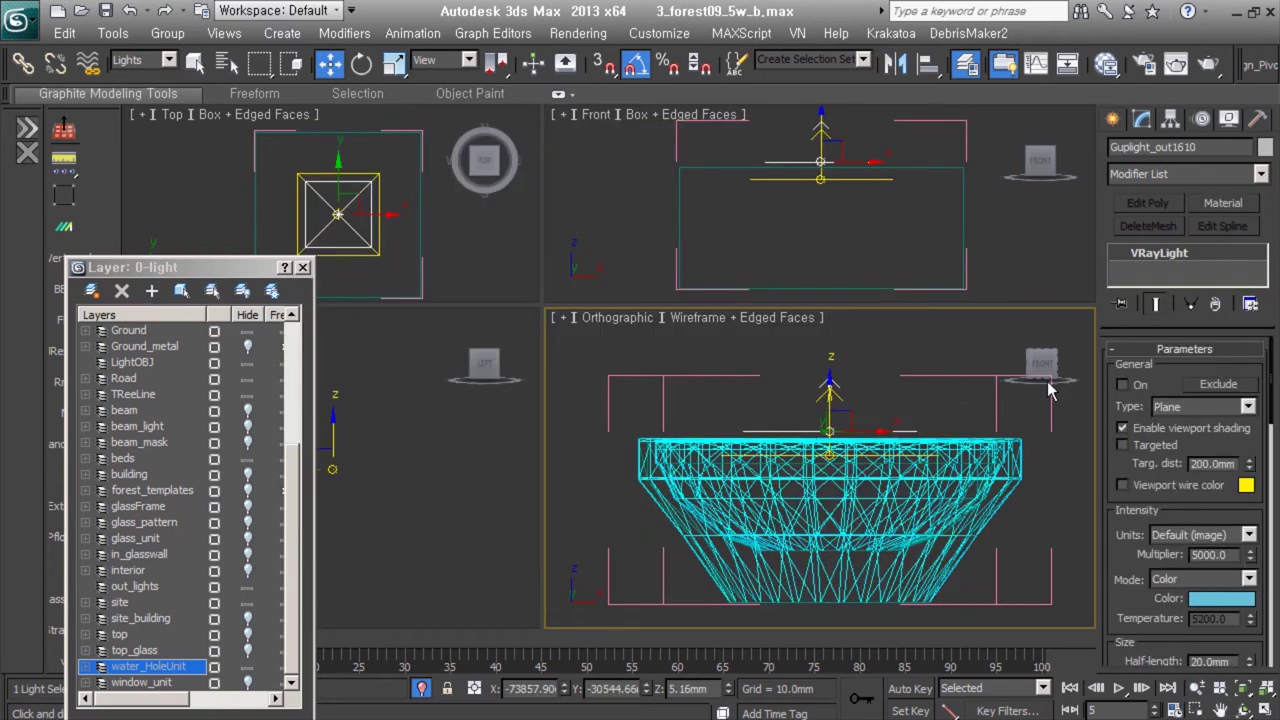
scroll(1145, 515, down, 5)
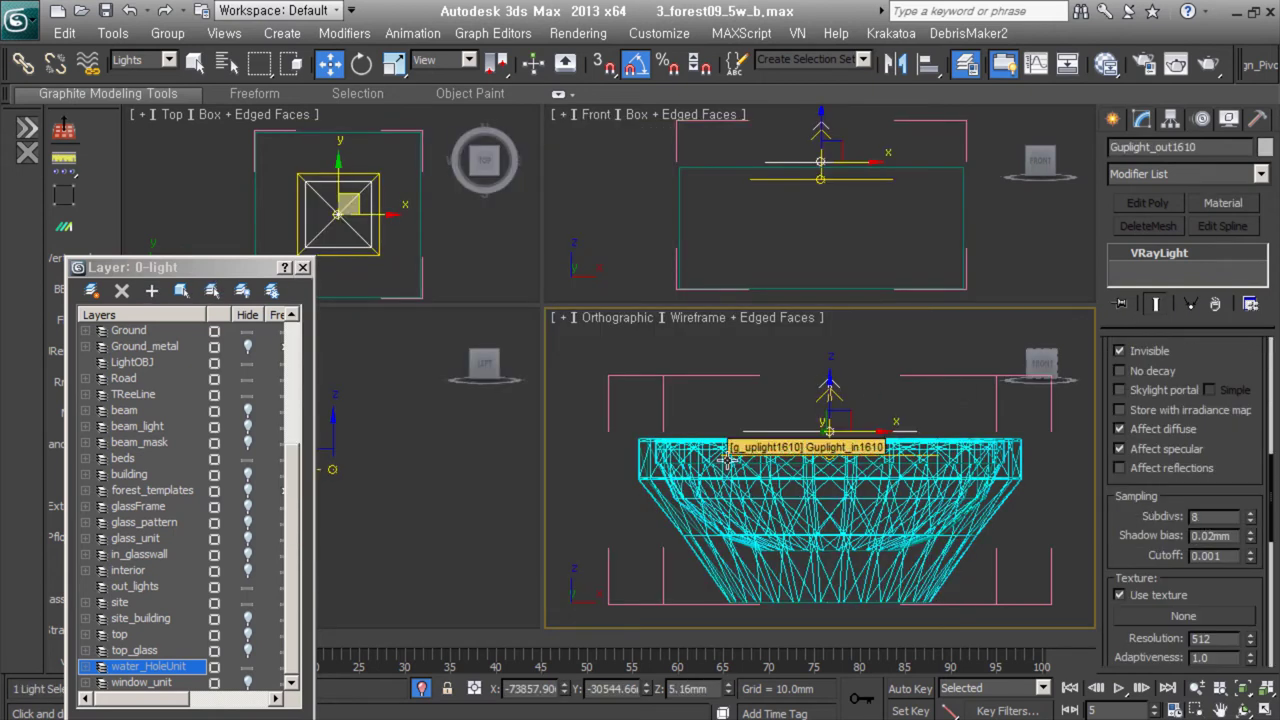
click(838, 397)
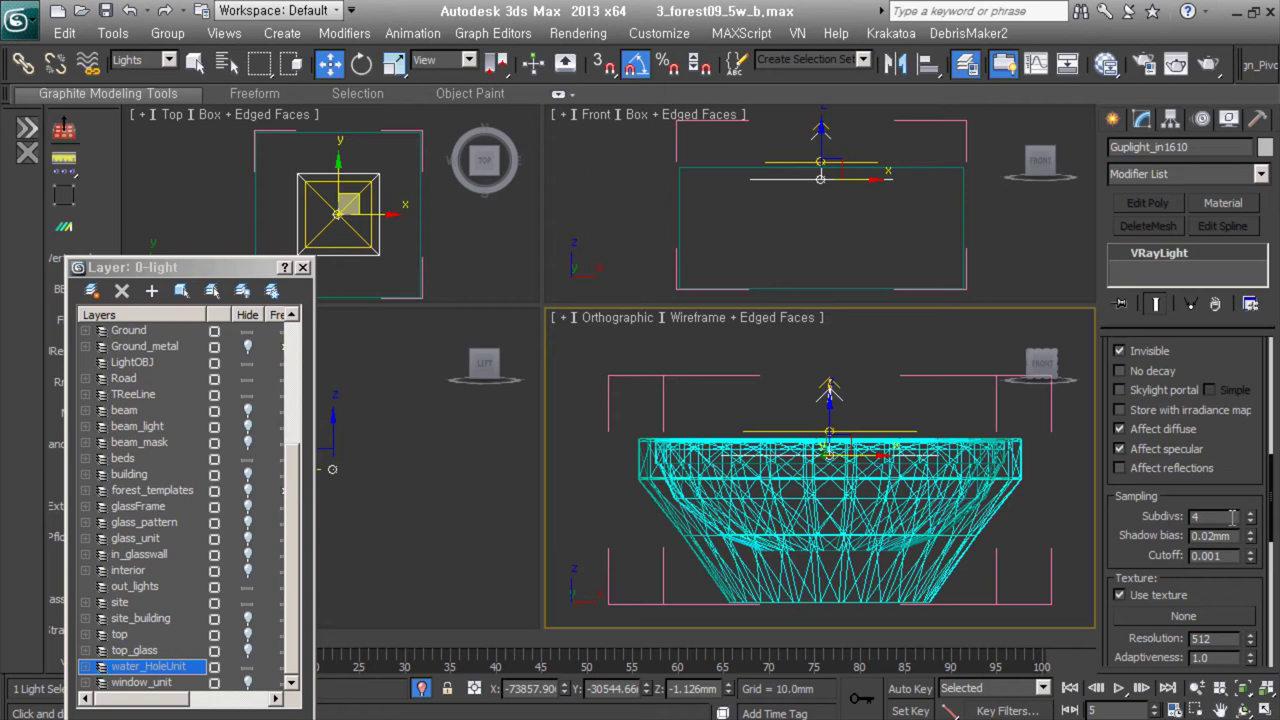
click(832, 380)
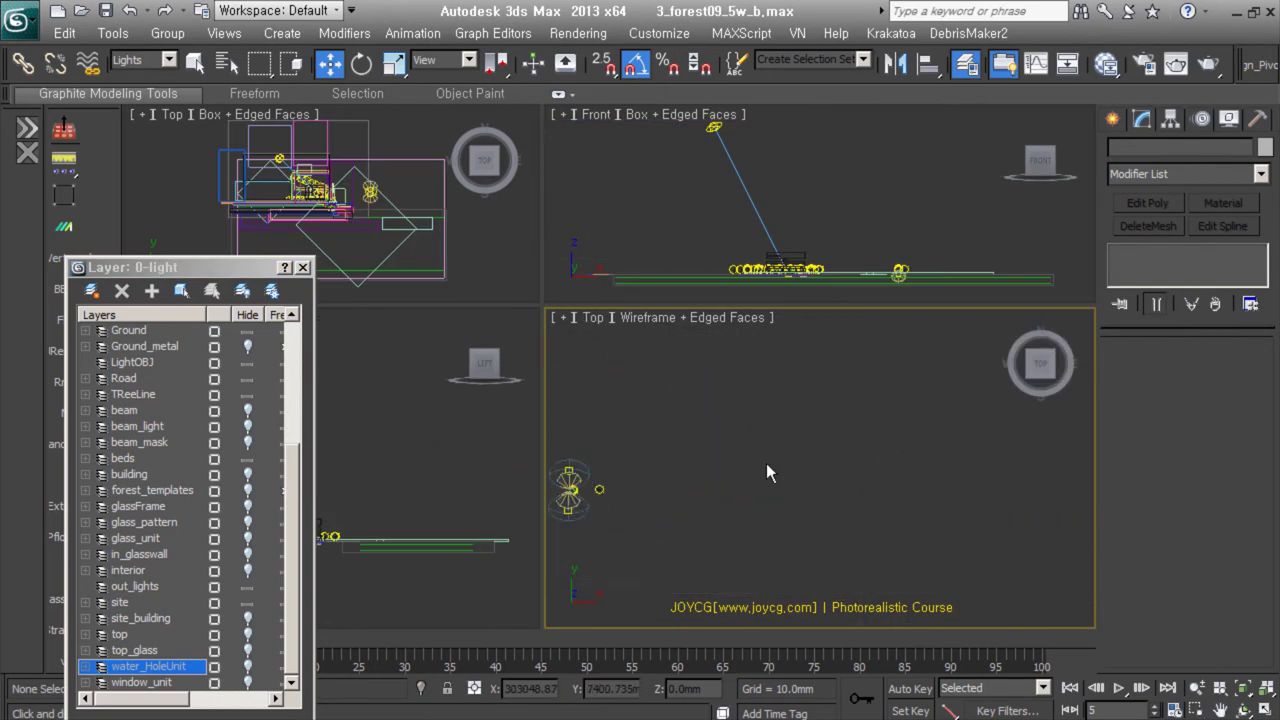
Select the 2light group and make an instanced copy, 2light006
click(760, 472)
scroll(774, 413, up, 3)
scroll(774, 413, up, 3)
scroll(774, 413, up, 2)
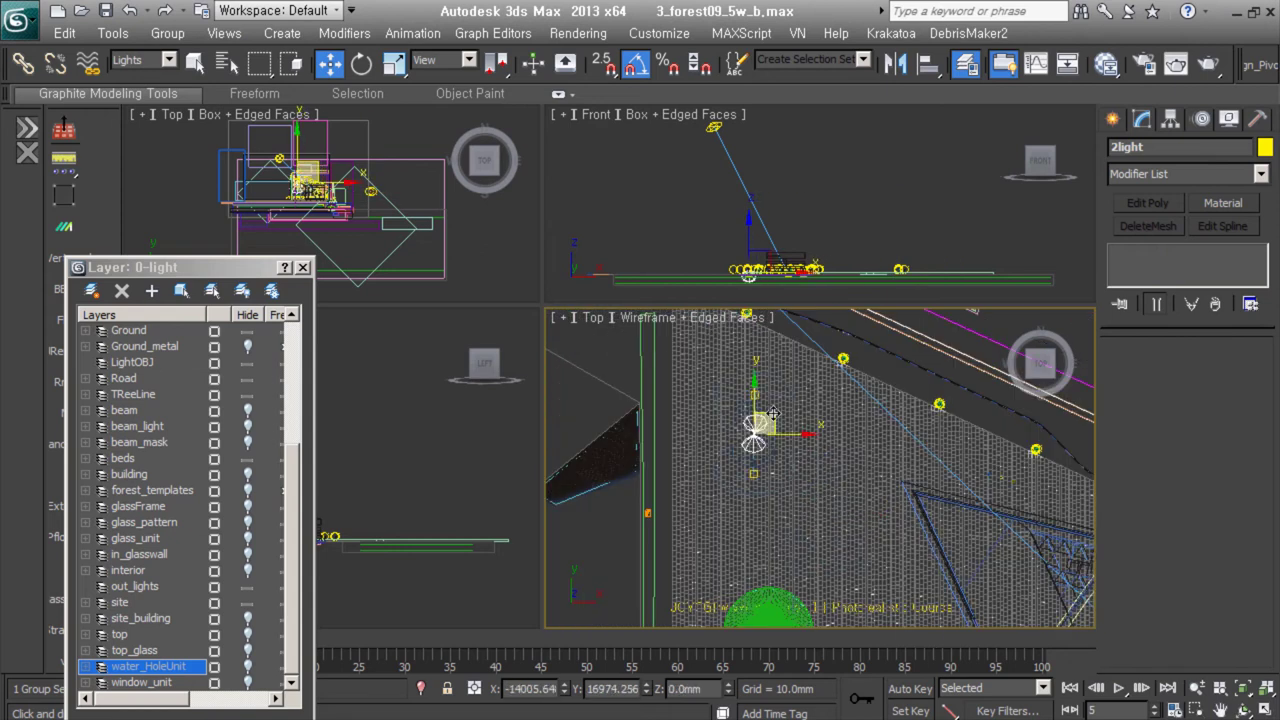
mouse_move(827, 493)
shift+mouse_down()
mouse_move(776, 418)
mouse_move(830, 428)
shift+mouse_up()
click(646, 451)
right_click(823, 428)
click(640, 451)
Place further instanced 2light copies around the site, up to 2light010
middle_drag(830, 428, 760, 361)
shift+drag(760, 361, 820, 400)
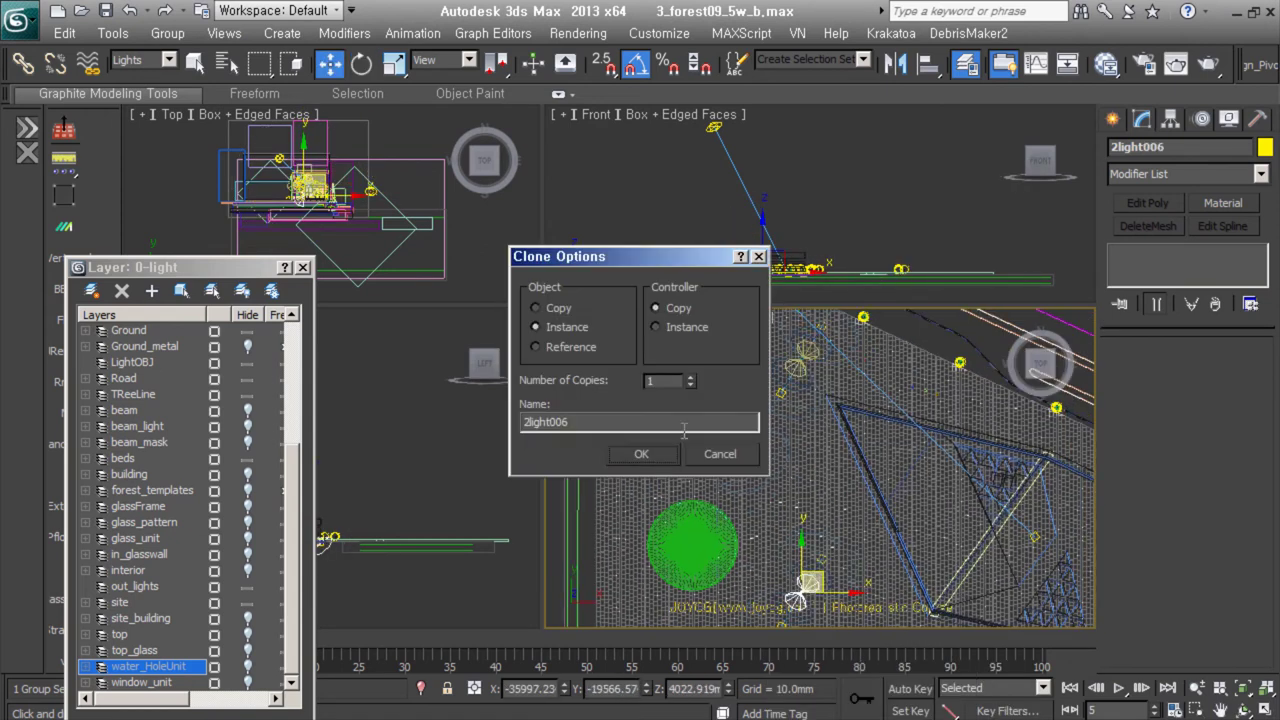
click(640, 451)
middle_drag(827, 575, 707, 432)
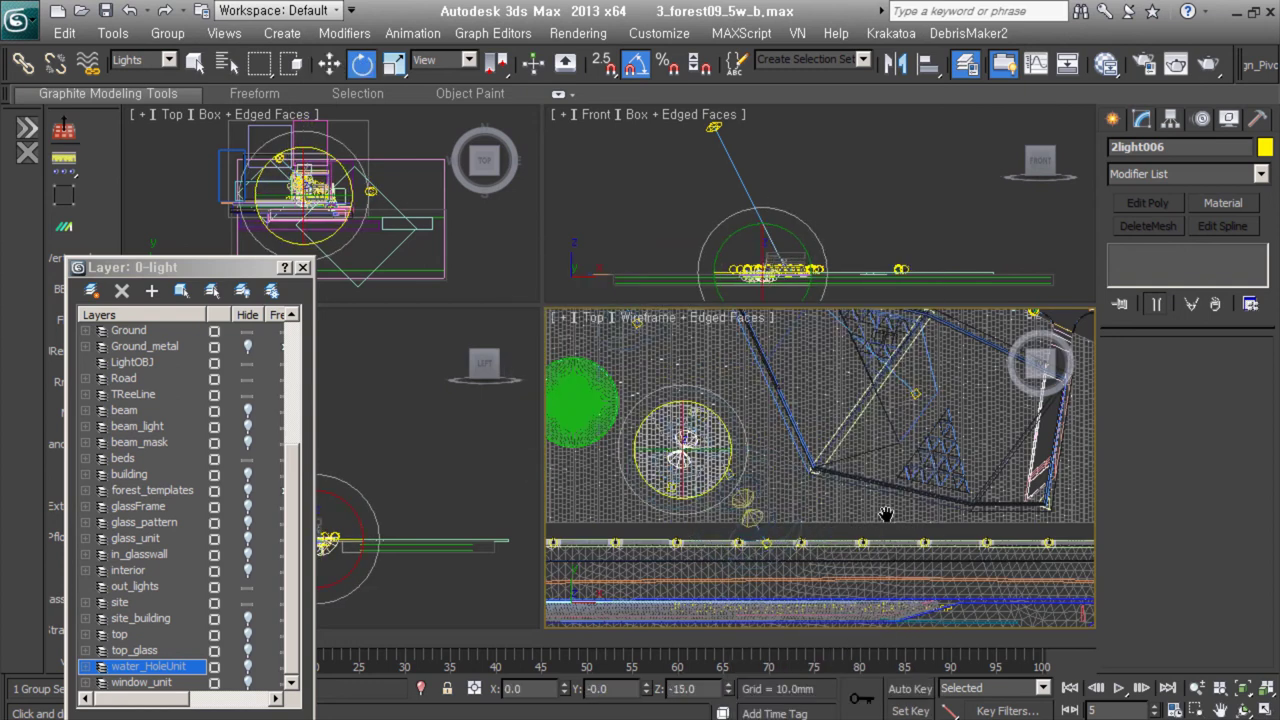
scroll(771, 490, down, 5)
shift+drag(765, 495, 930, 490)
click(641, 453)
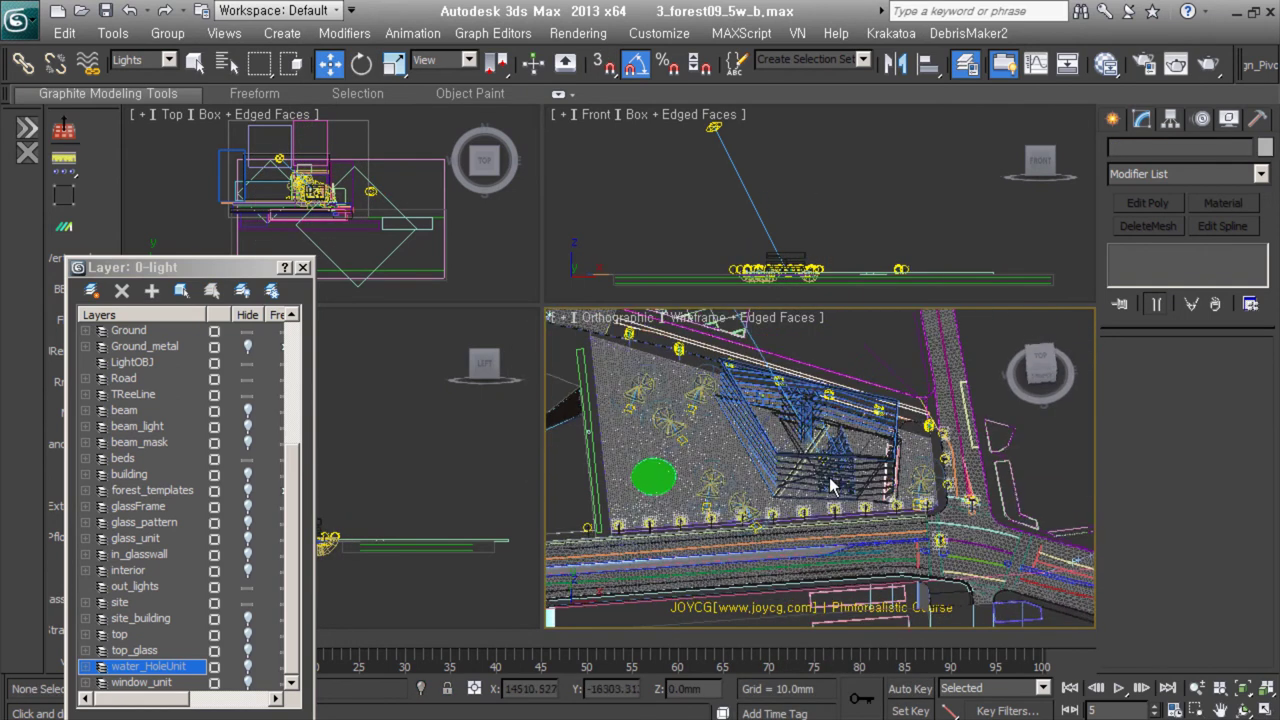
Select all the matching light groups and pick the out_lights layer
alt+middle_drag(641, 453, 418, 502)
right_click(938, 370)
click(985, 460)
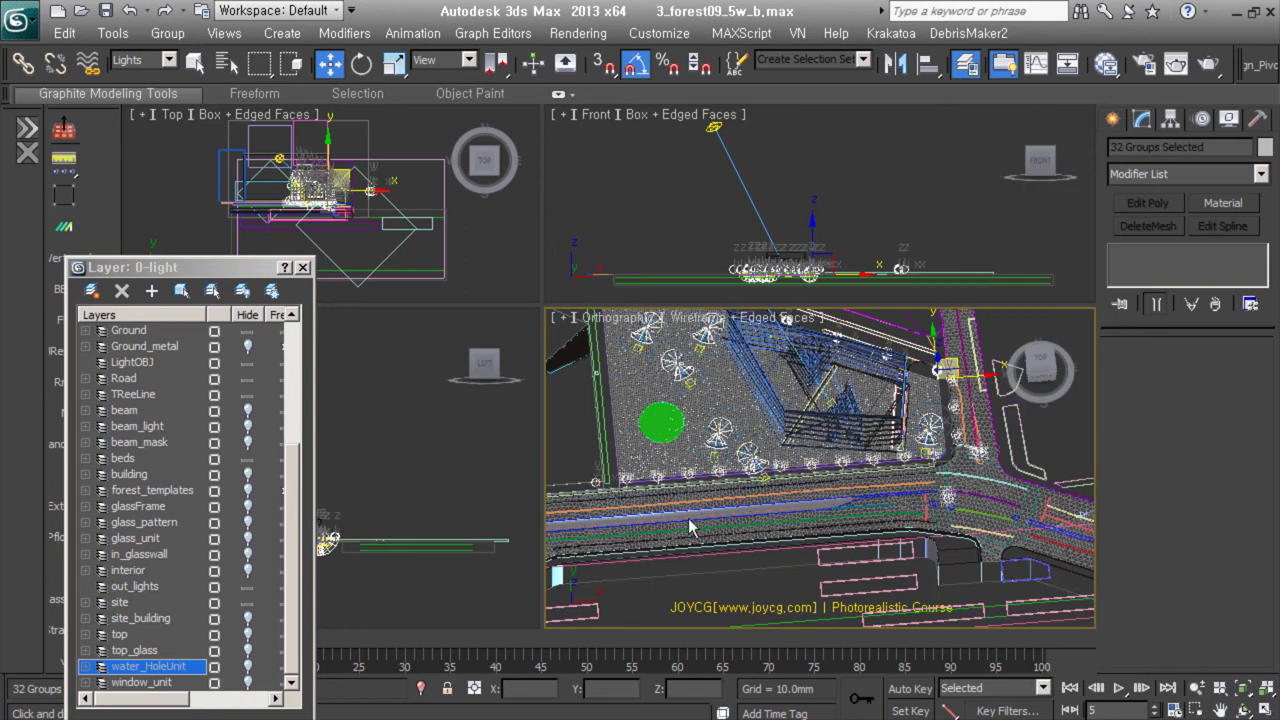
click(248, 586)
Select the waterGreenout VRayLight above the green water bowl
scroll(720, 440, up, 5)
scroll(740, 440, up, 3)
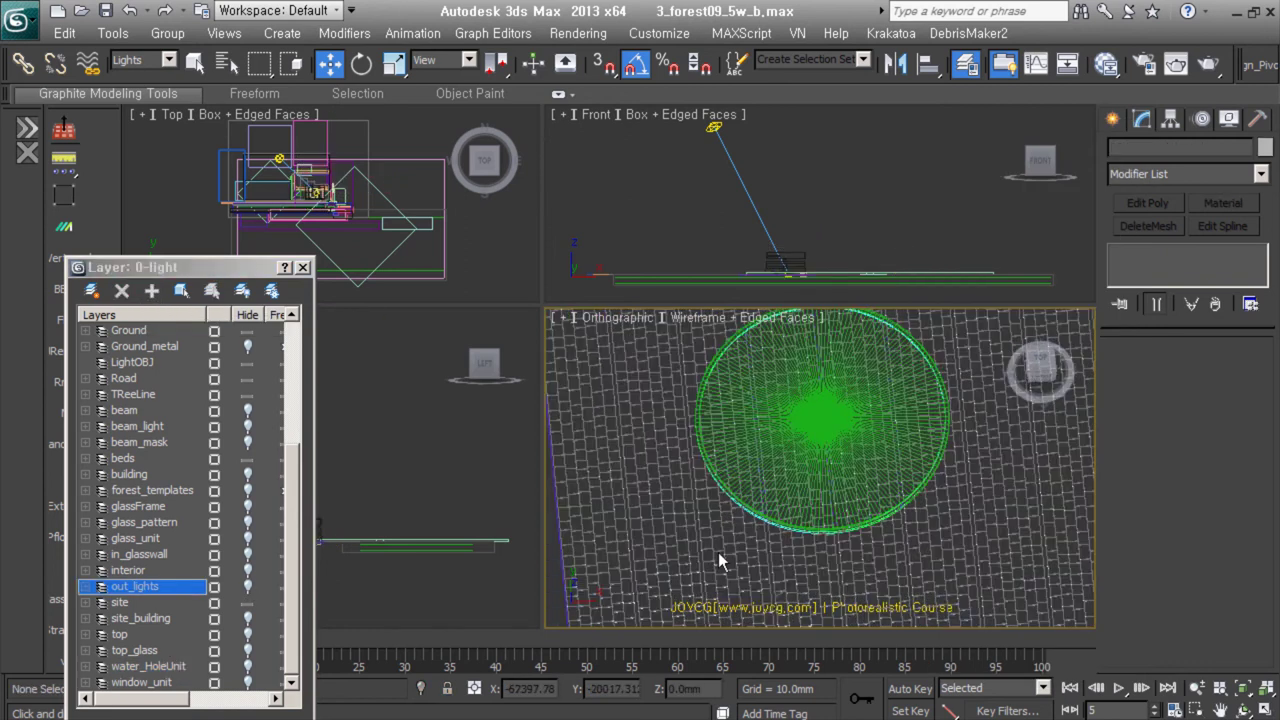
click(752, 440)
scroll(752, 440, up, 3)
scroll(752, 440, up, 3)
scroll(814, 471, up, 2)
scroll(849, 466, up, 2)
scroll(857, 471, up, 2)
scroll(872, 492, up, 2)
scroll(960, 400, up, 2)
scroll(977, 517, up, 1)
scroll(1026, 557, down, 1)
middle_drag(1026, 557, 1023, 565)
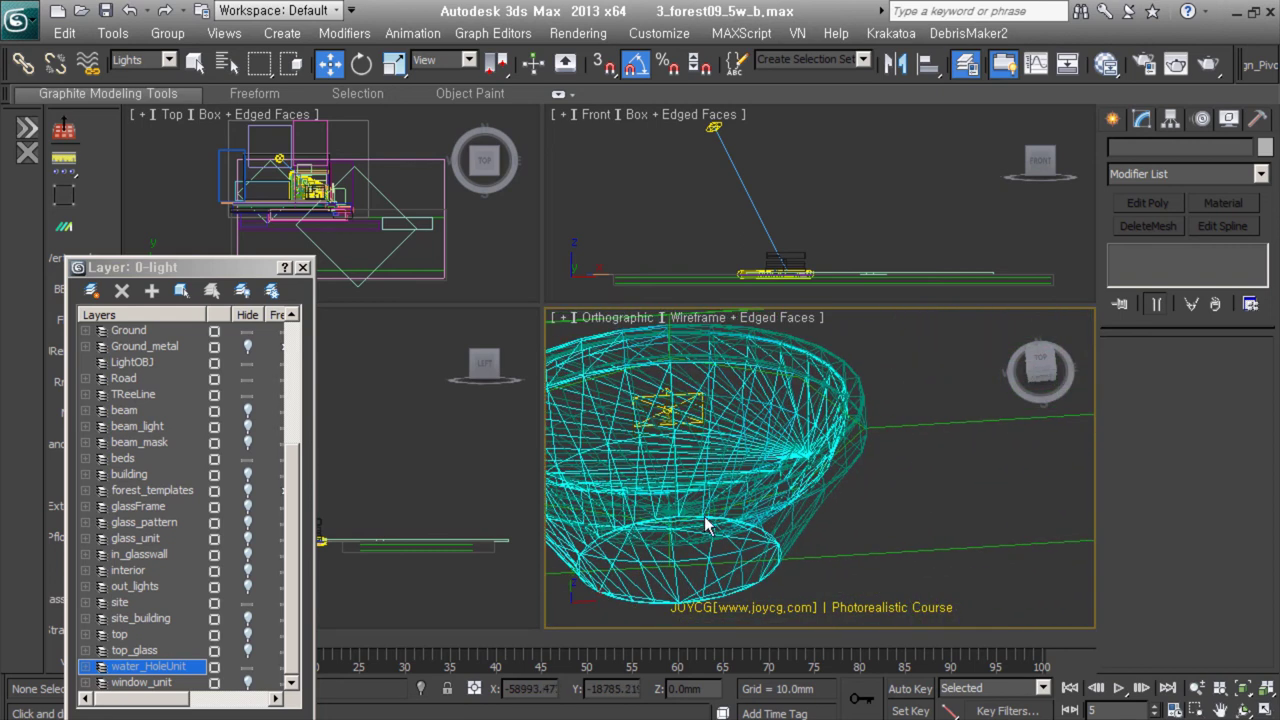
click(663, 395)
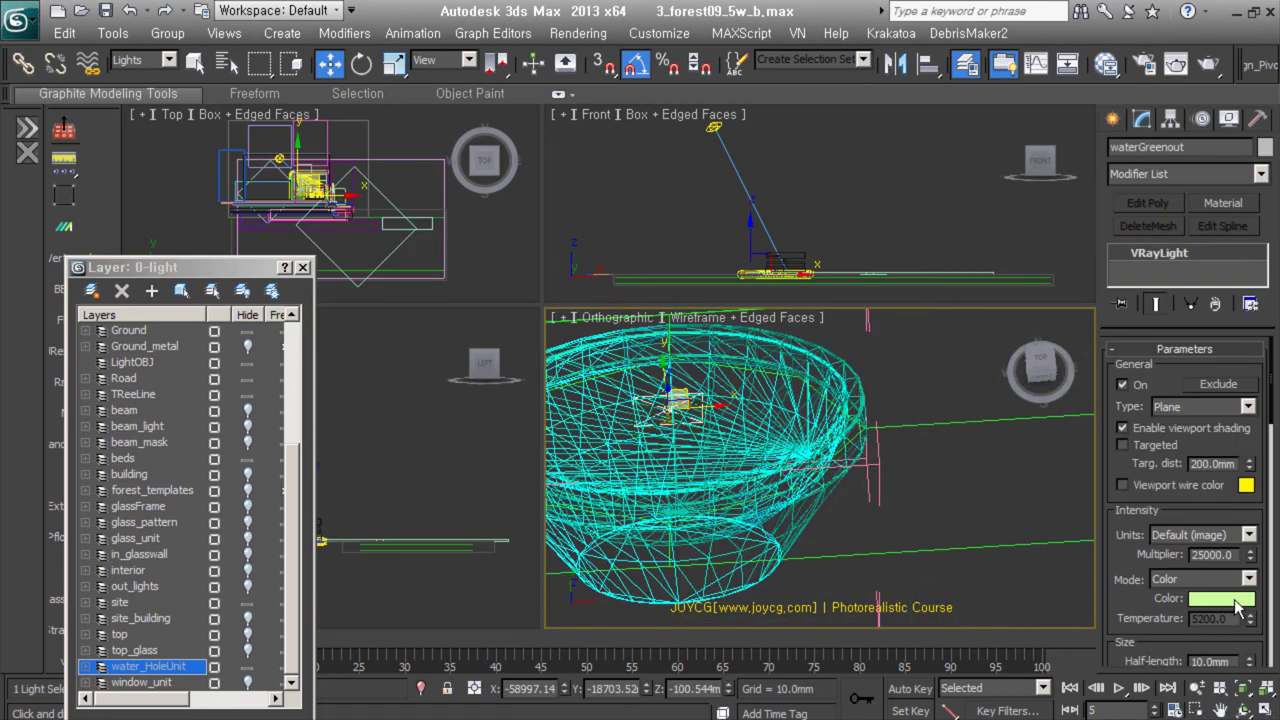
Switch the light's rectangle preview from Always to Selected, then clear the selection
scroll(1203, 441, down, 3)
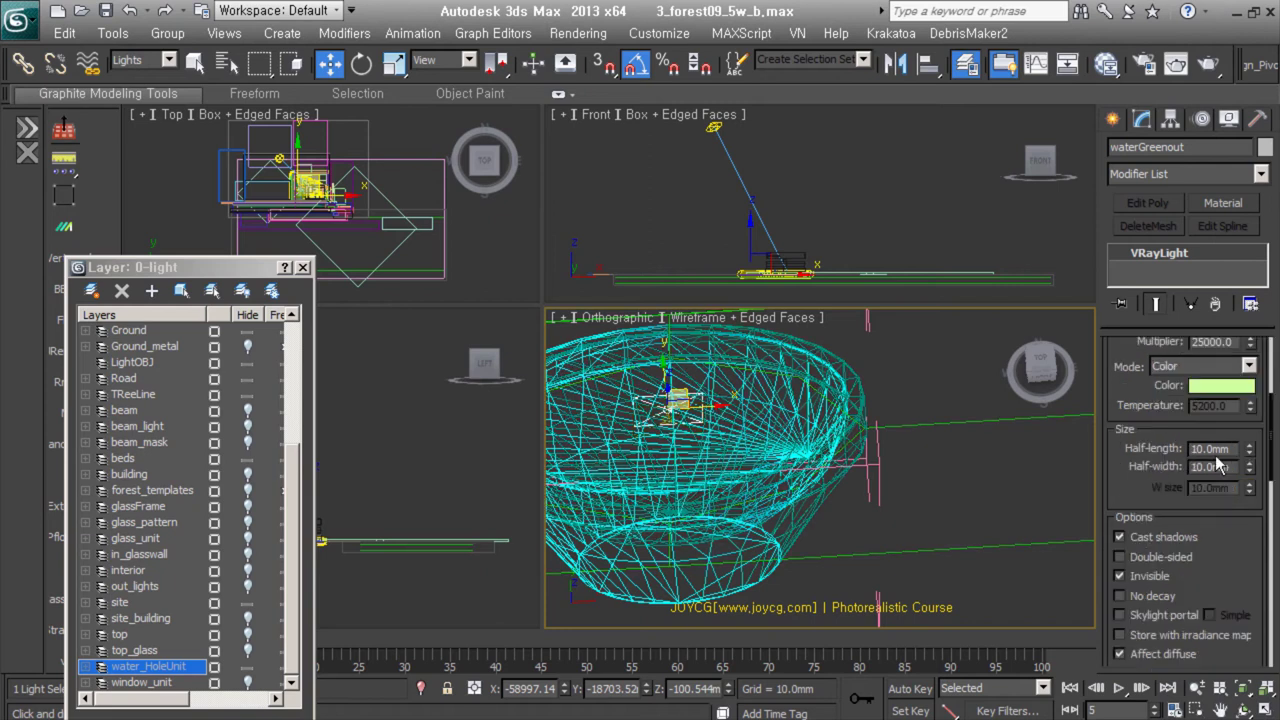
scroll(1190, 400, down, 3)
scroll(1165, 470, down, 2)
scroll(1168, 520, down, 3)
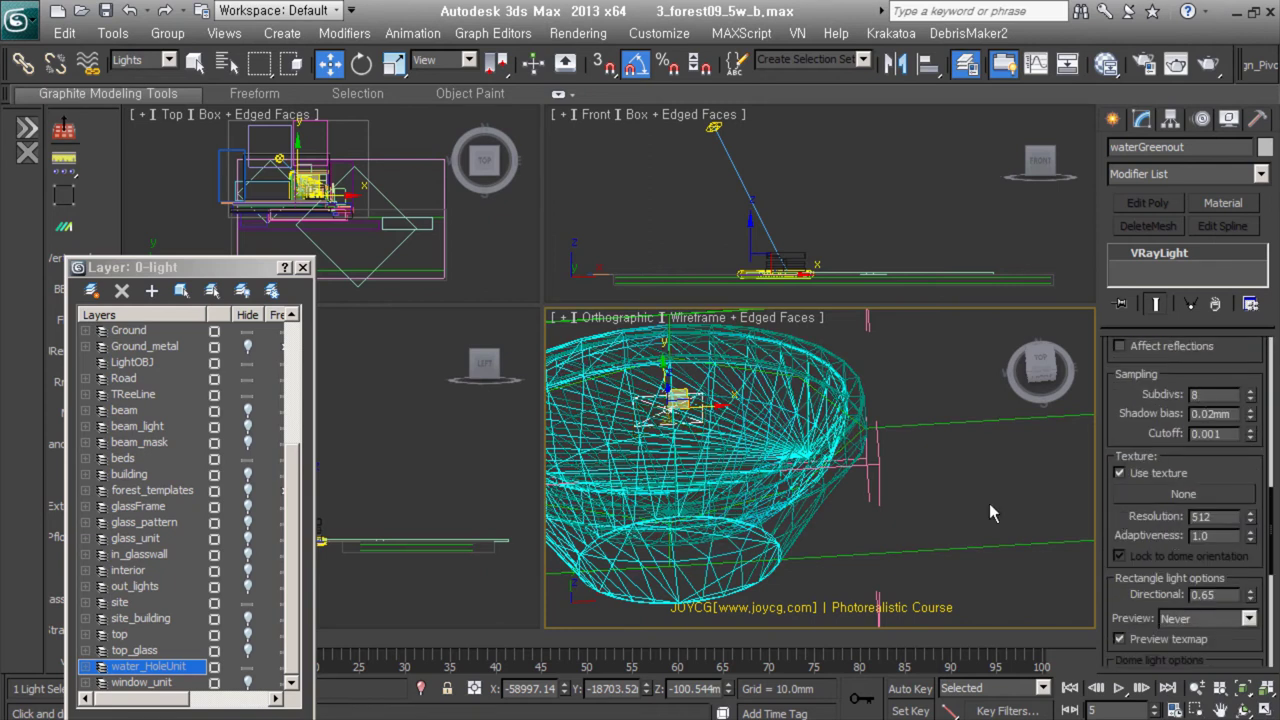
scroll(782, 512, down, 3)
scroll(820, 520, down, 2)
click(1205, 618)
click(1200, 664)
click(1205, 618)
click(1185, 636)
middle_drag(885, 525, 885, 580)
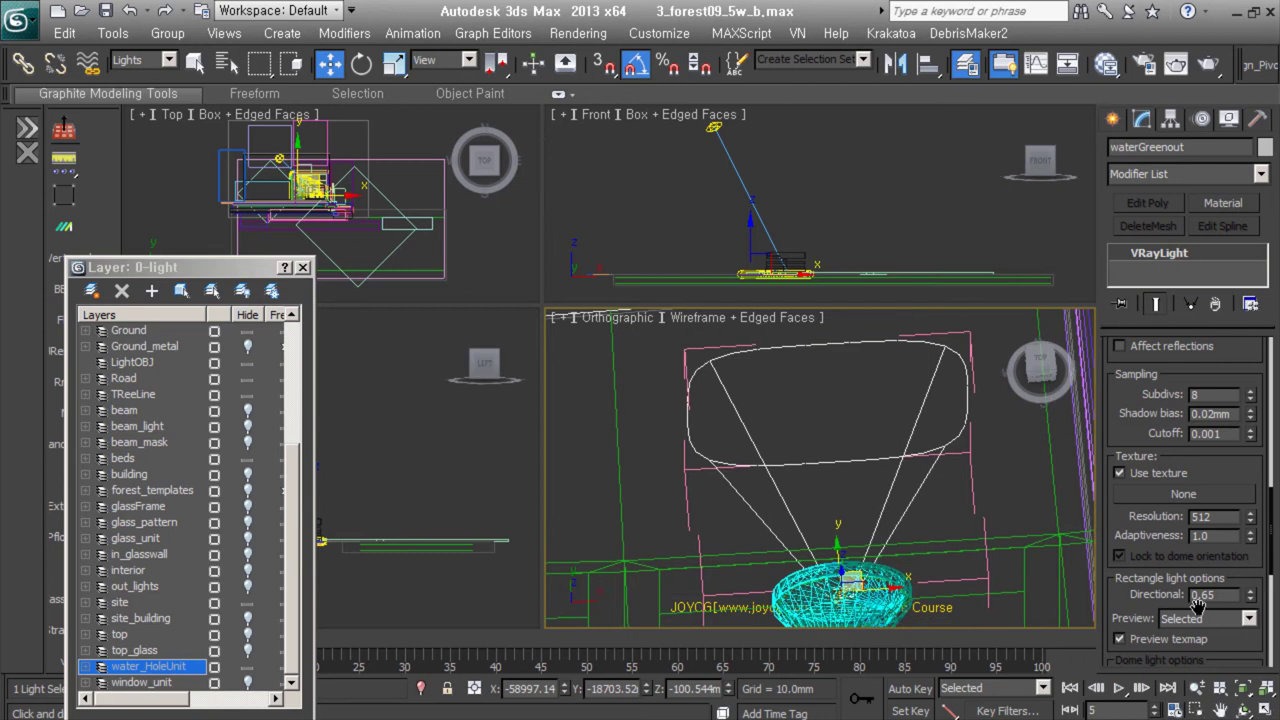
click(865, 490)
alt+middle_drag(865, 490, 830, 510)
scroll(810, 520, up, 5)
scroll(800, 533, up, 3)
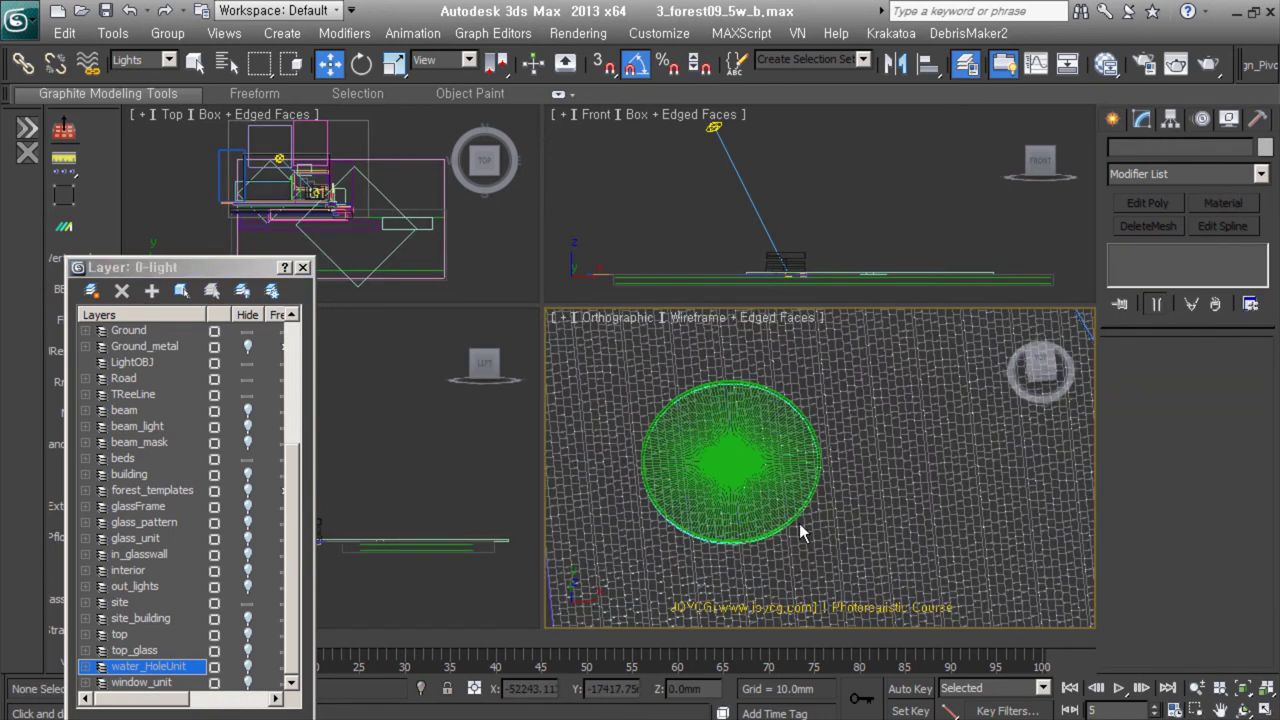
scroll(800, 533, down, 5)
Make 0-light the working layer after passing through the site and Ground layers
alt+middle_drag(820, 470, 860, 480)
click(119, 602)
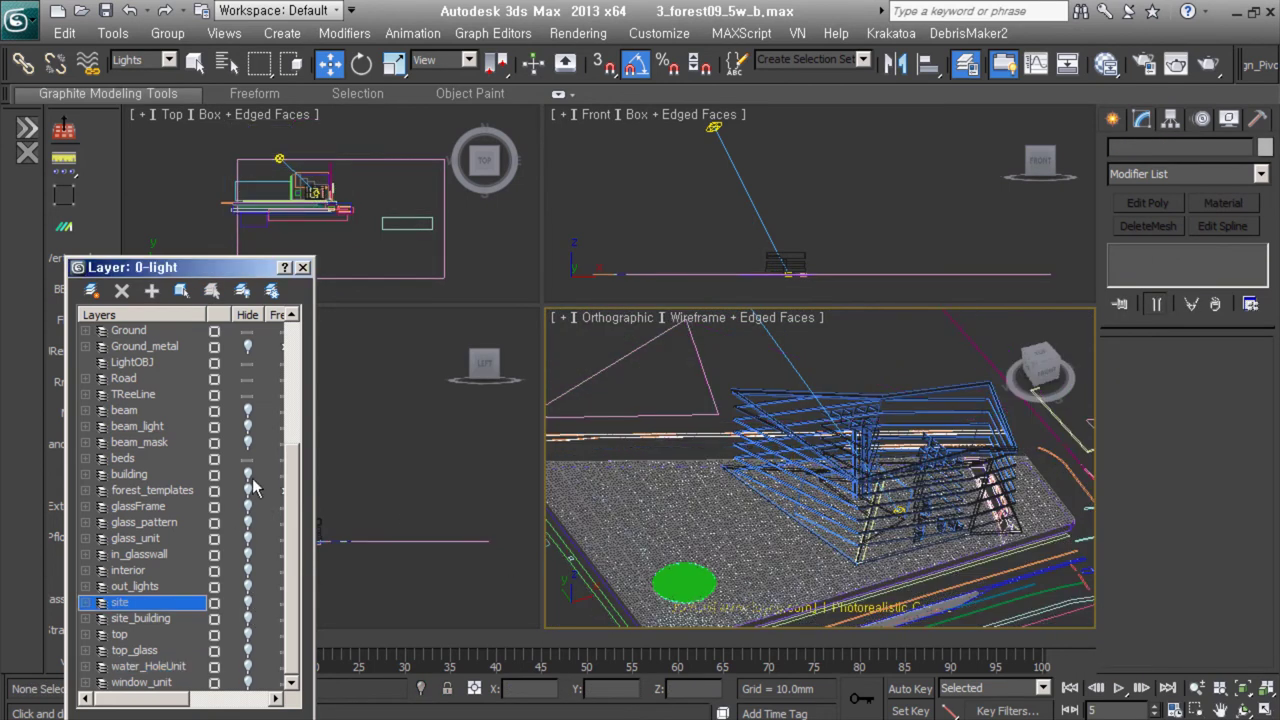
scroll(150, 550, up, 5)
click(128, 474)
mouse_move(880, 540)
middle_down()
mouse_move(895, 555)
mouse_move(893, 585)
middle_up()
scroll(895, 555, down, 3)
drag(750, 142, 823, 284)
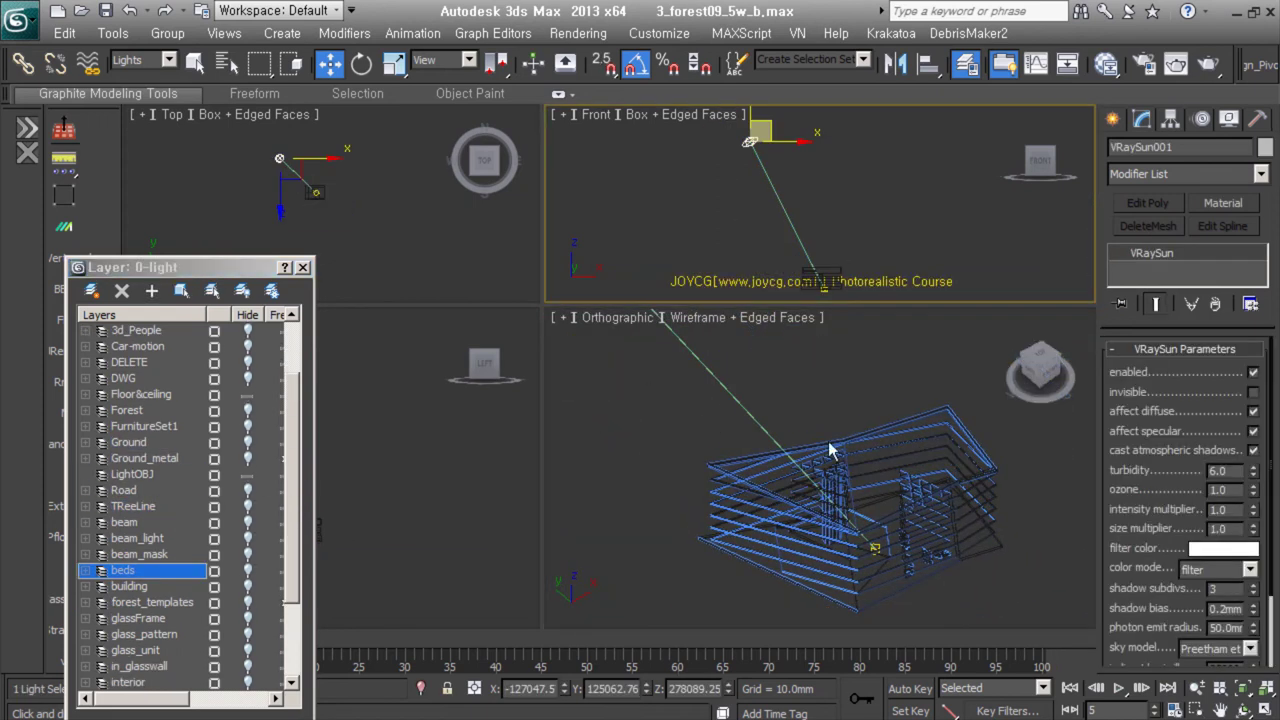
scroll(180, 450, up, 3)
click(130, 394)
click(247, 394)
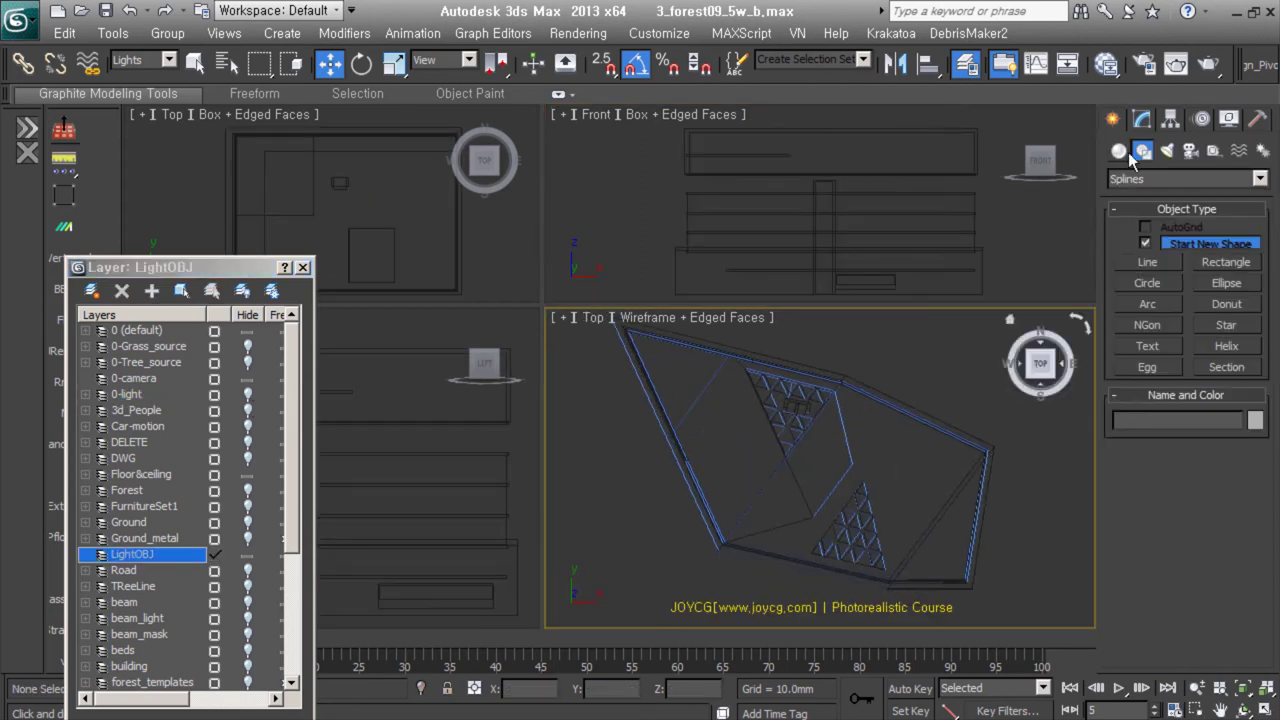
Draw a VRayLight plane light near the tower's right corner in the Top view
click(1166, 150)
click(1165, 178)
click(1163, 248)
click(1148, 245)
scroll(935, 465, up, 3)
scroll(1157, 553, down, 5)
scroll(1157, 553, down, 2)
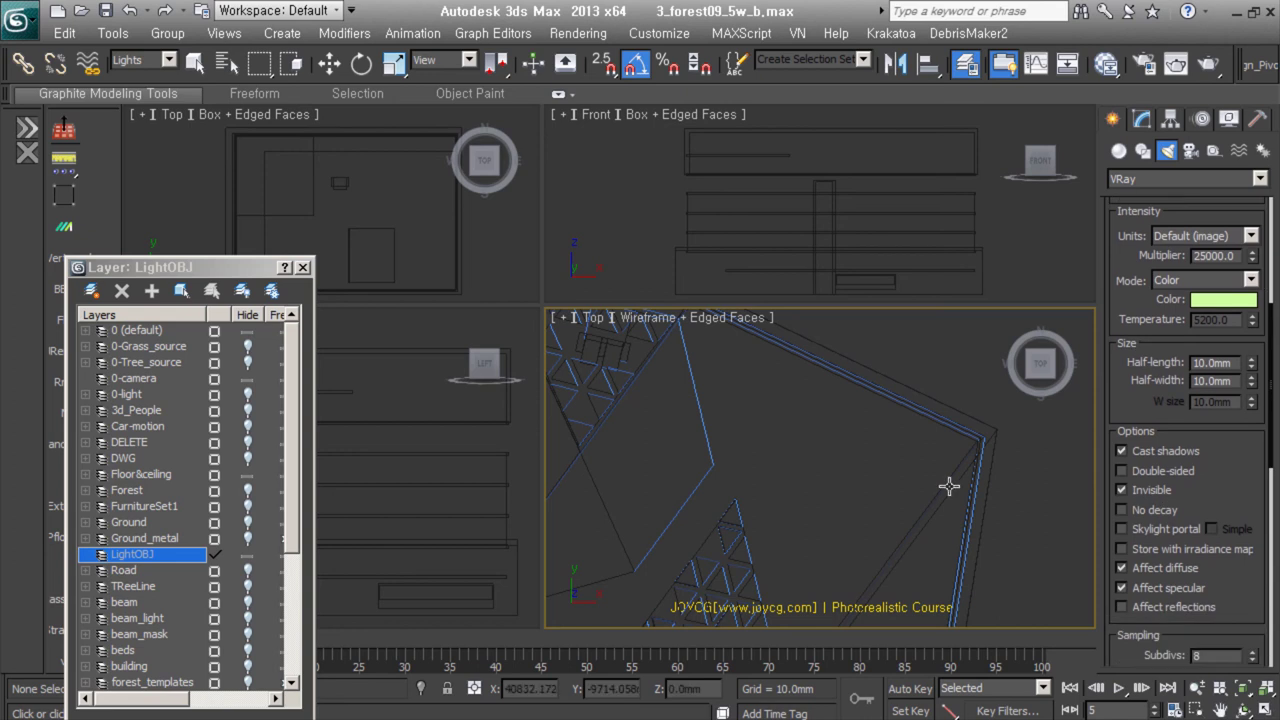
middle_drag(926, 465, 948, 418)
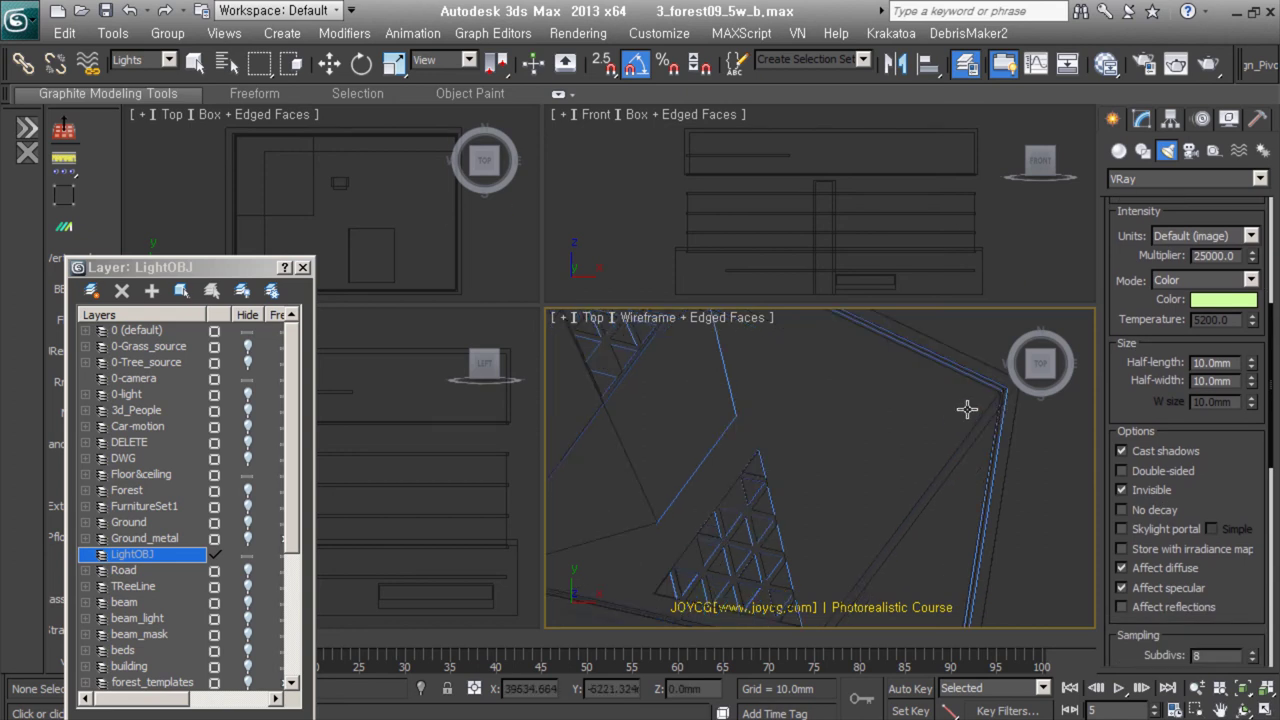
Set VRayLight001 to 50mm half-length/width, Temperature mode 5200, multiplier 3000
key(ctrl+z)
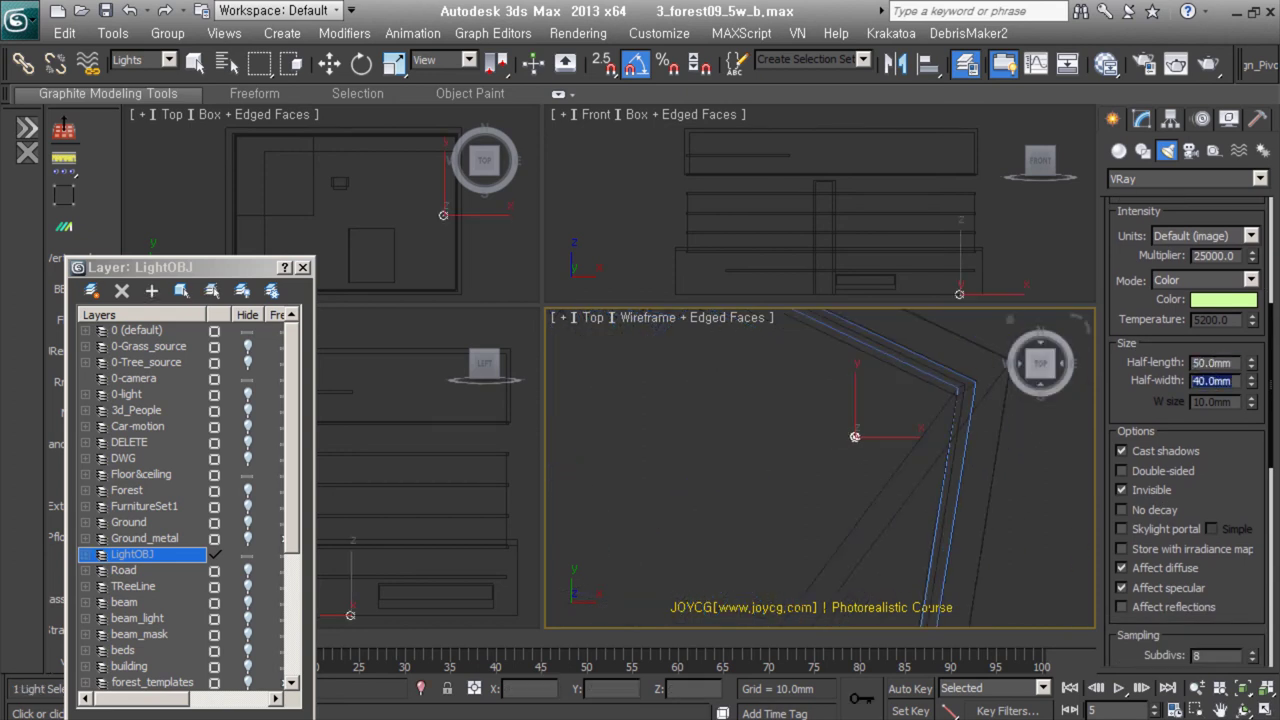
click(1207, 311)
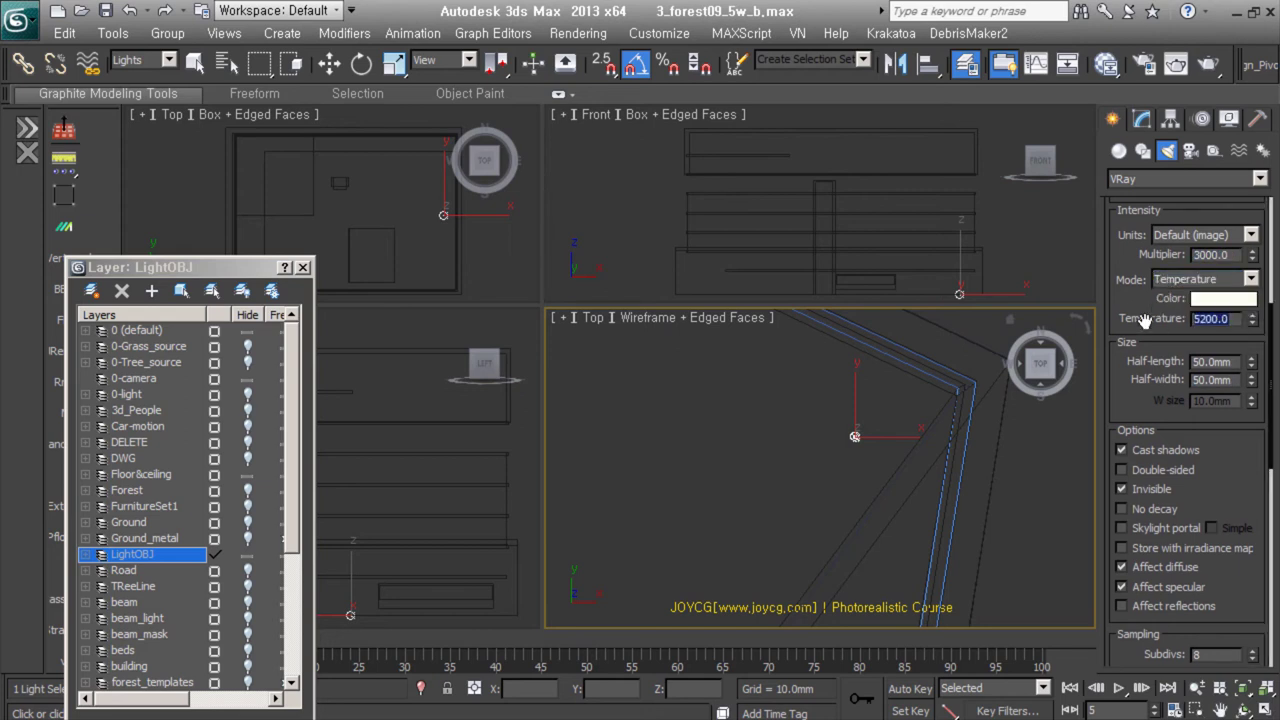
text(4800)
scroll(1221, 513, down, 5)
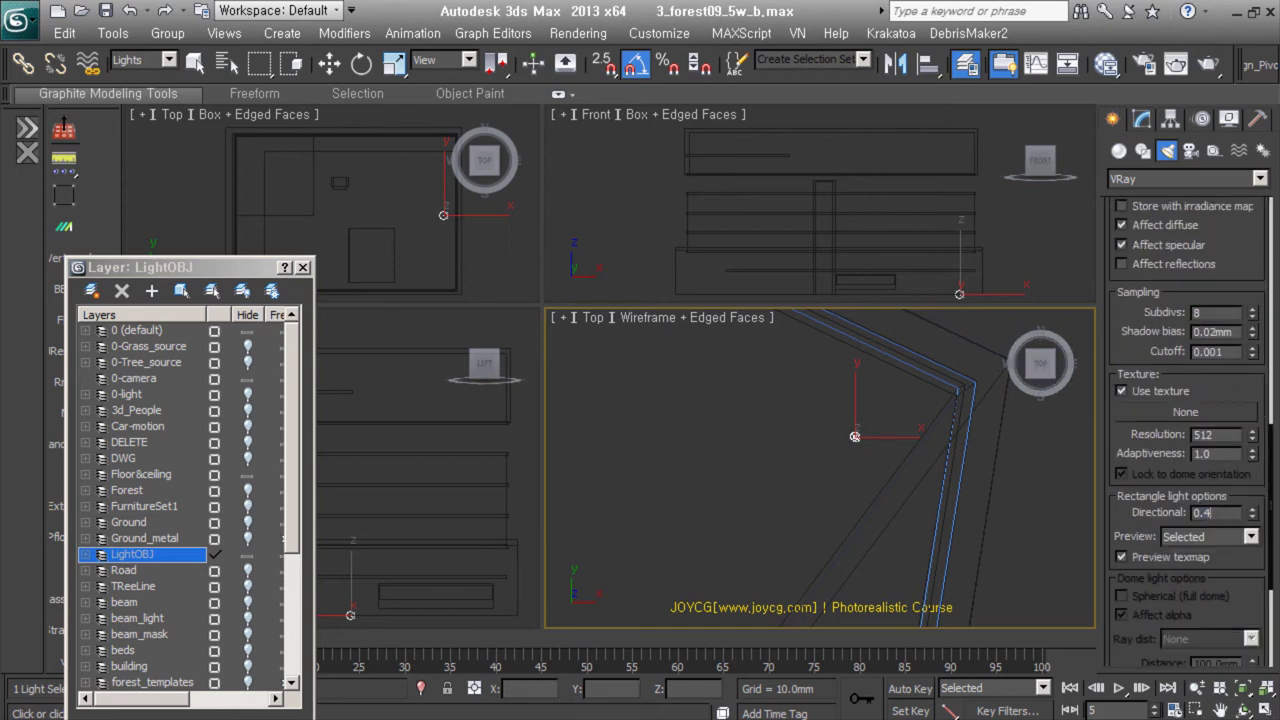
key(w)
scroll(972, 430, down, 5)
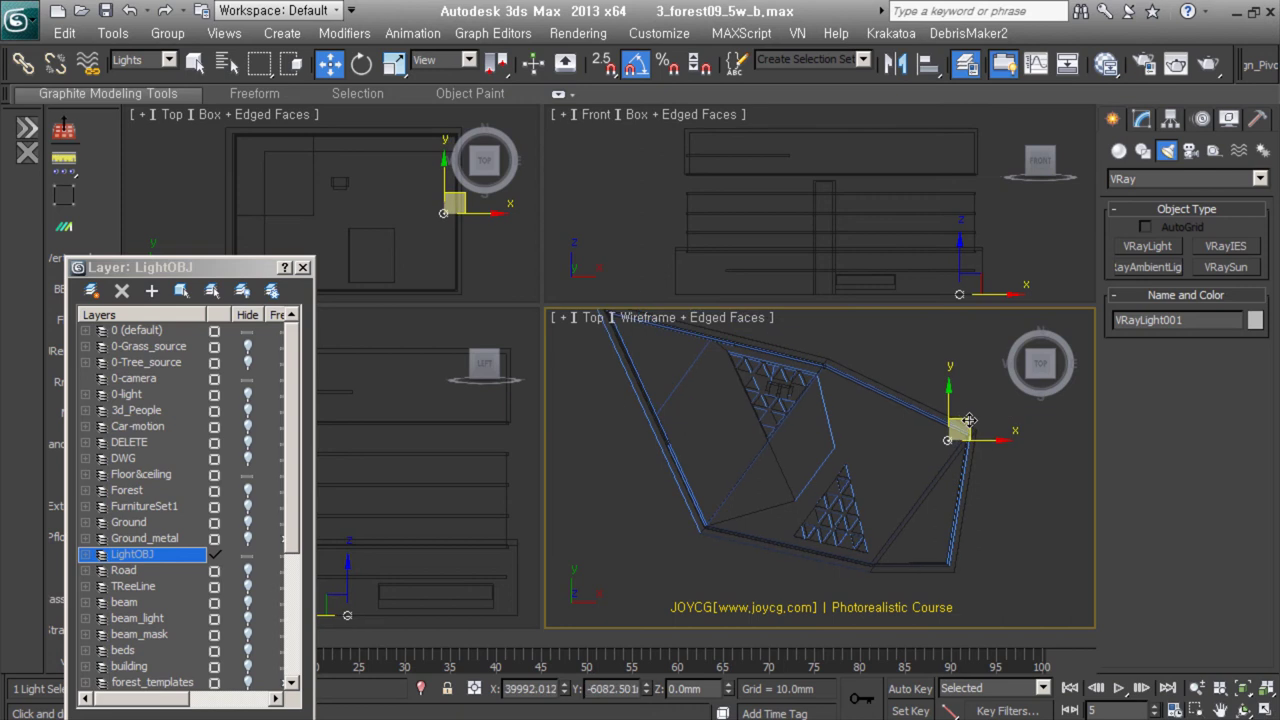
middle_drag(947, 458, 909, 366)
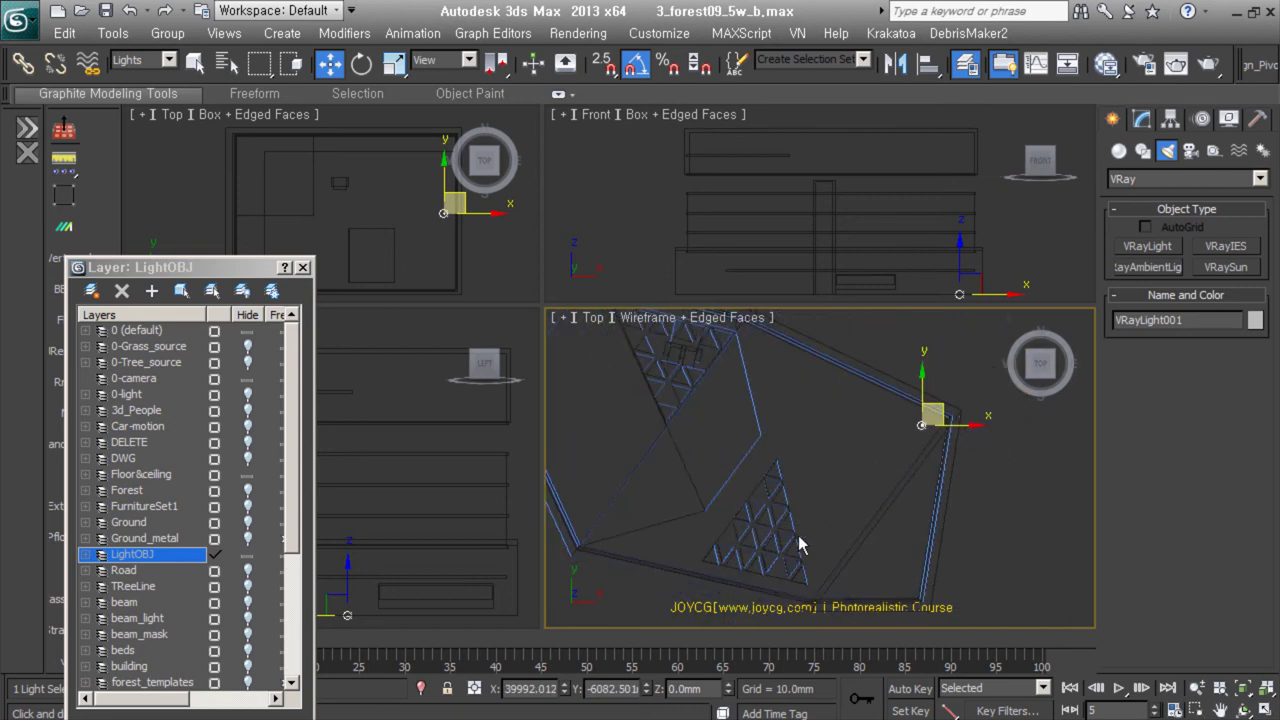
scroll(947, 455, up, 2)
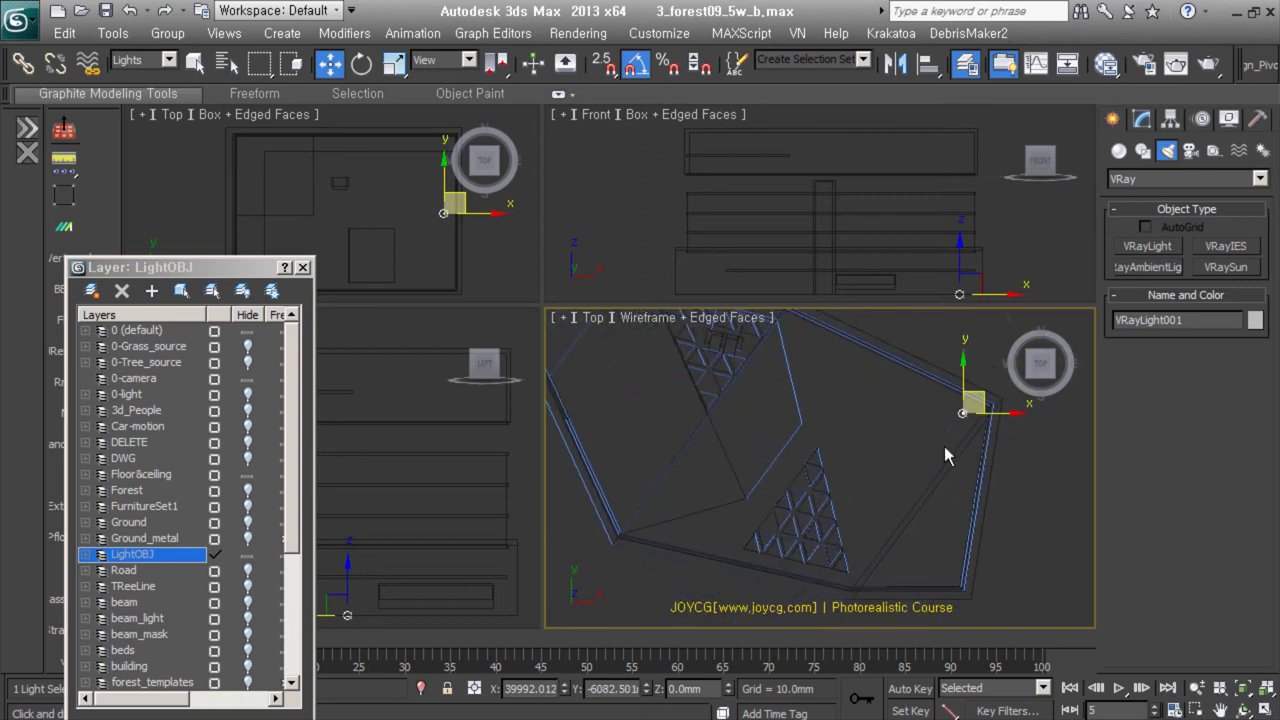
click(1142, 150)
Draw several parallel diagonal line splines across the tower floor in the Top view
click(1148, 262)
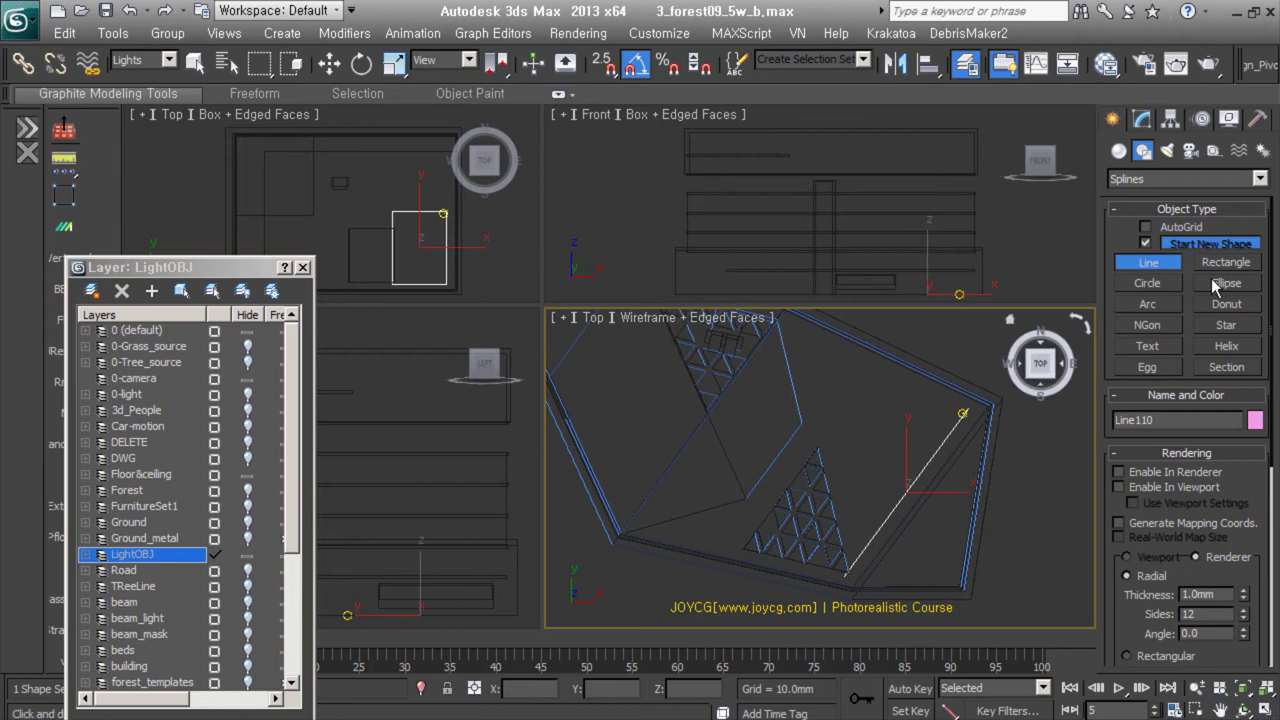
click(903, 384)
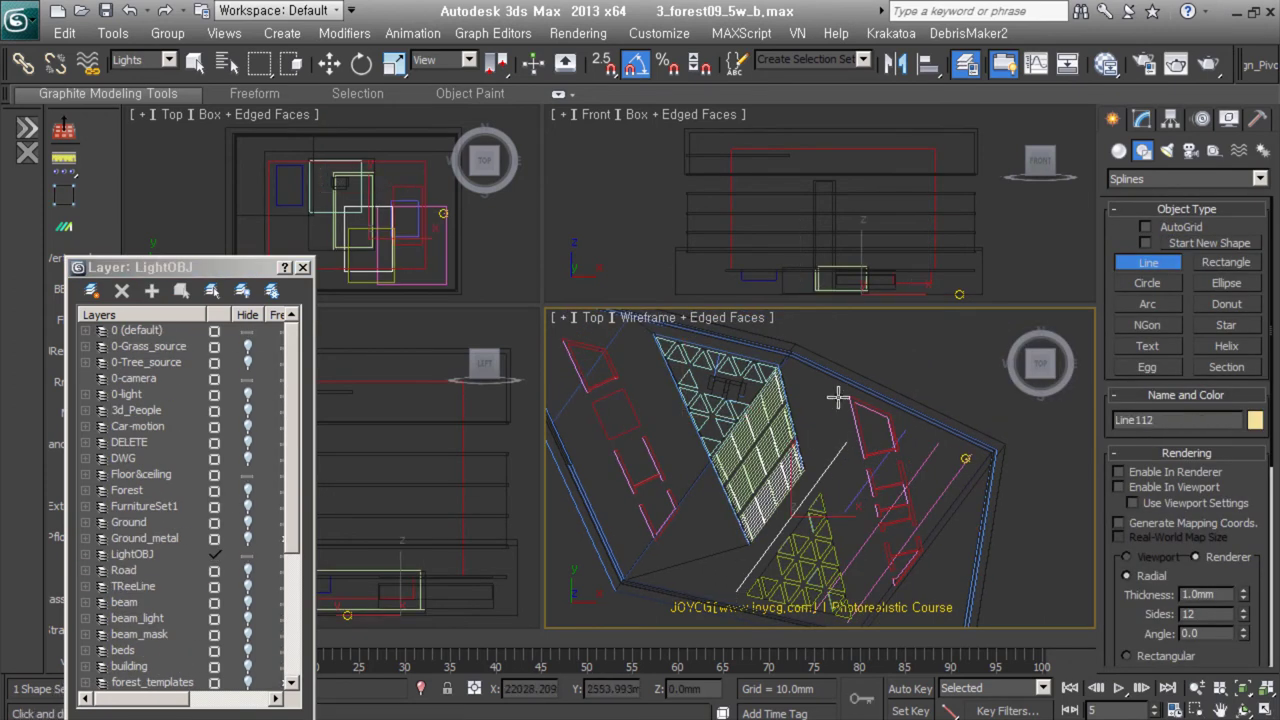
click(738, 537)
click(703, 497)
right_click(703, 497)
click(634, 560)
click(686, 429)
right_click(670, 405)
right_click(600, 445)
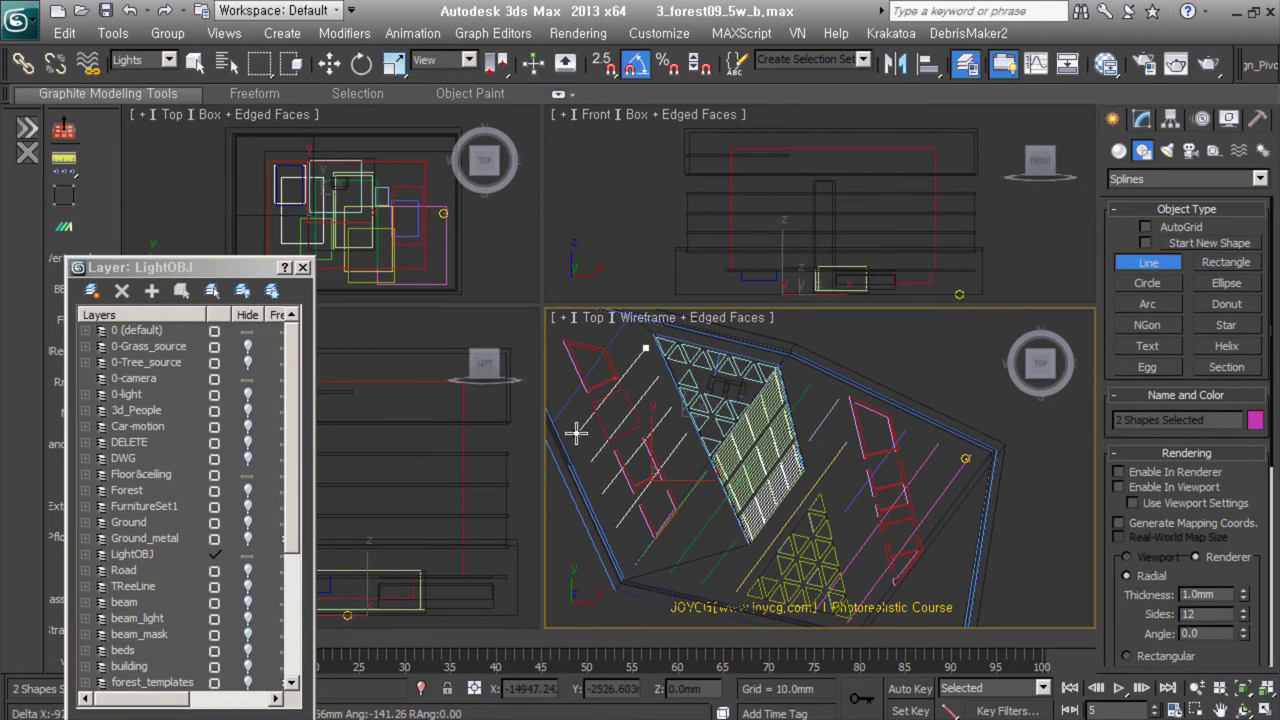
key(w)
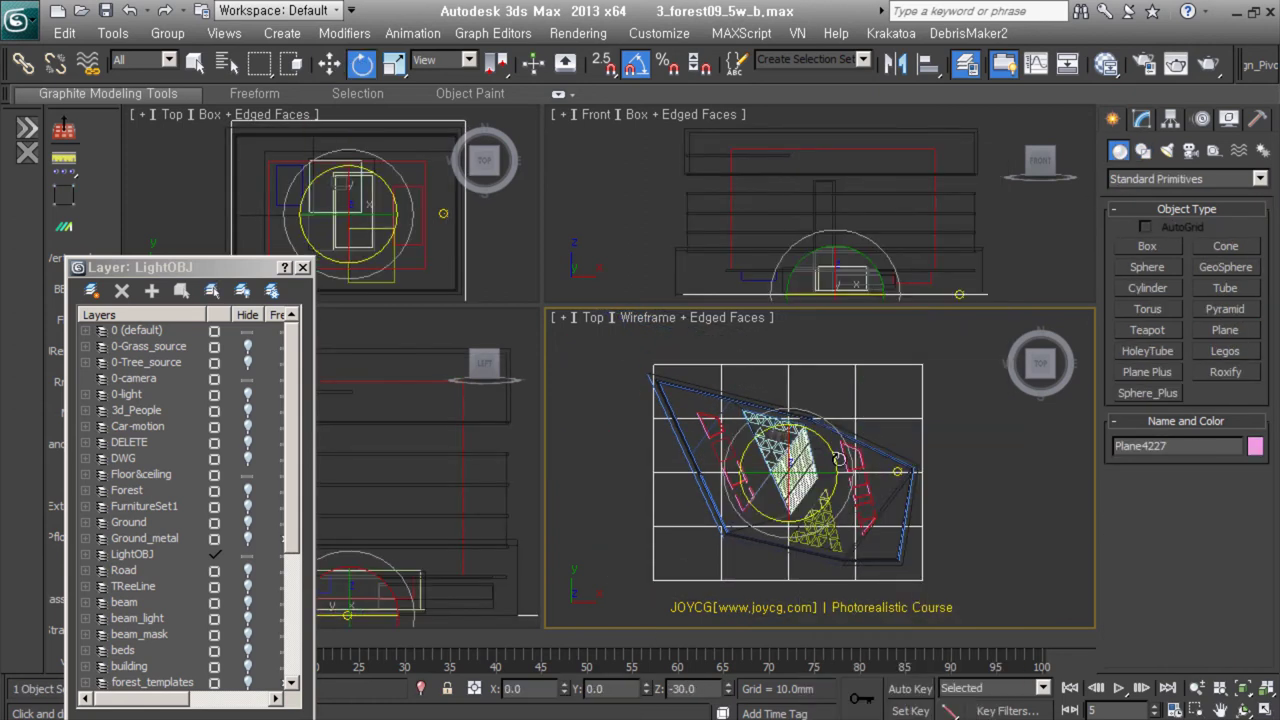
Set the plane to length 48164.05 with 15 width segments and QuickSlice it with Split
drag(1247, 374, 1138, 472)
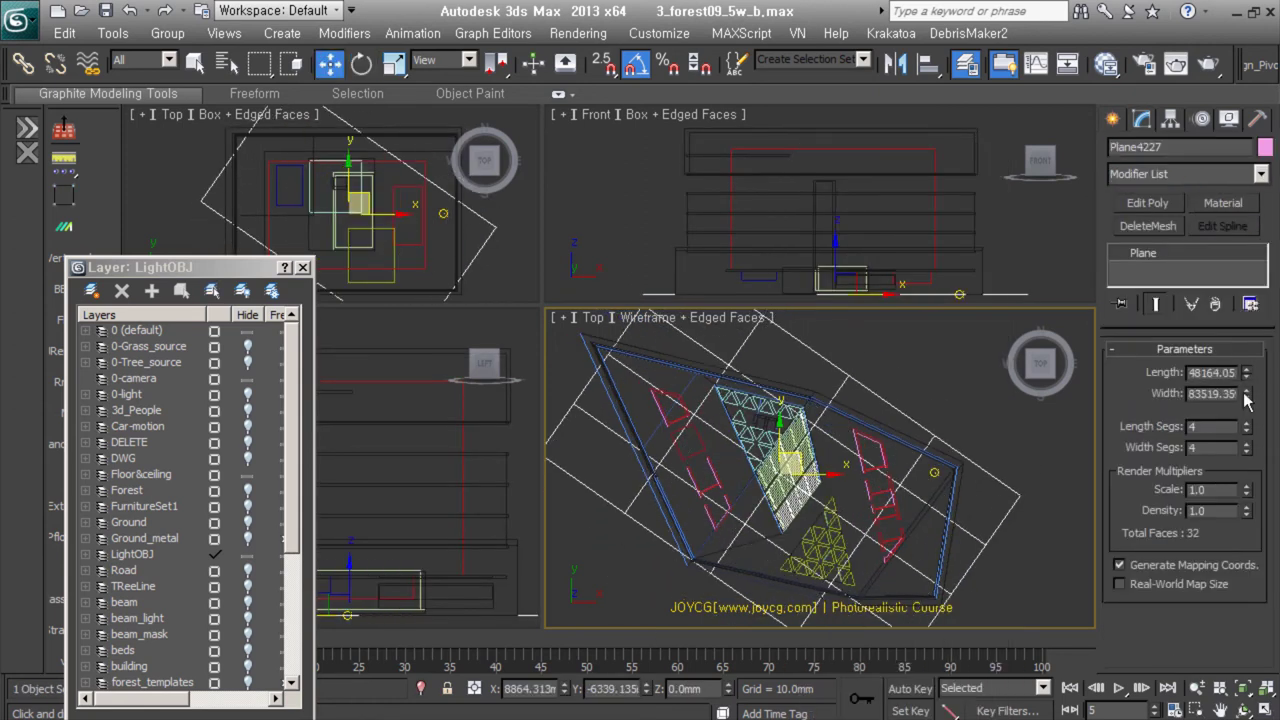
drag(1247, 447, 1255, 453)
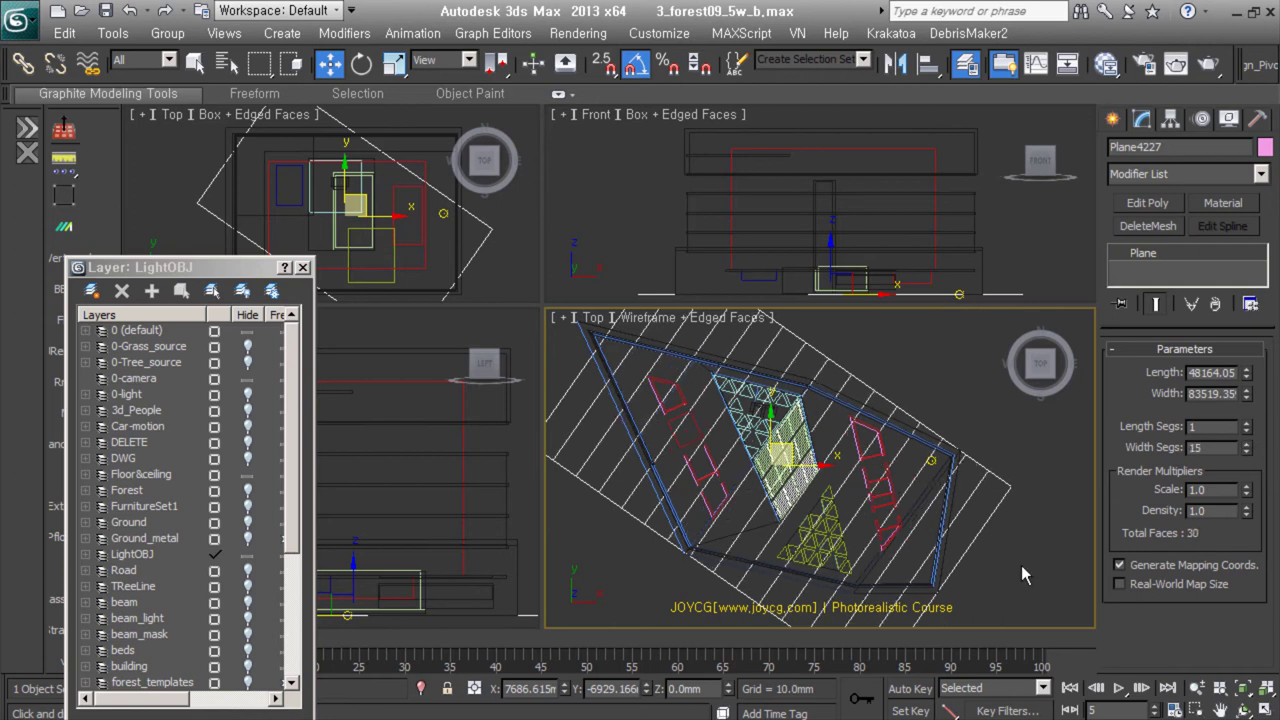
scroll(1180, 594, down, 5)
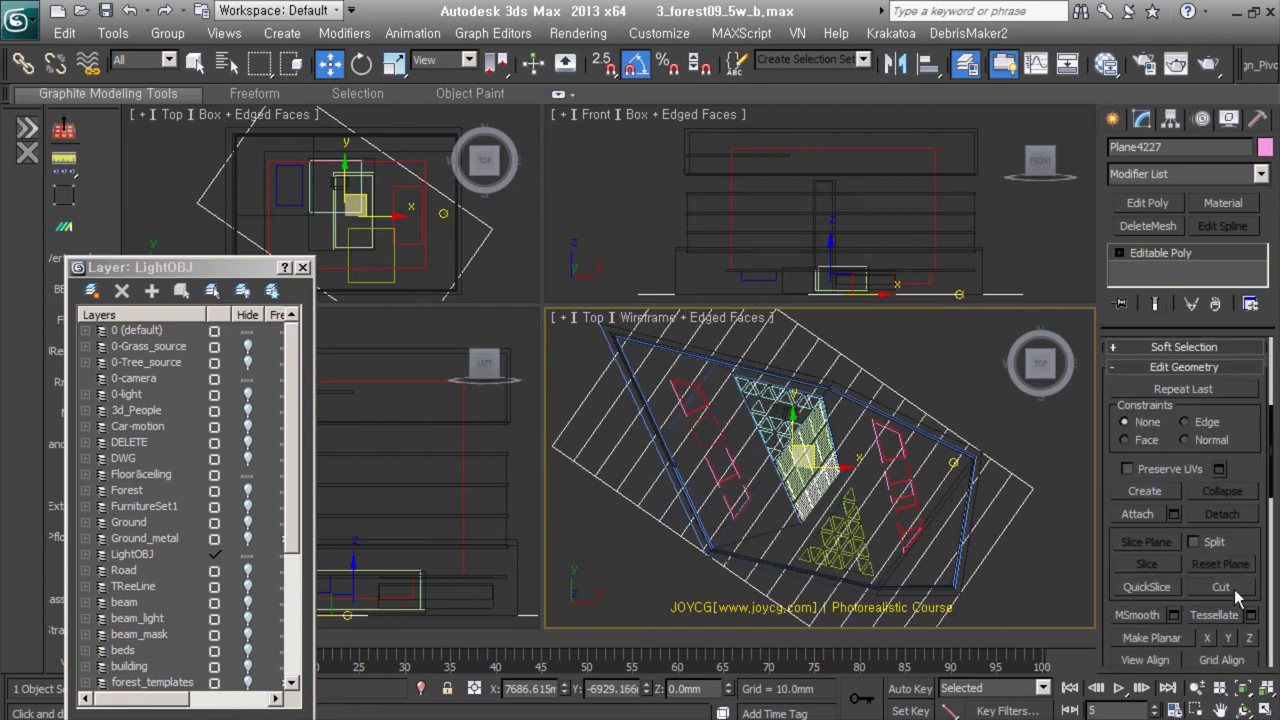
scroll(1104, 609, down, 2)
click(1146, 481)
click(1193, 481)
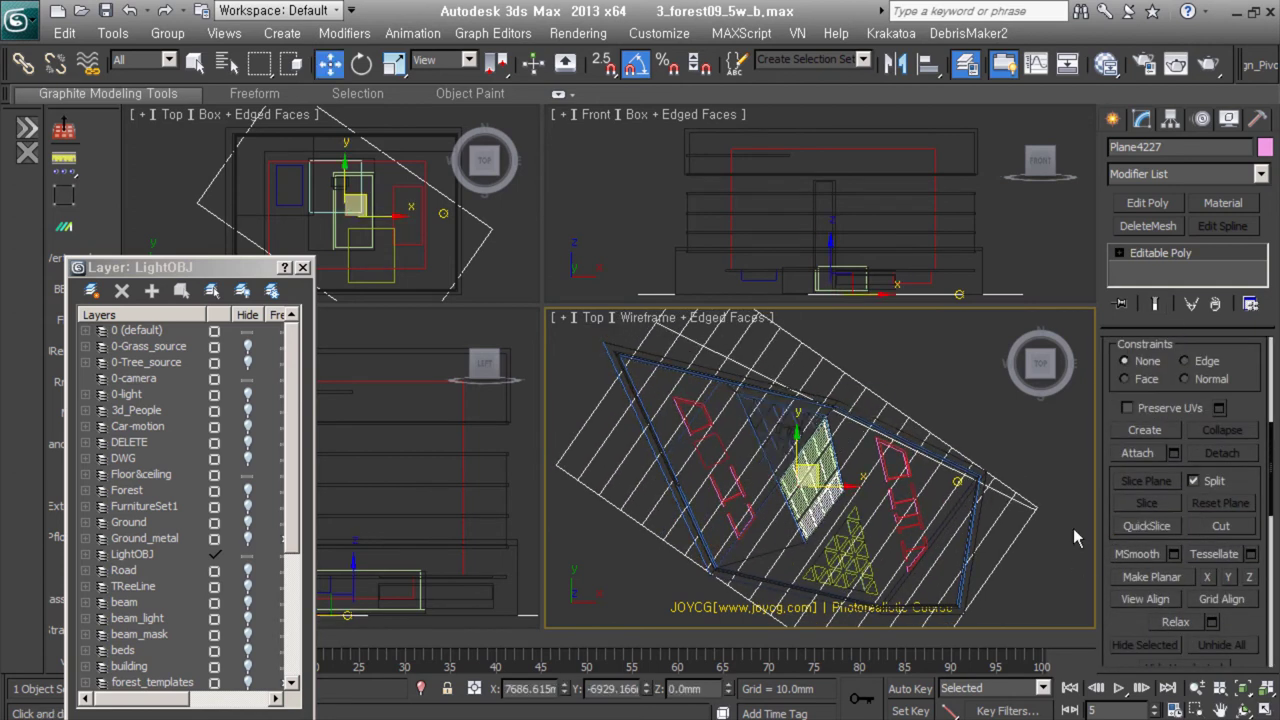
middle_drag(977, 468, 935, 398)
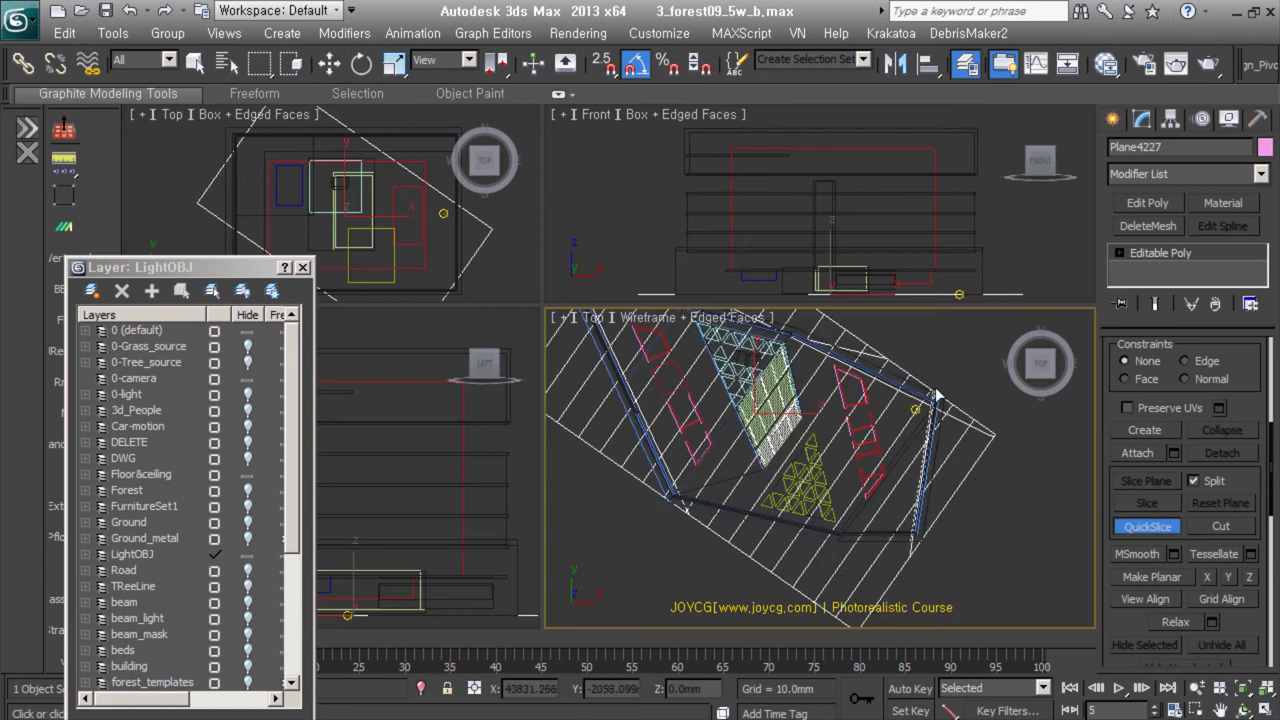
right_click(676, 494)
click(1119, 253)
Turn the 15 strip edges into Shape040 and enter its vertex level for refining
click(1159, 333)
click(1152, 285)
scroll(1180, 560, down, 5)
click(1200, 494)
click(594, 396)
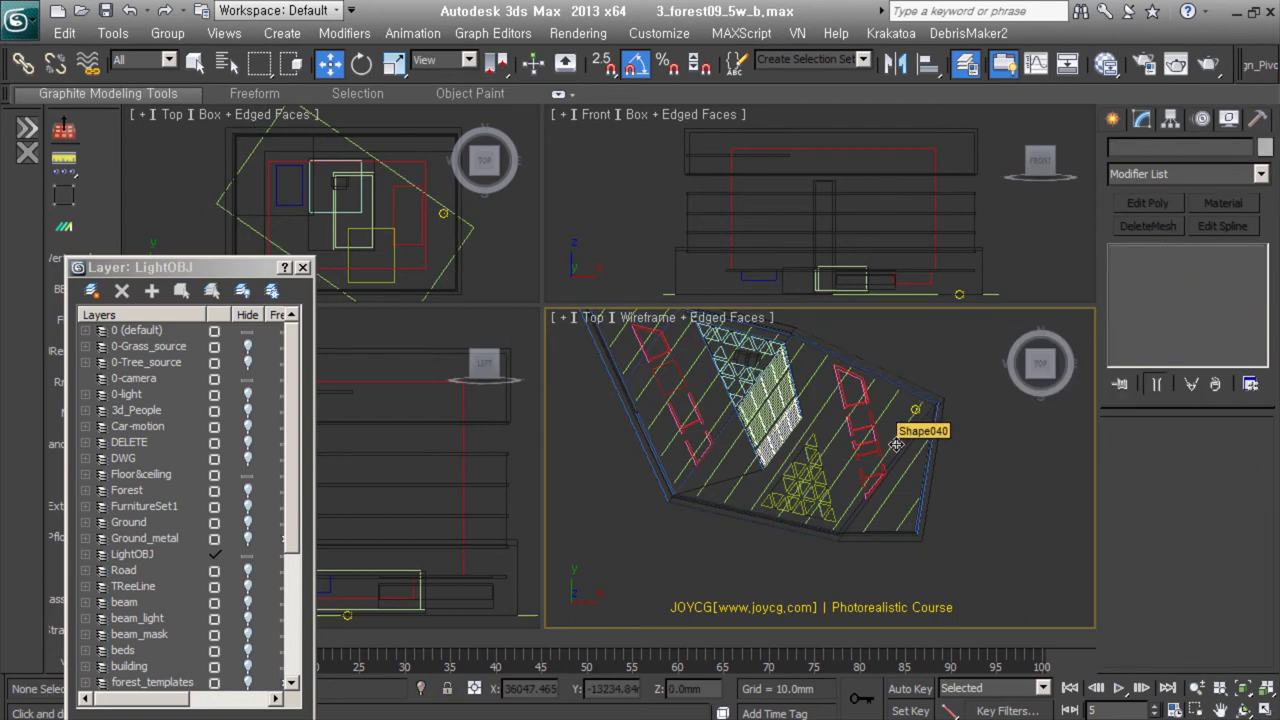
key(1)
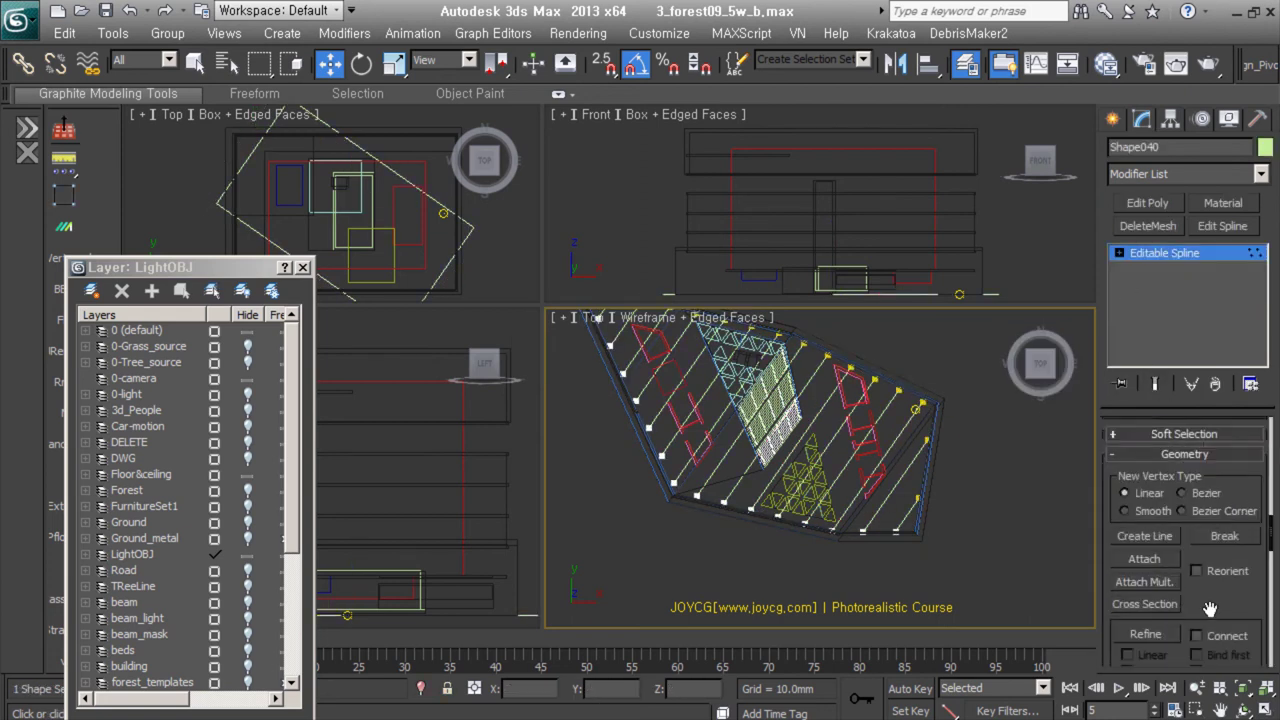
scroll(838, 416, up, 2)
scroll(864, 514, up, 1)
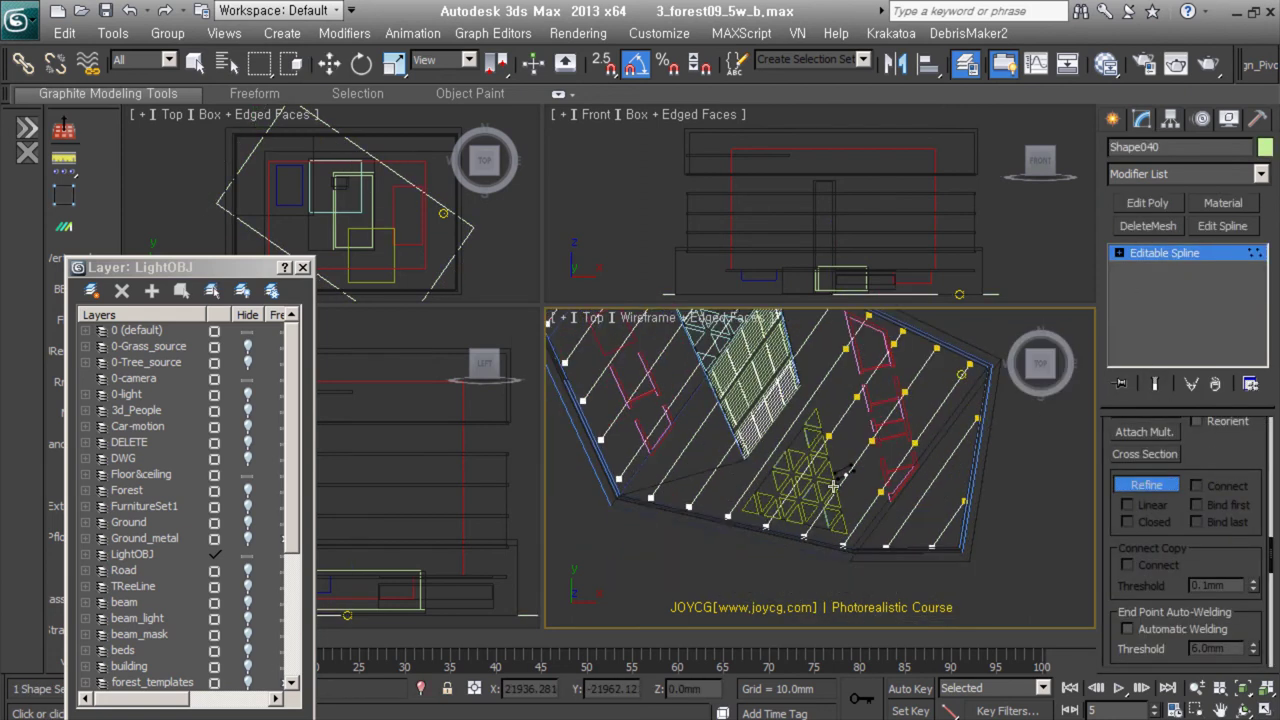
scroll(800, 500, up, 1)
scroll(740, 485, up, 1)
scroll(690, 470, up, 1)
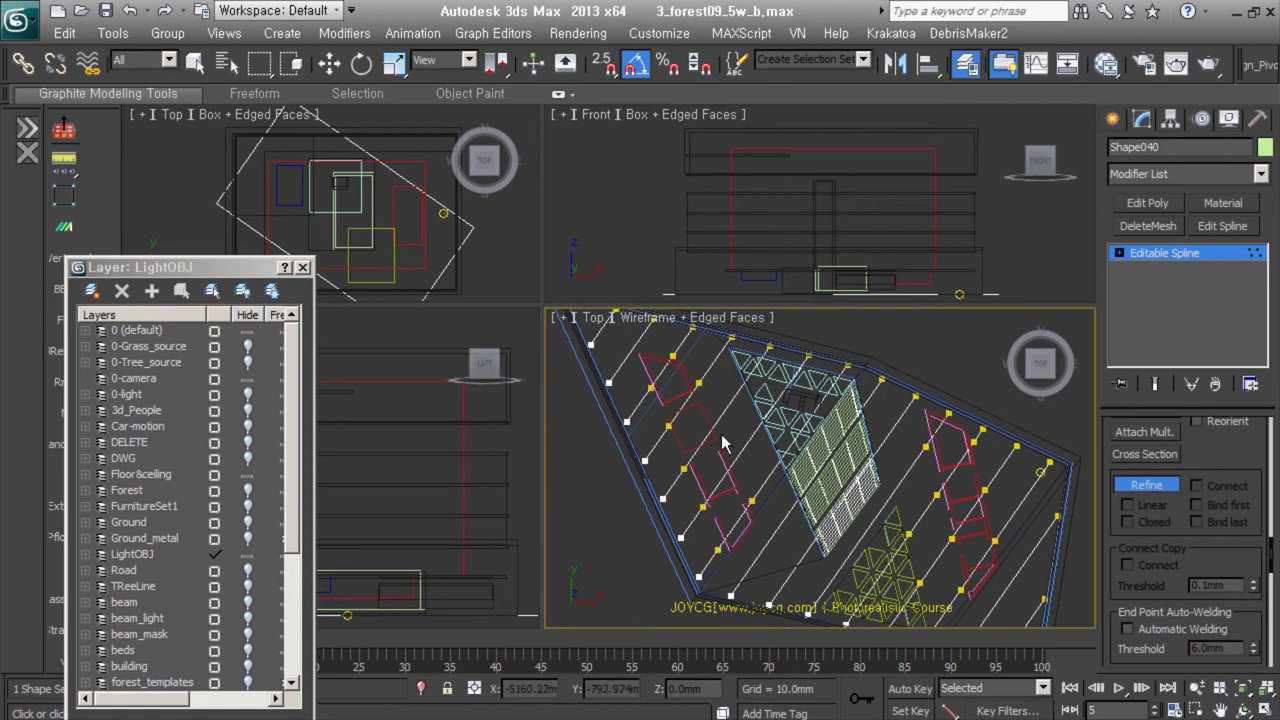
Select VRayLight001 and open the Spacing Tool to set the number of light copies
key(2)
scroll(943, 442, down, 1)
scroll(943, 442, down, 1)
scroll(943, 442, down, 1)
click(966, 413)
click(302, 267)
key(shift+i)
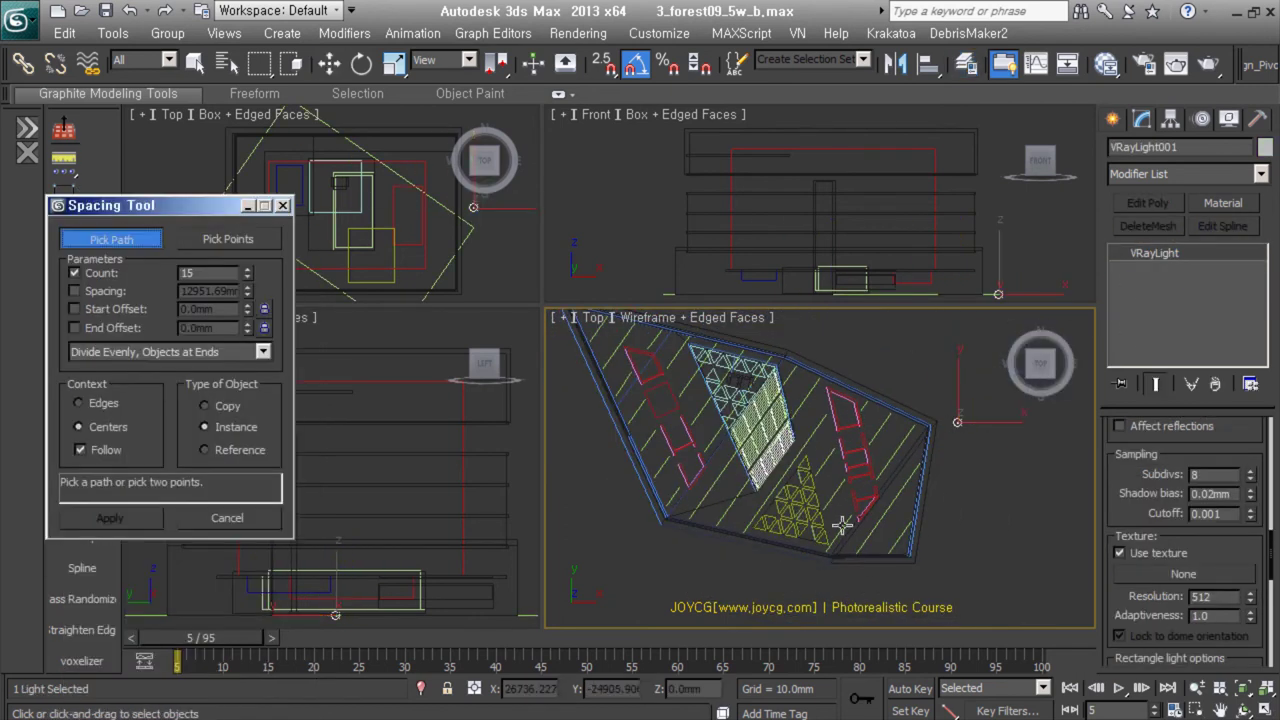
double_click(205, 272)
text(60)
key(Return)
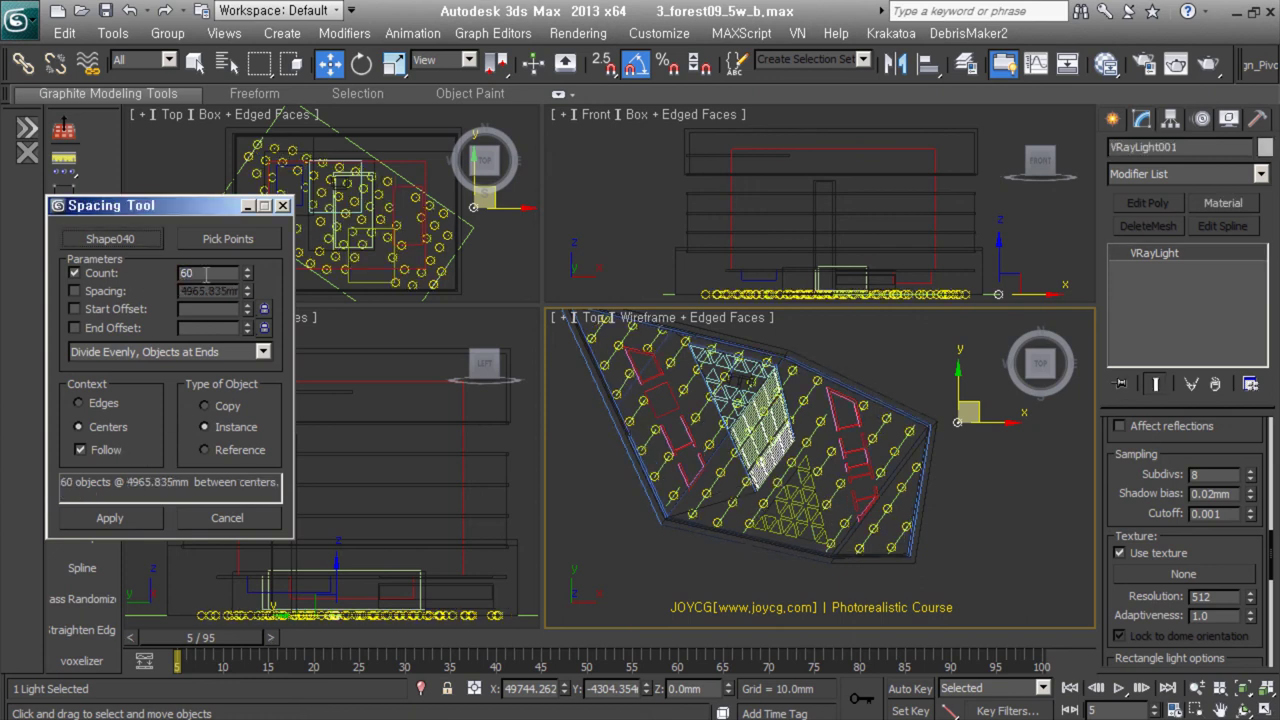
Apply 80 instanced light copies along Shape040 and delete the stray ones at the floor's bottom
text(100)
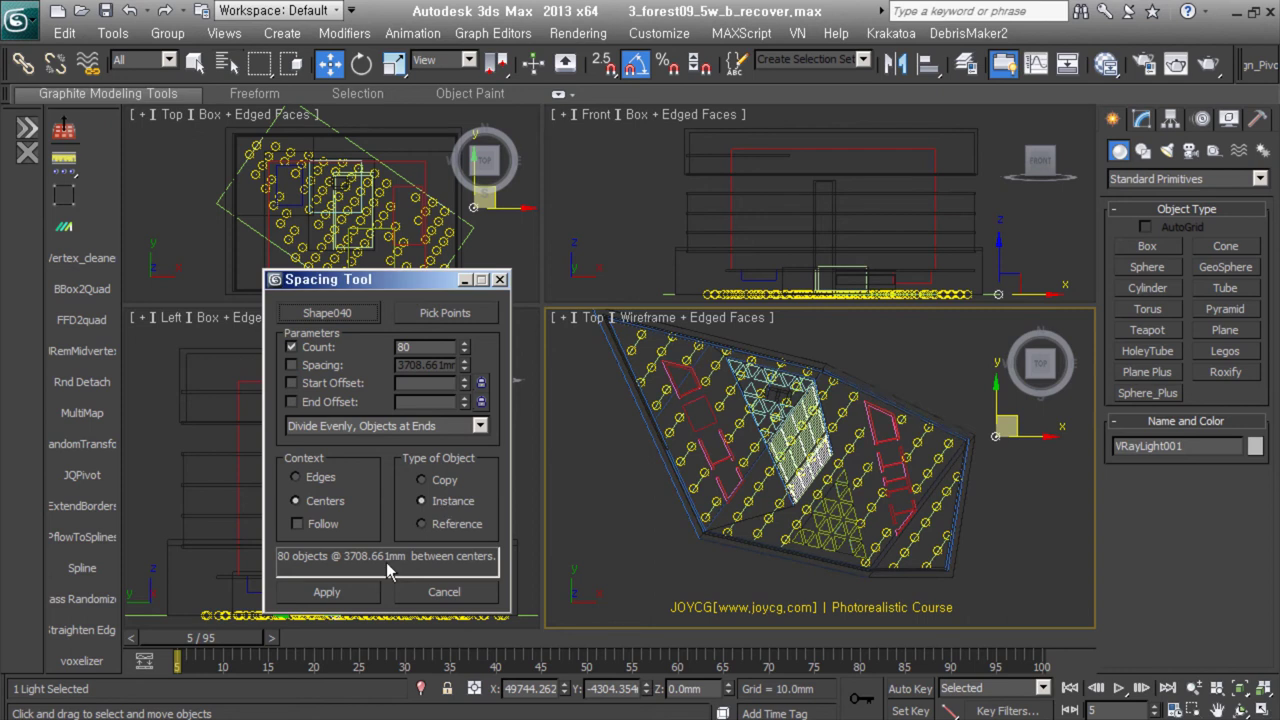
click(326, 591)
scroll(880, 564, up, 2)
scroll(930, 560, up, 1)
drag(886, 580, 980, 540)
key(Delete)
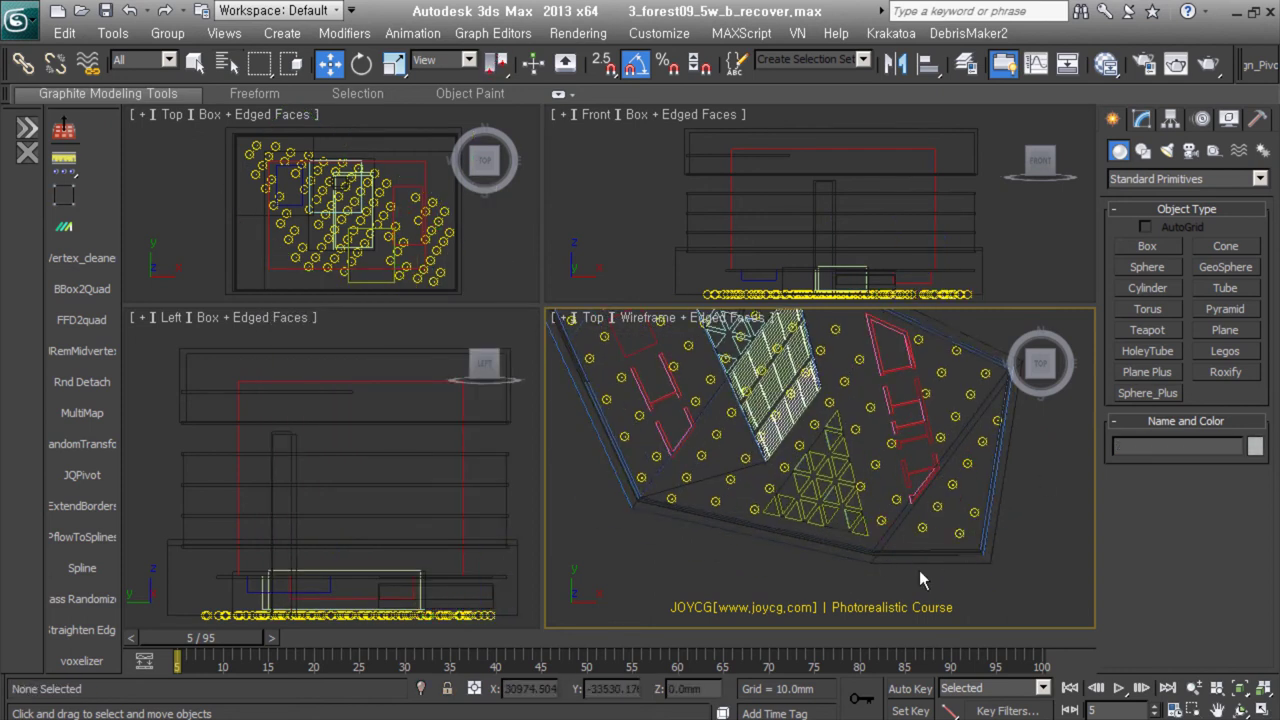
Limit the selection filter to Lights and group the right-side lights
click(975, 545)
scroll(660, 386, up, 3)
scroll(660, 388, up, 2)
click(145, 59)
click(127, 119)
scroll(700, 450, down, 5)
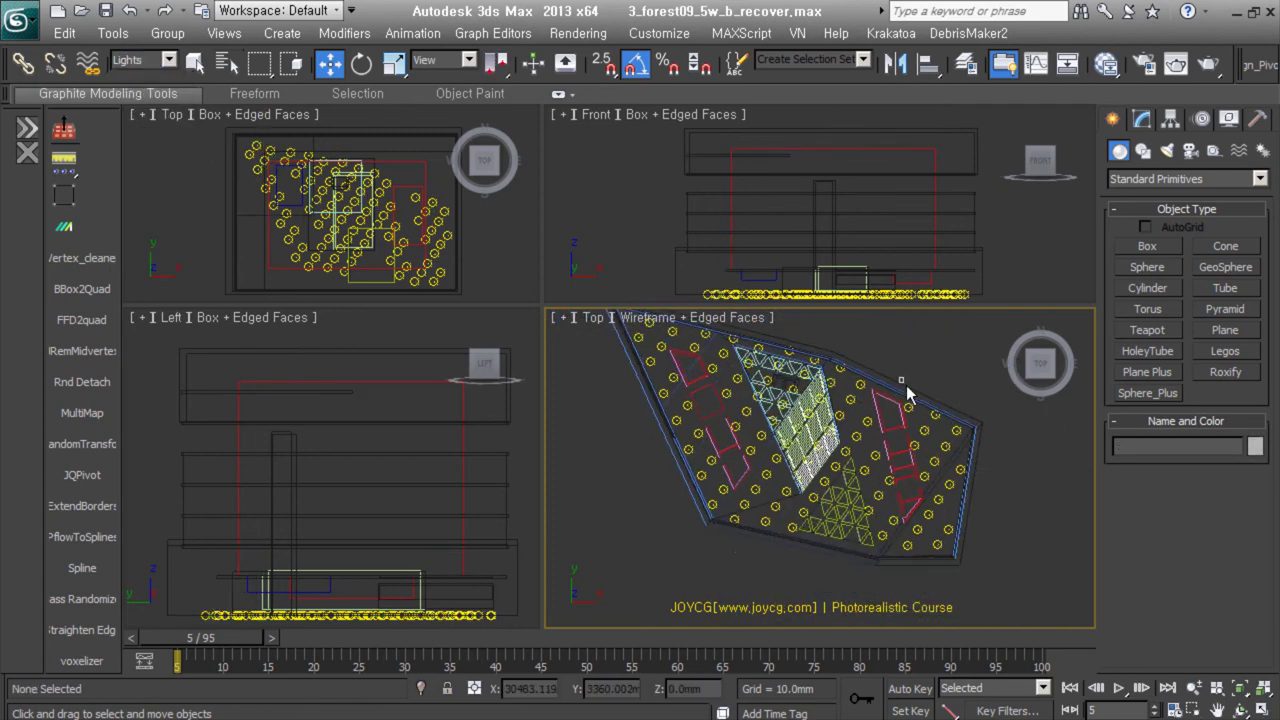
drag(903, 378, 975, 555)
key(ctrl+g)
click(647, 404)
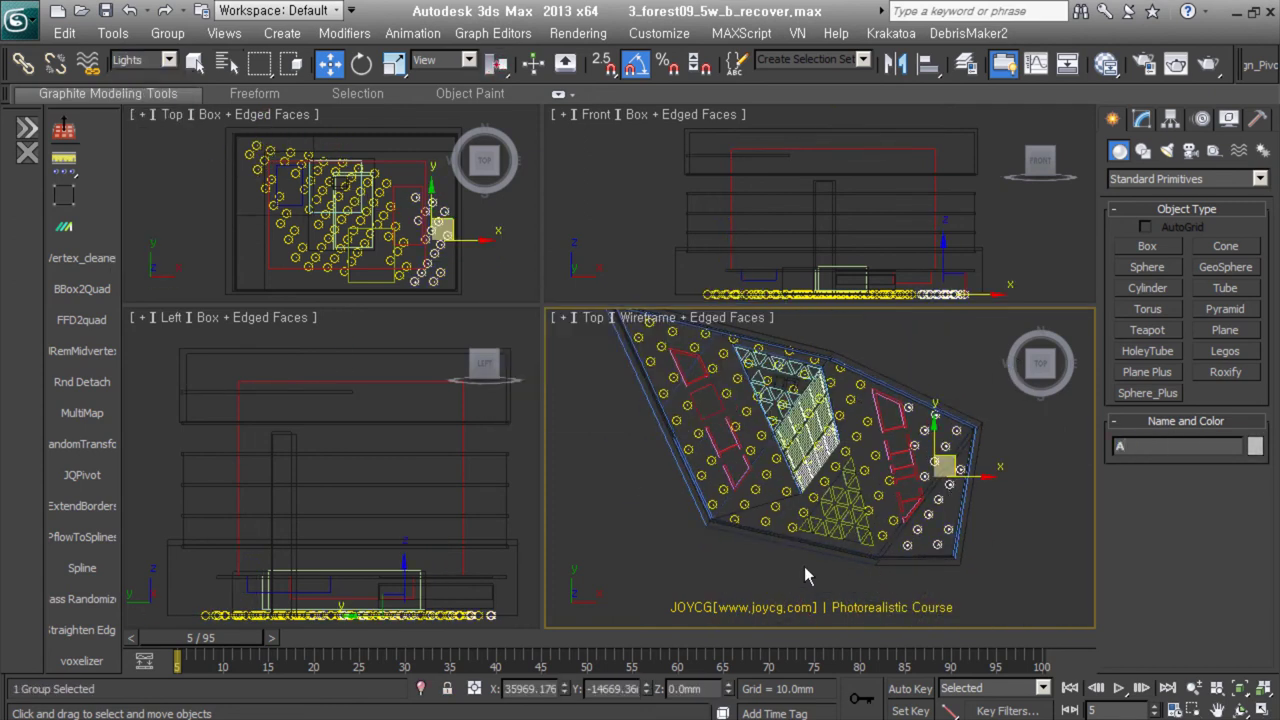
Select the middle and left bands of lights and group them as C
drag(938, 517, 872, 493)
middle_drag(617, 316, 637, 358)
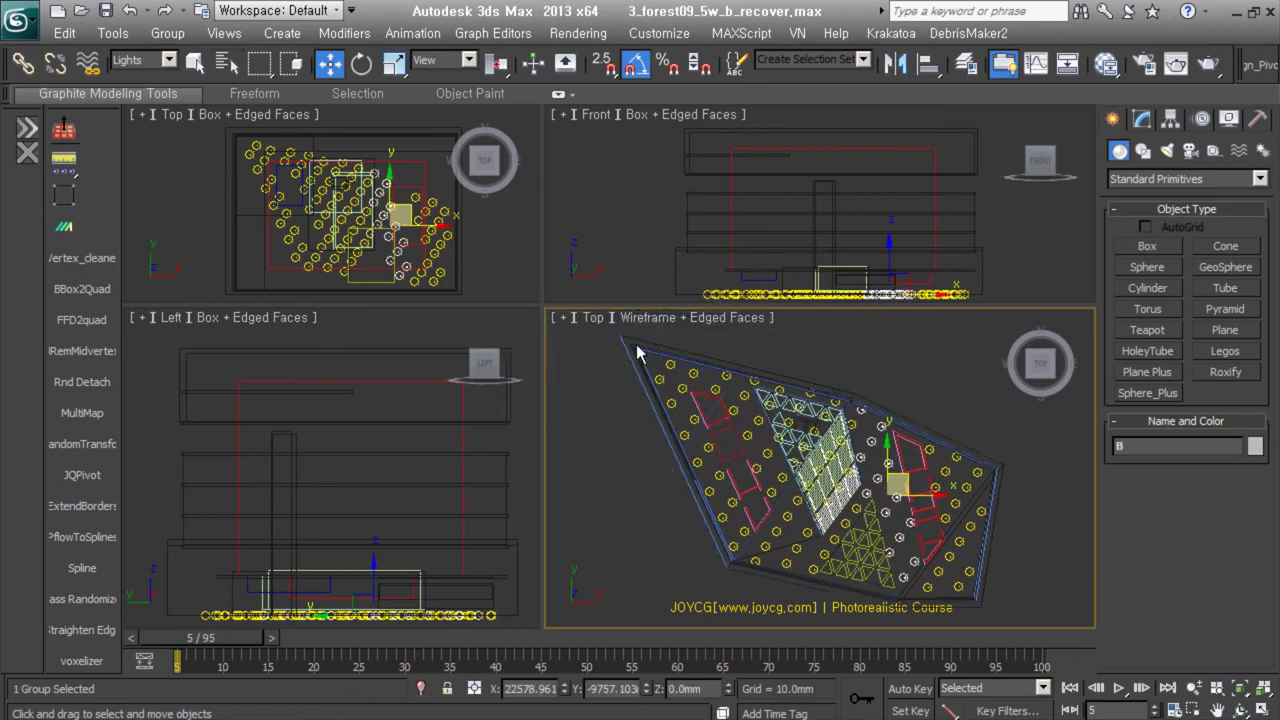
drag(637, 358, 745, 580)
key(ctrl+g)
text(C)
key(Return)
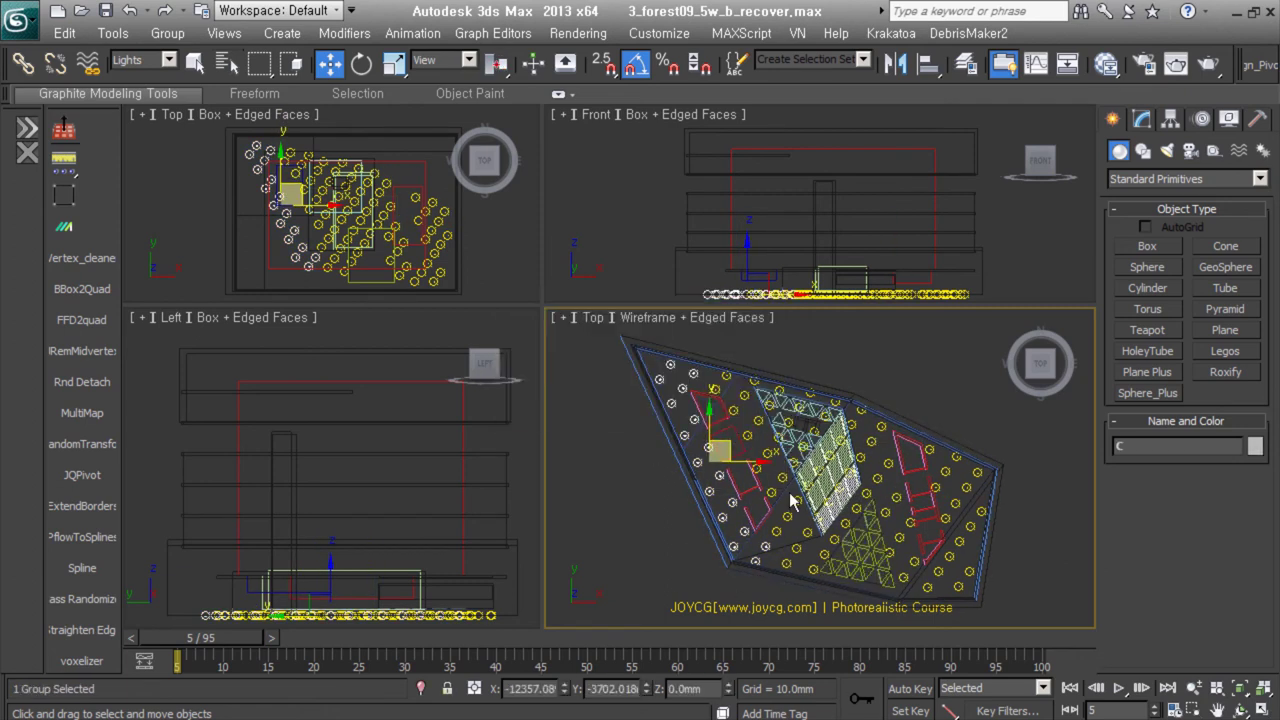
Select the 18 centre-right lights, cancel grouping, and pick light group E
drag(775, 385, 875, 525)
key(ctrl+g)
key(Escape)
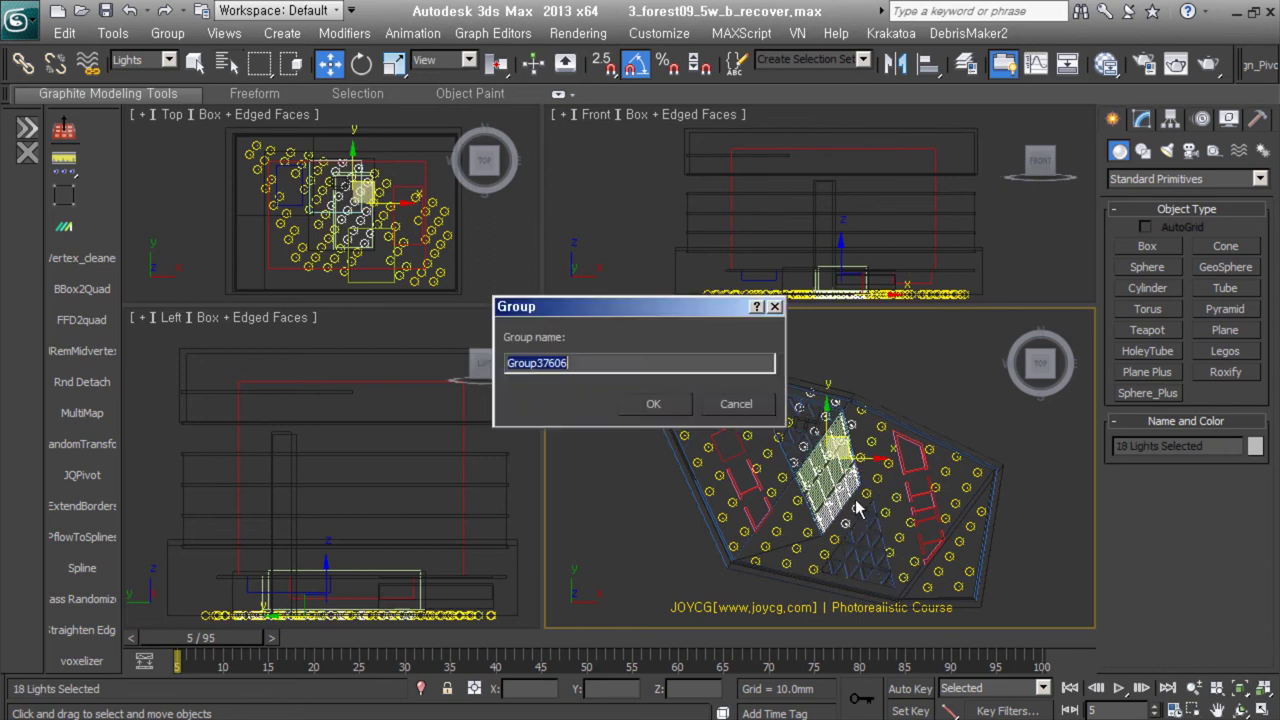
click(1142, 119)
Select all six light groups and Shift-copy them upward a floor in the front view
alt+middle_drag(800, 450, 840, 430)
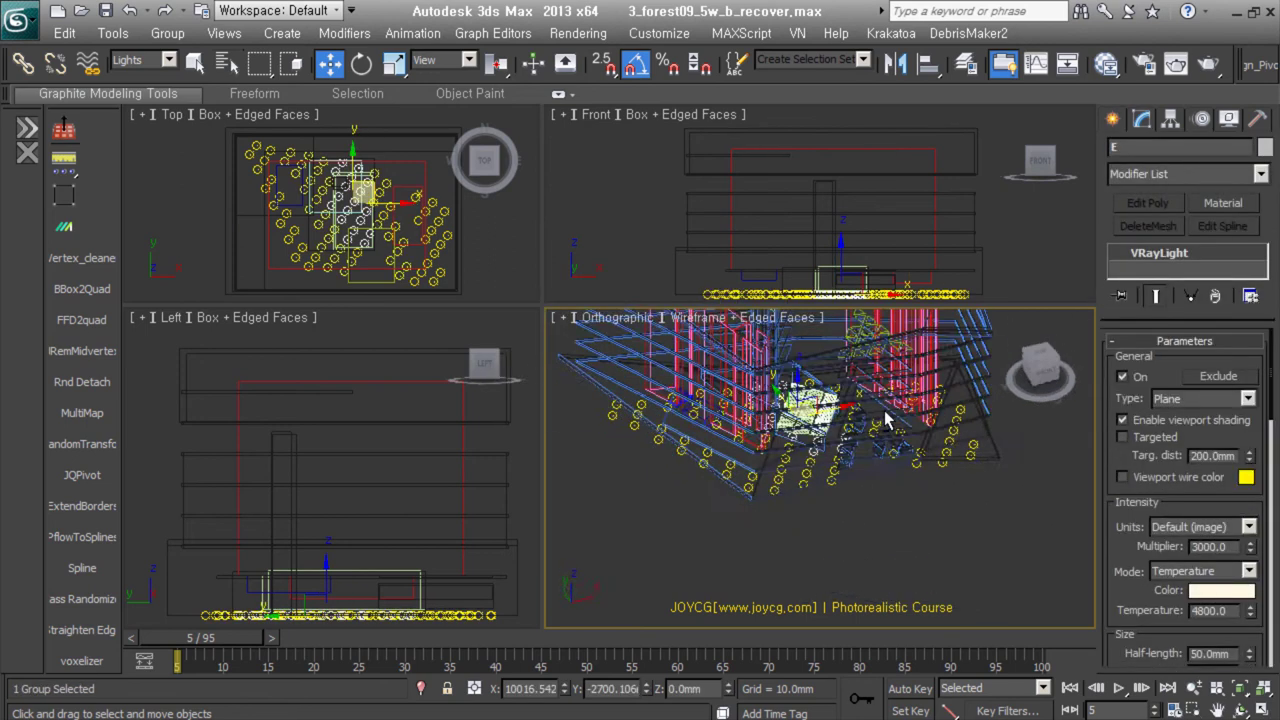
key(ctrl+a)
drag(832, 470, 832, 421)
key(f)
key(z)
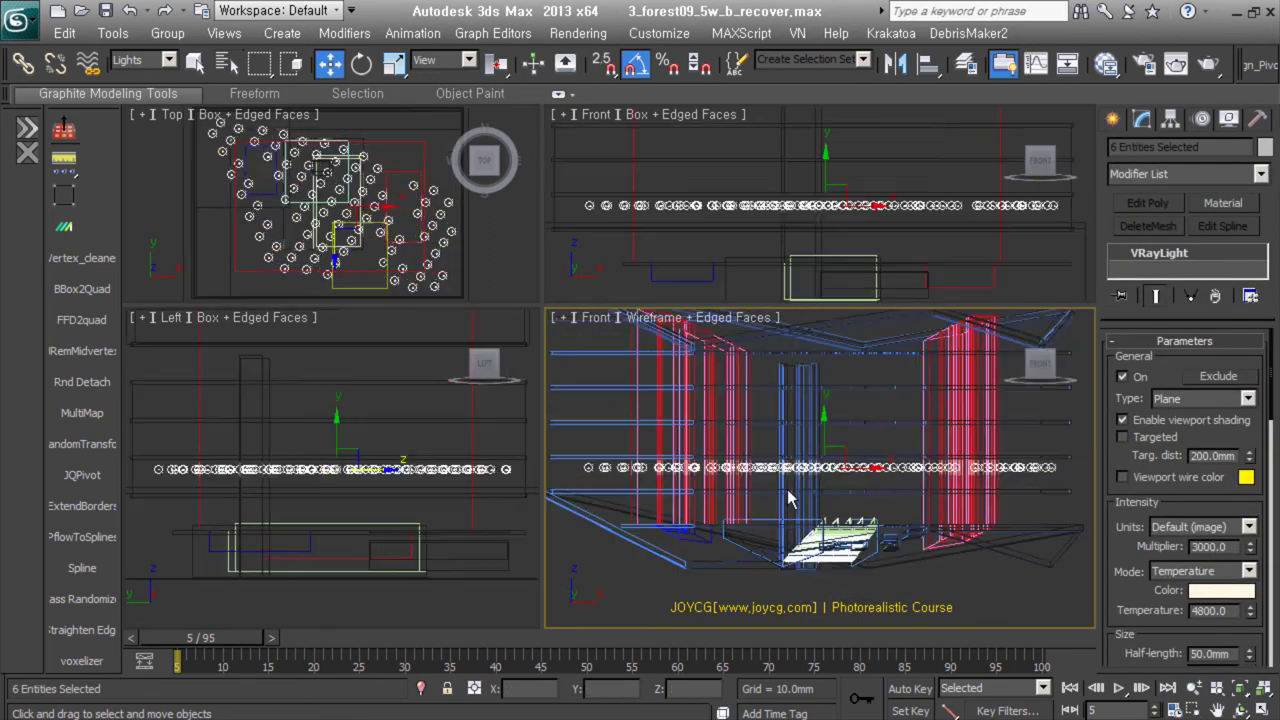
alt+middle_drag(866, 431, 876, 490)
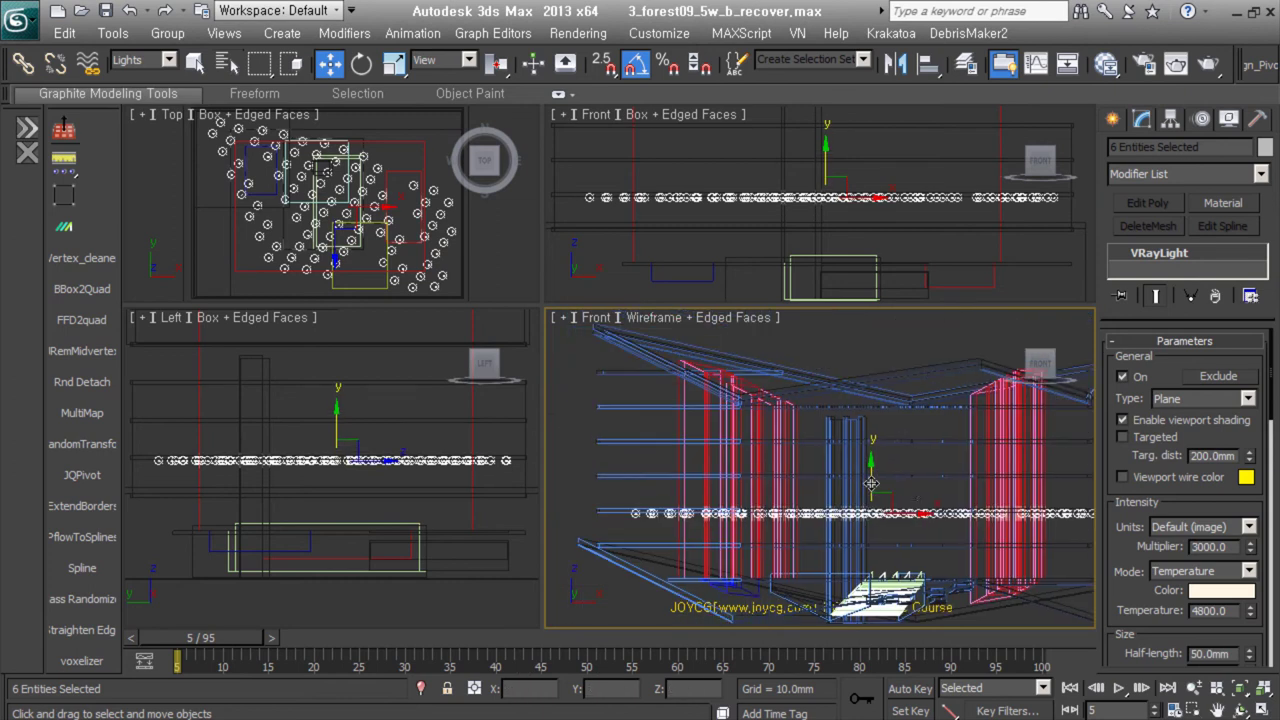
shift+drag(876, 492, 876, 461)
click(641, 453)
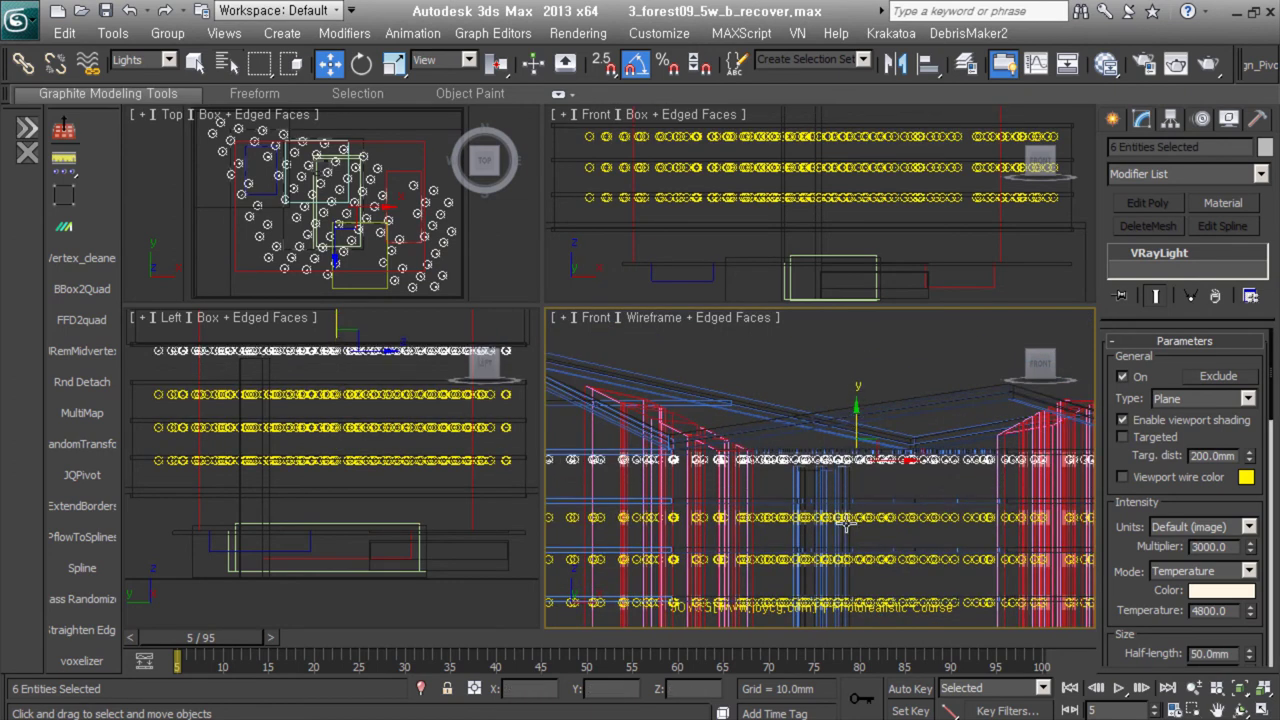
key(f)
Make the copied light groups unique and switch the selected light On
click(894, 534)
mouse_move(894, 534)
alt+middle_down()
mouse_move(925, 539)
mouse_move(968, 440)
alt+middle_up()
click(730, 430)
click(812, 432)
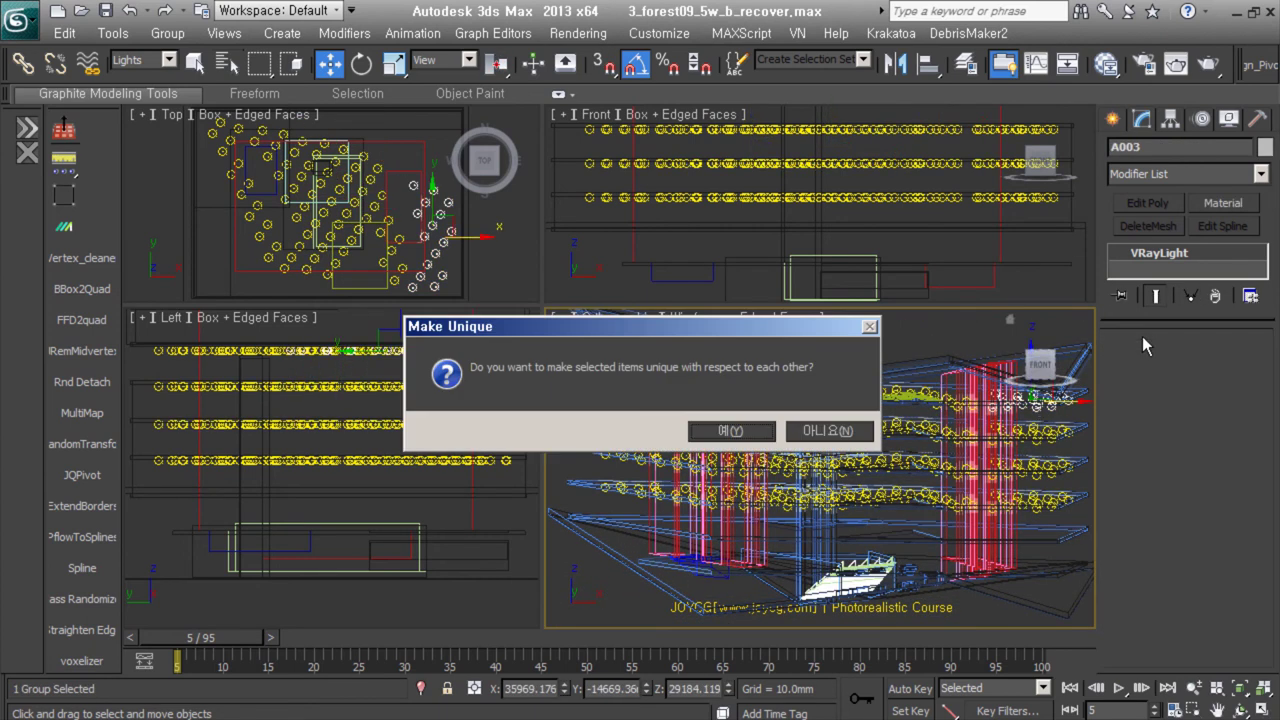
click(795, 438)
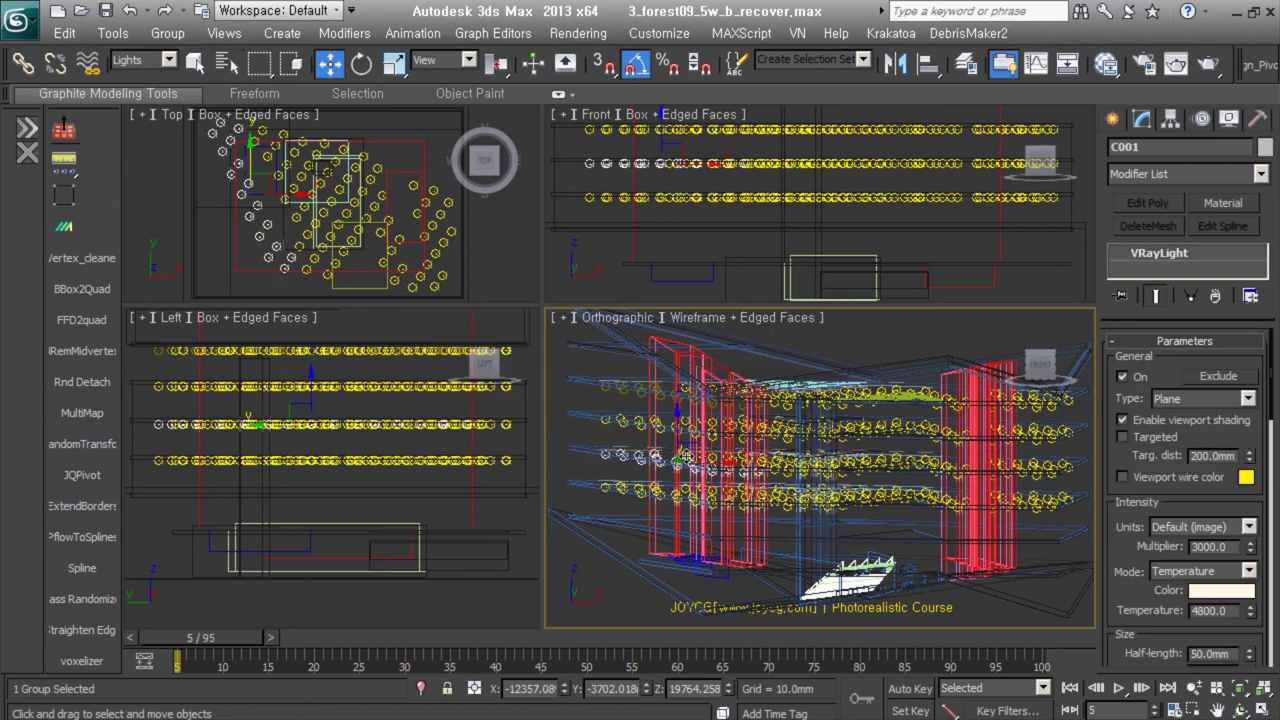
click(1122, 376)
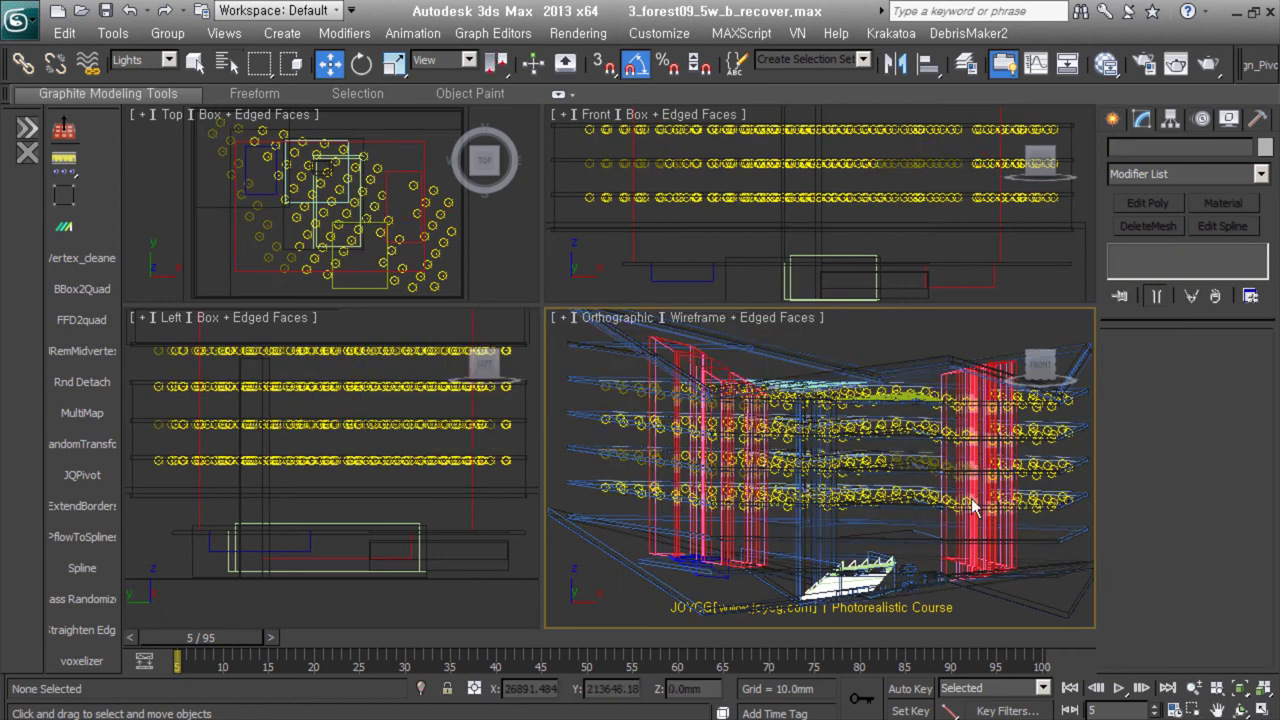
alt+middle_drag(900, 450, 782, 430)
Switch light A from temperature to Color mode and give it a pale tan colour
click(782, 430)
scroll(1181, 530, down, 3)
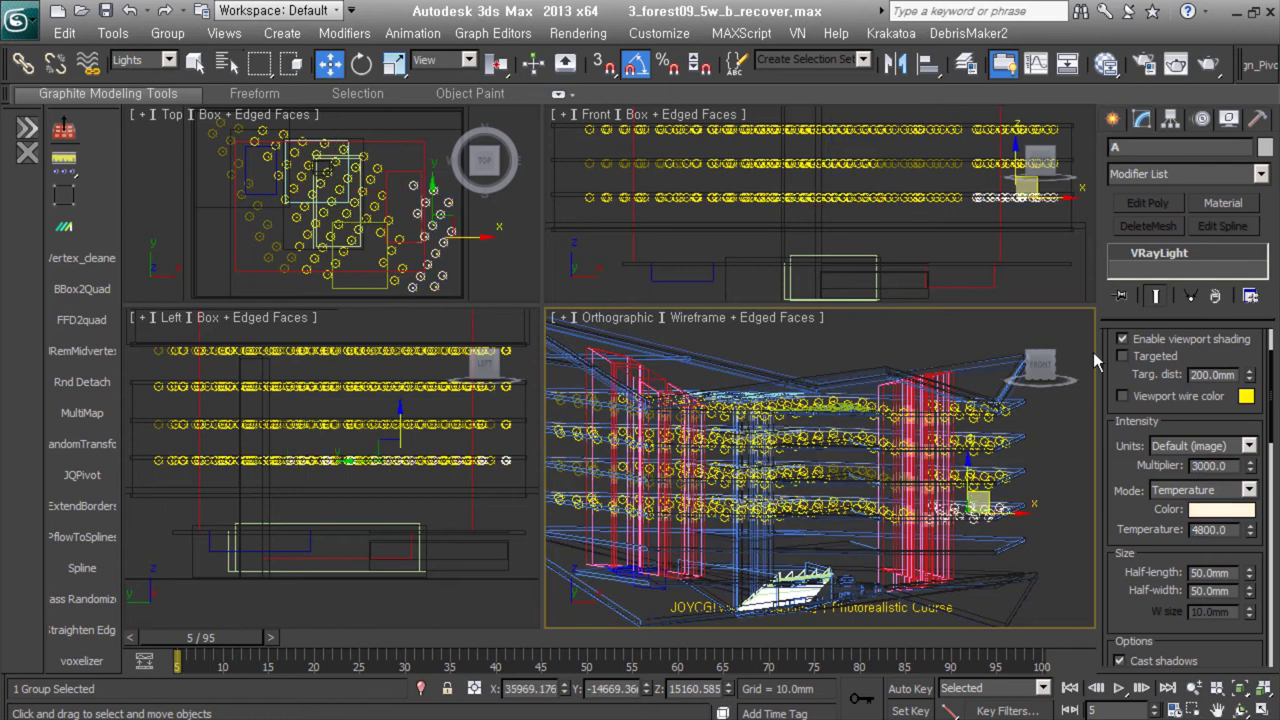
click(1221, 482)
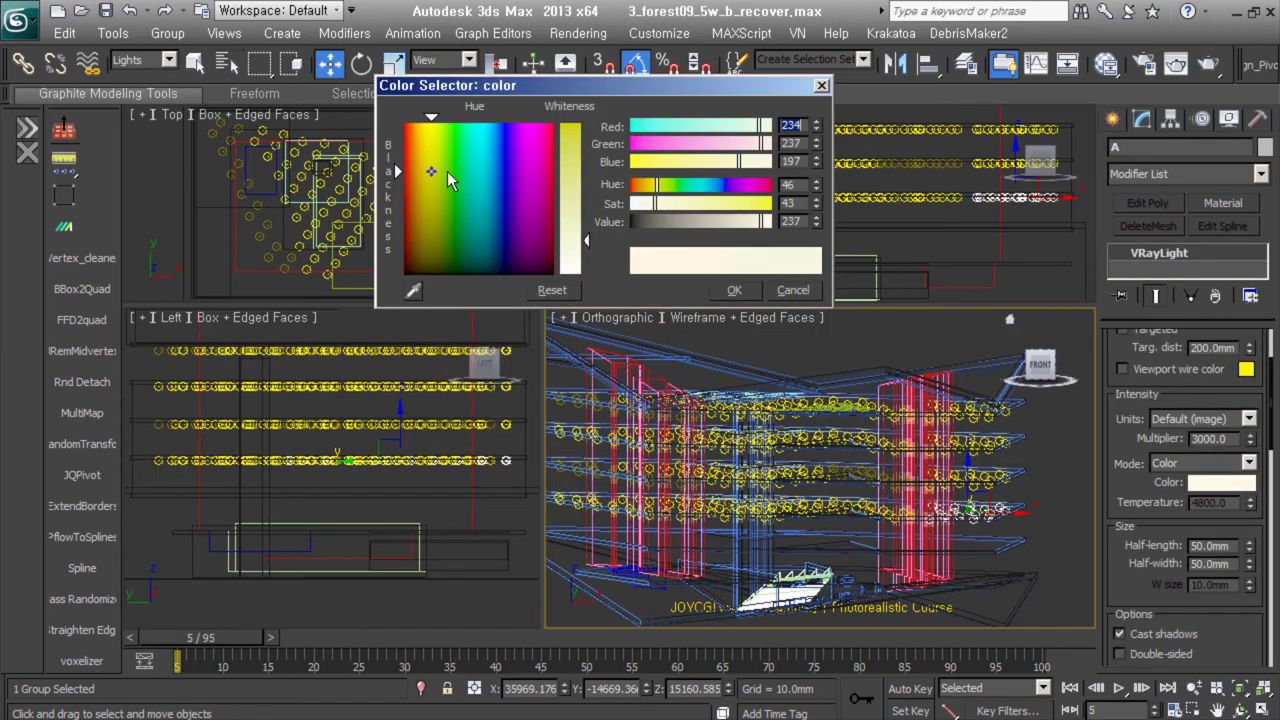
drag(762, 143, 729, 142)
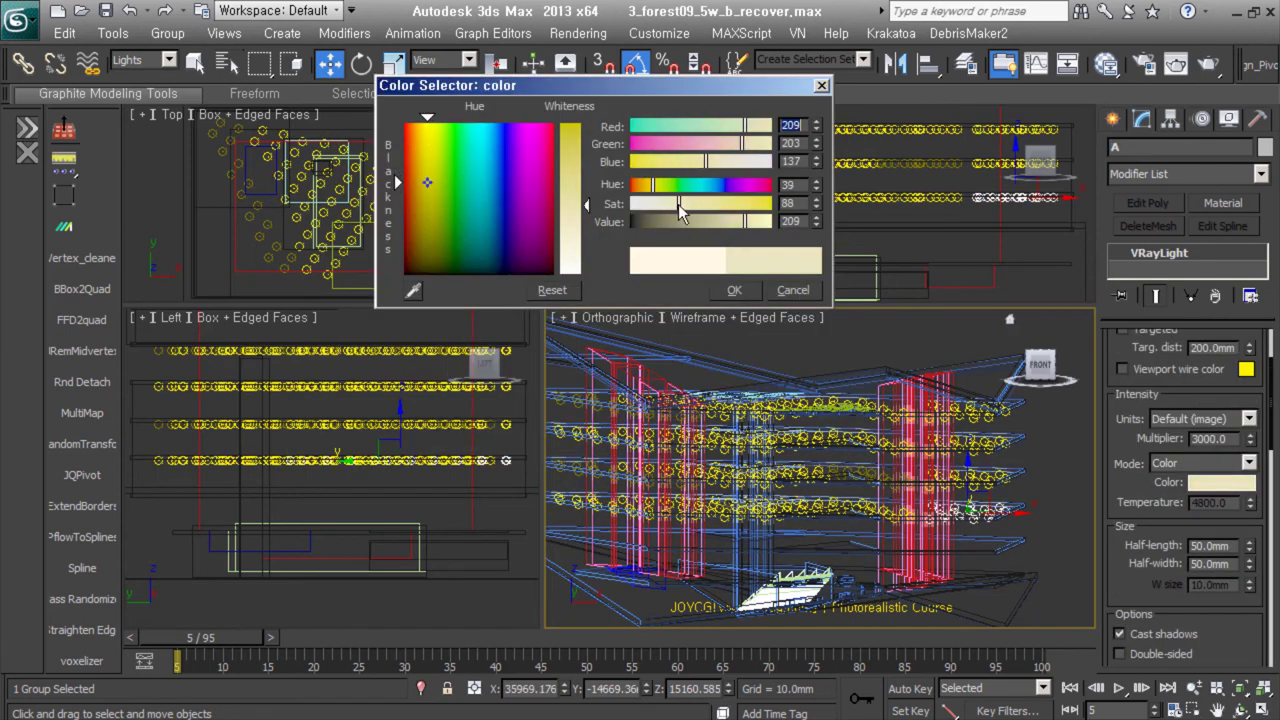
key(Escape)
Shift-copy a light group upward to form a new top row of lights
alt+middle_drag(820, 470, 900, 470)
click(900, 540)
click(900, 540)
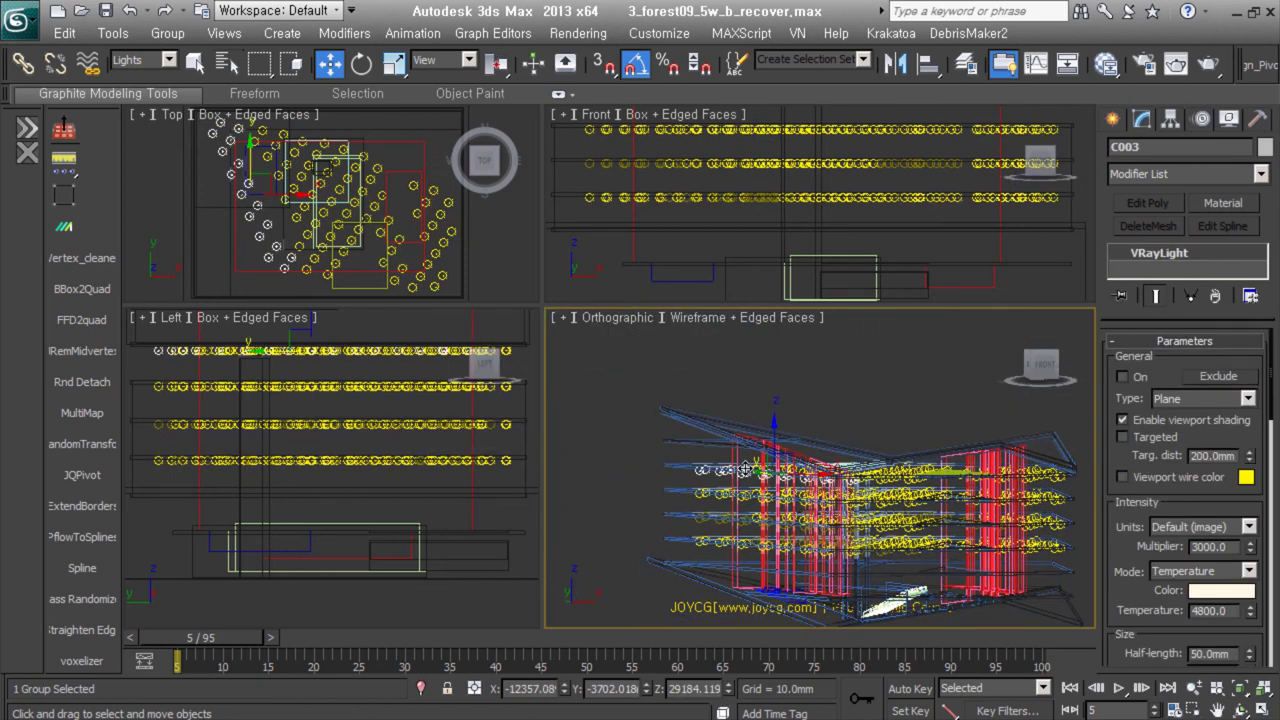
key(z)
shift+drag(856, 470, 856, 414)
click(641, 453)
click(1190, 296)
click(649, 426)
Lower the copied top-row lights in steps to follow the tower's sloping roof
alt+middle_drag(760, 440, 820, 440)
drag(880, 388, 976, 454)
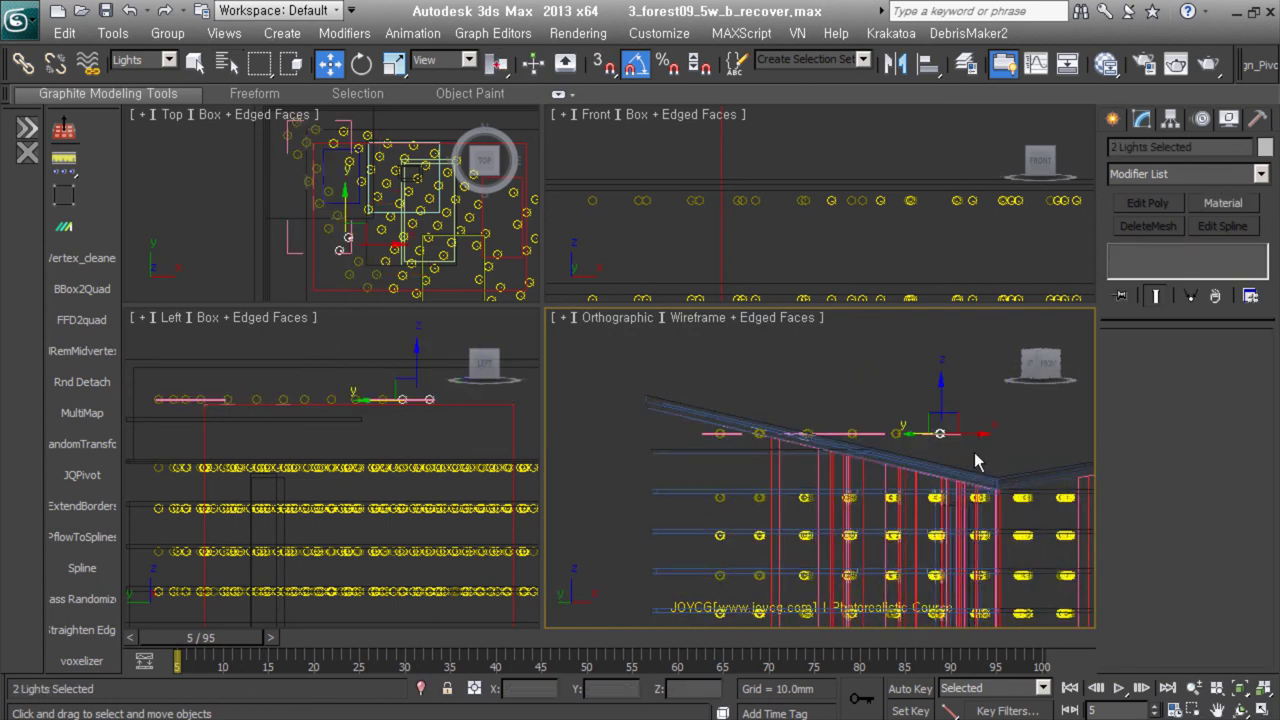
scroll(880, 422, up, 3)
alt+middle_drag(880, 422, 1027, 493)
alt+drag(675, 433, 753, 546)
click(826, 486)
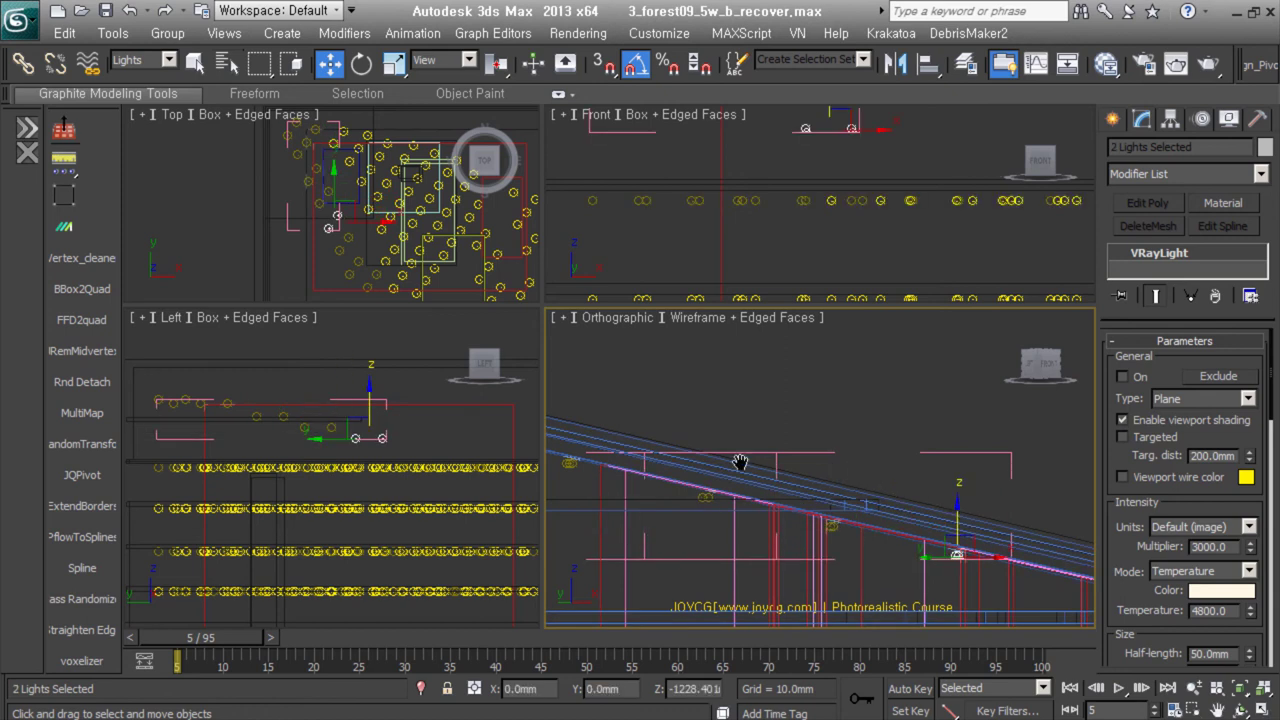
scroll(800, 470, down, 3)
mouse_move(771, 457)
alt+middle_down()
mouse_move(711, 440)
mouse_move(1027, 575)
alt+middle_up()
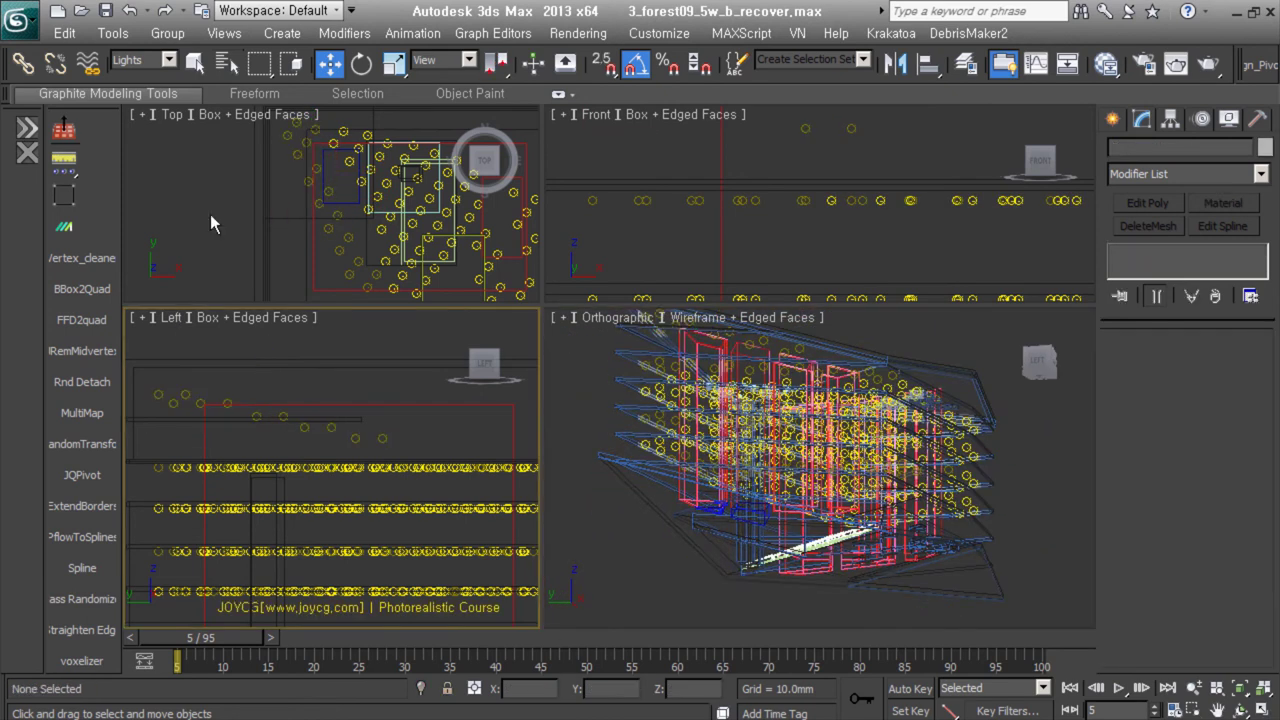
key(ctrl+a)
In the Layer manager, hide the light layers and show the 'building' layer
key(t)
key(z)
click(965, 63)
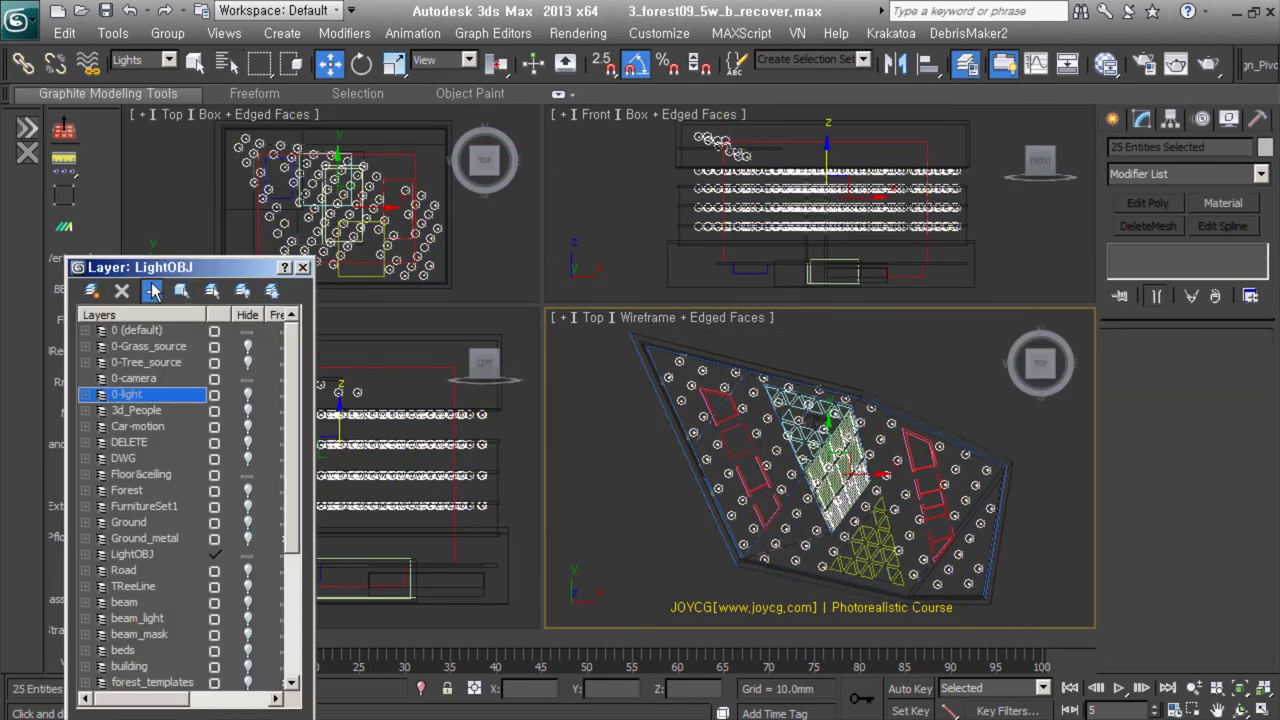
click(247, 554)
click(247, 666)
click(1111, 119)
Create a plane VRayLight under the building ceiling and Shift-copy it sideways
click(1187, 178)
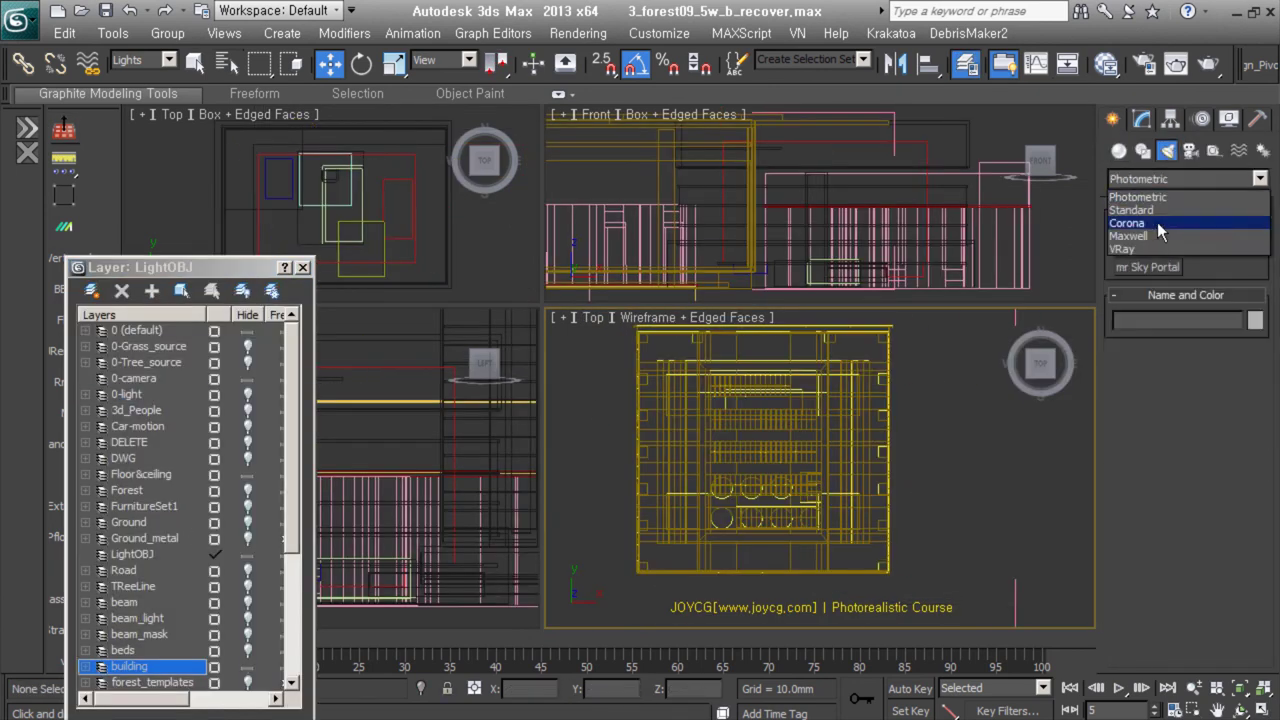
click(1150, 250)
click(1148, 246)
scroll(1180, 450, down, 5)
scroll(1170, 350, down, 2)
scroll(1155, 263, down, 4)
key(w)
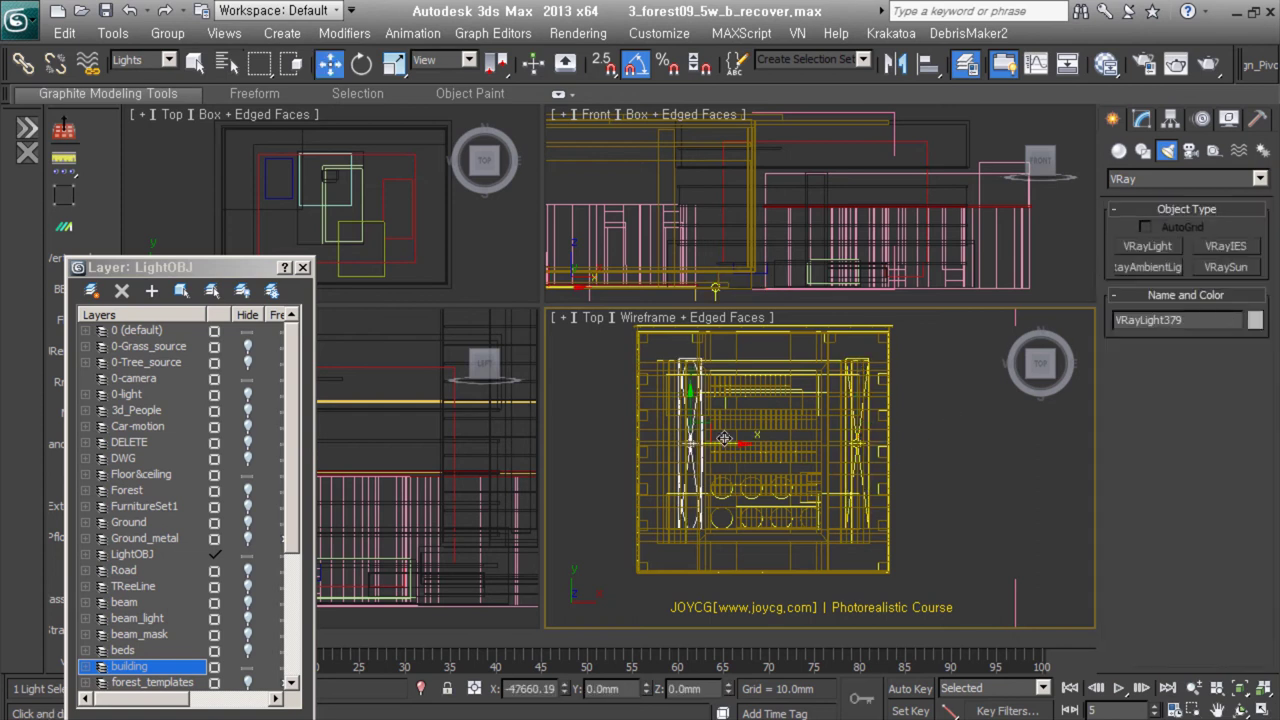
shift+drag(857, 440, 680, 440)
click(651, 453)
Create another VRayLight and copy it to a second position under the ceiling
middle_drag(659, 379, 677, 403)
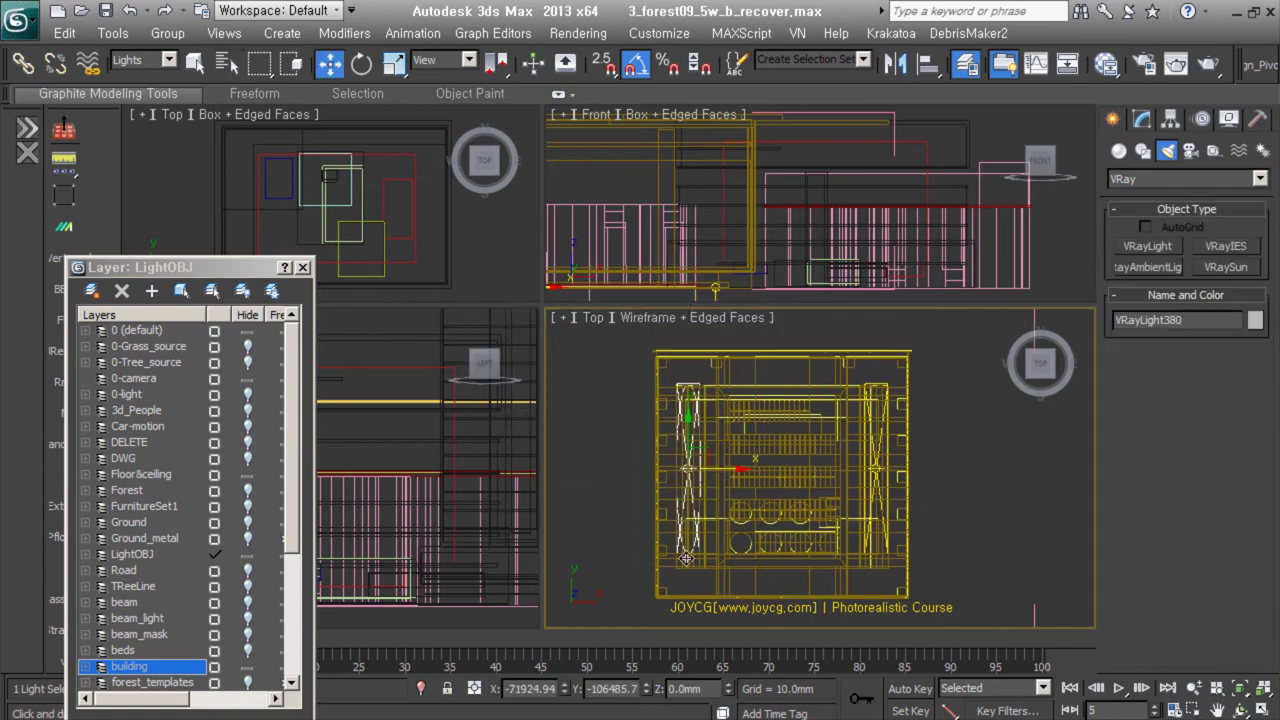
click(1148, 246)
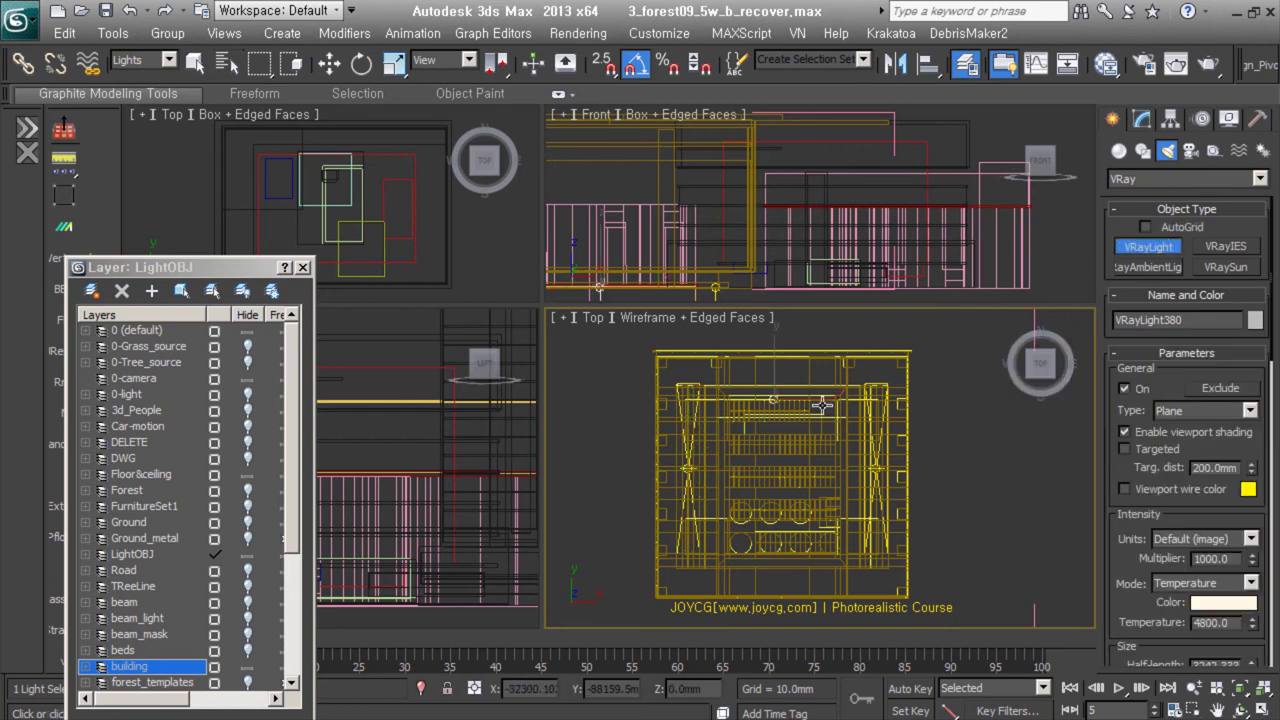
key(w)
shift+drag(785, 410, 785, 530)
click(640, 452)
Select the seven new lights and raise them up the building
alt+middle_drag(800, 450, 873, 442)
click(169, 59)
click(130, 75)
click(850, 500)
mouse_move(850, 500)
alt+middle_down()
mouse_move(689, 556)
mouse_move(808, 473)
alt+middle_up()
click(689, 556)
click(956, 448)
click(169, 59)
click(130, 114)
key(ctrl+a)
drag(808, 473, 886, 442)
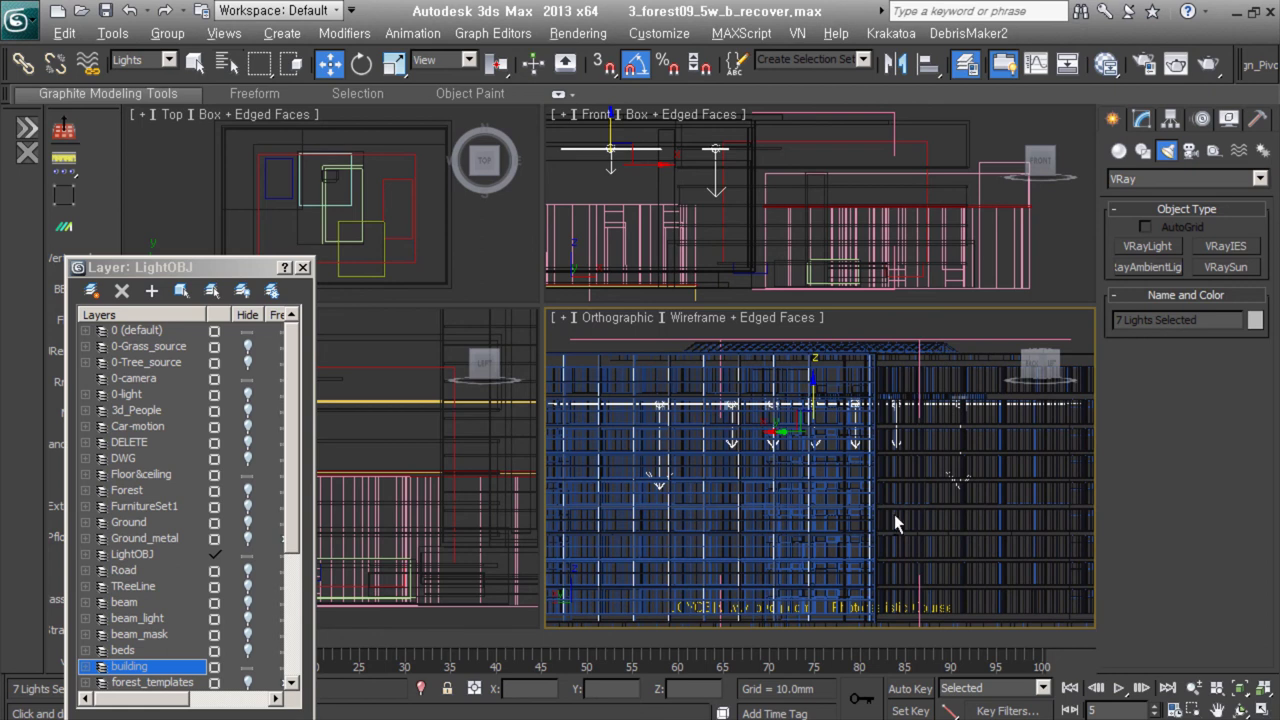
Shift-copy two of the lights downward to a lower ceiling
drag(894, 514, 1000, 435)
alt+middle_drag(1000, 435, 866, 482)
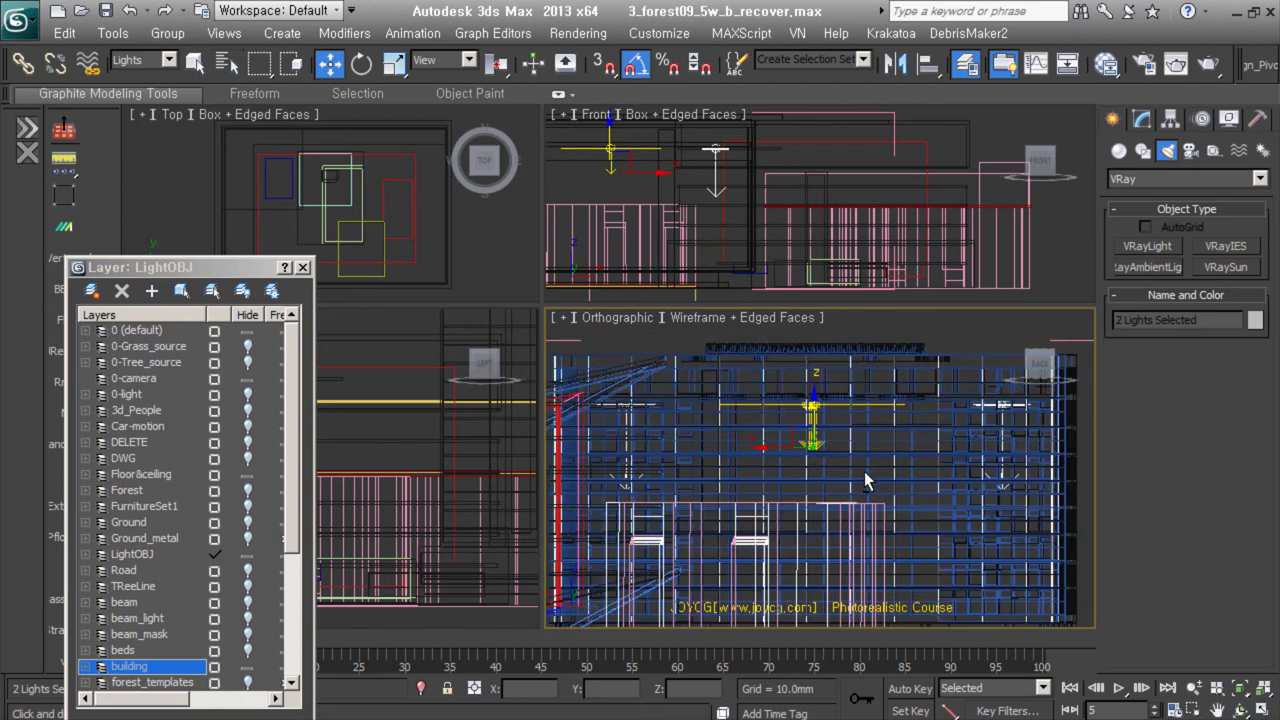
shift+drag(812, 425, 810, 455)
key(Return)
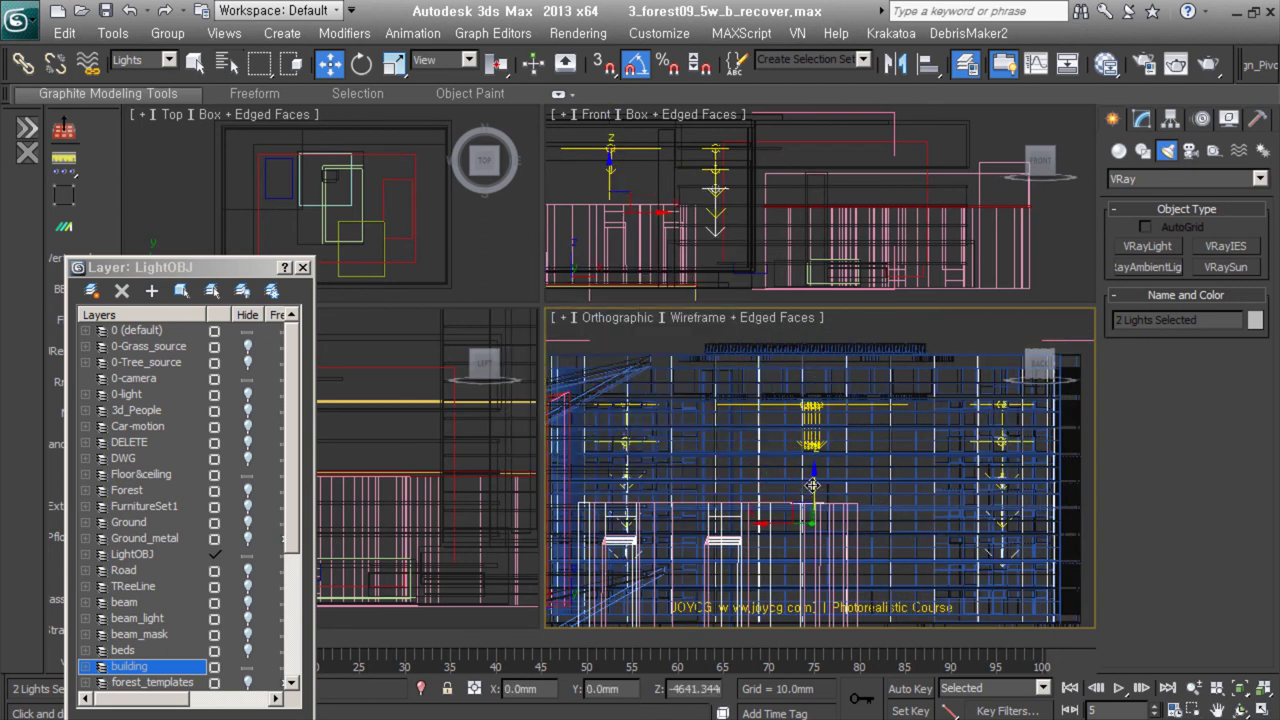
alt+middle_drag(812, 485, 870, 430)
Shorten VRayLight387 to Half-length 1977.823 and set its Temperature to 5200
click(690, 400)
click(1141, 118)
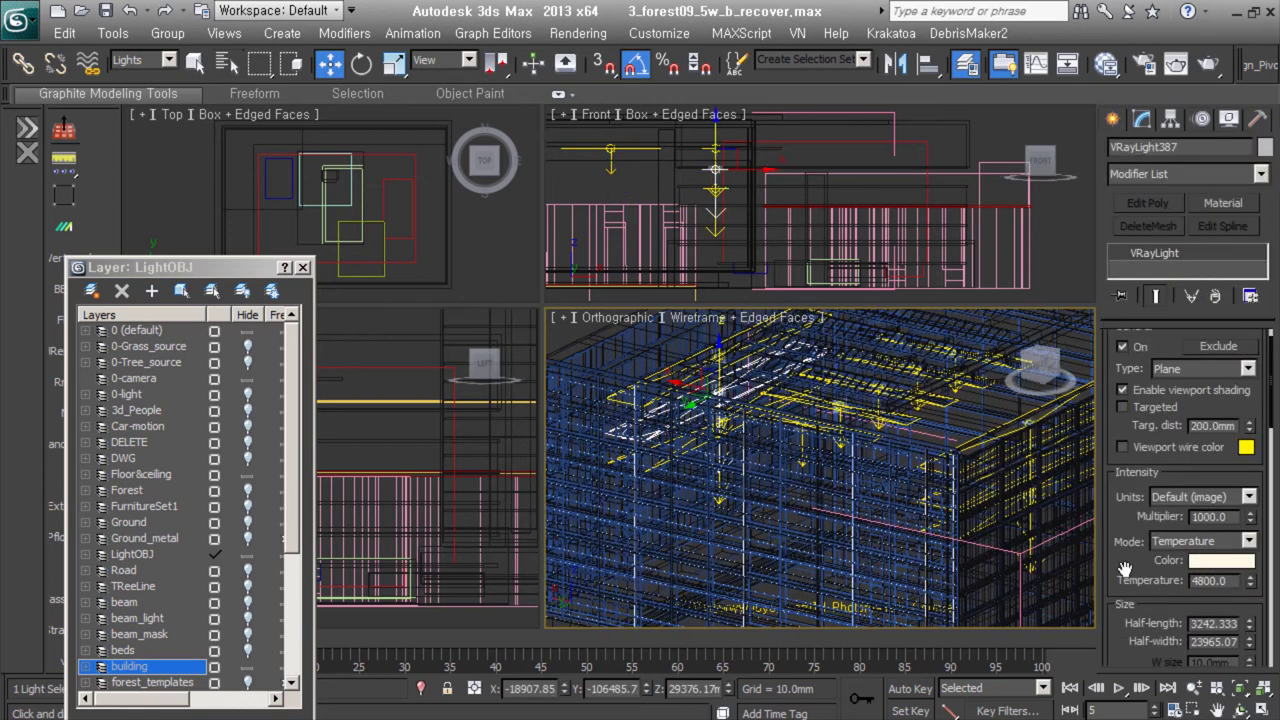
drag(1125, 568, 1125, 514)
drag(1249, 569, 1250, 609)
scroll(900, 478, down, 3)
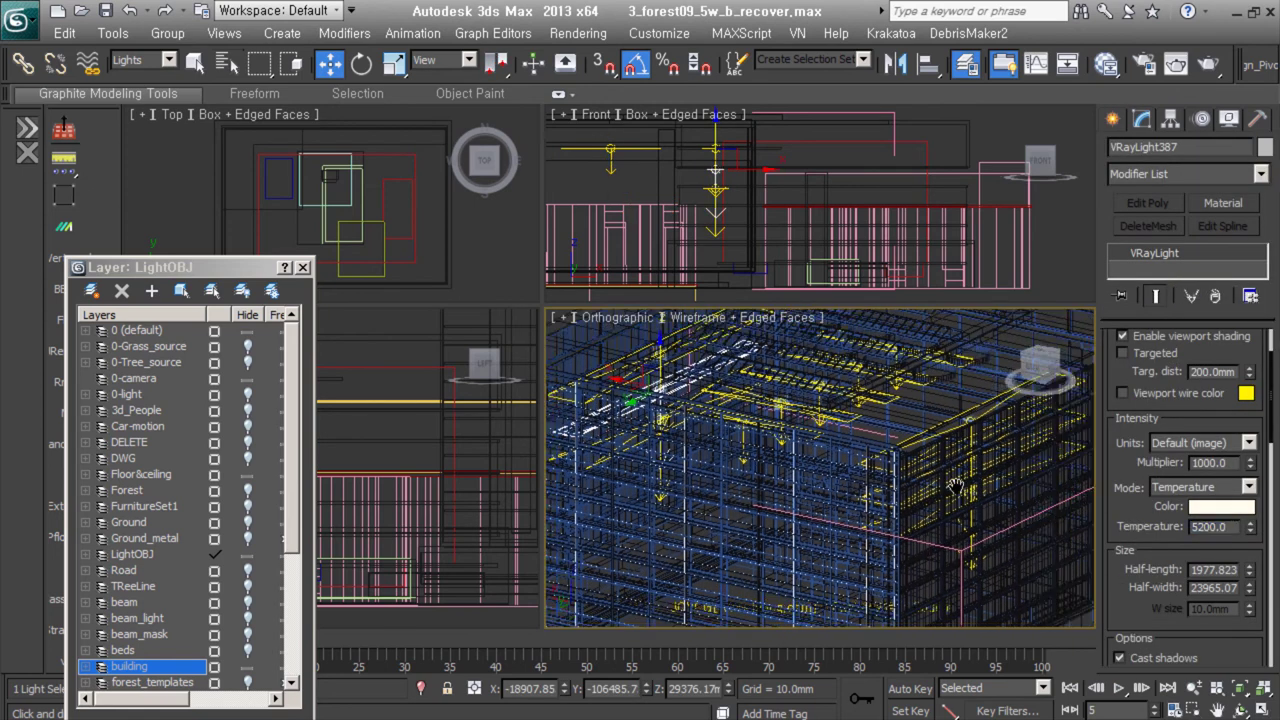
click(900, 478)
scroll(900, 478, down, 3)
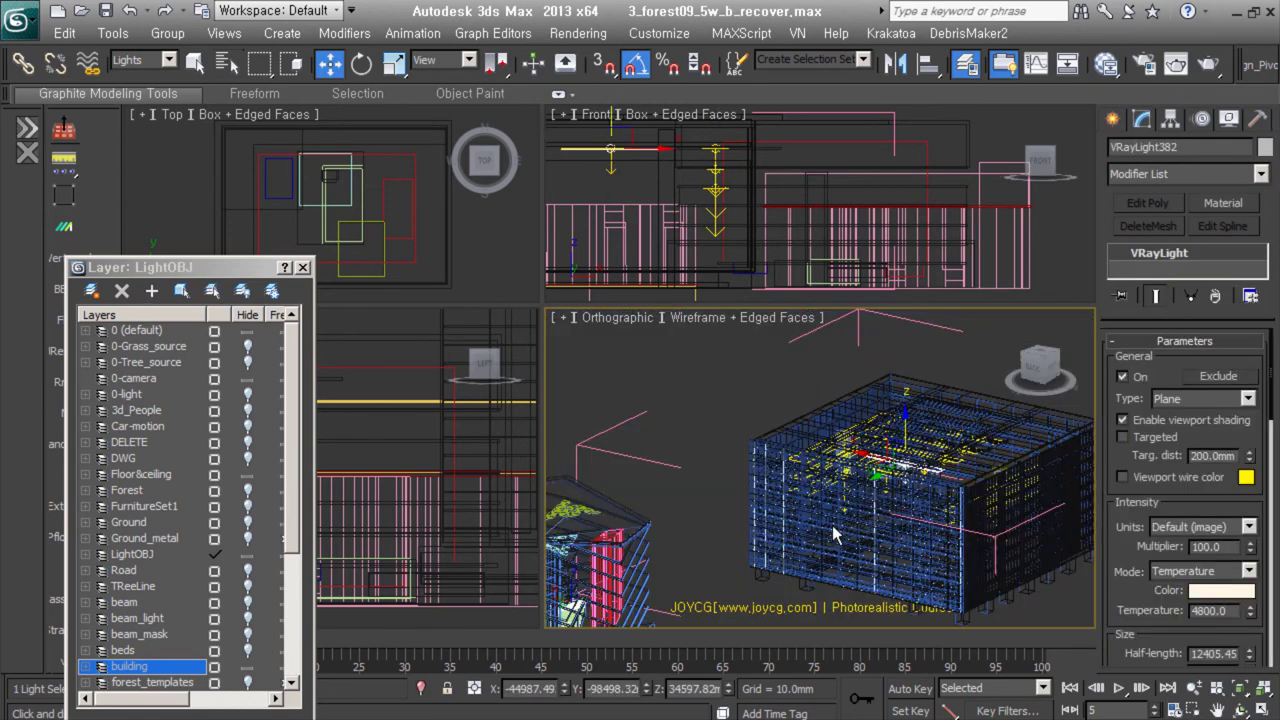
scroll(1000, 520, down, 5)
Select the N_buildinig and danhostel building parts and zoom to them
key(ctrl+a)
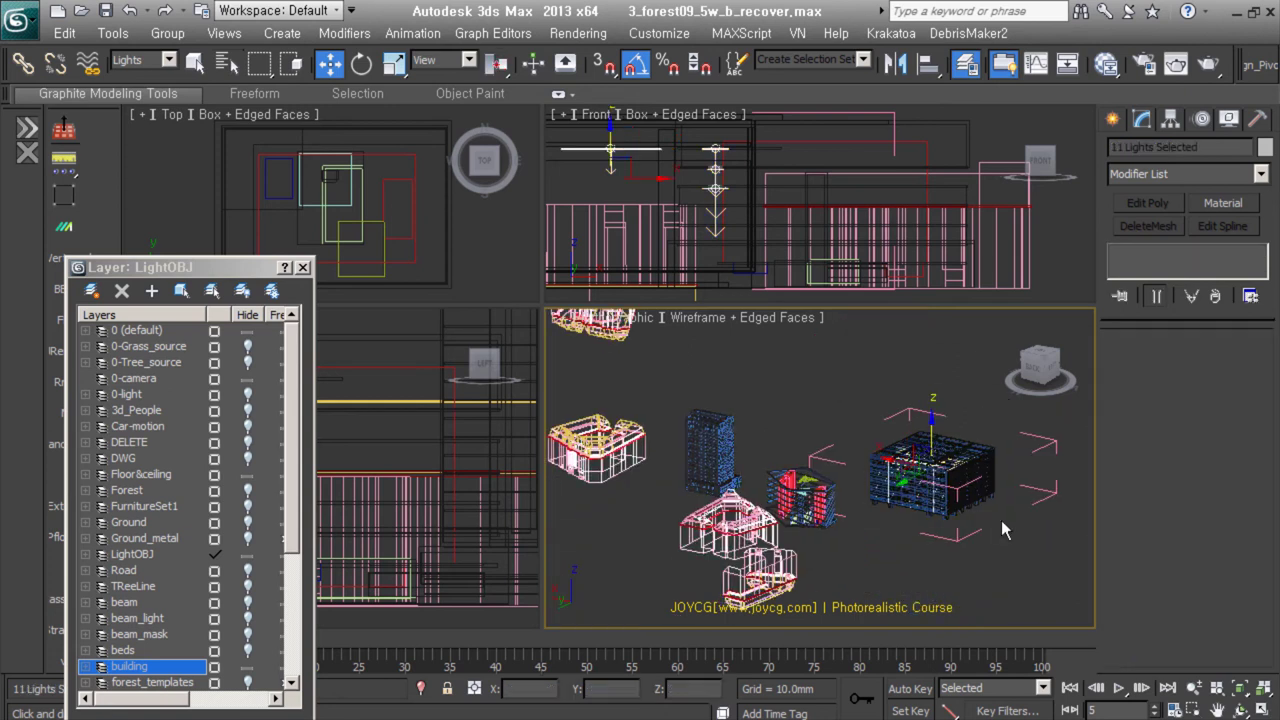
click(170, 60)
click(130, 76)
key(w)
click(929, 536)
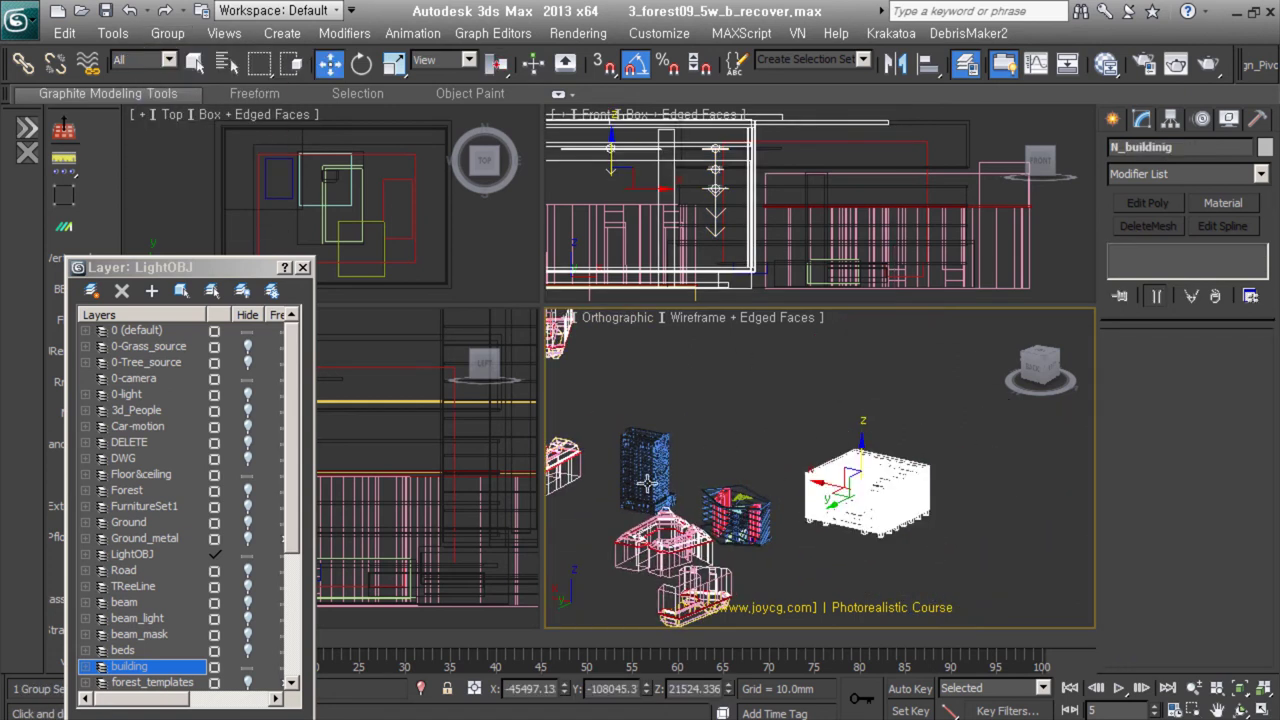
click(647, 483)
key(z)
mouse_move(760, 470)
alt+middle_down()
mouse_move(850, 450)
mouse_move(869, 468)
mouse_move(708, 524)
alt+middle_up()
click(869, 468)
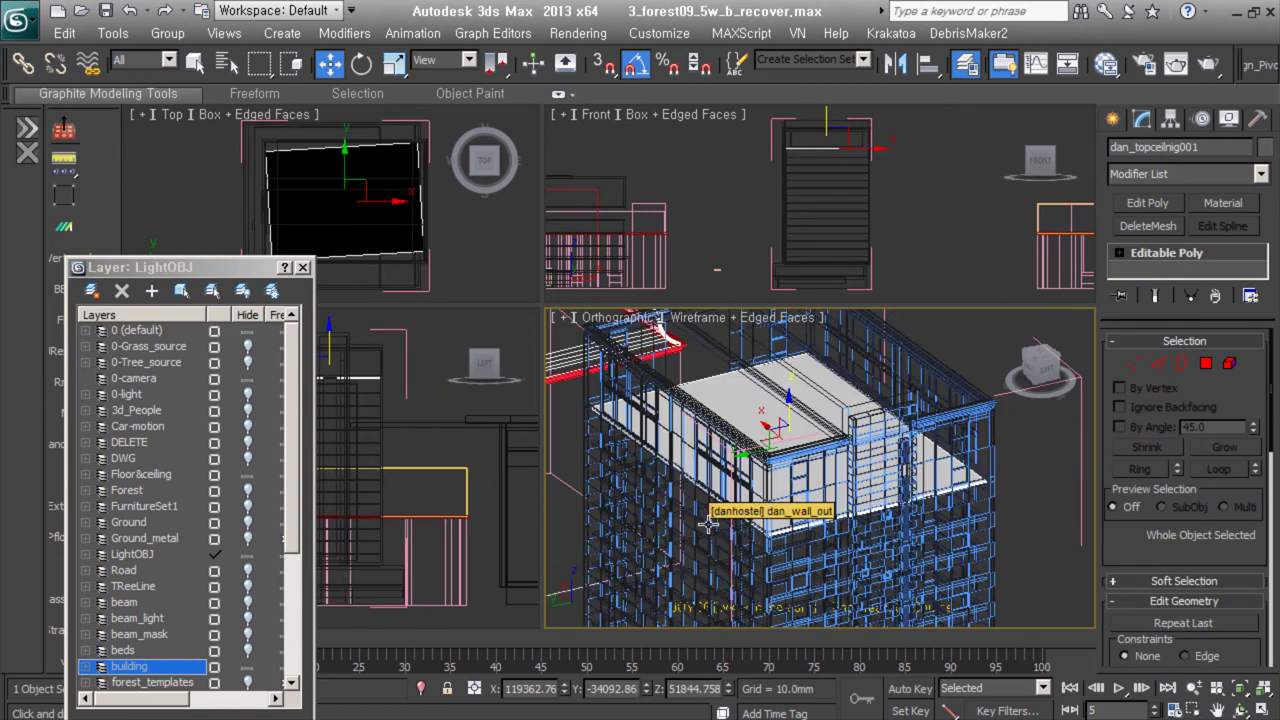
click(708, 524)
key(z)
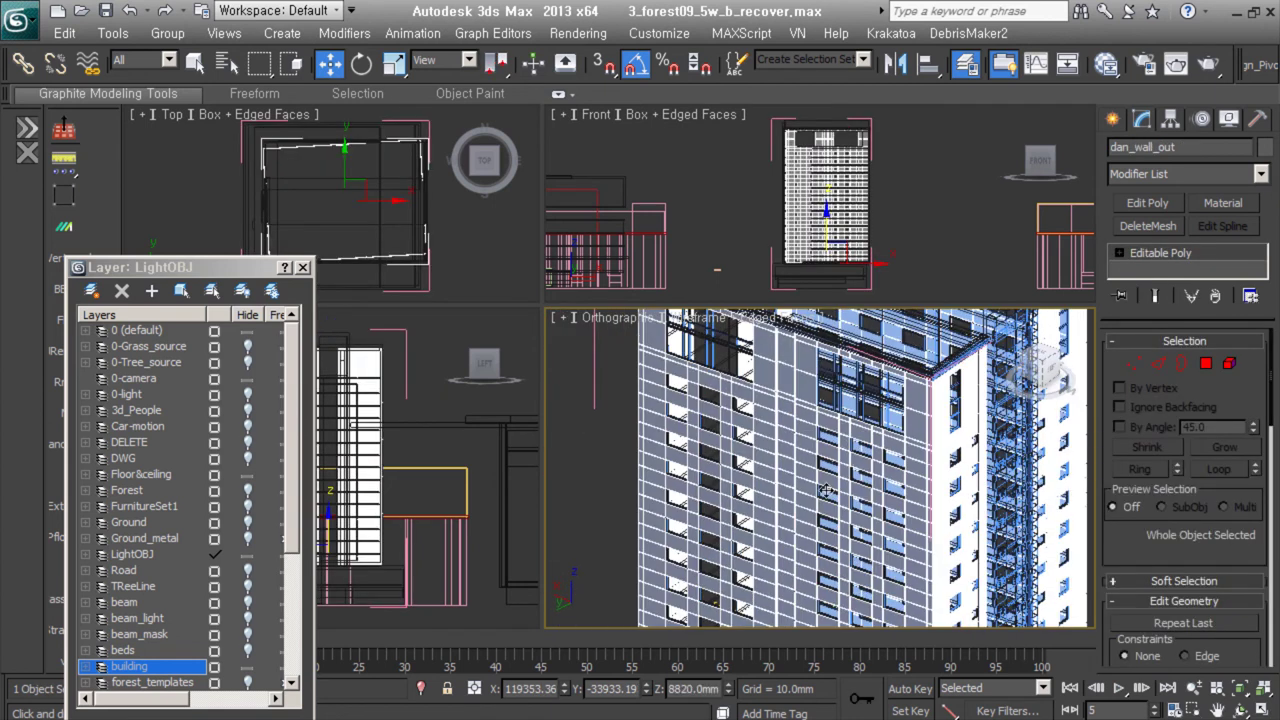
Isolate the lights so all building geometry is hidden, viewed from the Top
key(t)
alt+middle_drag(946, 387, 693, 466)
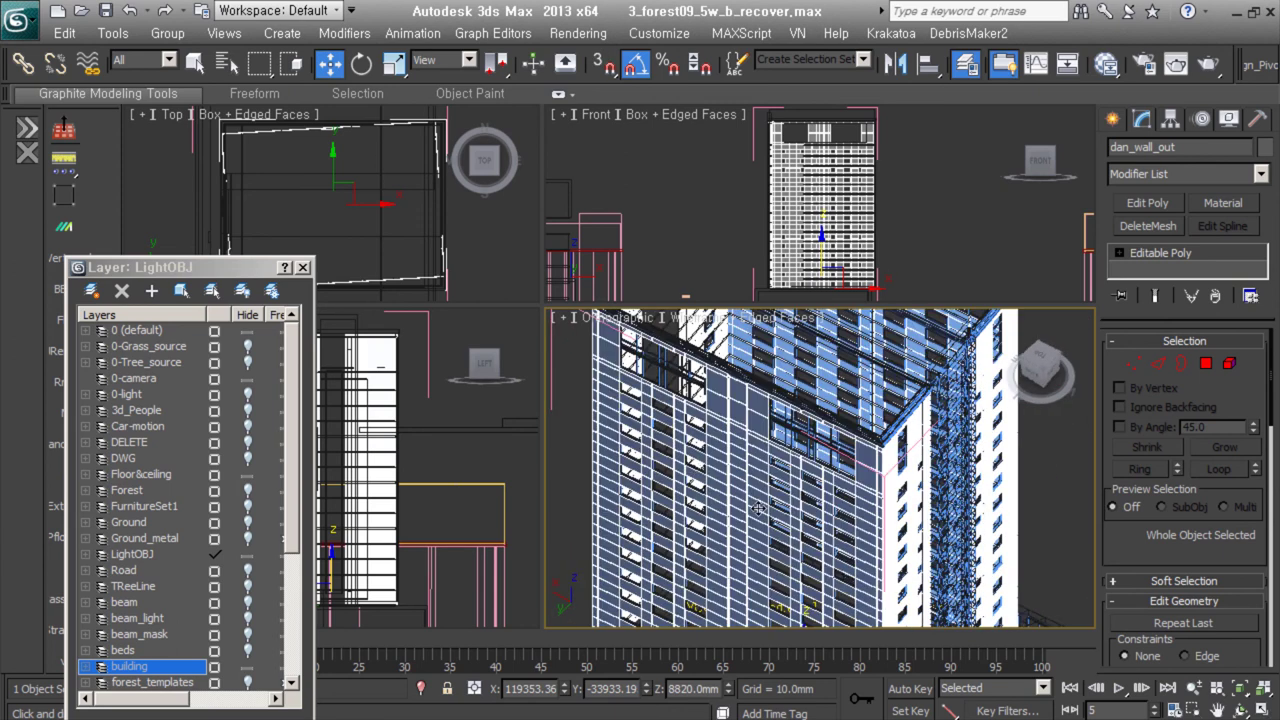
key(z)
click(247, 314)
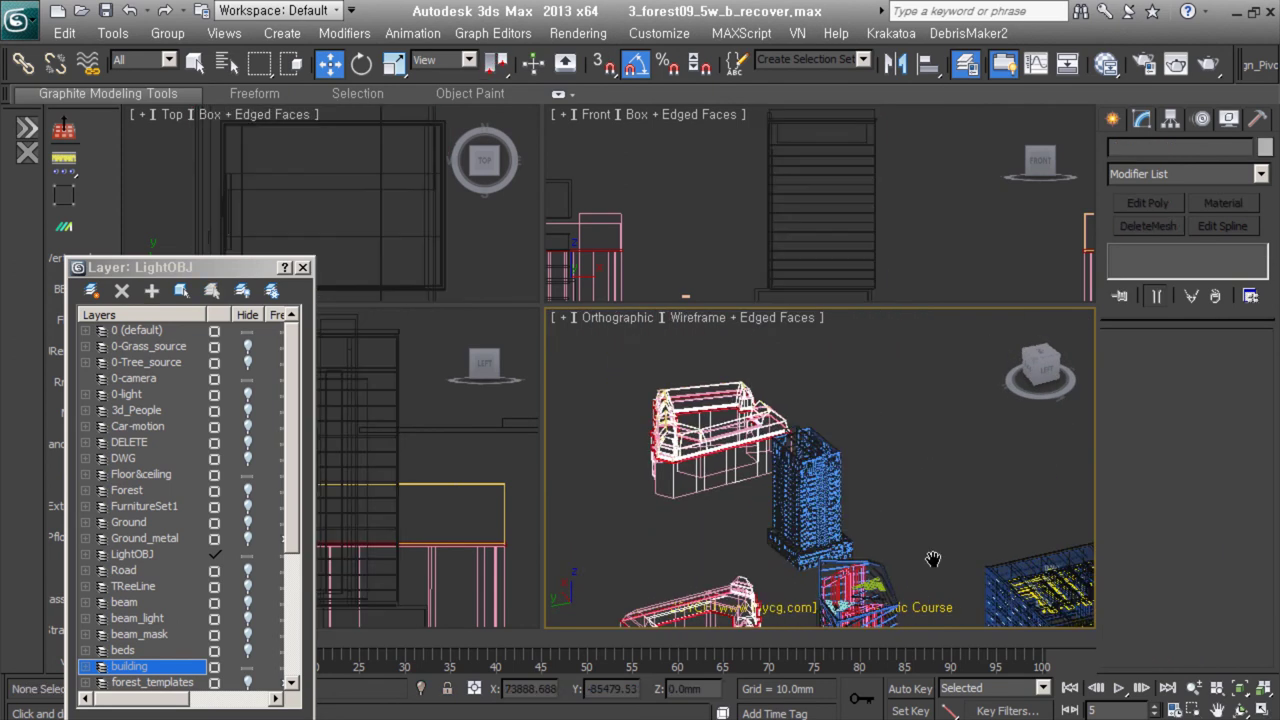
key(t)
scroll(293, 505, down, 4)
On the 0-light layer, create a VRayLight and align it to VRaySun001
scroll(250, 420, up, 4)
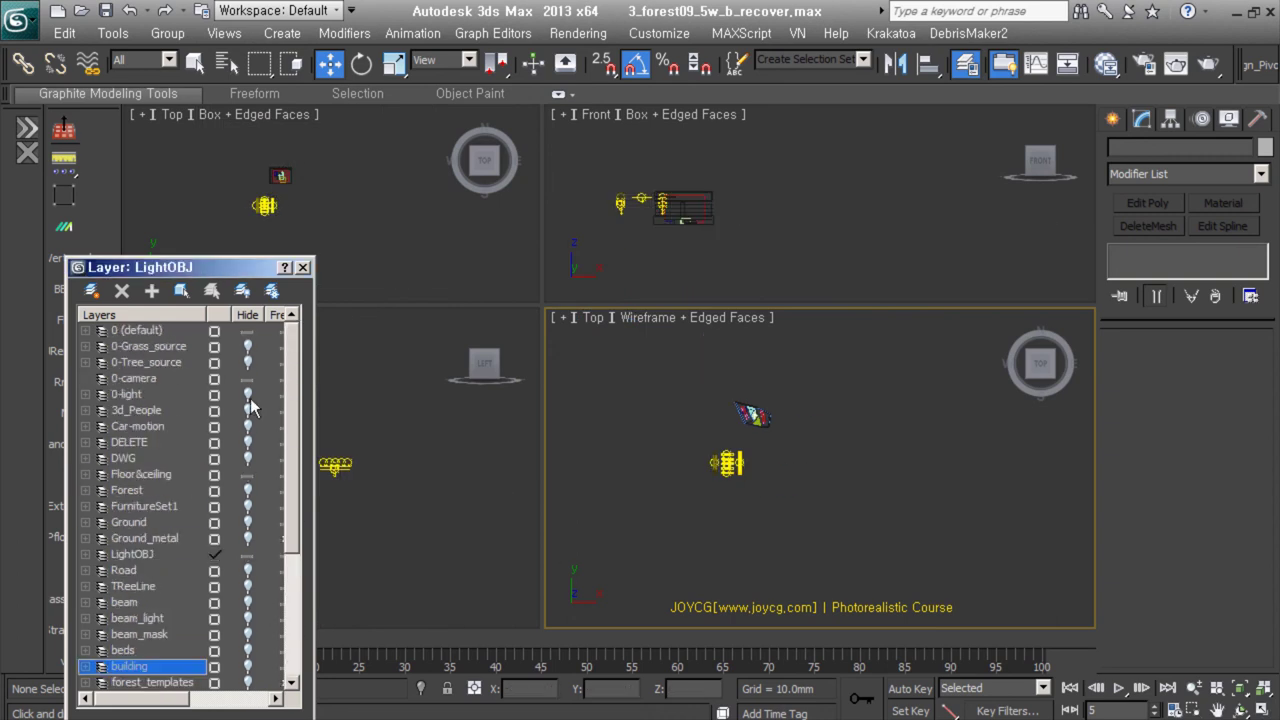
click(250, 395)
click(1113, 119)
click(1148, 246)
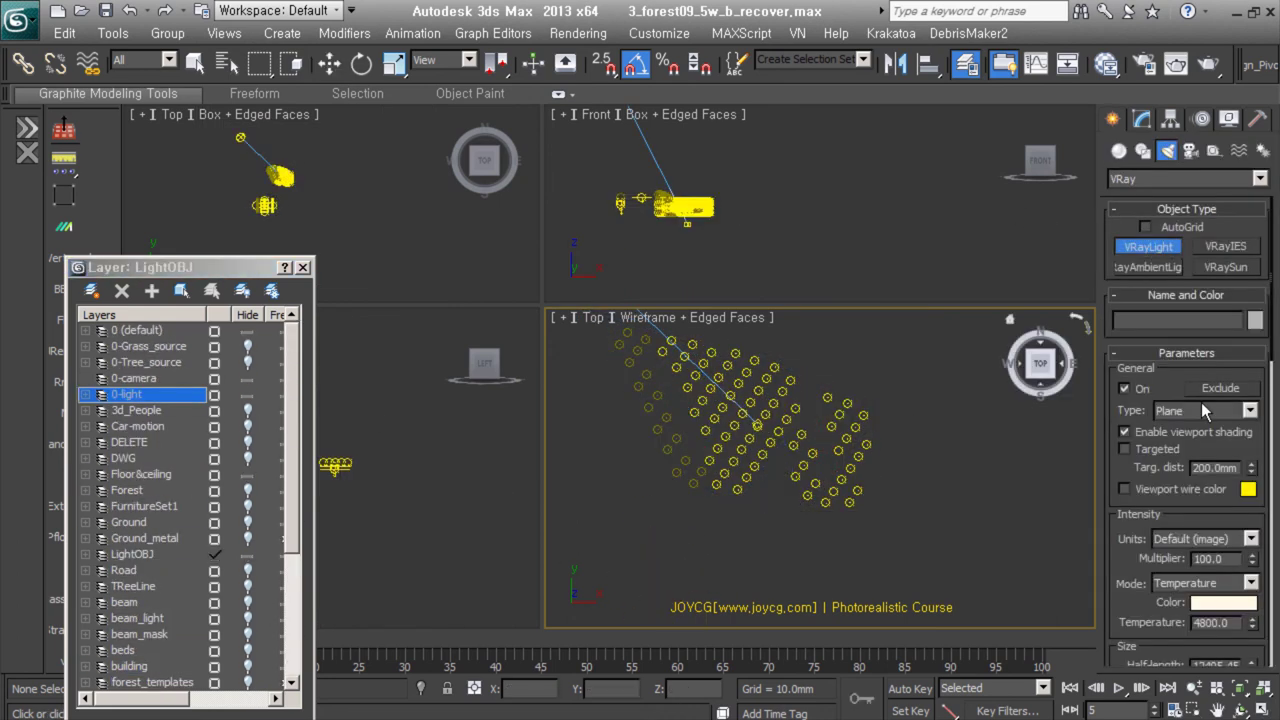
key(alt+a)
click(779, 416)
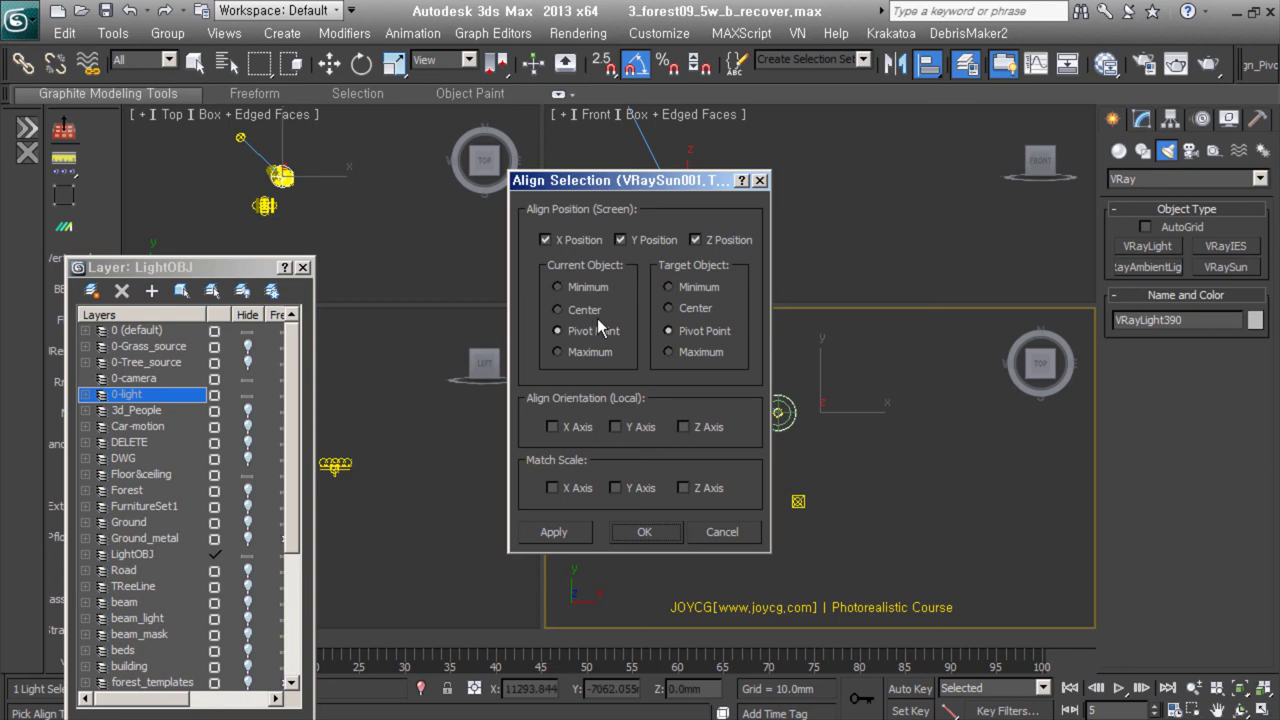
click(644, 531)
alt+middle_drag(810, 465, 815, 400)
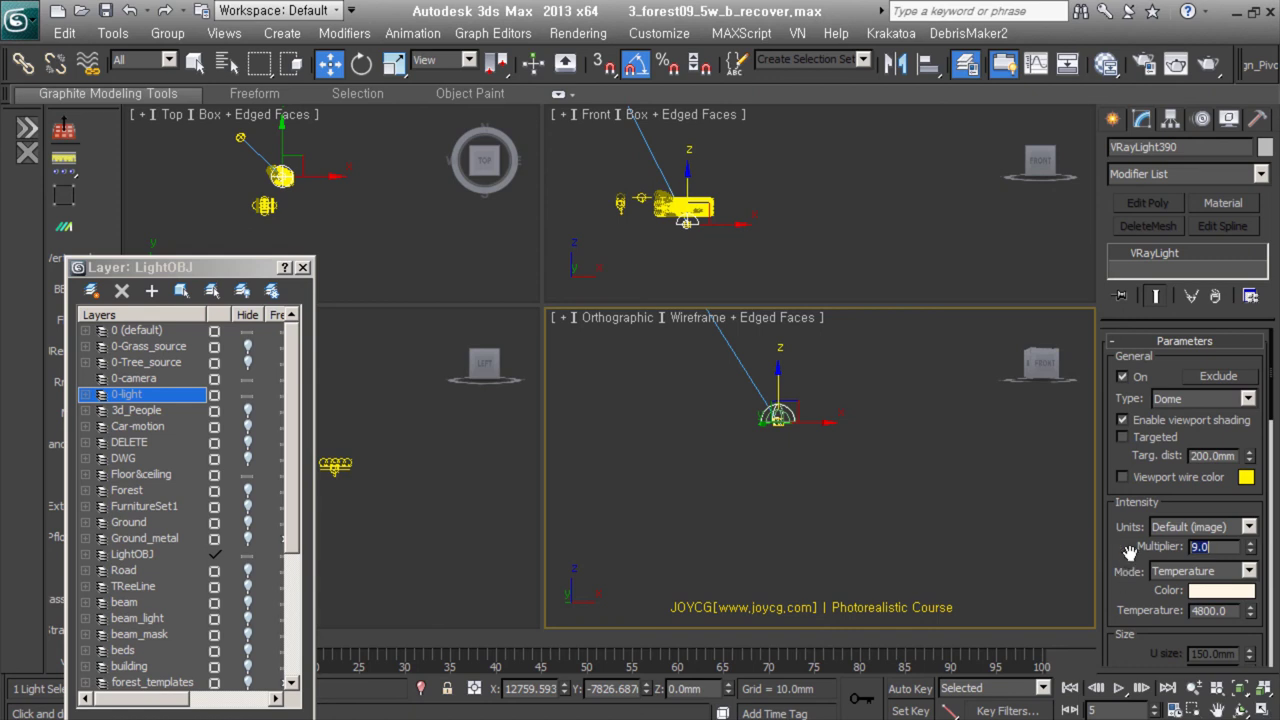
Make it a Dome light with Multiplier 9.0, Subdivs 8 and a VRayHDRI texture
scroll(1130, 552, down, 4)
scroll(1143, 512, down, 6)
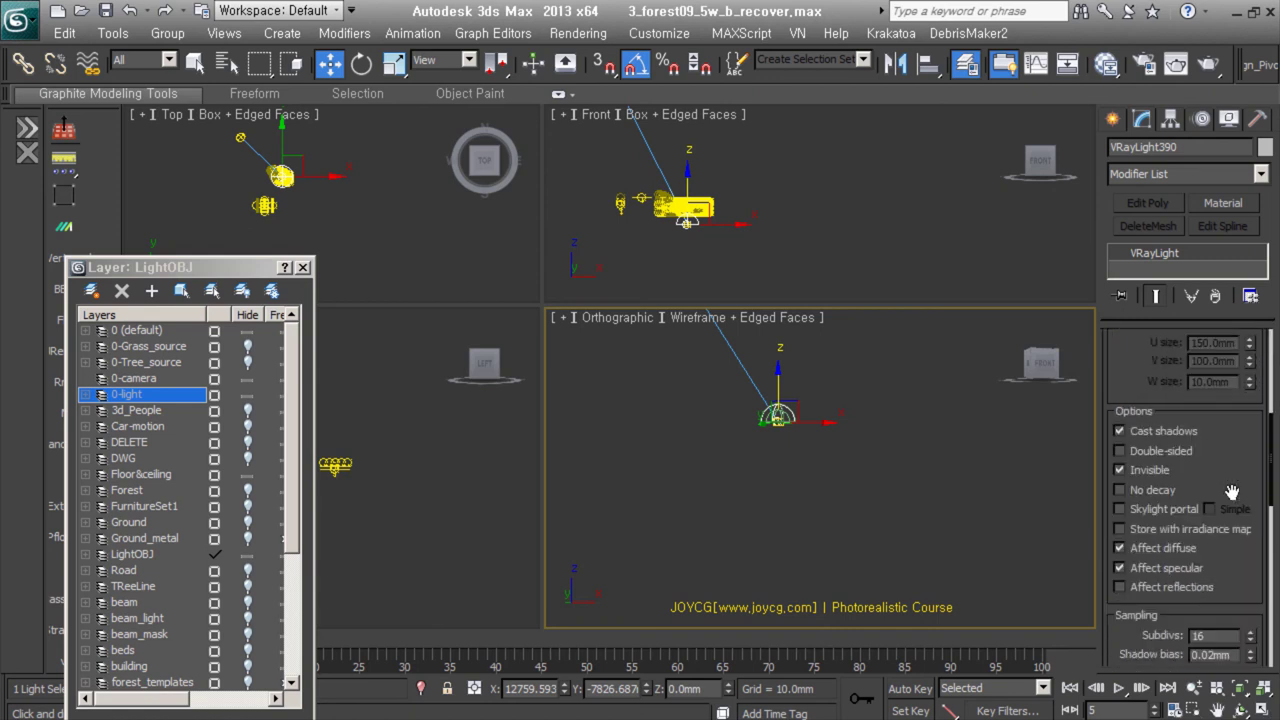
scroll(1143, 512, down, 3)
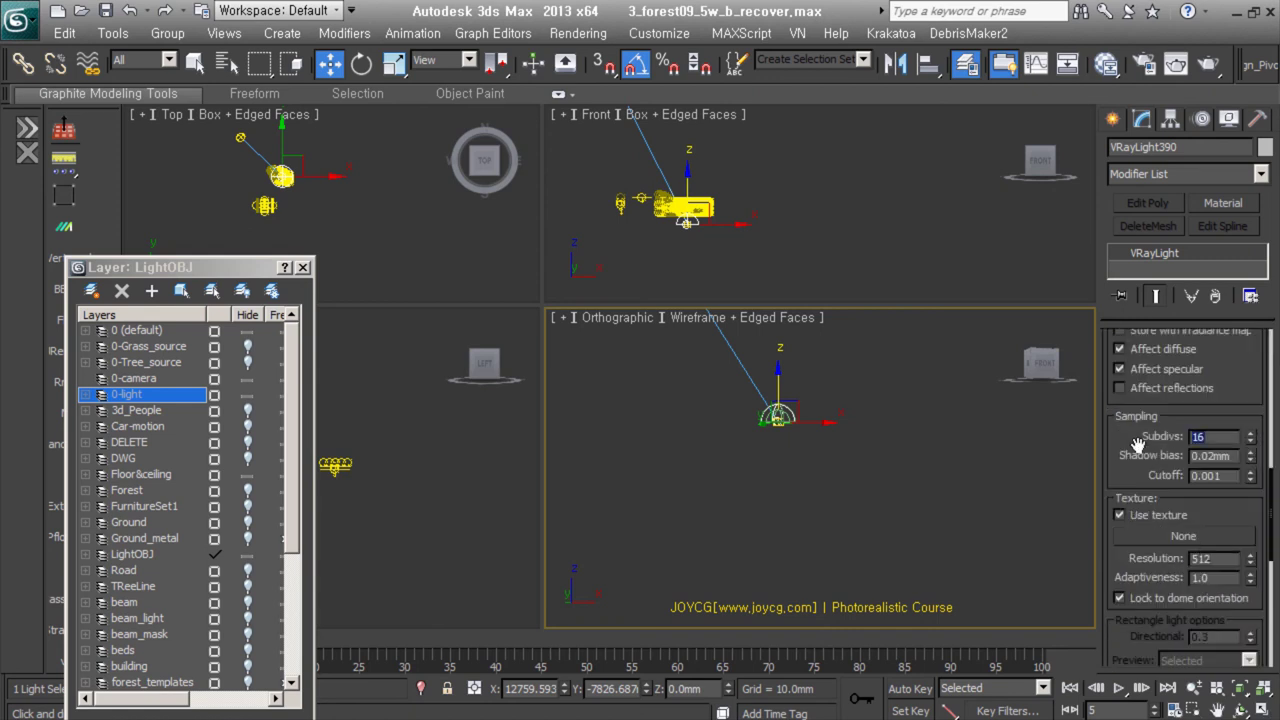
text(8)
click(1183, 536)
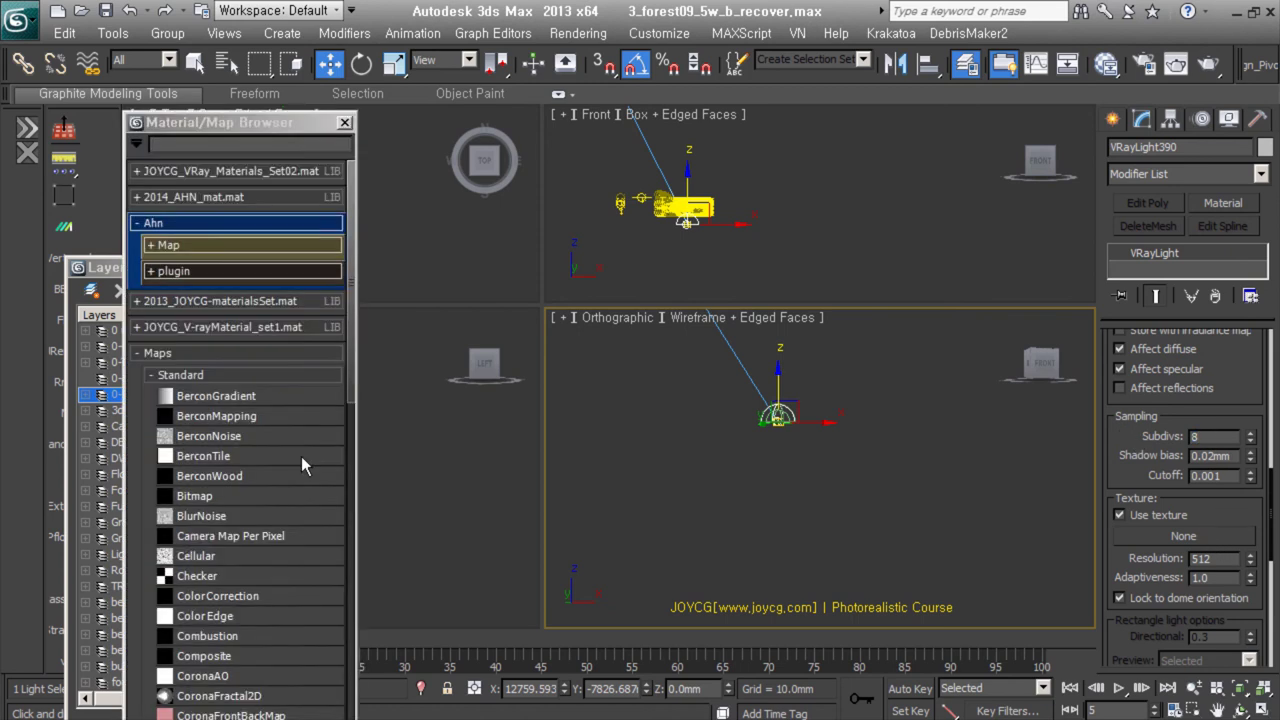
click(317, 295)
click(300, 314)
double_click(305, 563)
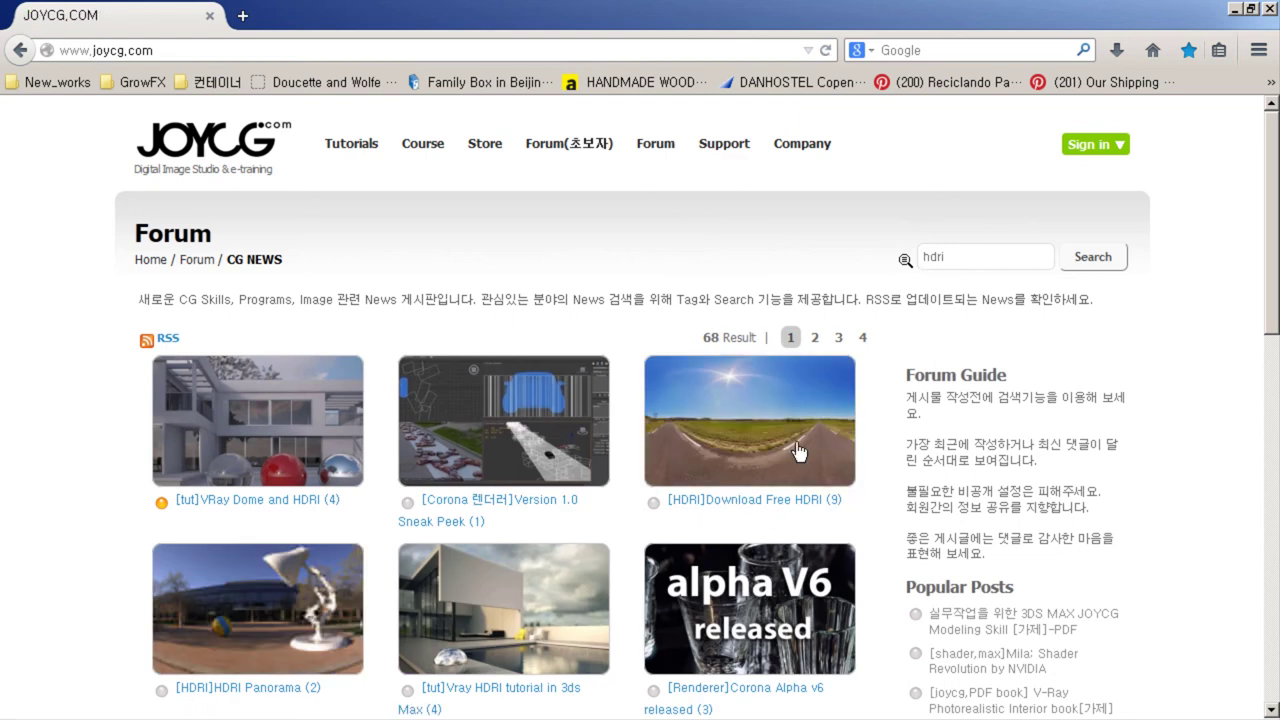
Scroll the forum post down to the '10 Free HDRi Spherical Skies Maps' catalogue
scroll(791, 508, down, 8)
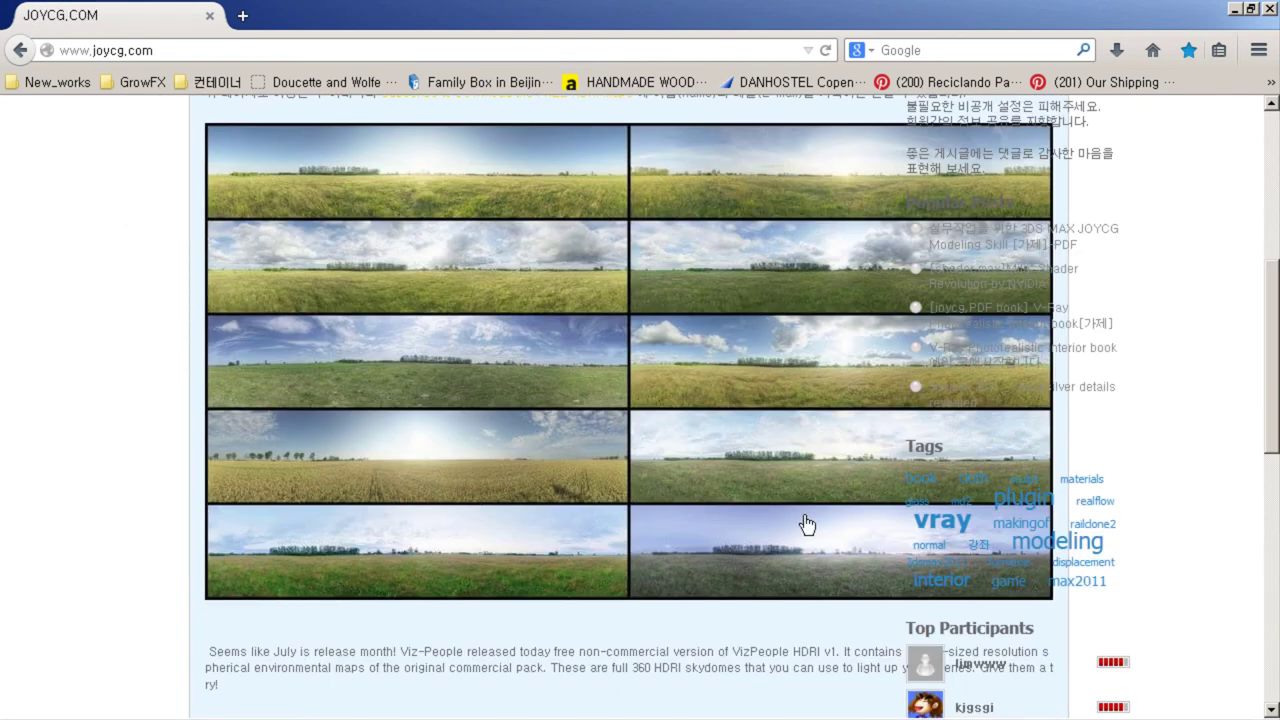
scroll(461, 404, up, 3)
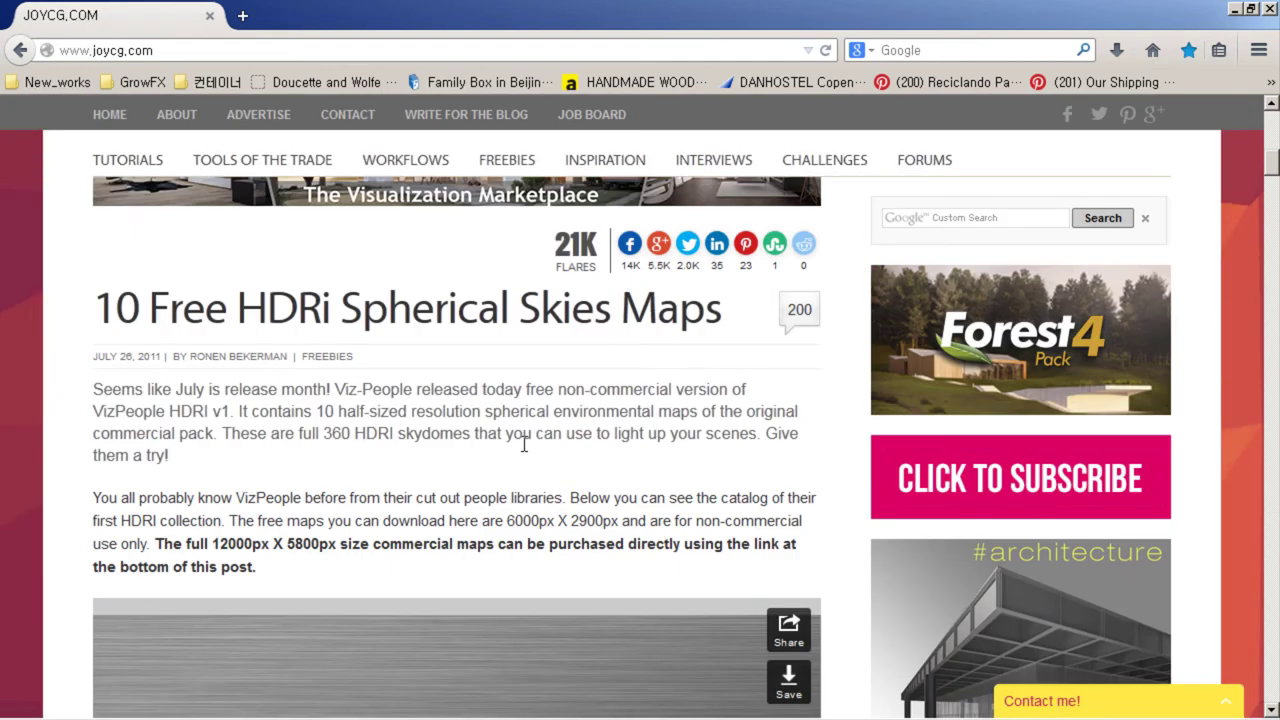
scroll(524, 444, down, 10)
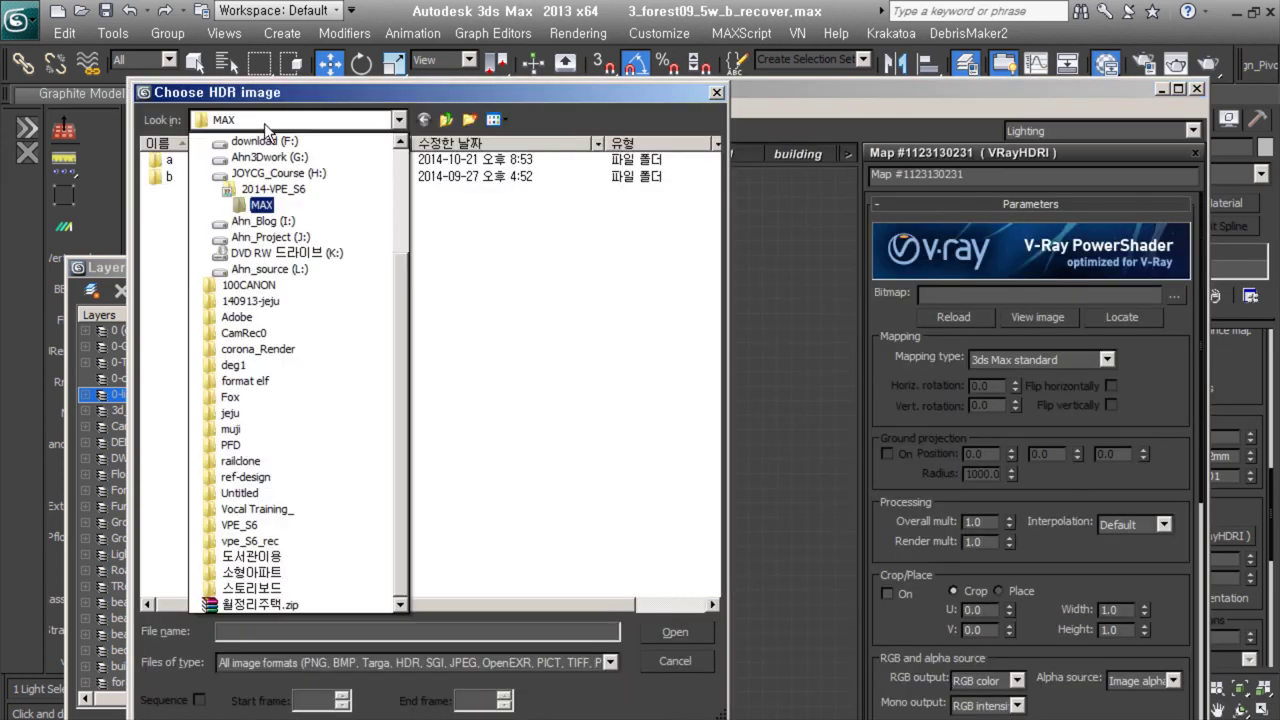
Load a VizPeople HDR into the night VRayHDRI map with Spherical mapping
click(250, 189)
double_click(213, 224)
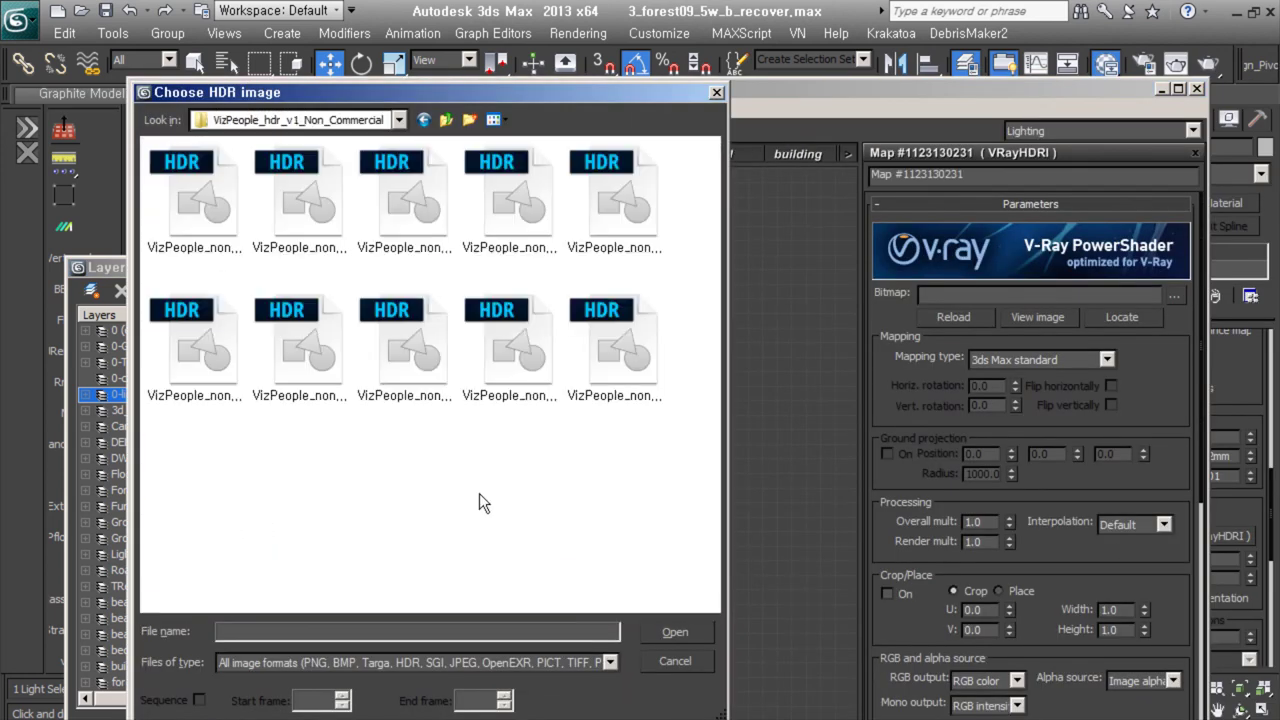
double_click(613, 345)
click(1048, 360)
click(1030, 384)
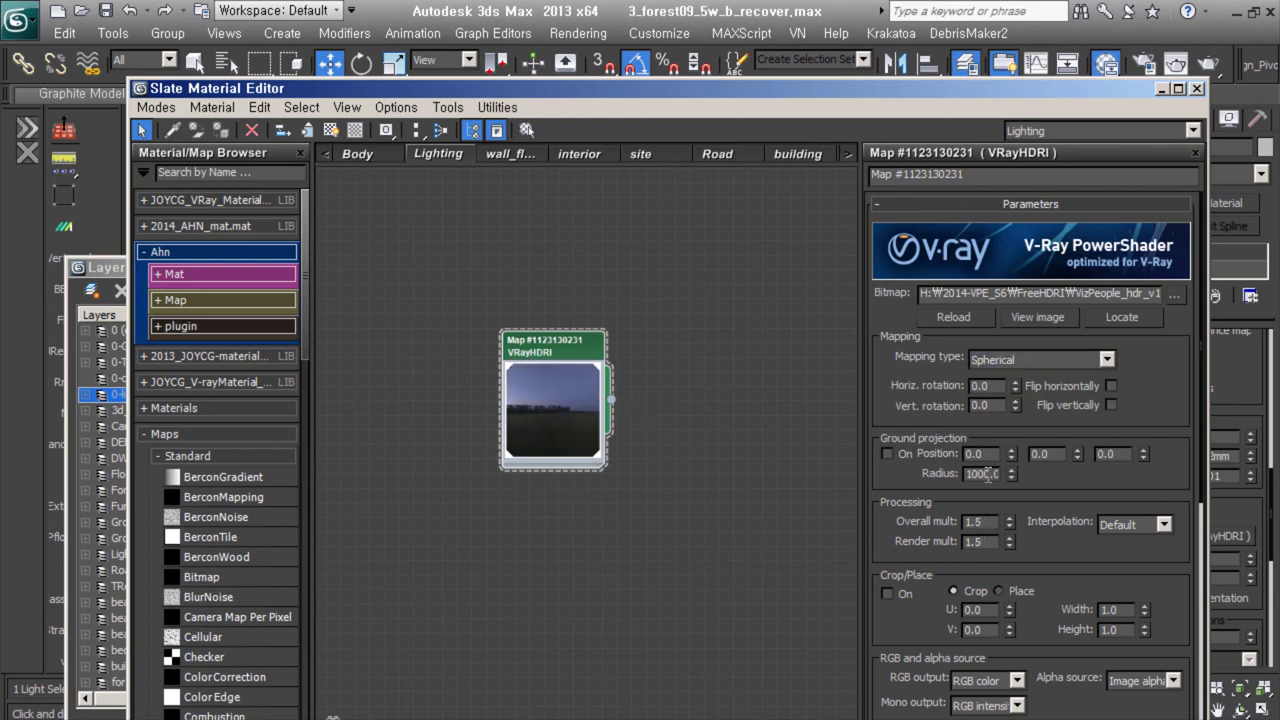
Add a 'day' HDRI map copy rotated 115, then minimize the material editor
click(1164, 89)
key(m)
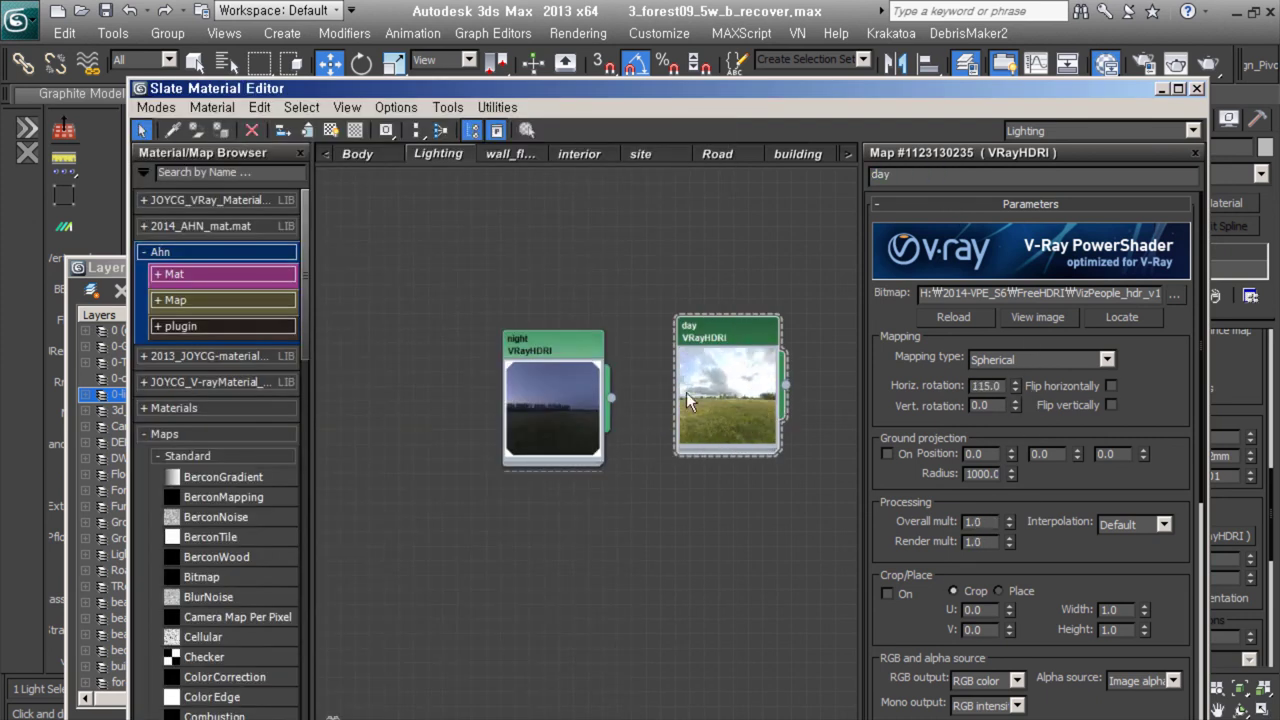
click(1162, 89)
mouse_move(829, 414)
middle_down()
mouse_move(814, 382)
mouse_move(846, 477)
mouse_move(918, 520)
middle_up()
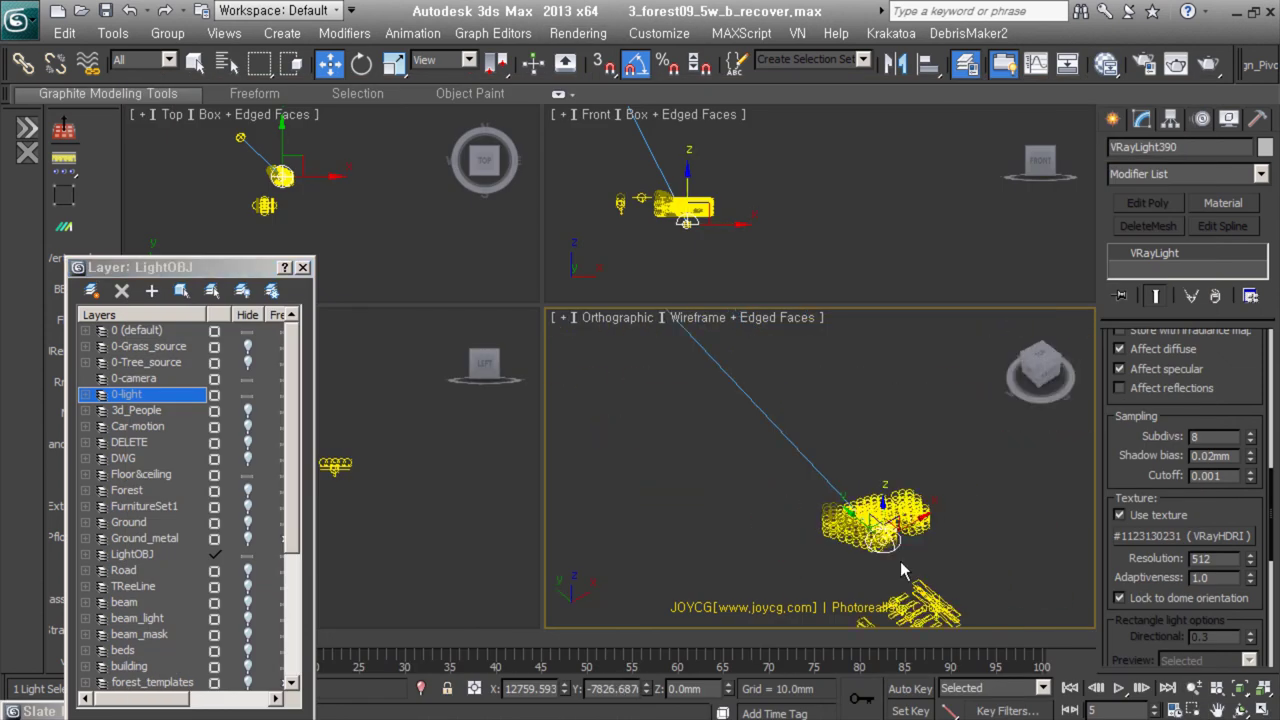
Save a scene state named 'night' with Light Transforms and Camera Properties
alt+middle_drag(670, 313, 908, 530)
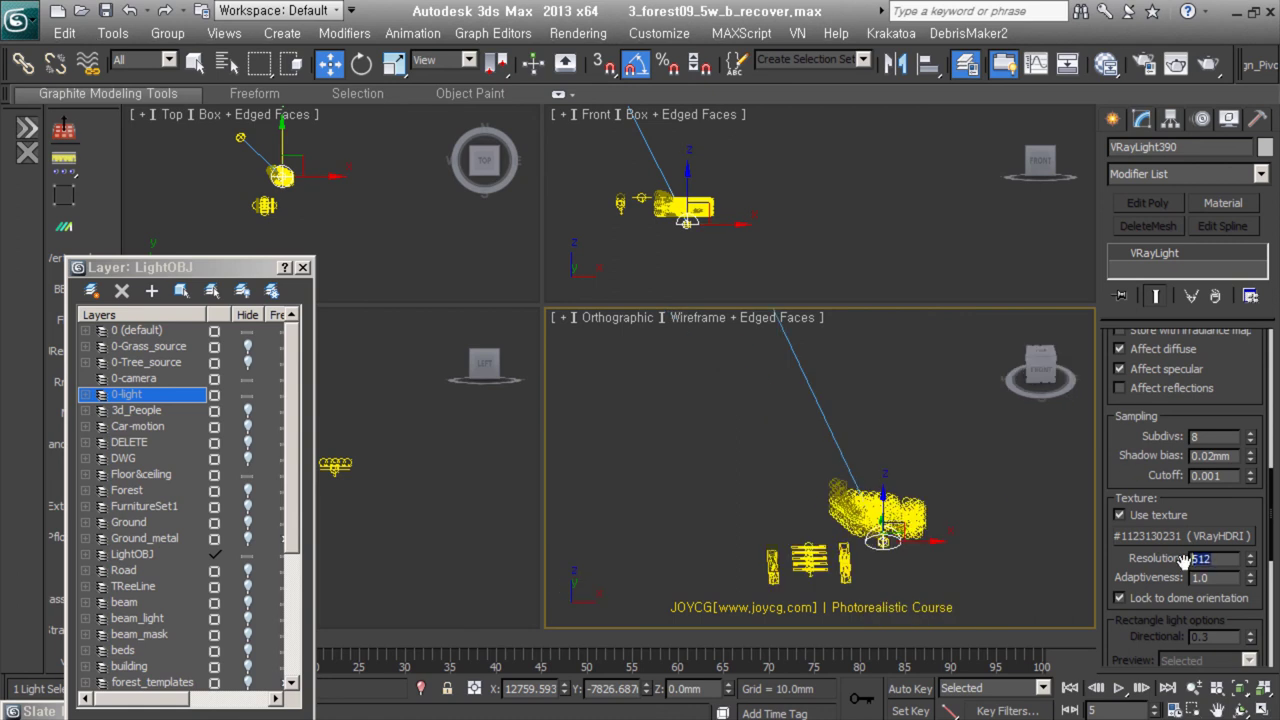
key(l)
click(760, 317)
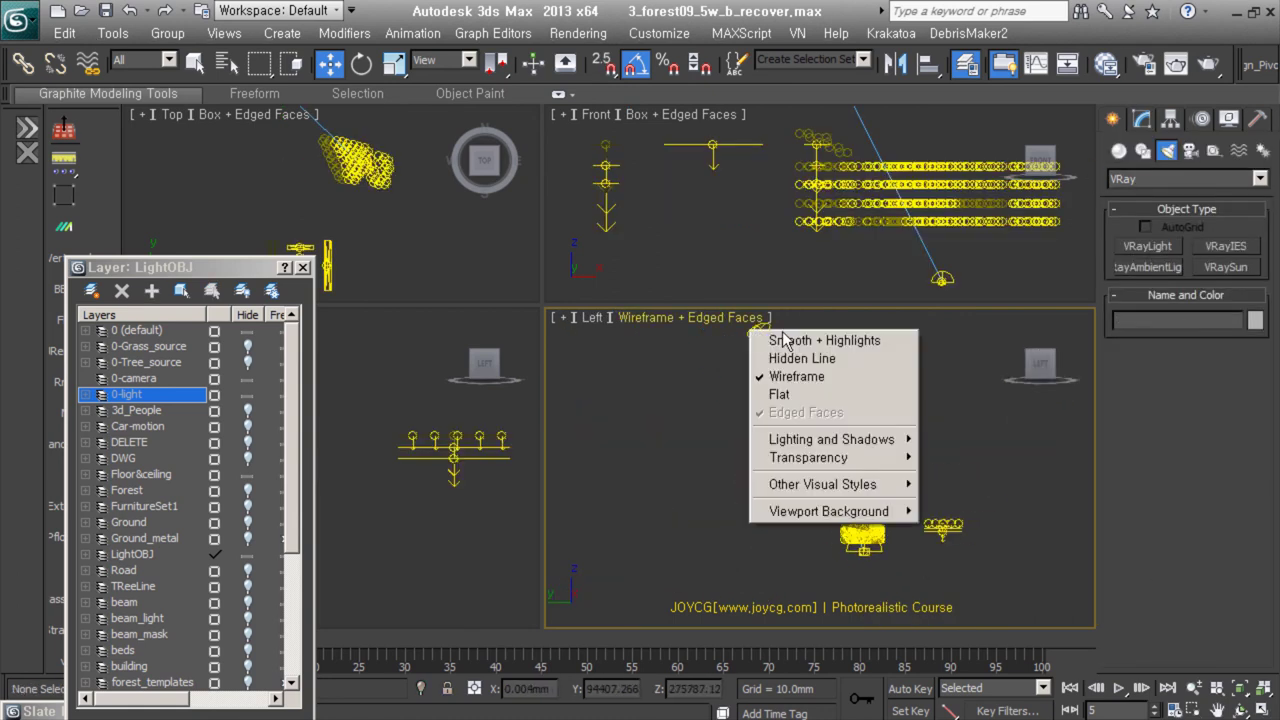
click(788, 420)
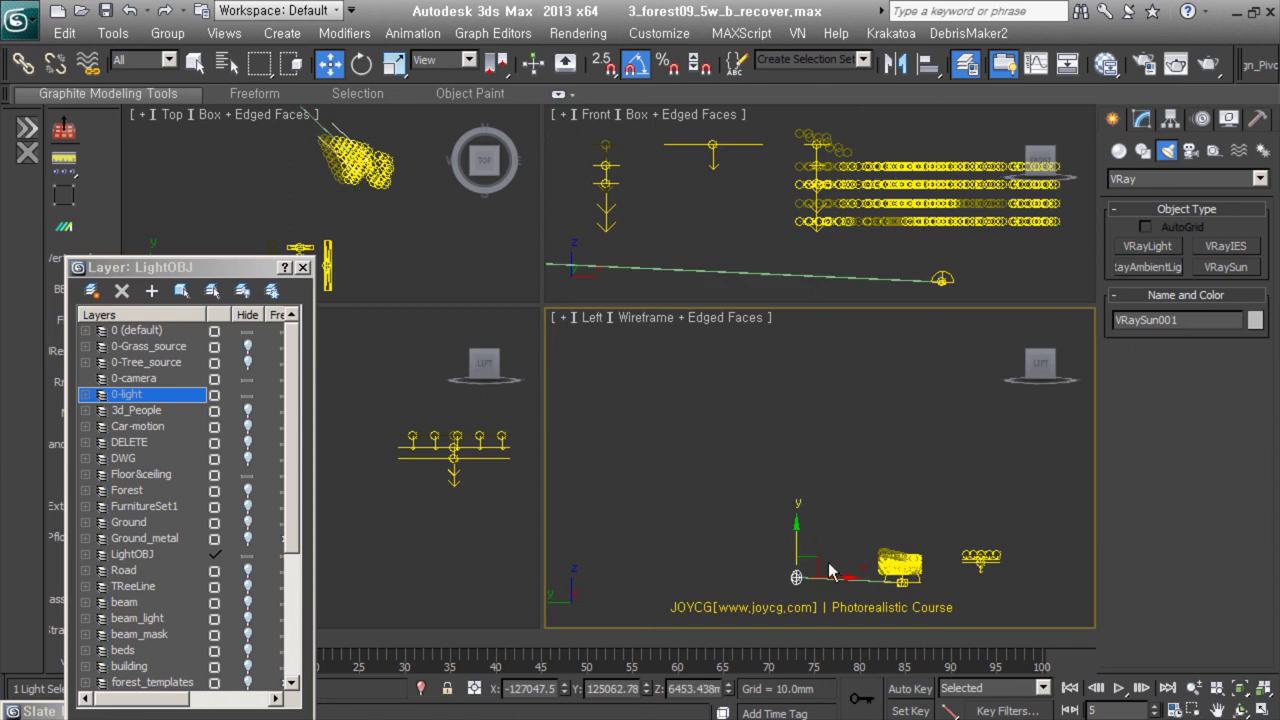
click(949, 364)
click(412, 282)
text(night)
scroll(507, 338, down, 1)
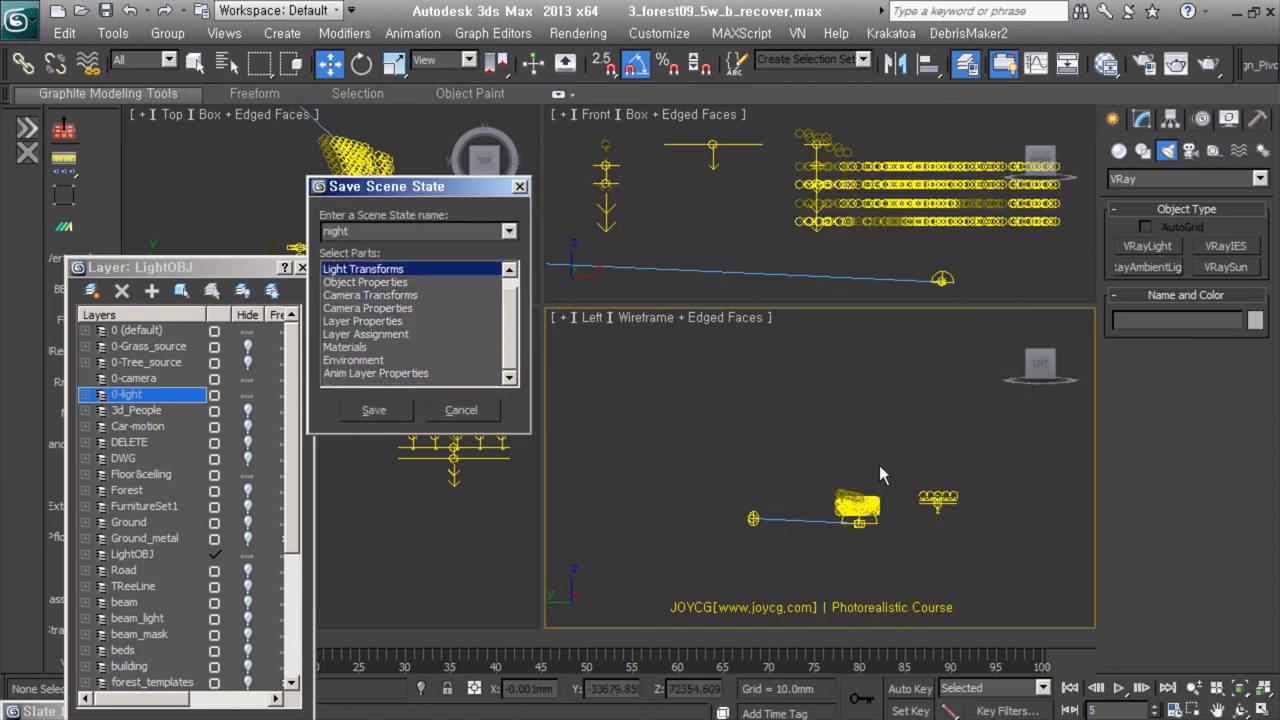
click(412, 309)
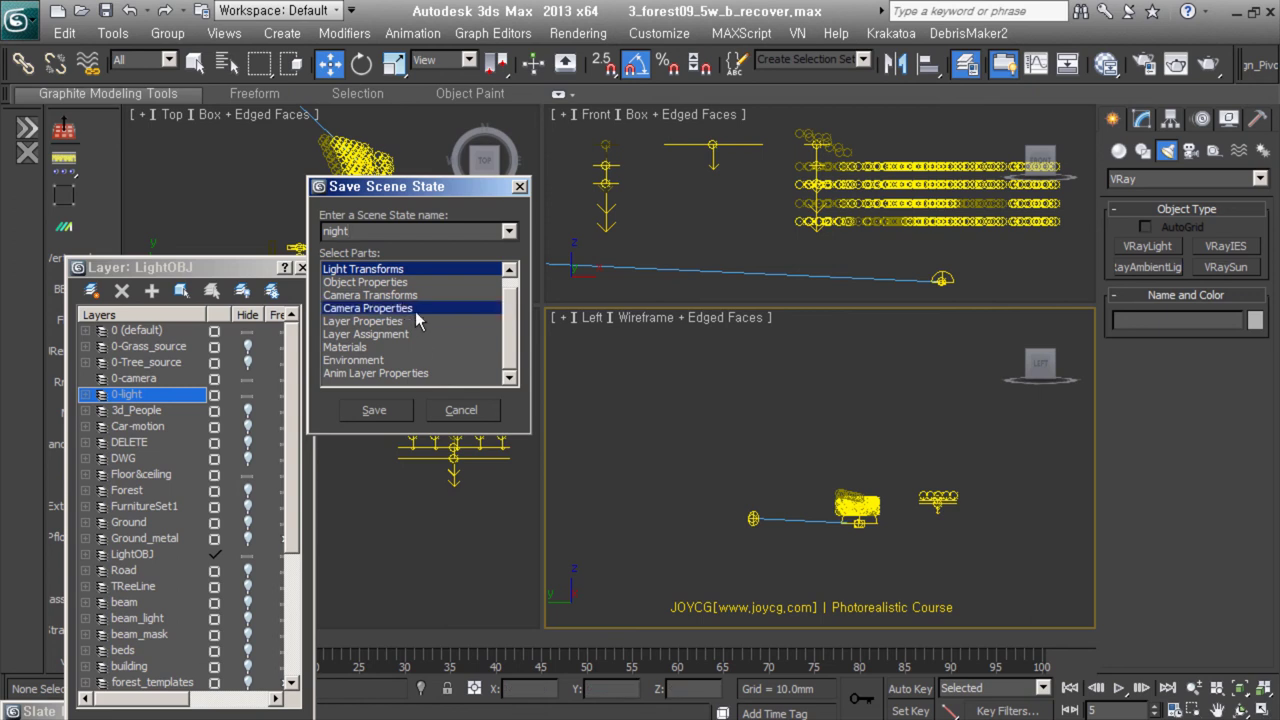
click(374, 410)
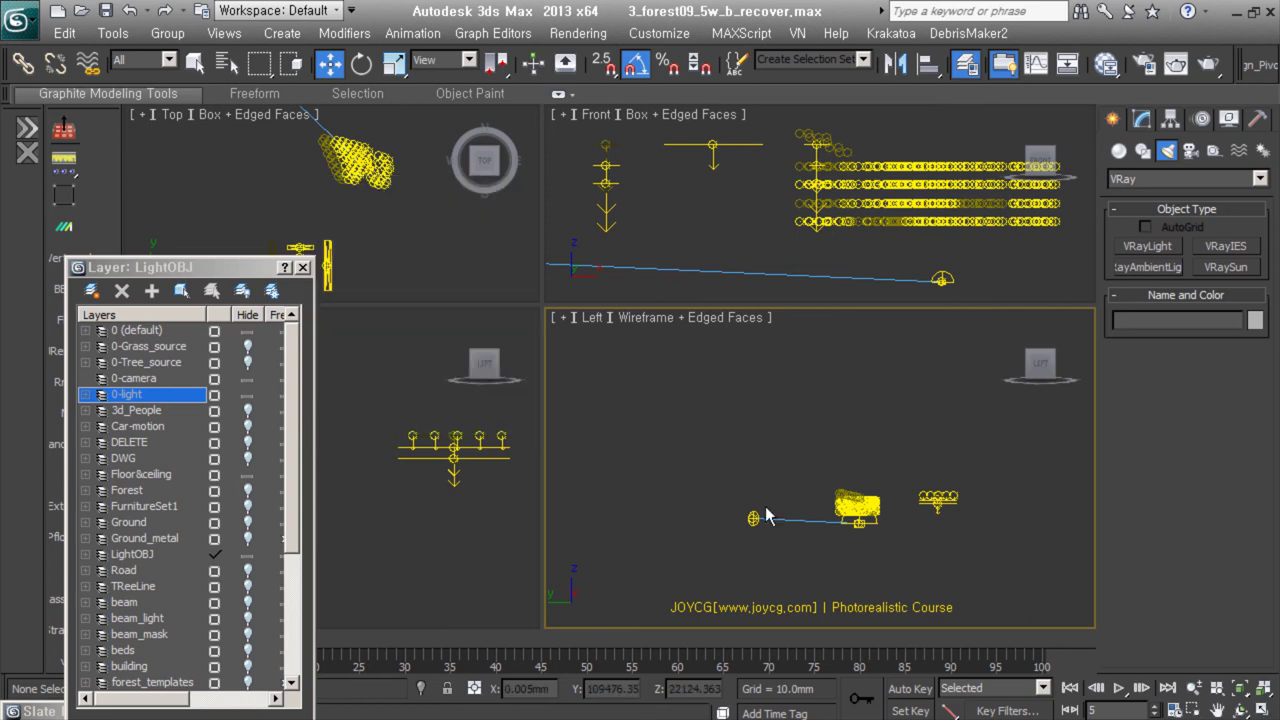
Move a light, then restore the 'night' scene state to test it
drag(768, 515, 829, 400)
right_click(871, 366)
click(1030, 348)
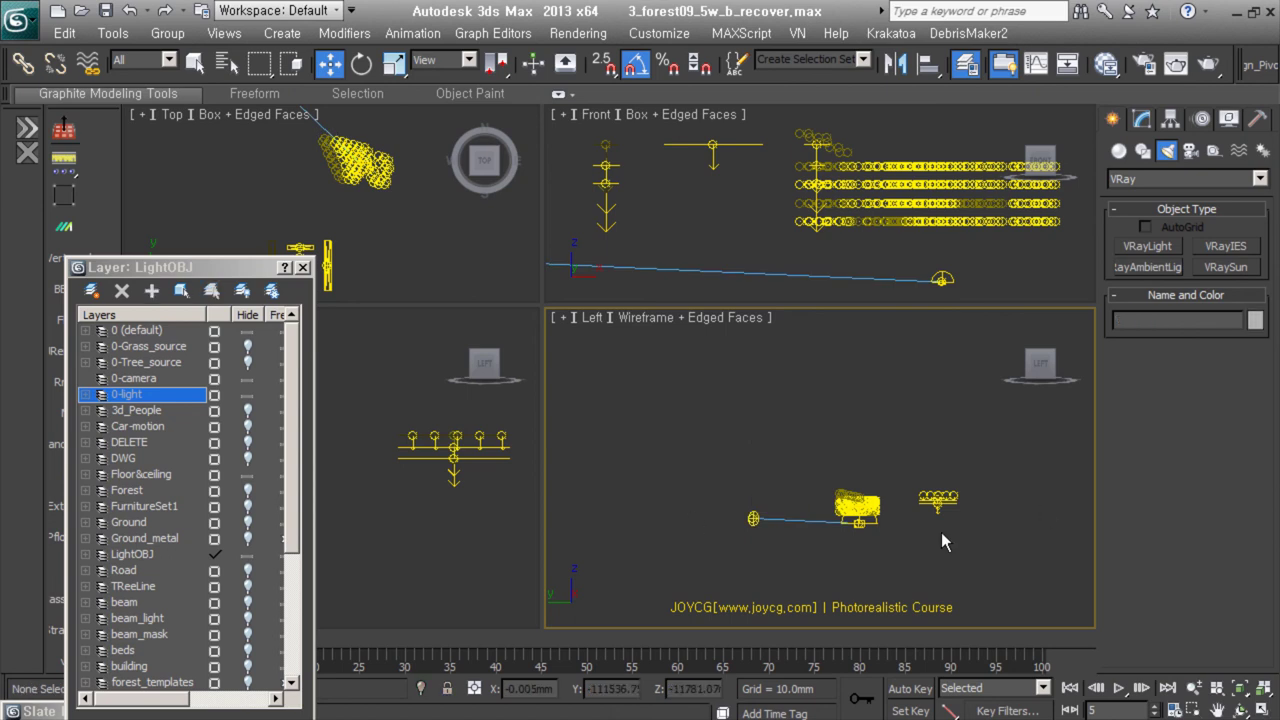
Review the VRaySun parameters, including its filter colour
scroll(843, 530, up, 3)
click(588, 488)
click(1141, 119)
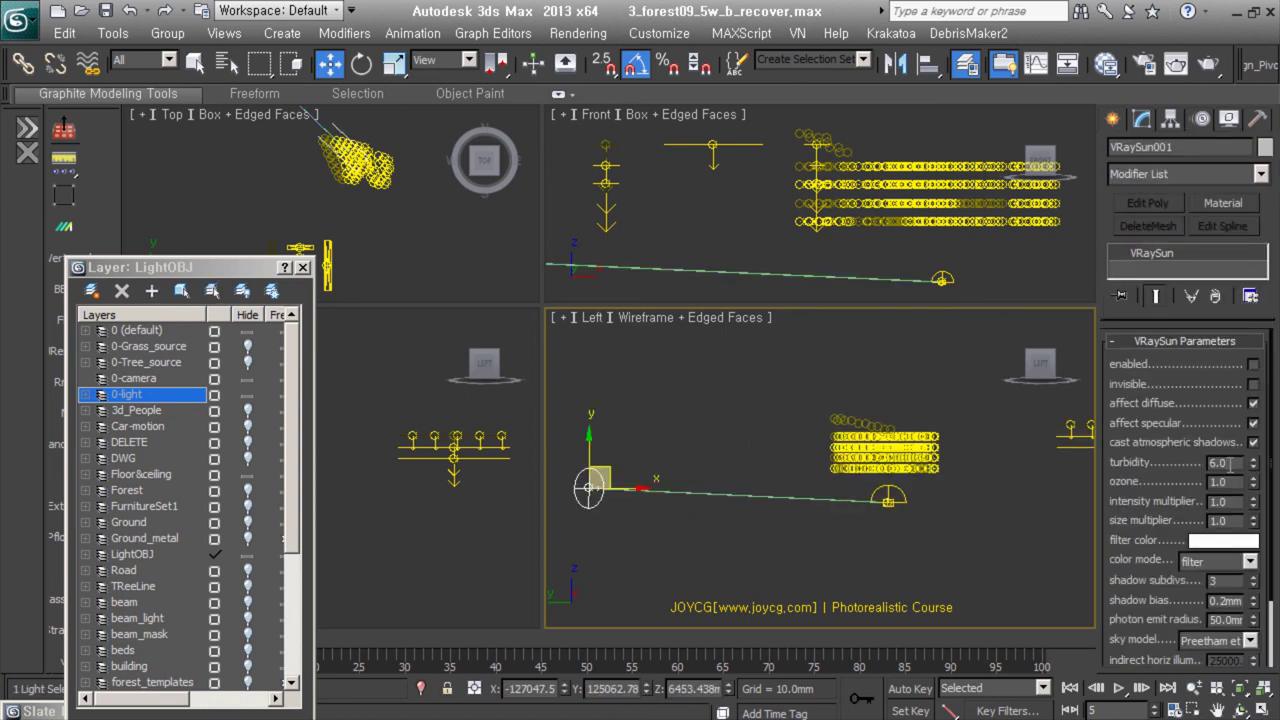
click(1222, 540)
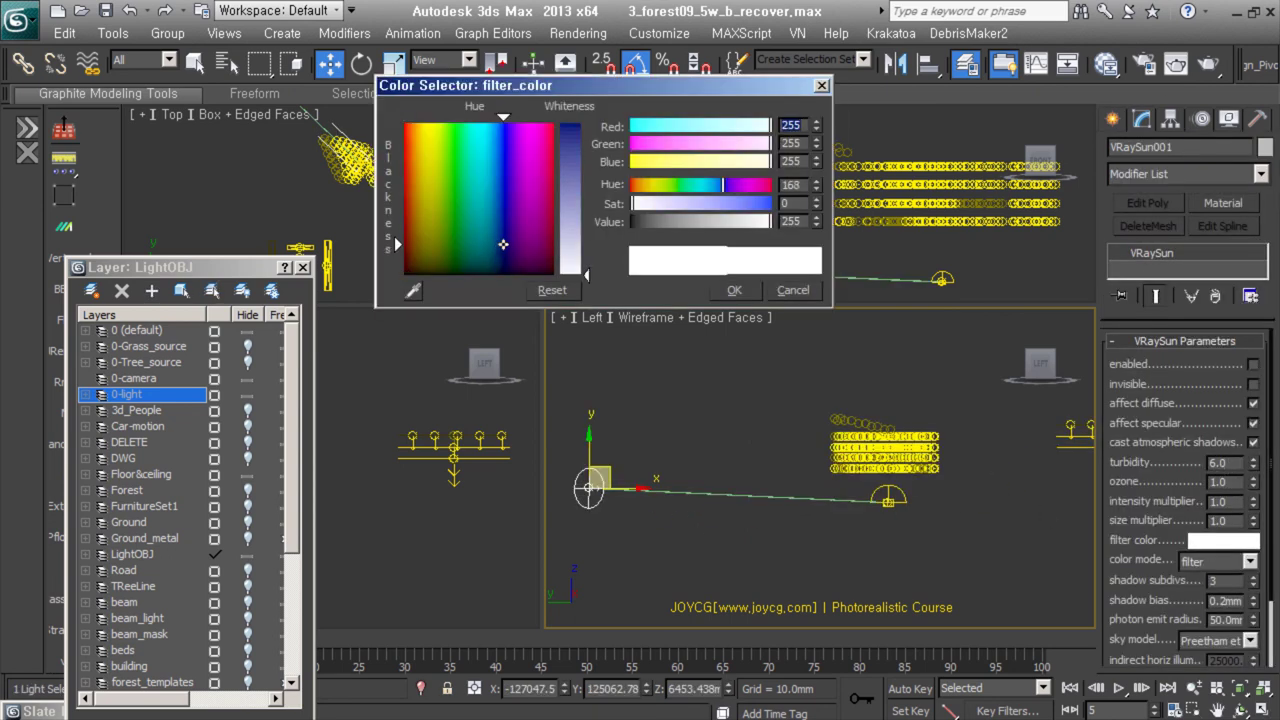
click(734, 290)
click(886, 499)
scroll(1226, 600, down, 5)
click(607, 497)
scroll(1173, 507, down, 1)
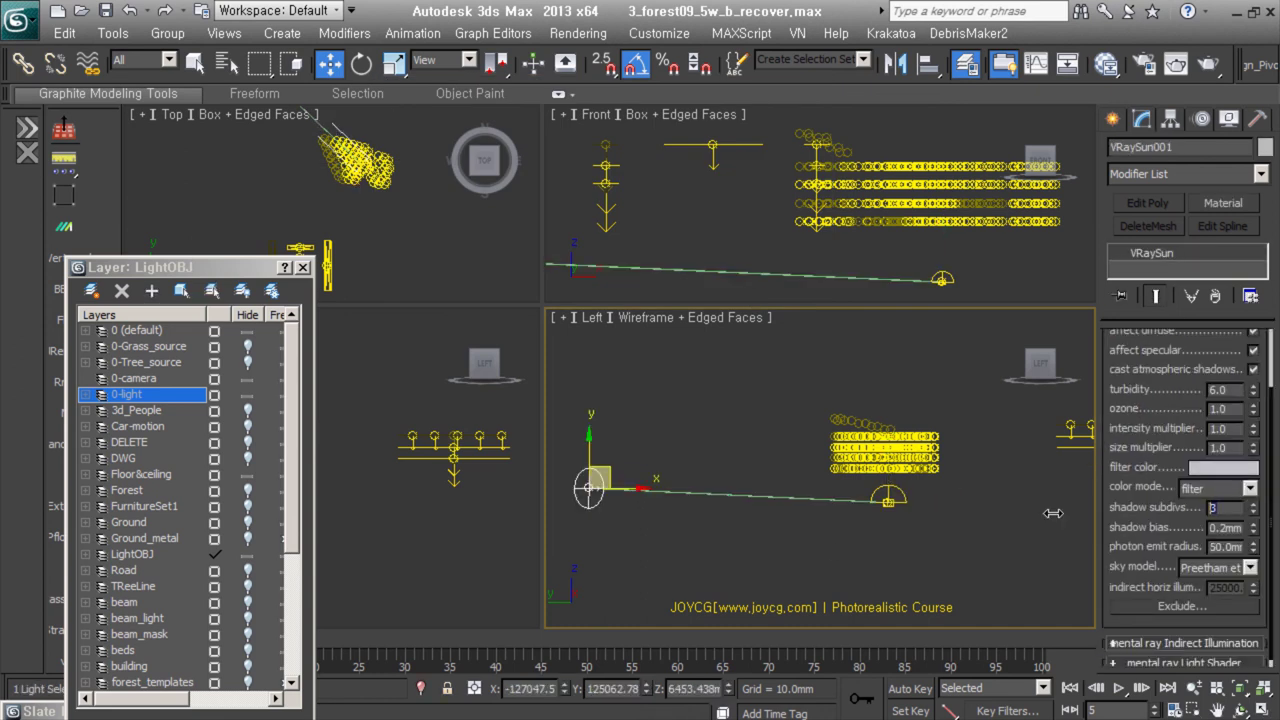
Hide the uplights to inspect the remaining light, then unhide the layers from water_HoleUnit up to beam
key(c)
click(711, 517)
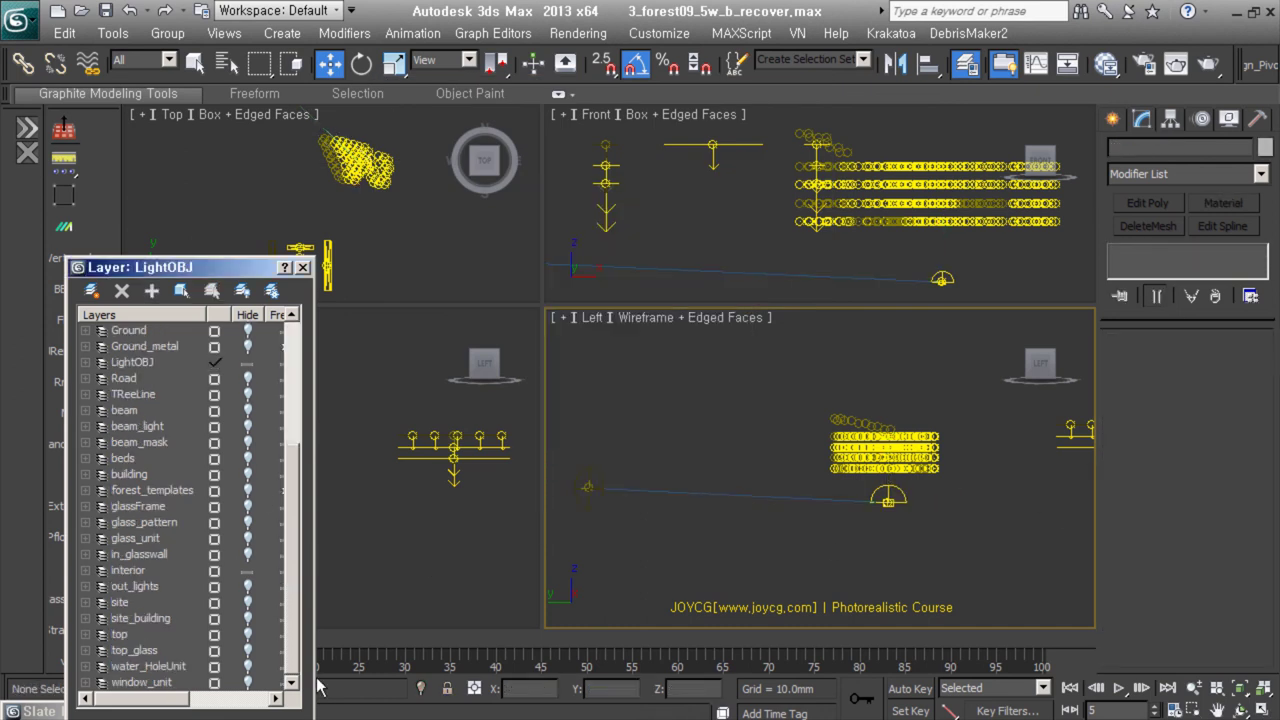
click(148, 666)
click(145, 60)
click(130, 108)
middle_drag(610, 527, 728, 510)
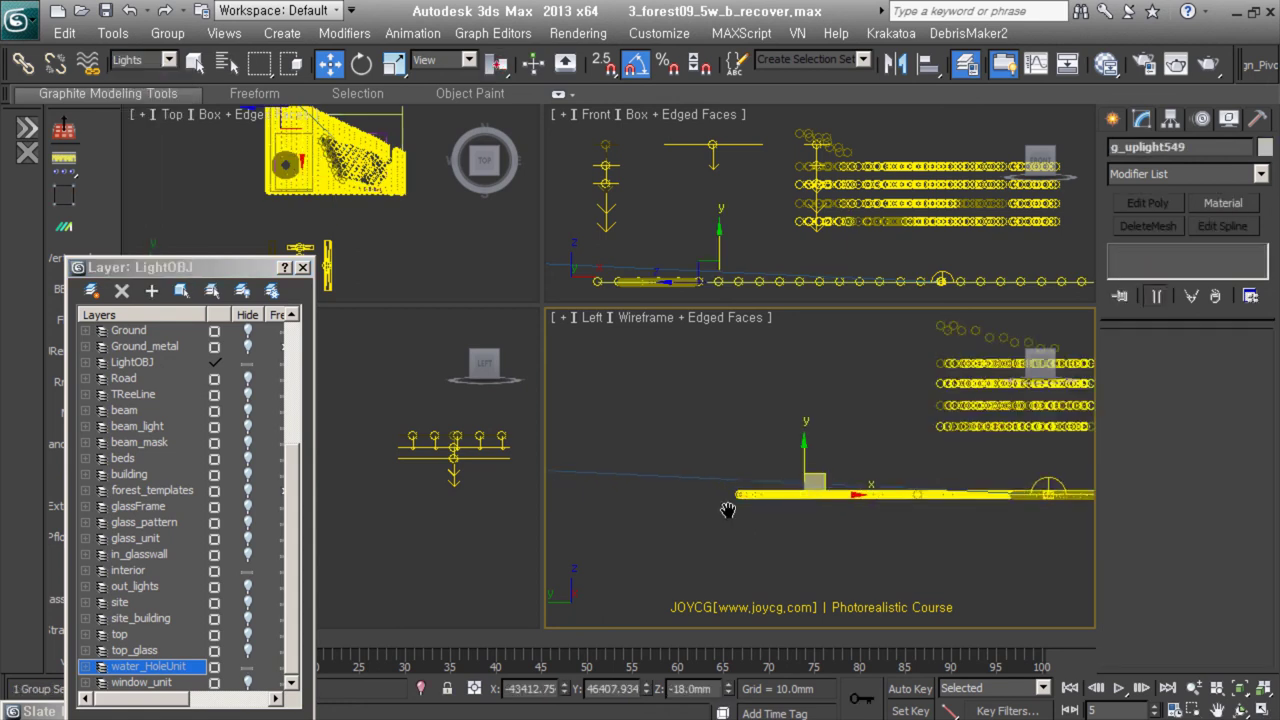
key(Delete)
key(z)
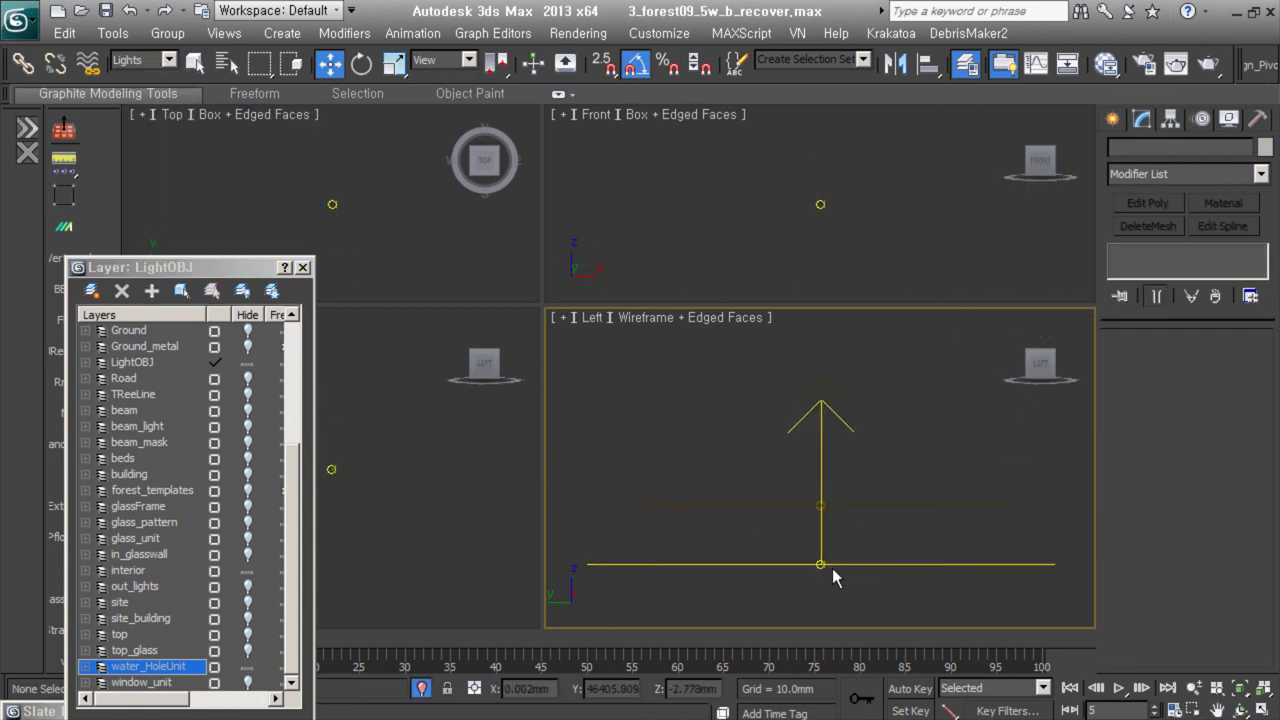
click(421, 688)
drag(248, 666, 249, 368)
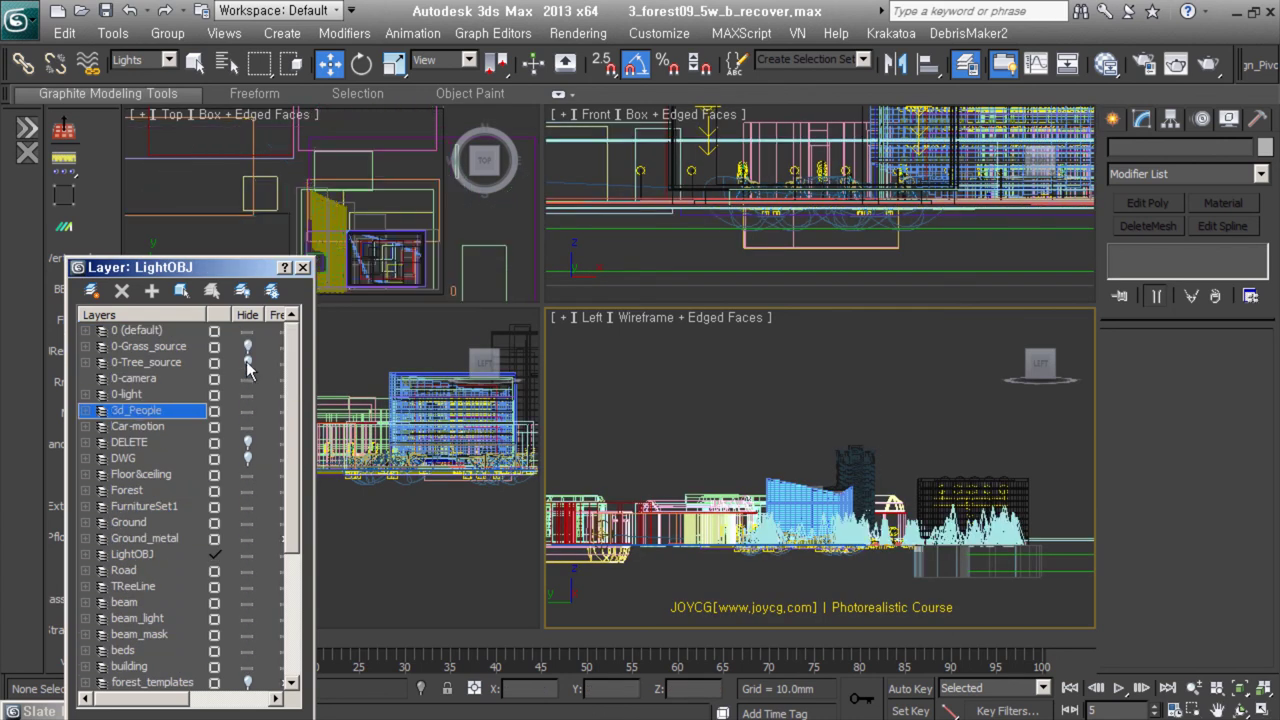
Set the Left view to the VRay_Cu_01 camera at zoom factor 1.544, and open the Slate Material Editor
key(c)
double_click(570, 229)
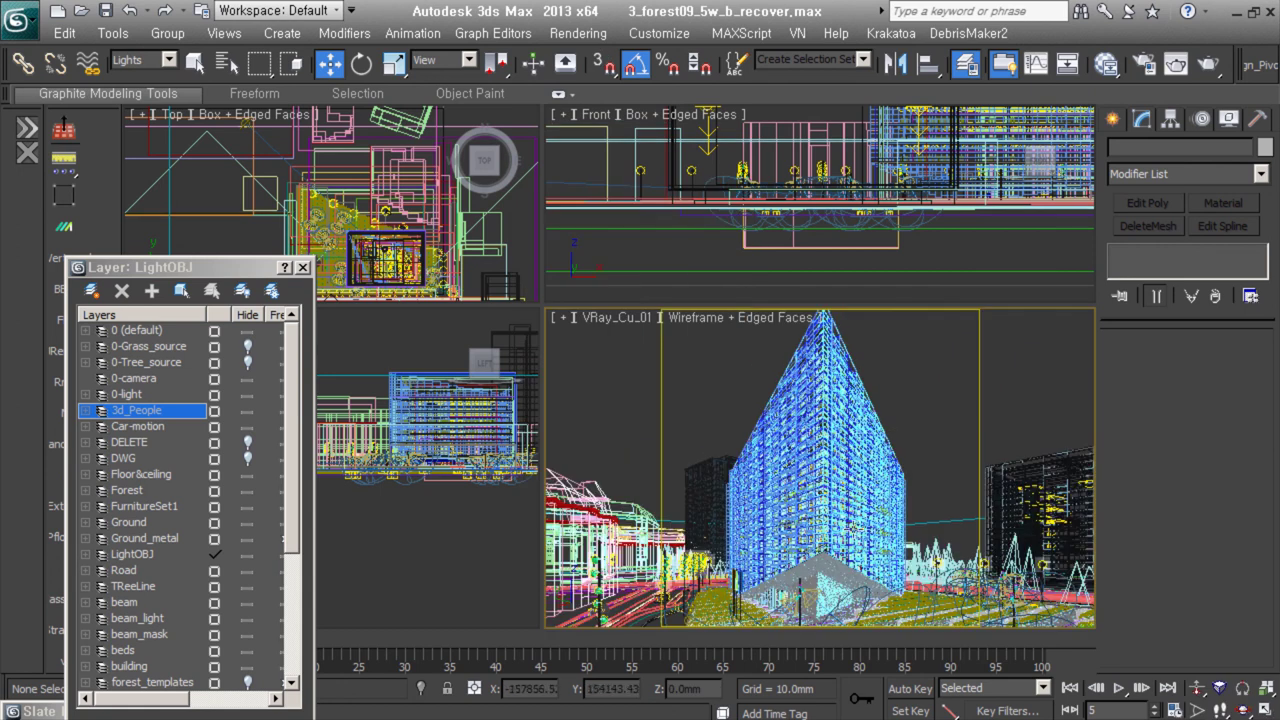
click(615, 317)
click(683, 601)
drag(1257, 474, 1257, 478)
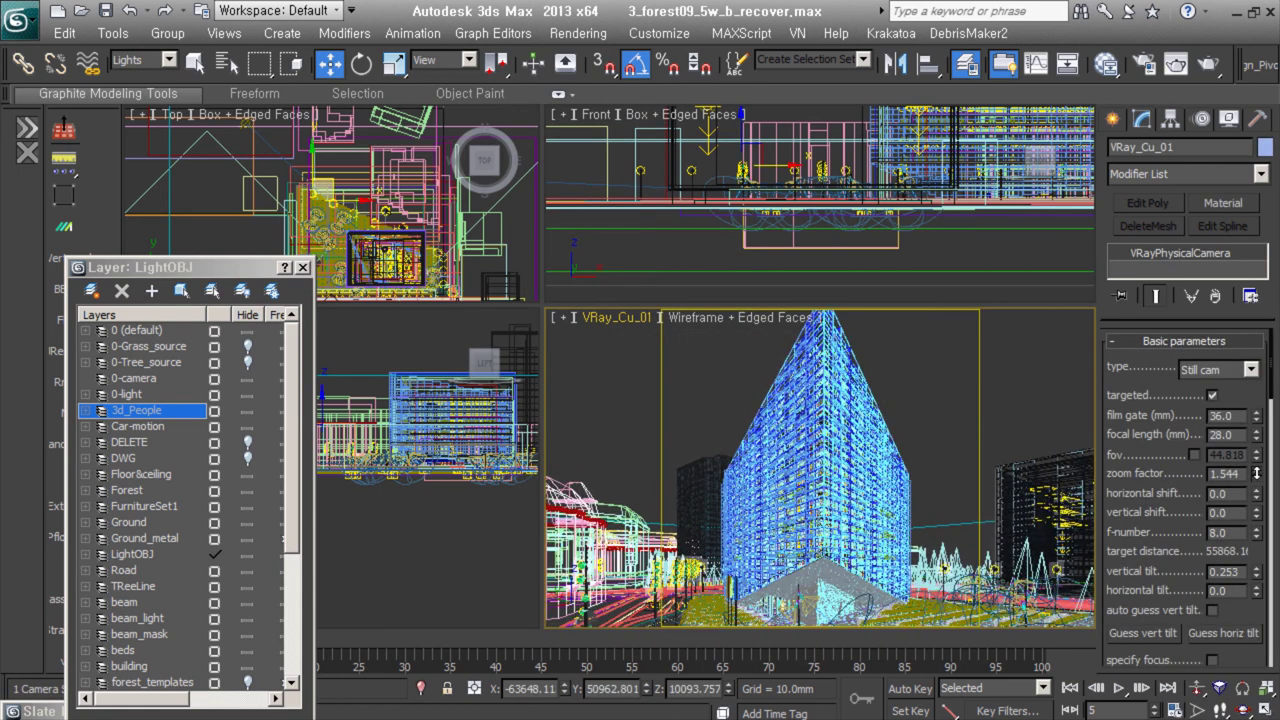
key(m)
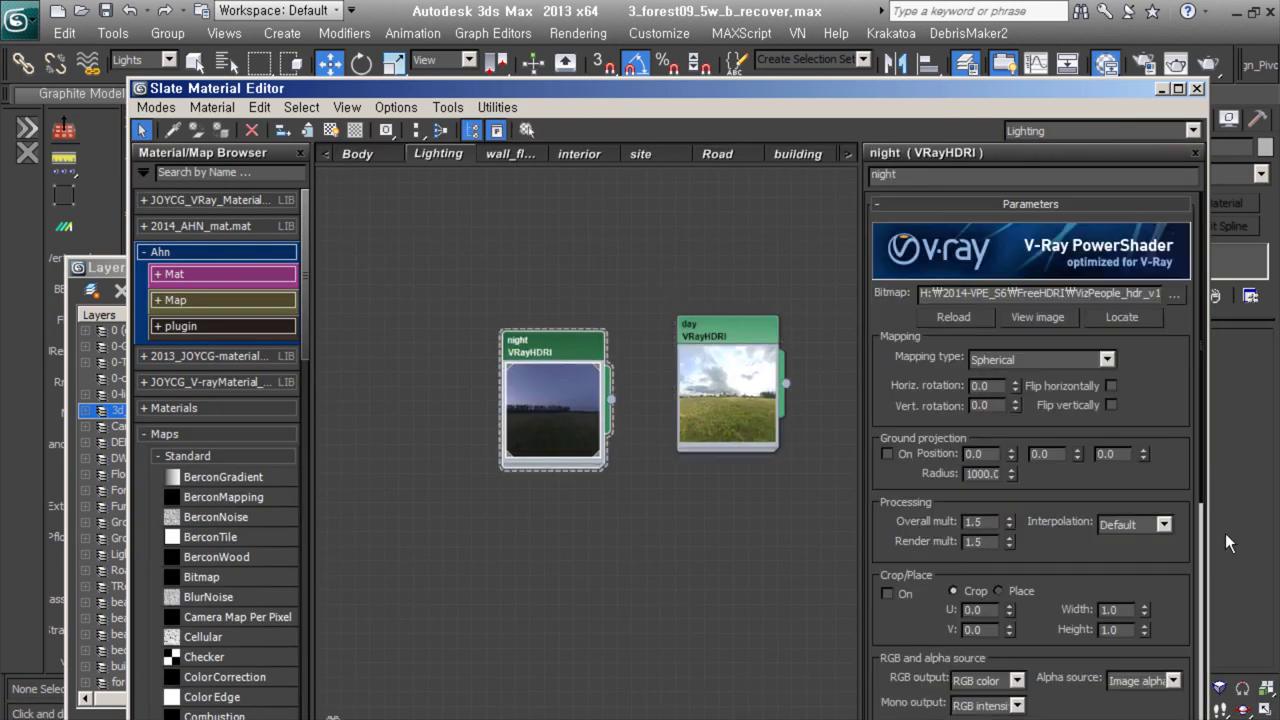
Review the V-Ray color mapping, irradiance map, light cache, render elements and system settings in Render Setup
drag(1206, 420, 720, 420)
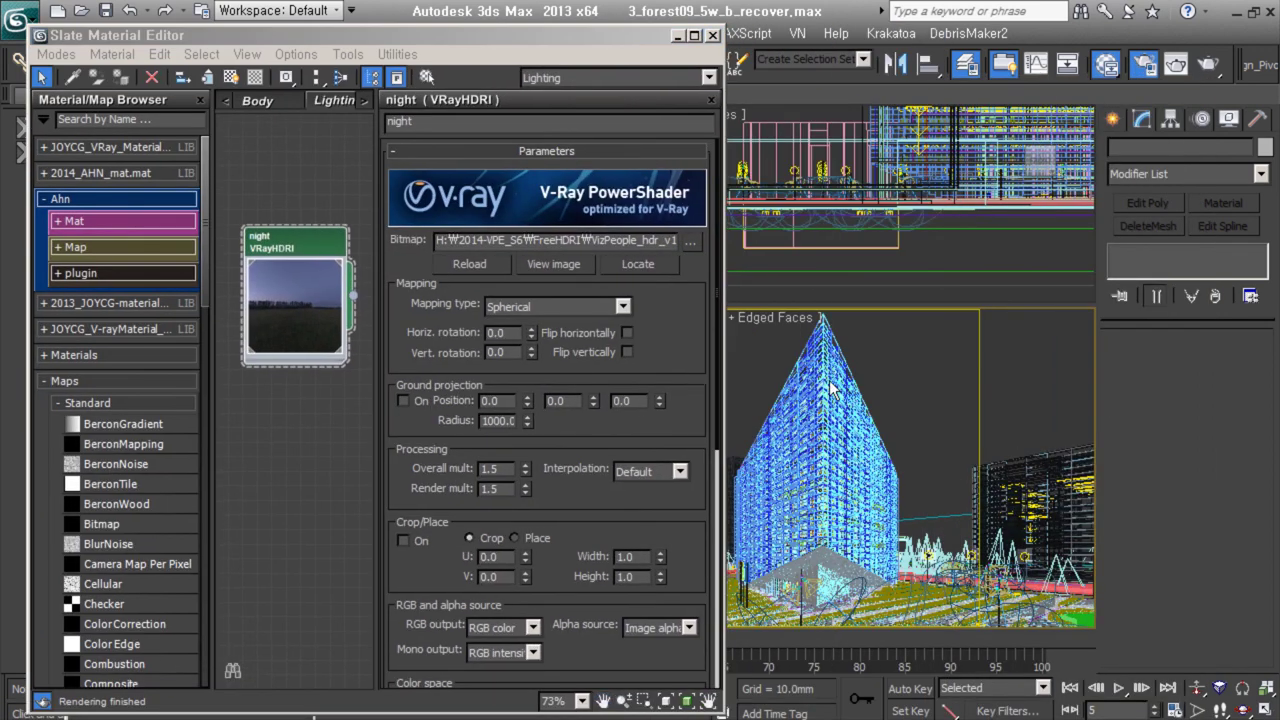
key(F10)
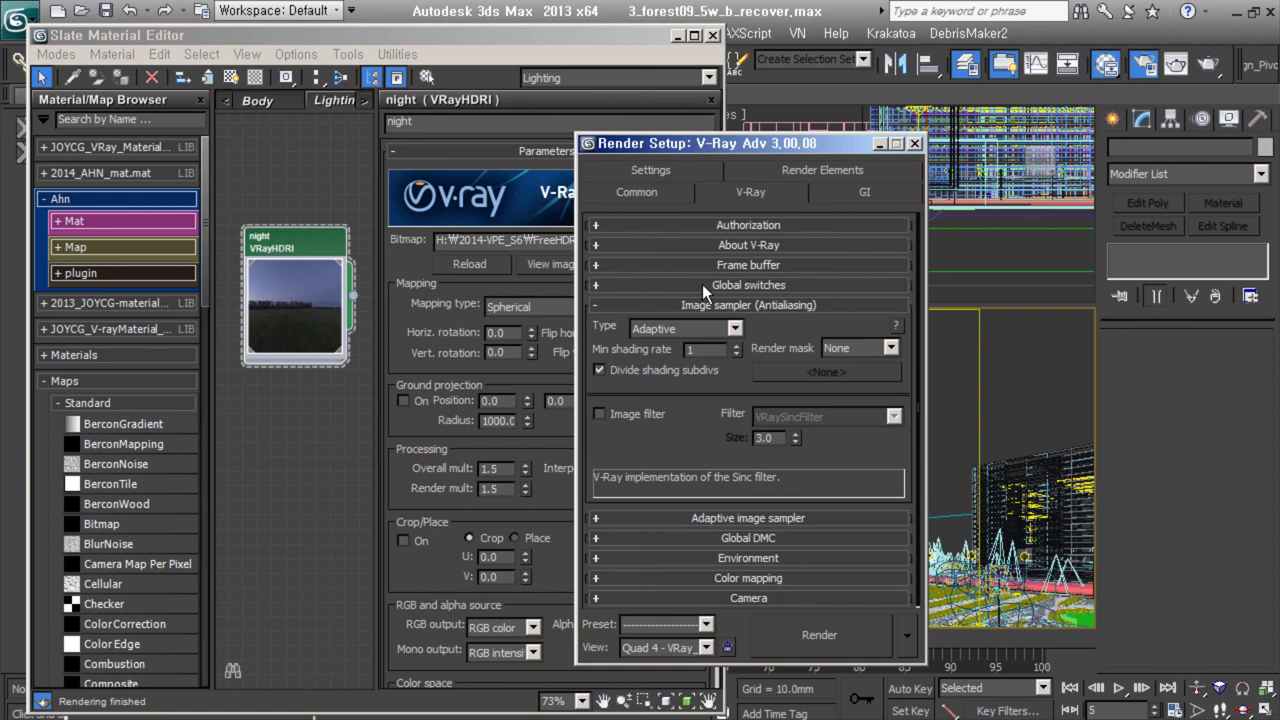
click(768, 578)
click(893, 572)
click(840, 587)
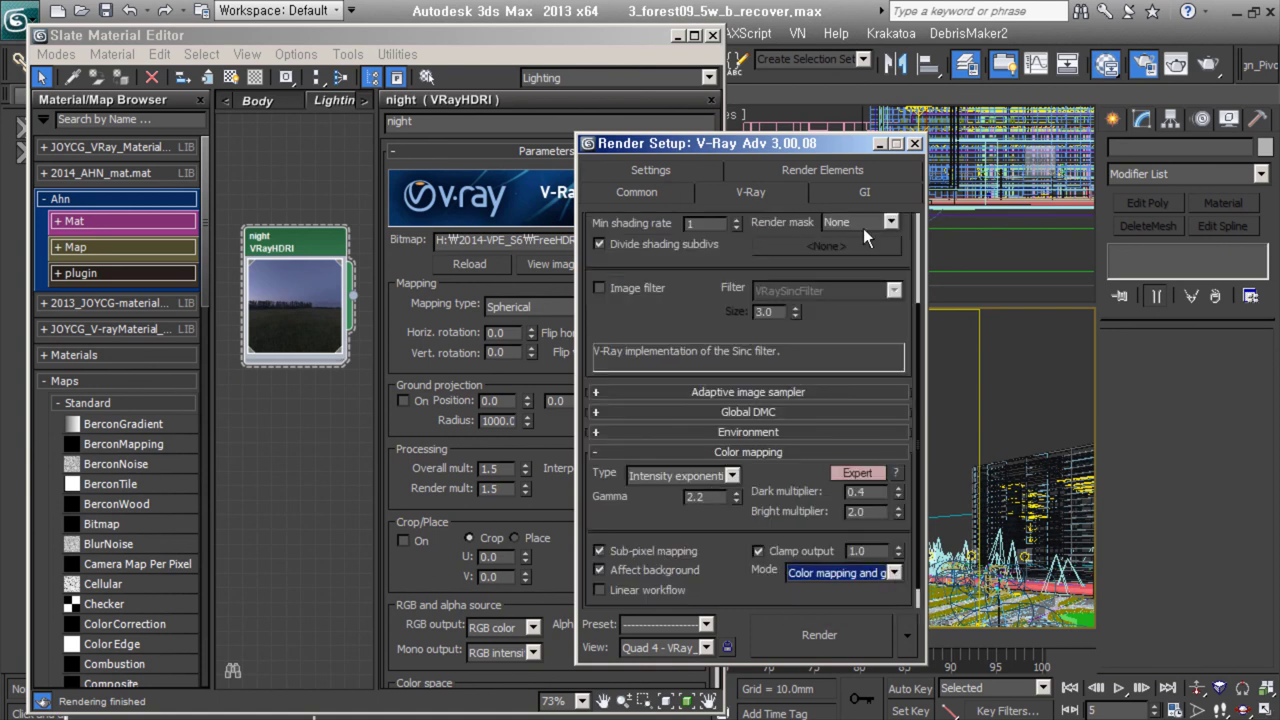
click(864, 191)
click(750, 441)
click(745, 224)
click(771, 464)
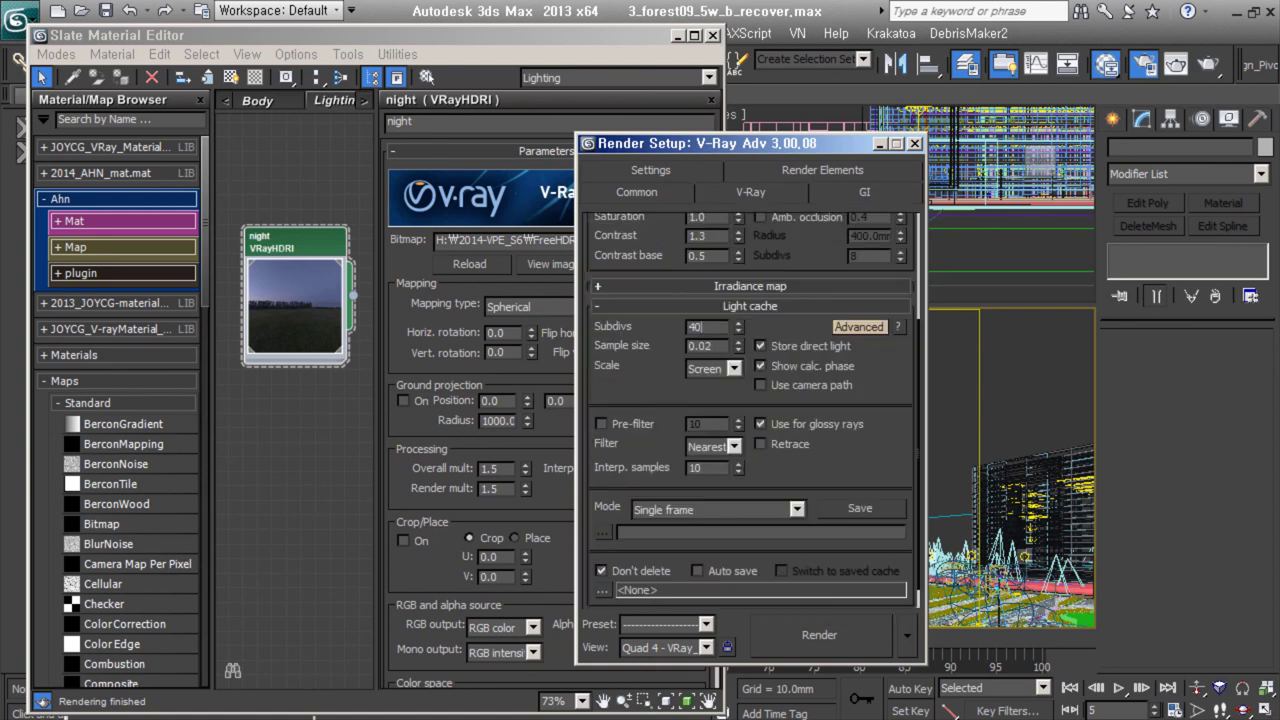
click(822, 170)
click(650, 191)
click(726, 240)
click(636, 170)
Switch the render mode to ActiveShade and start the V-Ray RT interactive preview
click(907, 640)
scroll(703, 572, down, 10)
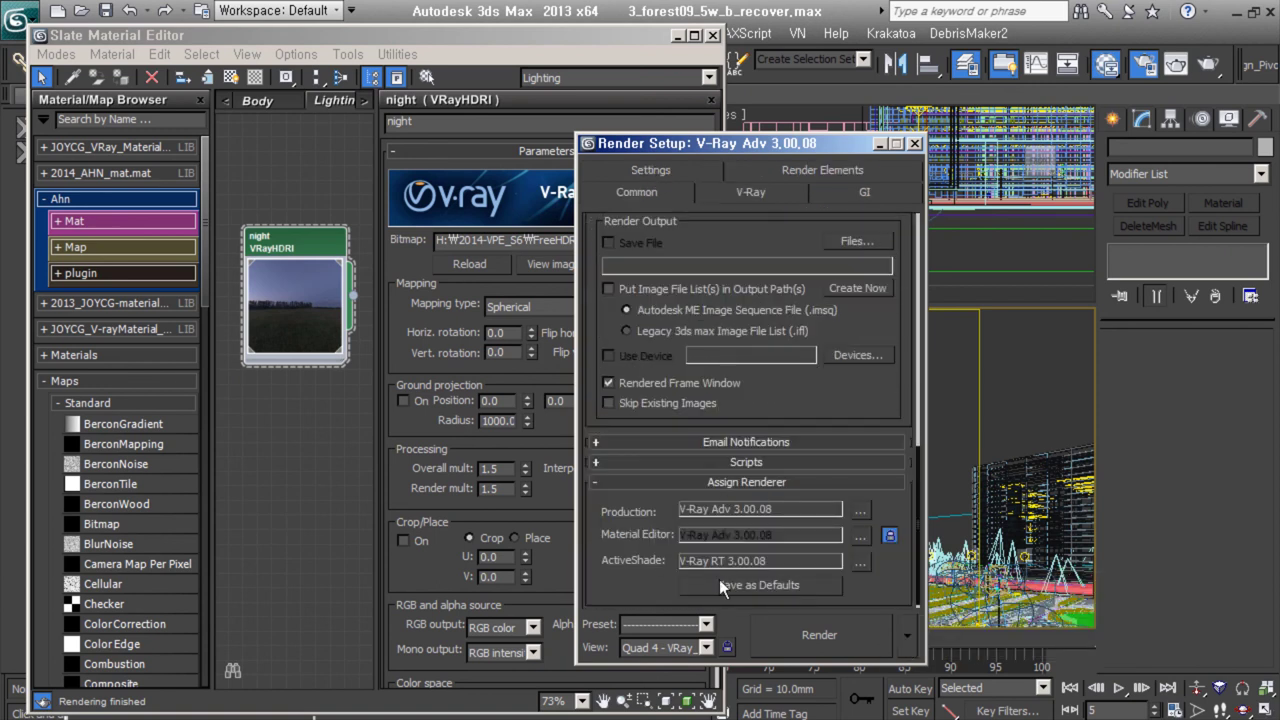
click(907, 635)
click(960, 635)
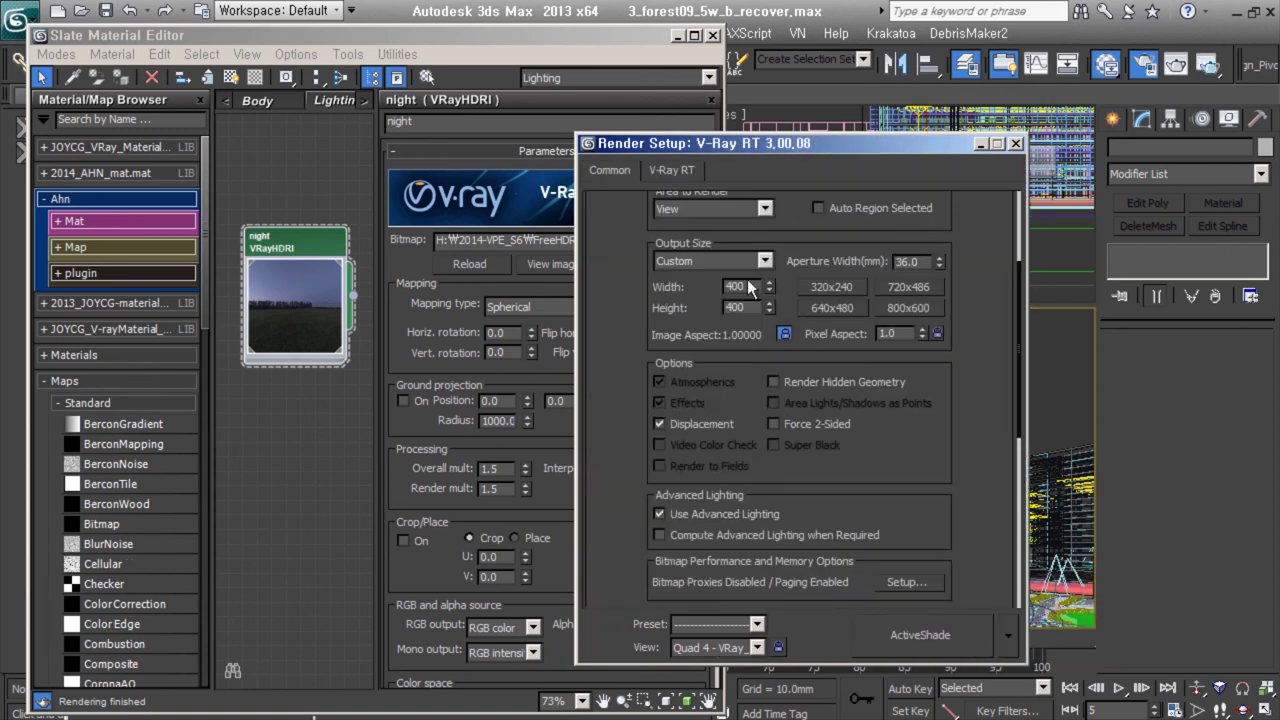
click(671, 170)
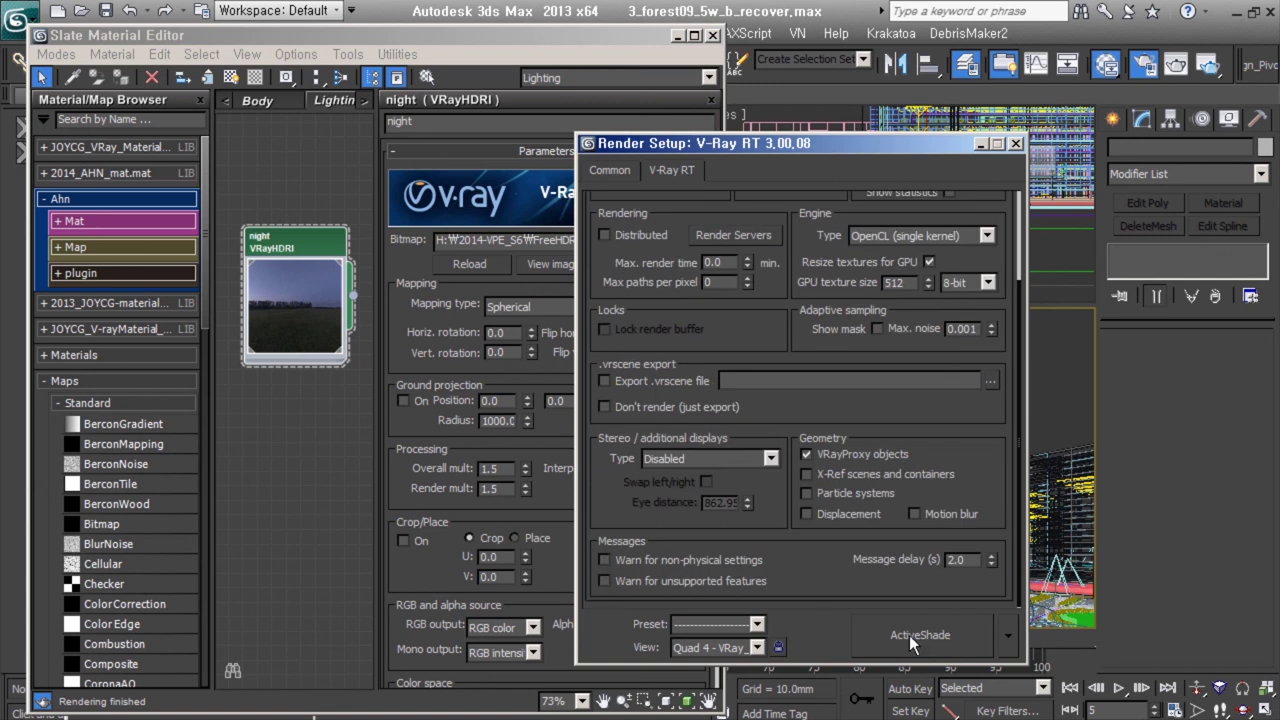
click(909, 635)
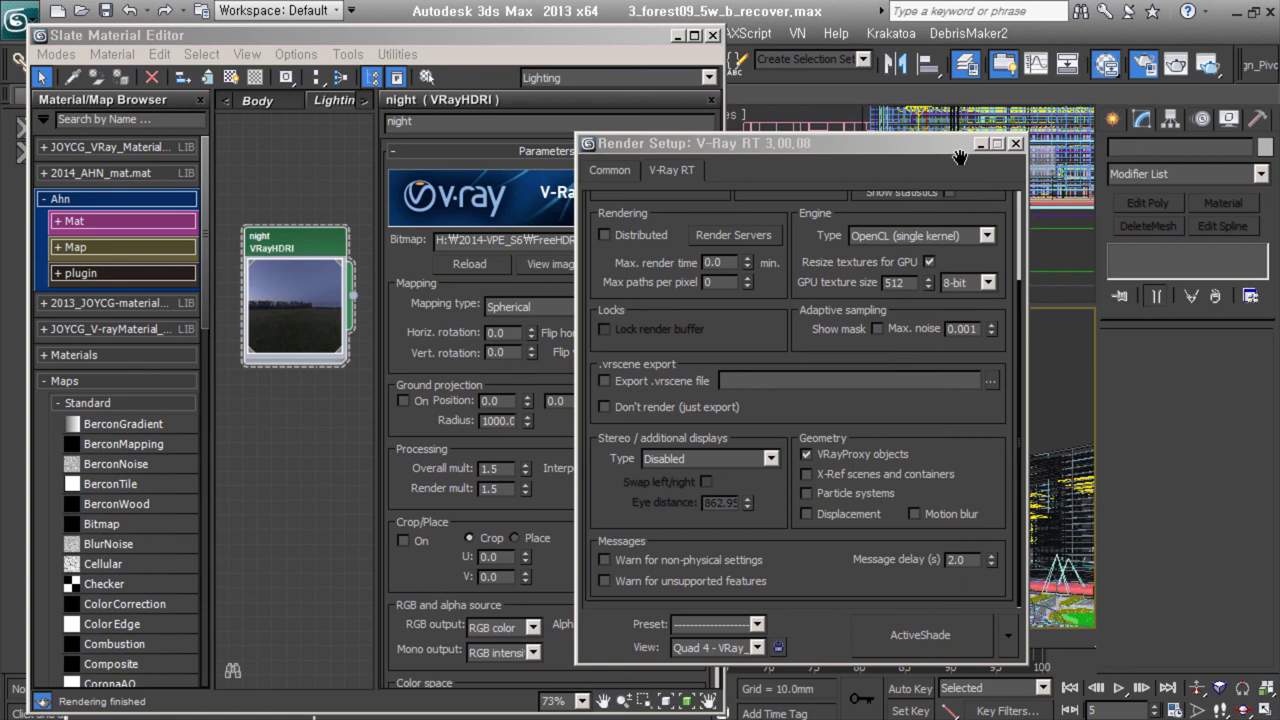
Launch the ActiveShade preview and lower the night HDRI overall and render multipliers to 1.0
drag(700, 143, 795, 141)
click(1042, 627)
mouse_move(699, 192)
mouse_down()
mouse_move(925, 120)
mouse_move(828, 191)
mouse_up()
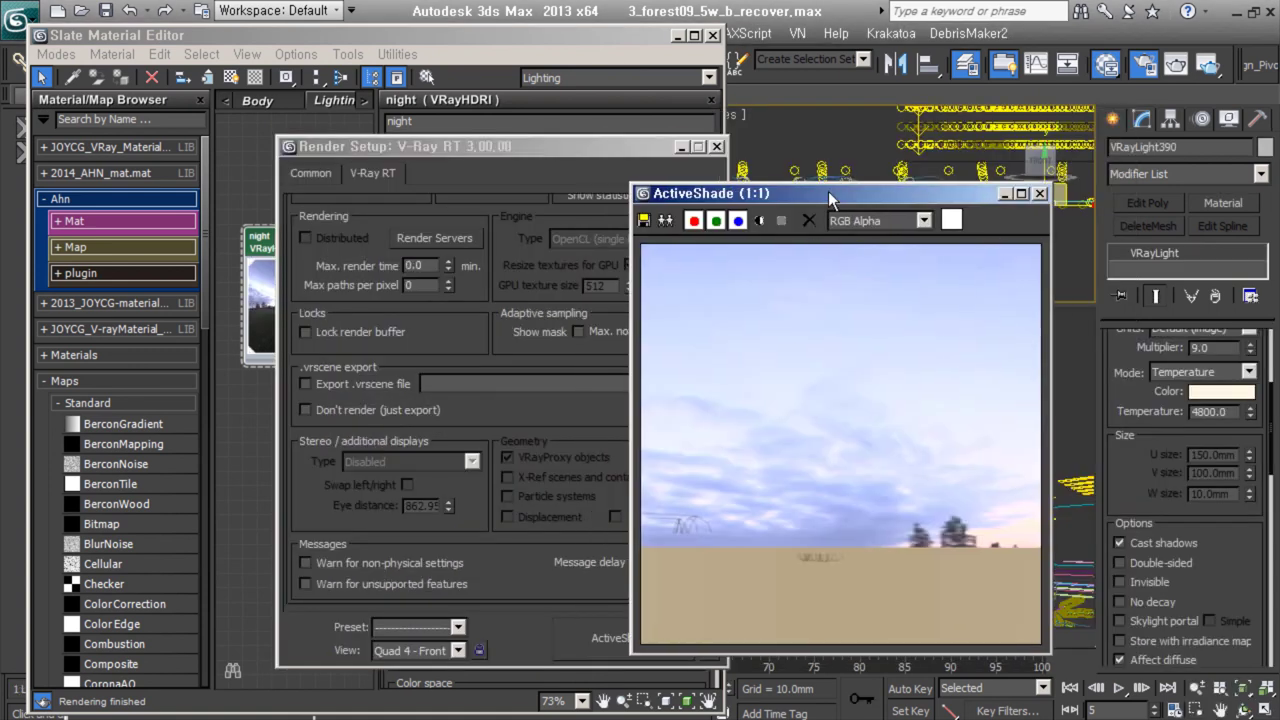
drag(516, 478, 516, 520)
click(829, 598)
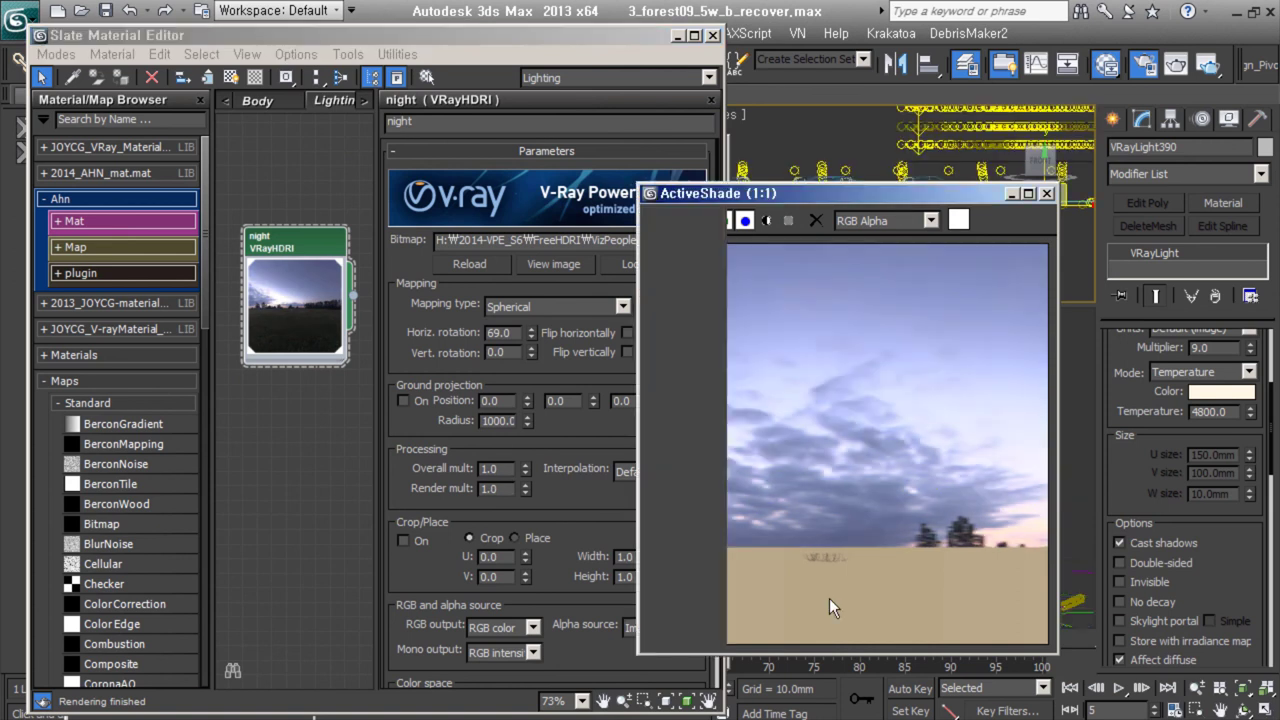
Turn on the full spherical dome and set the sky's horizontal rotation to 78, then close the preview
scroll(1152, 485, down, 3)
scroll(1178, 459, down, 3)
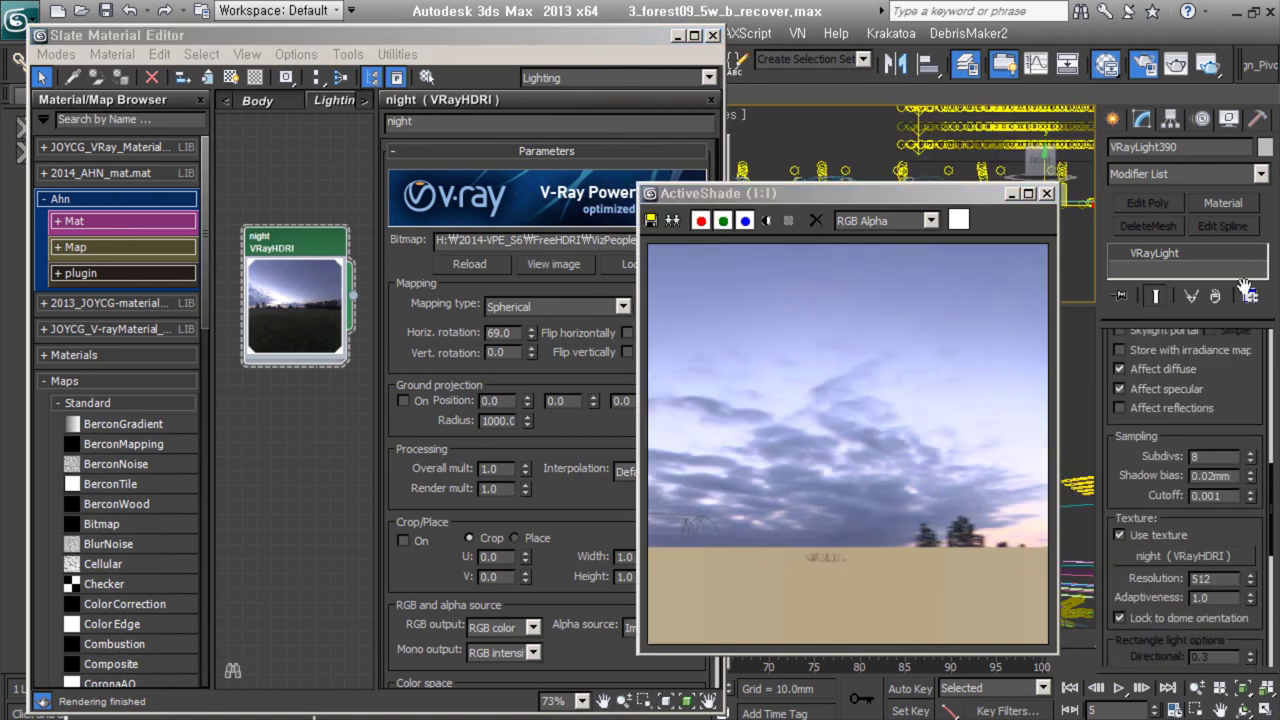
scroll(1178, 459, down, 2)
click(1120, 477)
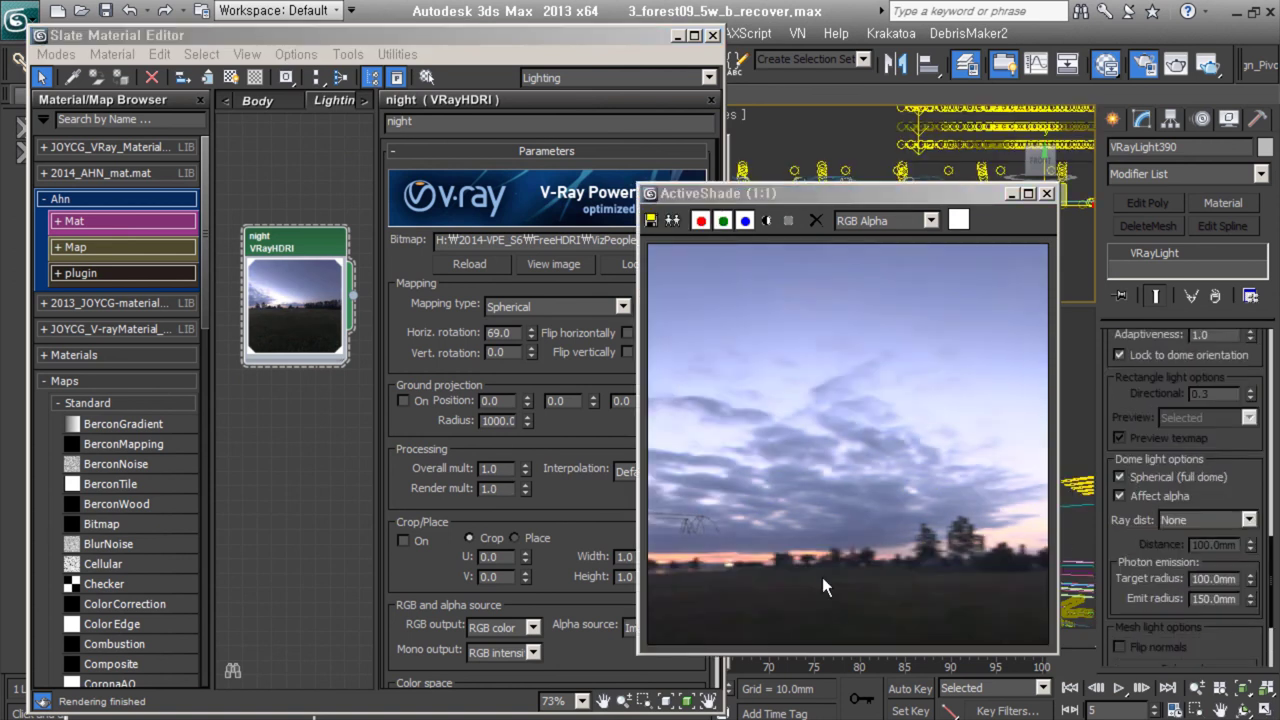
drag(531, 332, 531, 300)
drag(760, 193, 883, 157)
drag(531, 338, 530, 345)
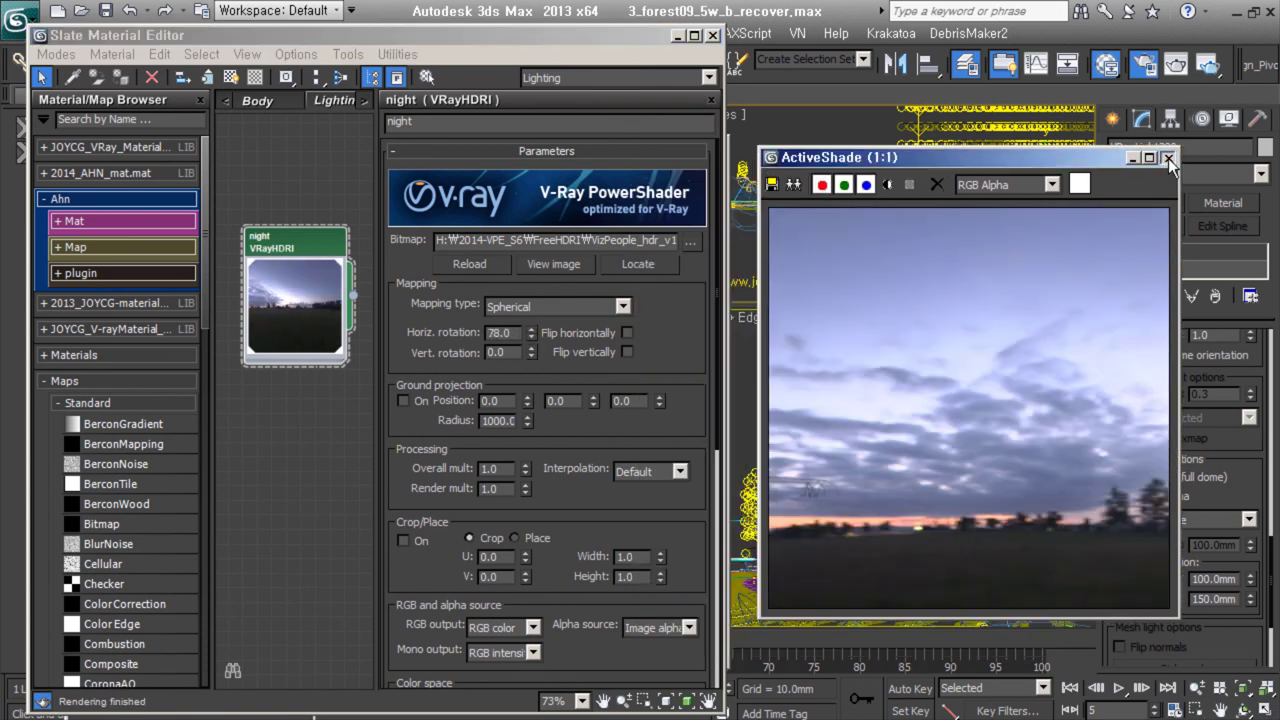
click(499, 332)
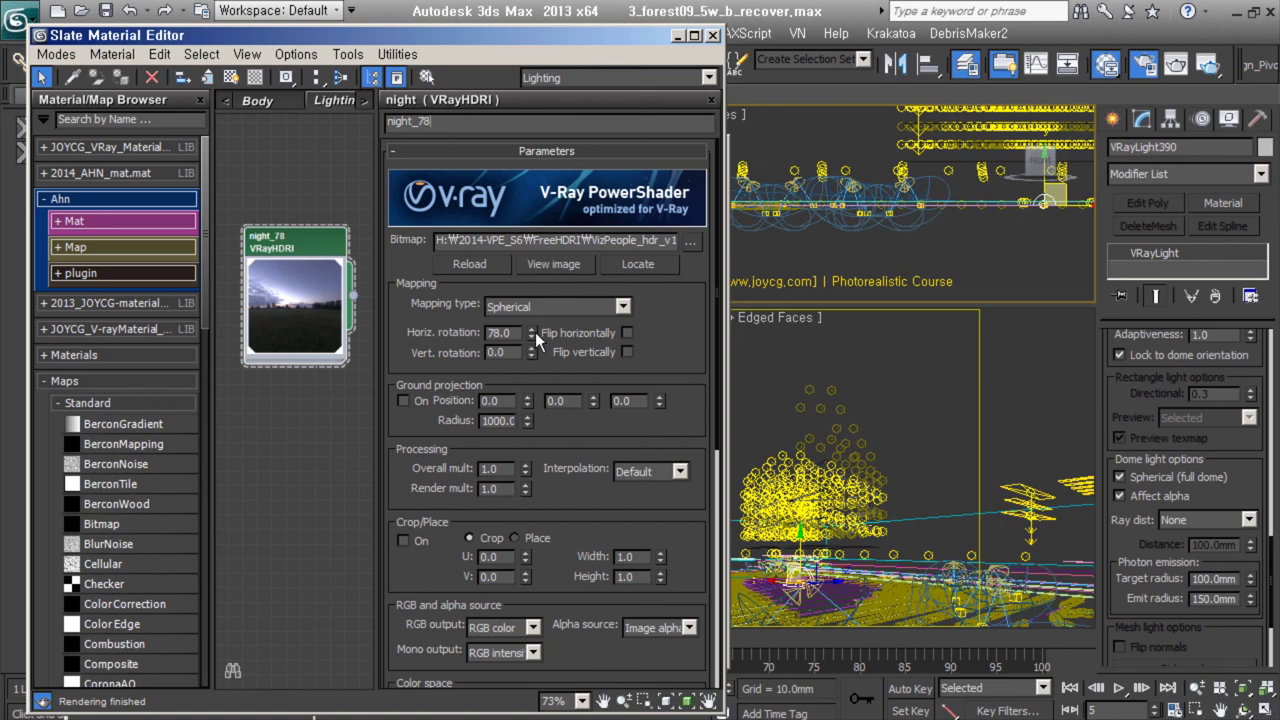
click(678, 36)
Switch the render mode back to Production rendering
click(705, 638)
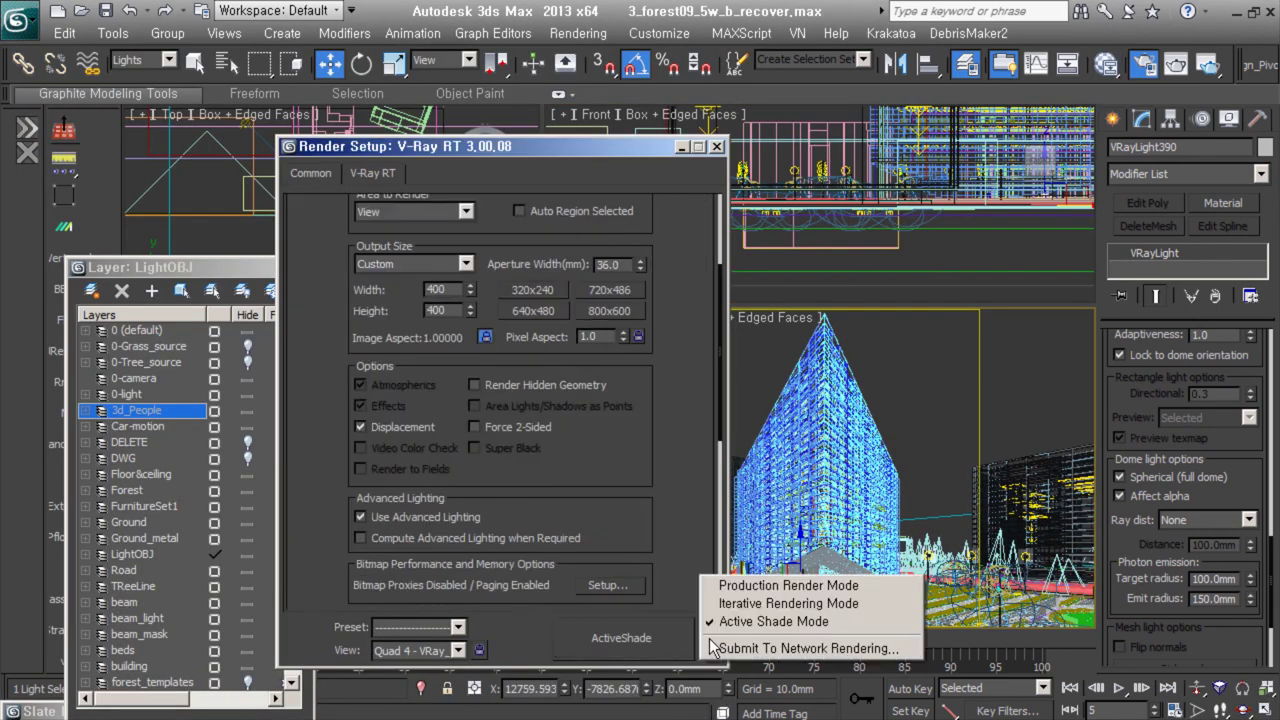
click(788, 585)
click(457, 197)
Review all scene lights in the V-Ray Light Lister, then render the VRay_Cu_01 view at 500 × 500
click(113, 33)
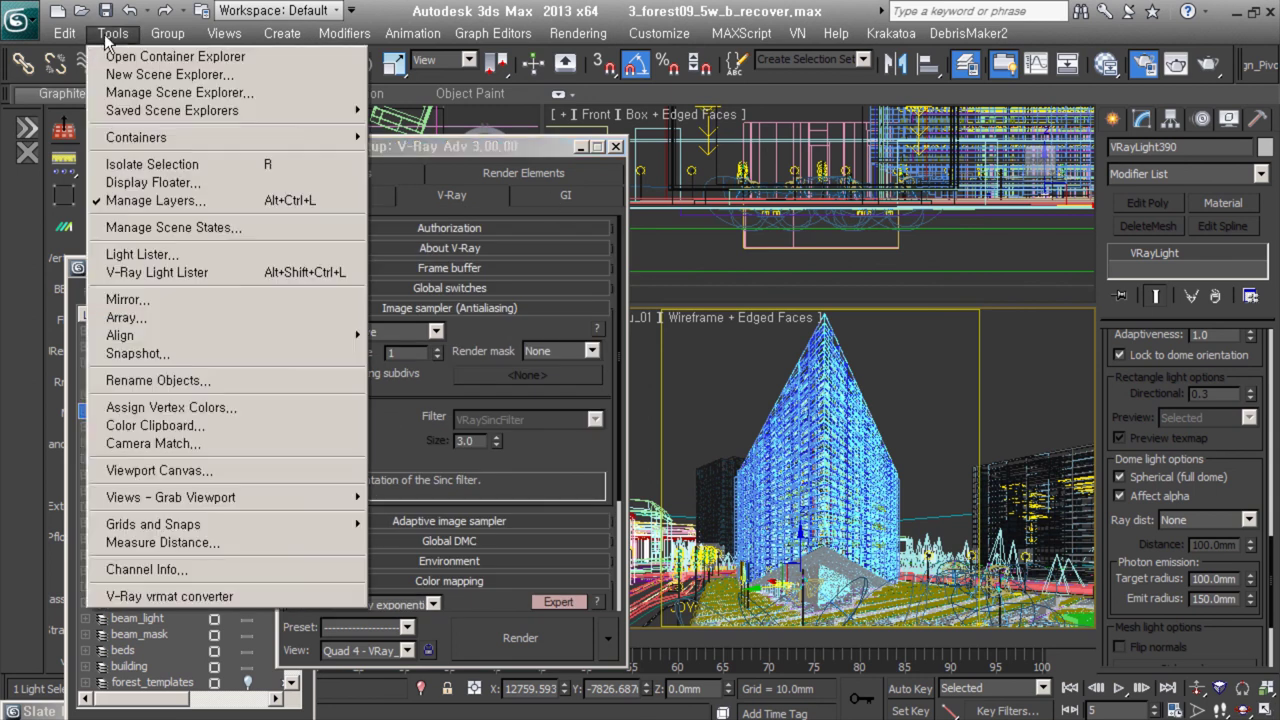
click(211, 271)
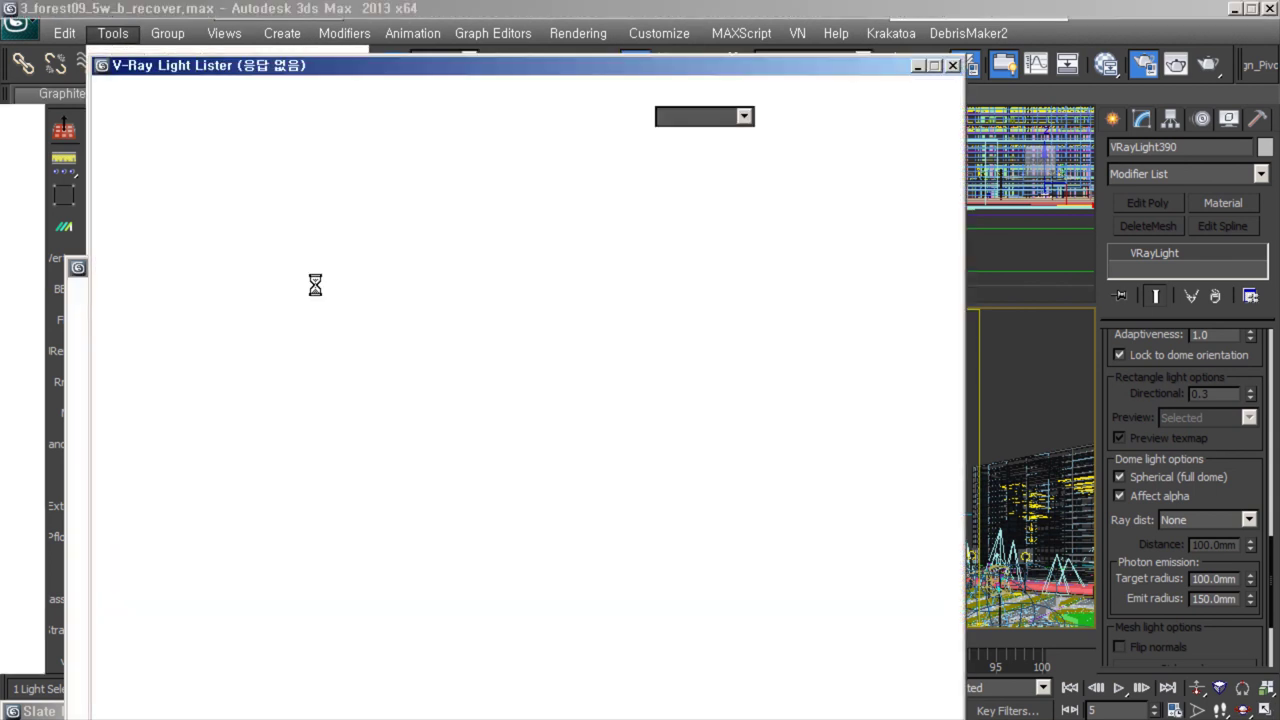
scroll(457, 509, down, 3)
scroll(308, 553, down, 3)
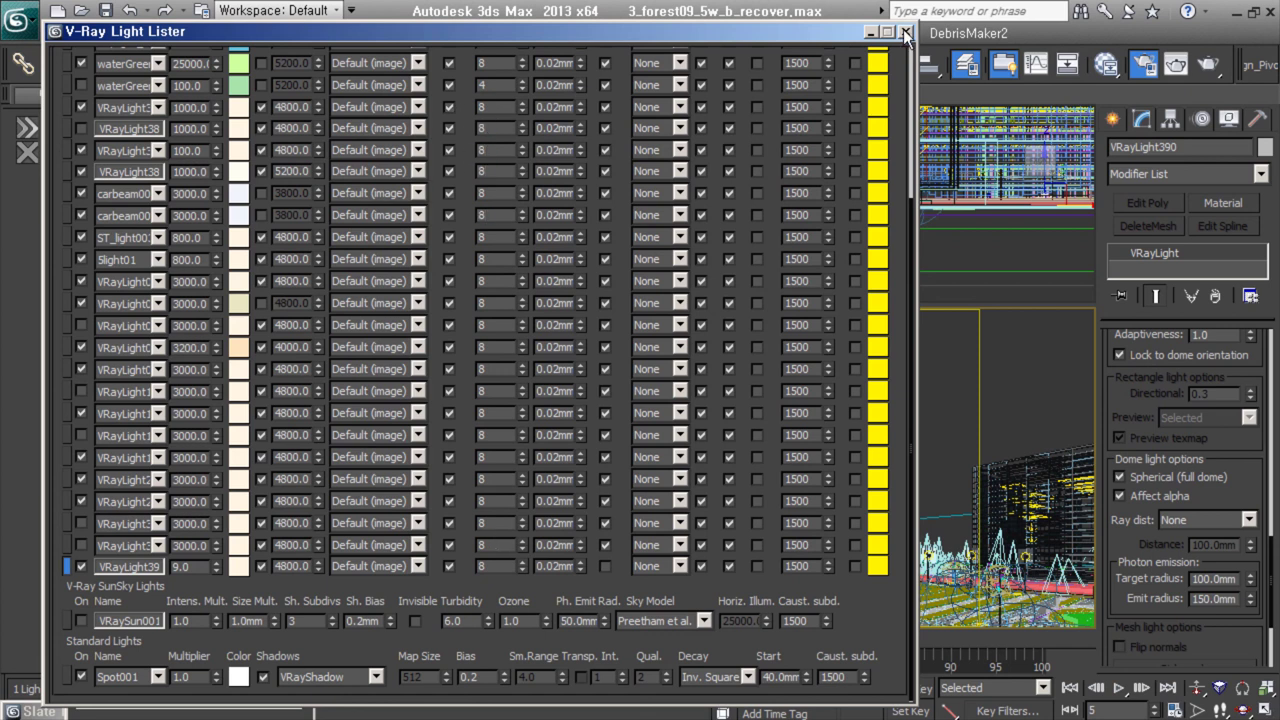
click(872, 32)
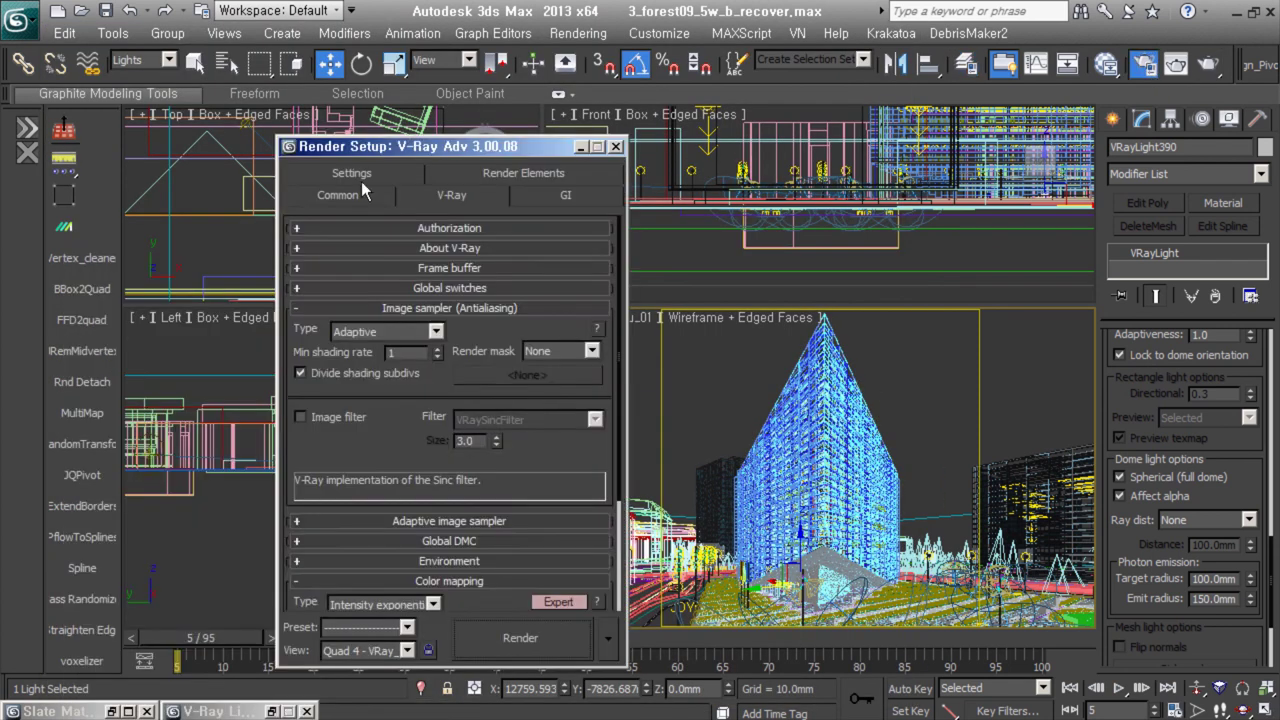
click(355, 192)
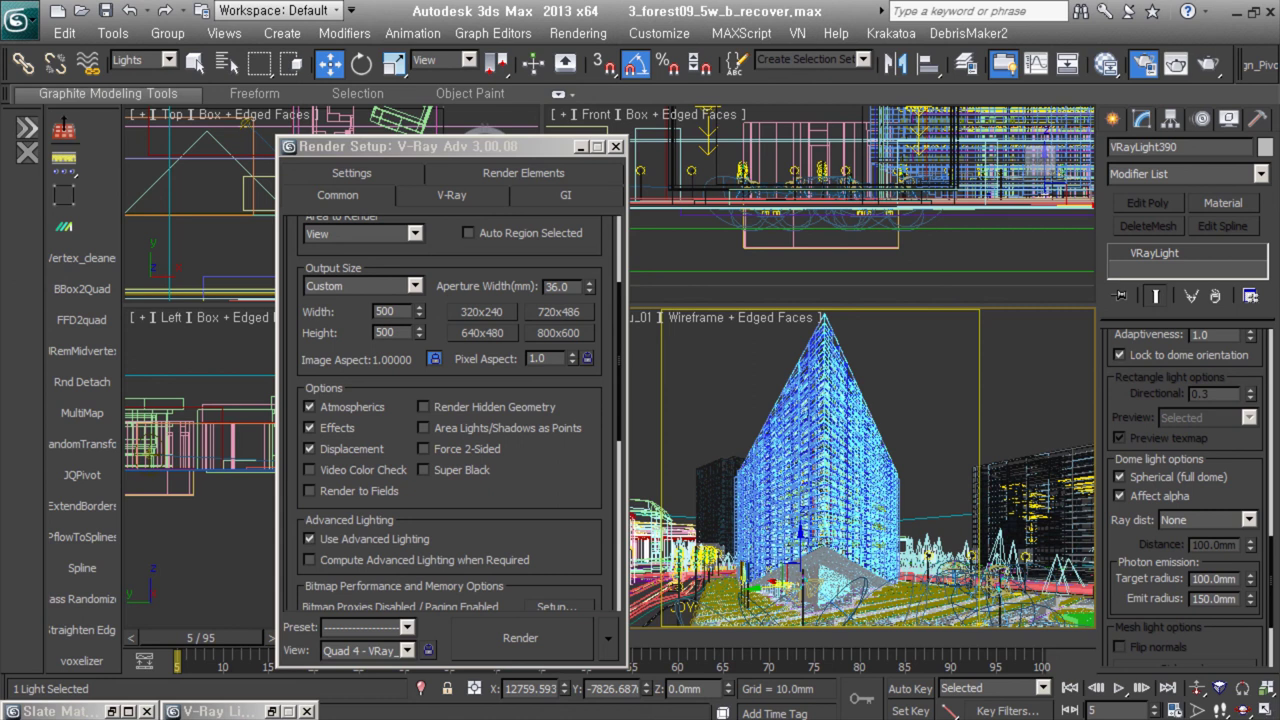
key(shift+q)
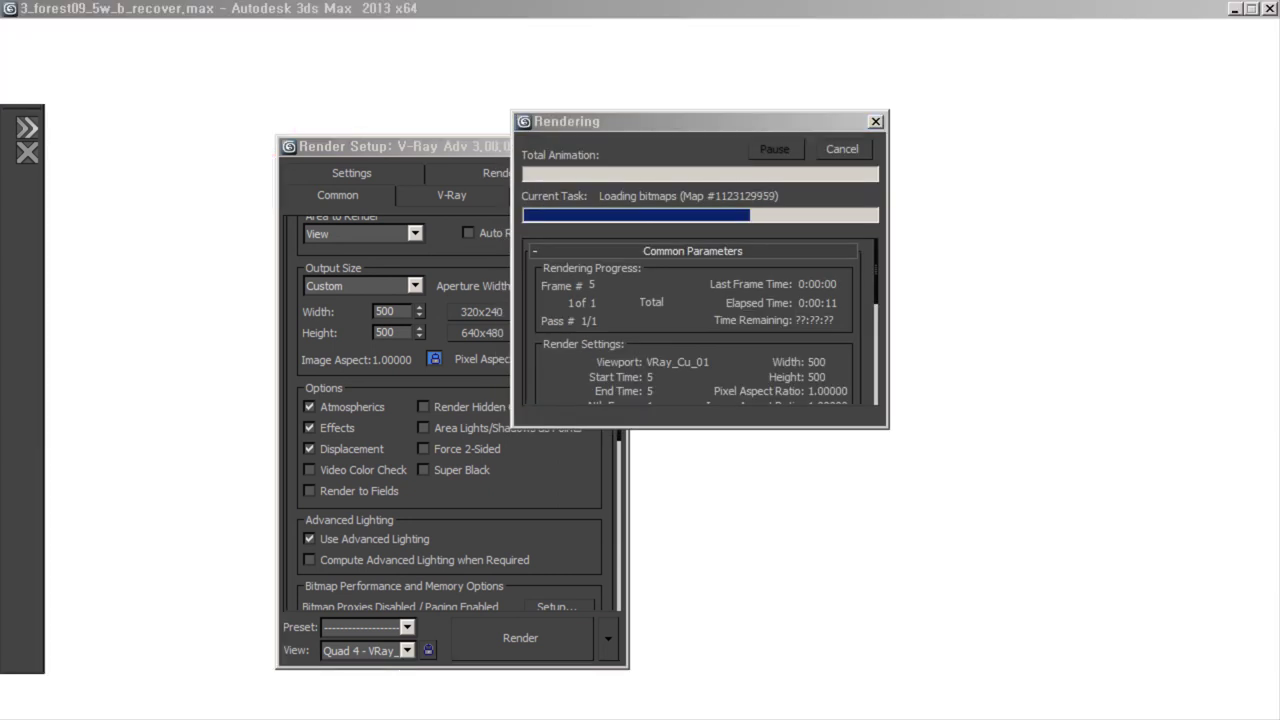